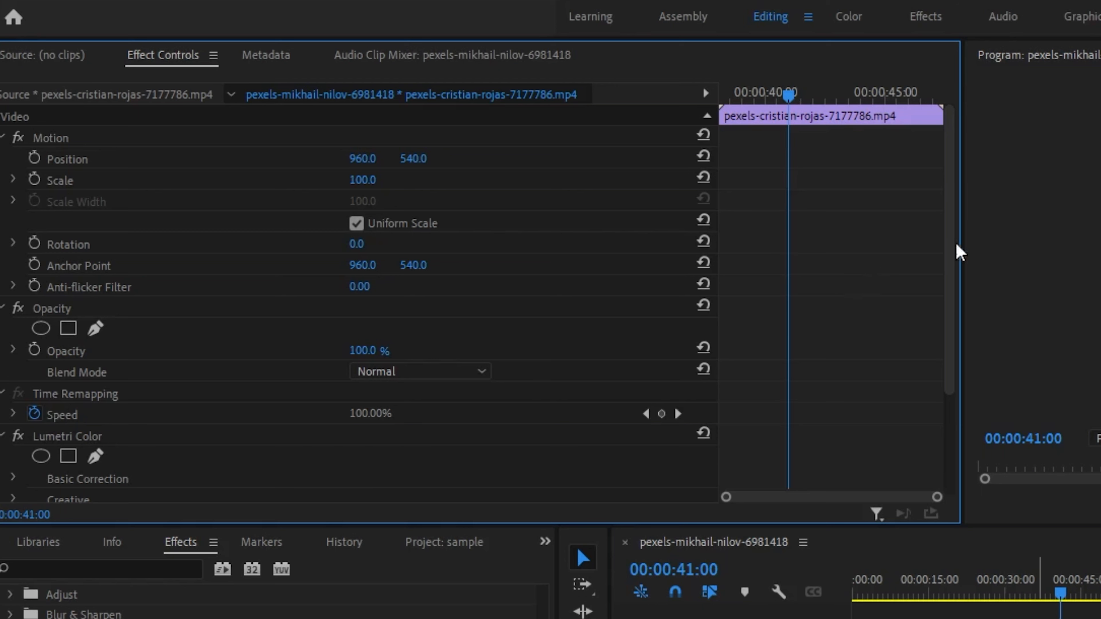
scroll(955, 322, "down", 3)
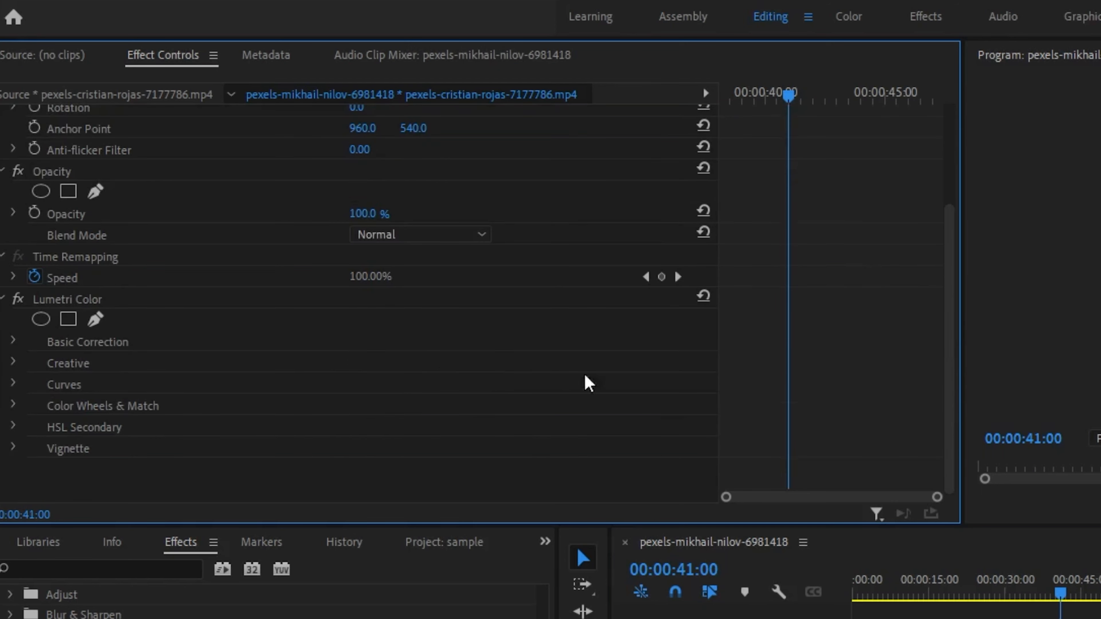
left_click(253, 302)
right_click(253, 302)
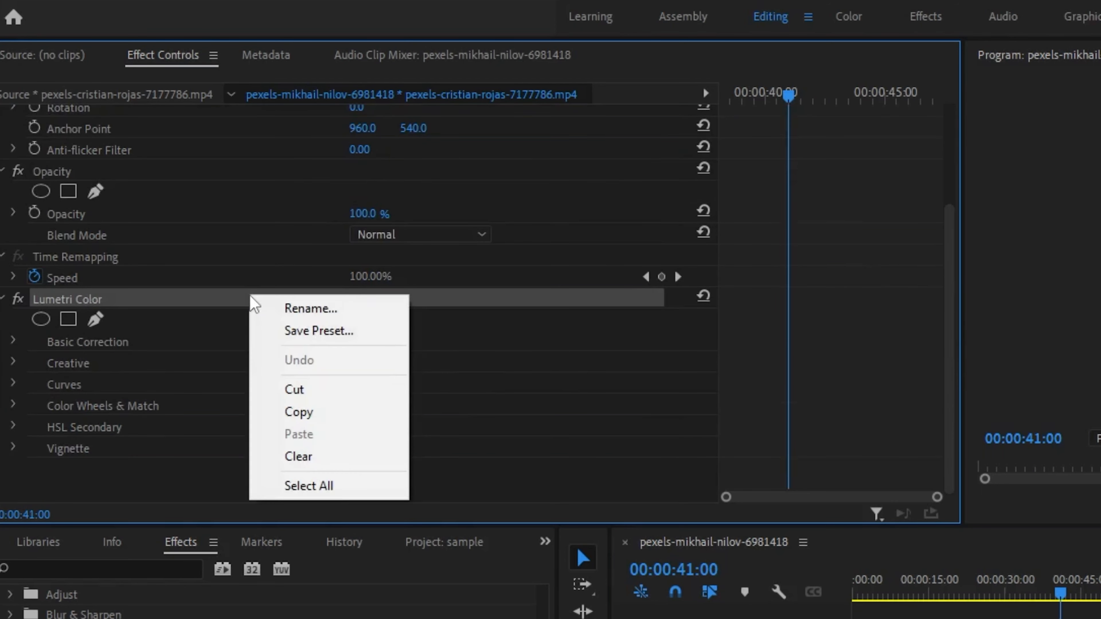
left_click(587, 306)
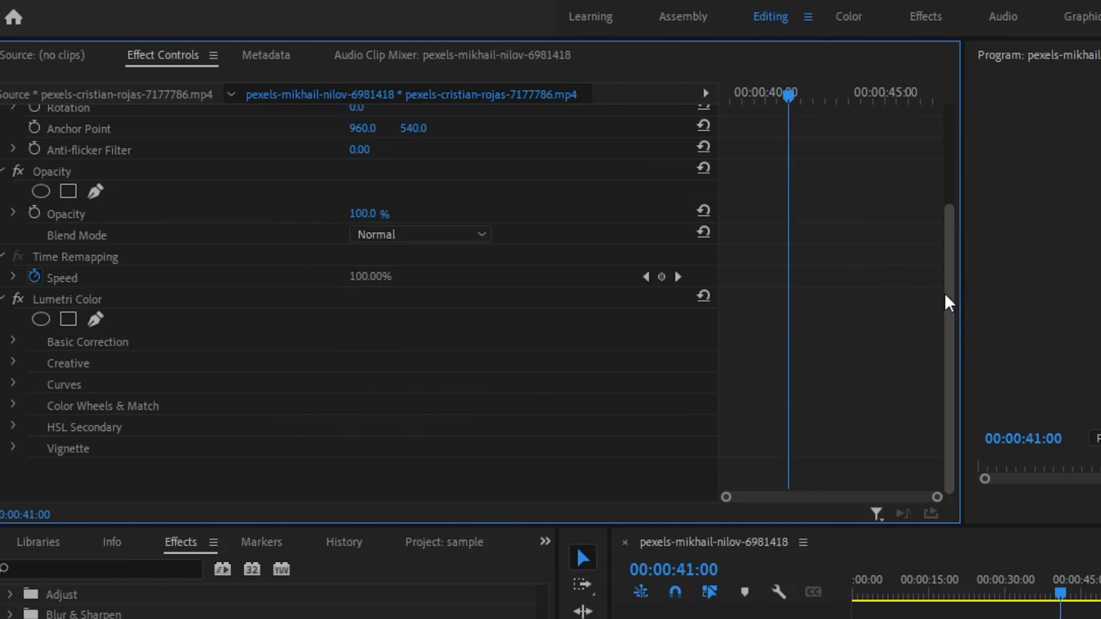
left_click(999, 618)
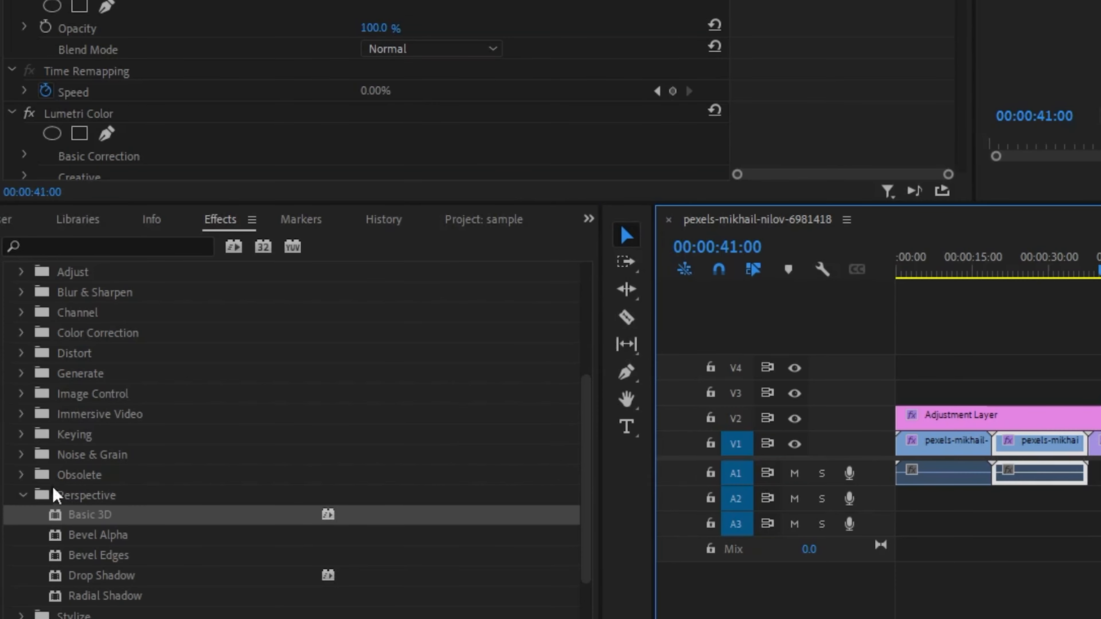
Collapse the Perspective and Video Effects folders in the effects list and expand the Presets folder
left_click(24, 496)
left_click_drag(592, 521, 592, 380)
left_click(13, 287)
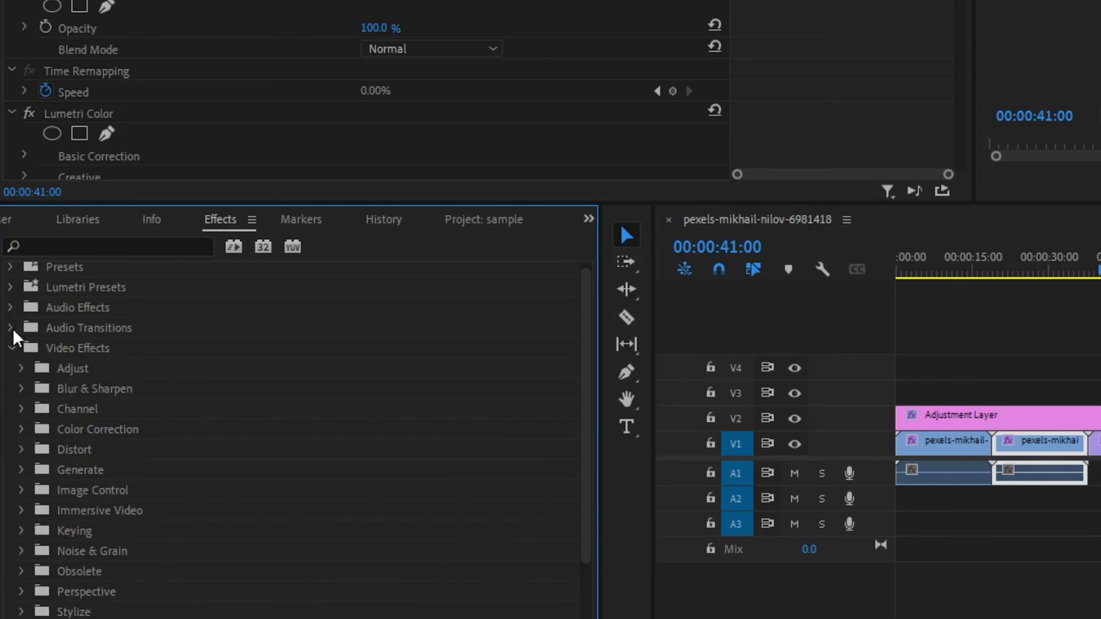
left_click(13, 347)
left_click(9, 272)
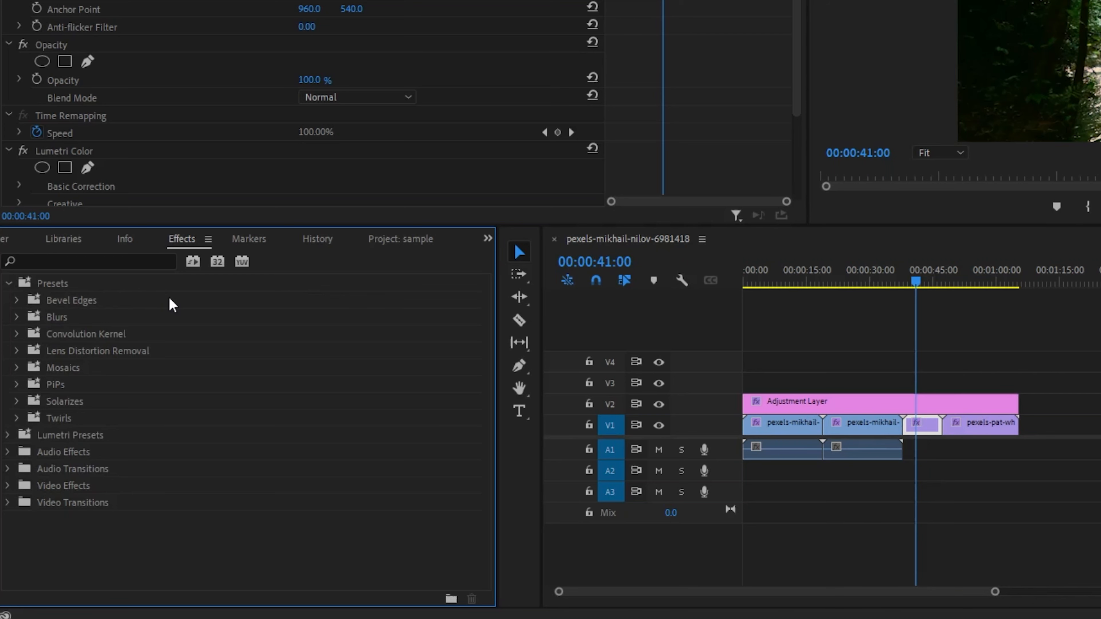
Search the effects for "blur" and apply Gaussian Blur to the third clip on track V1
scroll(173, 109, "down", 3)
left_click(86, 261)
type("blur")
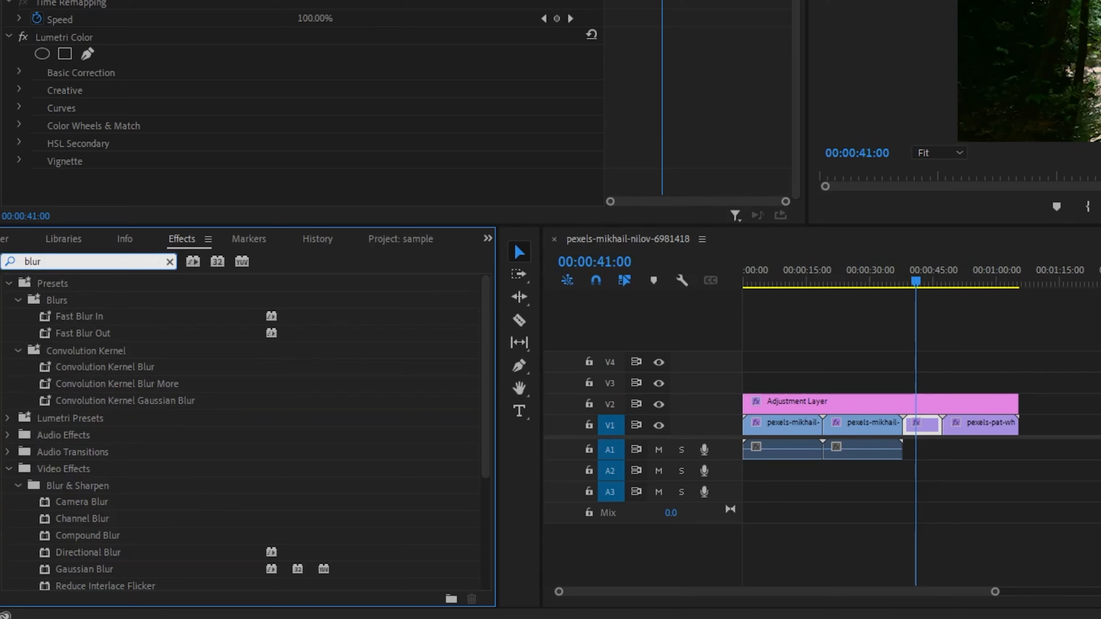
left_click_drag(98, 569, 925, 432)
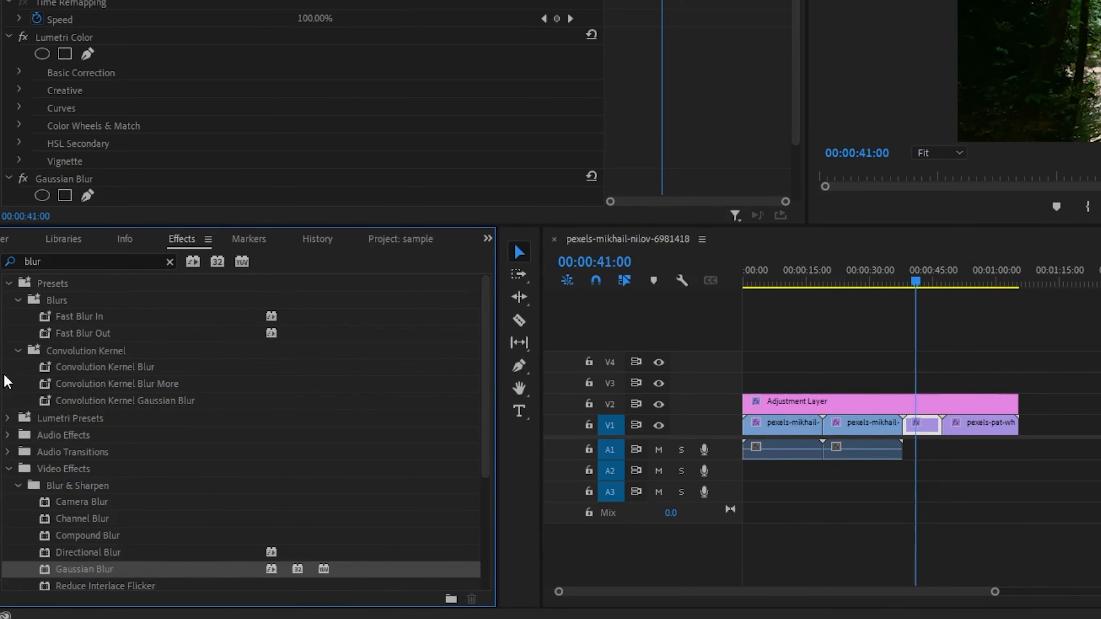
Collapse the effect folders in the search results and set the clip's Gaussian Blur blurriness to 48
left_click(9, 283)
left_click(8, 469)
left_click(15, 456)
left_click(7, 442)
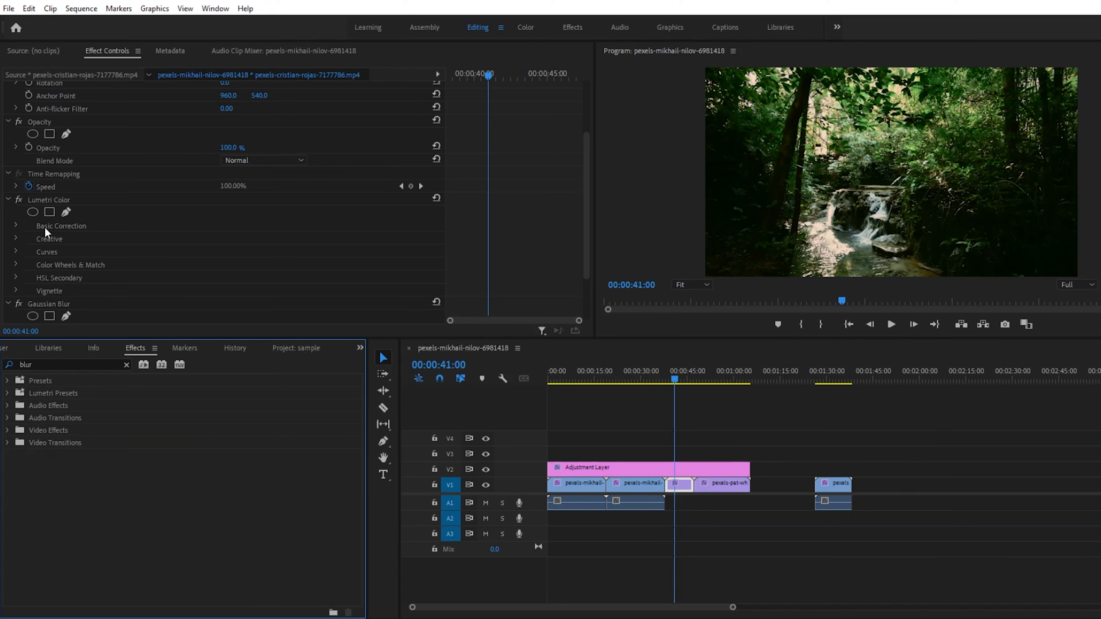
left_click_drag(586, 209, 586, 247)
mouse_move(222, 265)
left_mouse_down()
mouse_move(250, 267)
mouse_move(209, 265)
left_mouse_up()
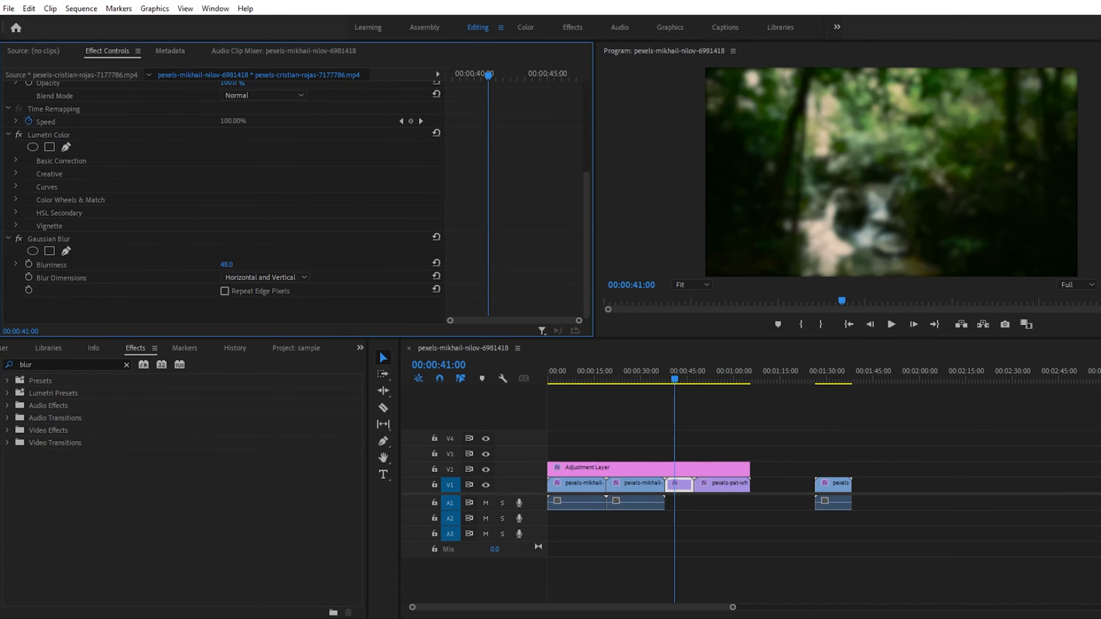
Save the clip's Gaussian Blur settings as a preset named "Gaussian Blur Preset" with type Scale
right_click(128, 238)
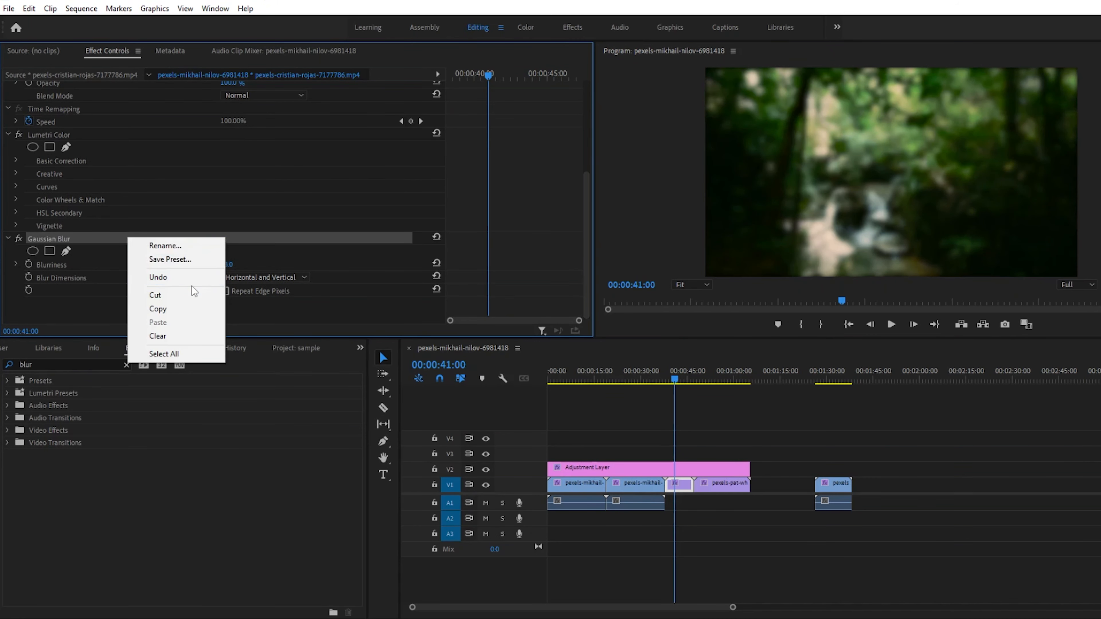
left_click(193, 258)
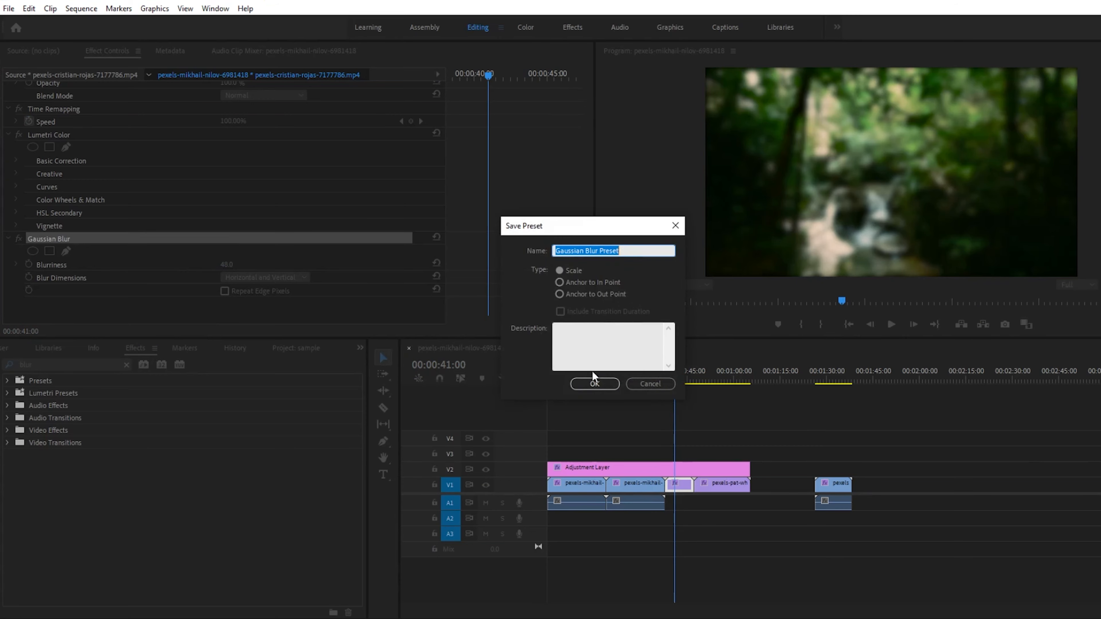
left_click(594, 382)
Clear the effects search and select the saved Gaussian Blur Preset in the Presets folder
left_click(7, 382)
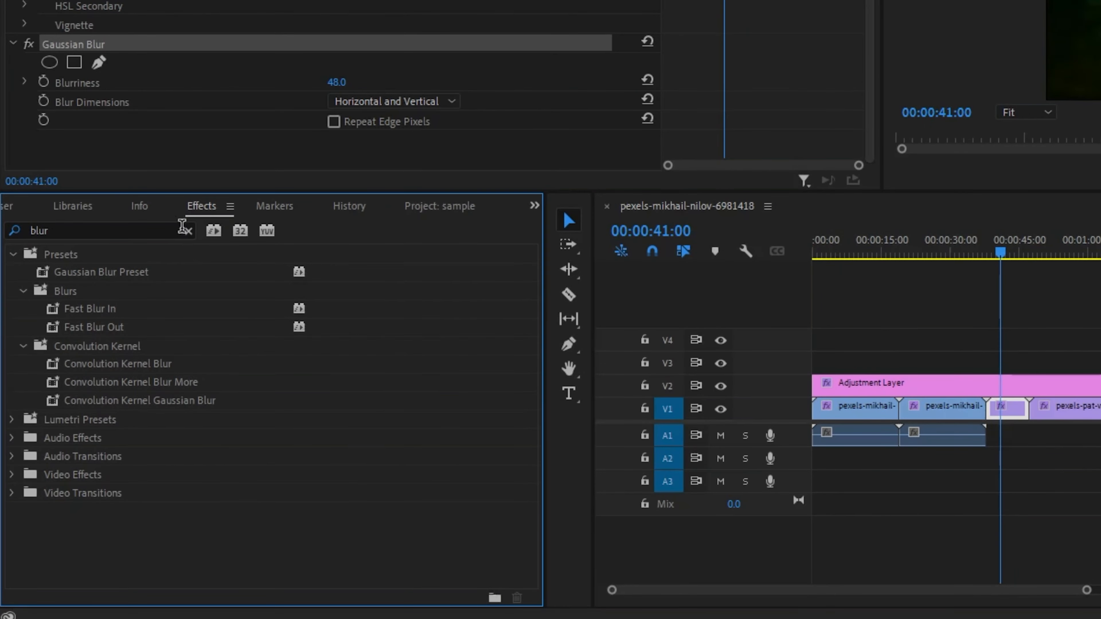
left_click(186, 230)
left_click(13, 253)
left_click(98, 272)
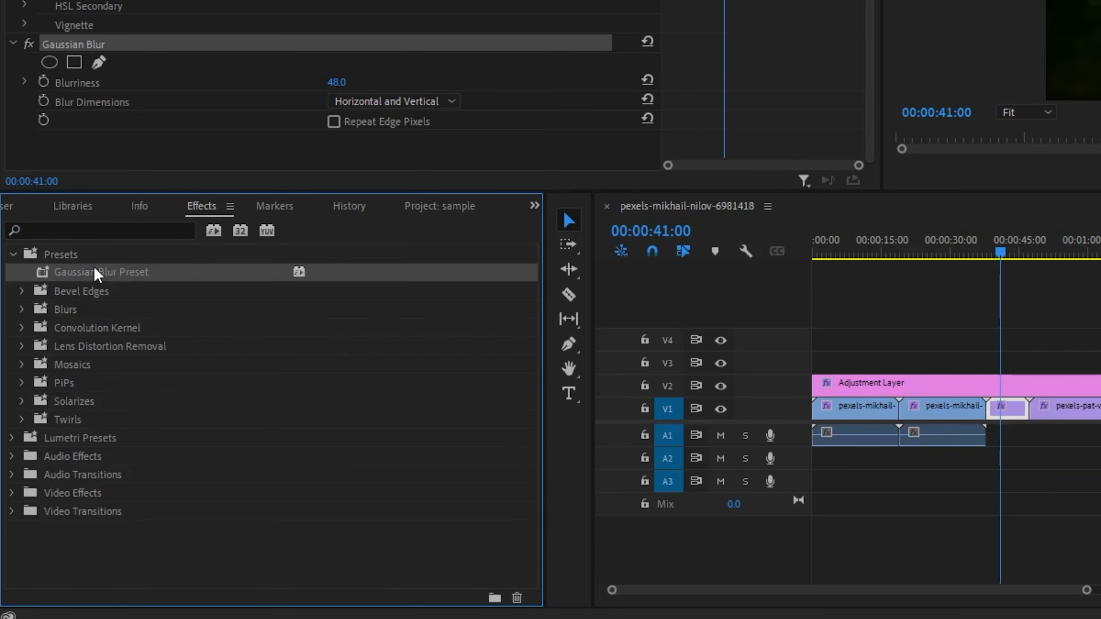
Apply the Gaussian Blur Preset to the fourth clip on track V1 and preview that clip's beginning
left_click_drag(98, 273, 1021, 421)
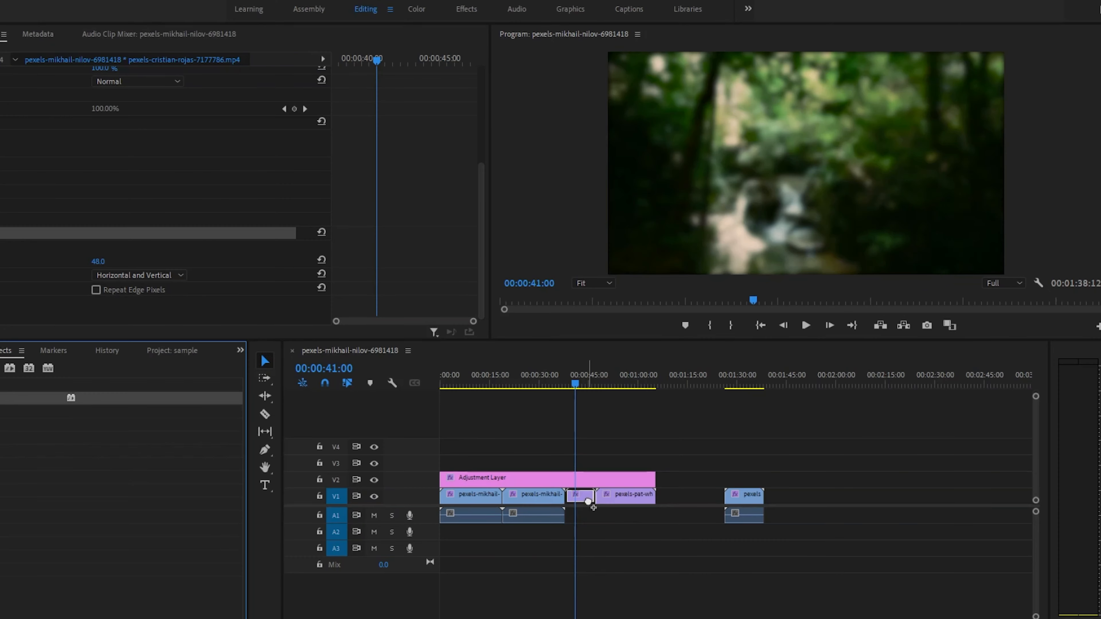
left_click_drag(587, 501, 632, 503)
left_click(615, 383)
left_click(593, 383)
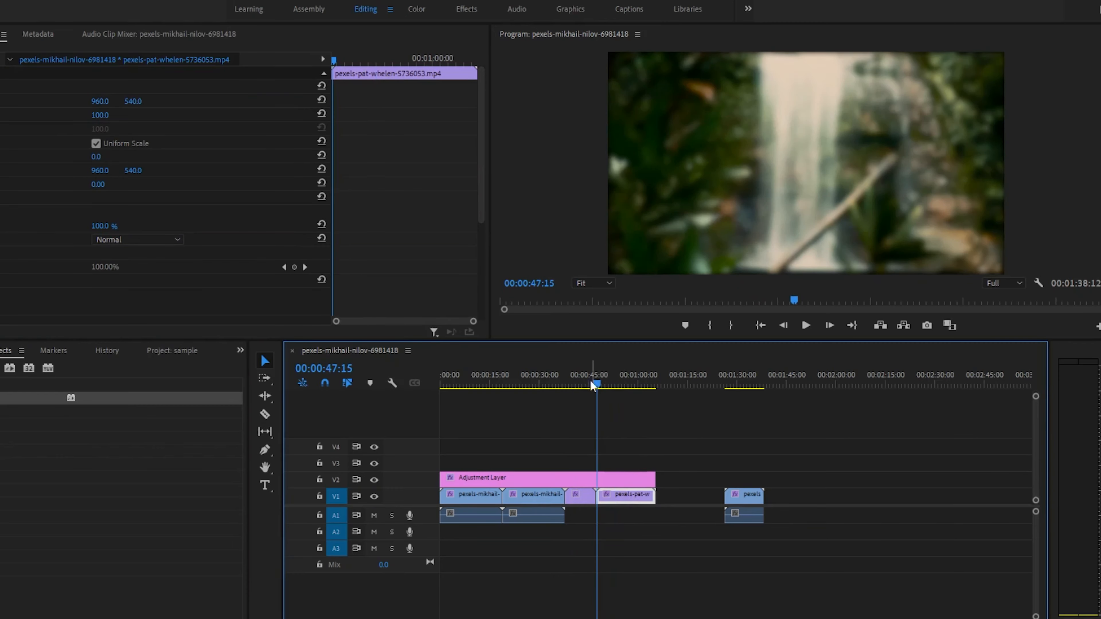
Remove the Gaussian Blur effect from the fourth clip on track V1
scroll(289, 293, "down", 6)
left_click(0, 235)
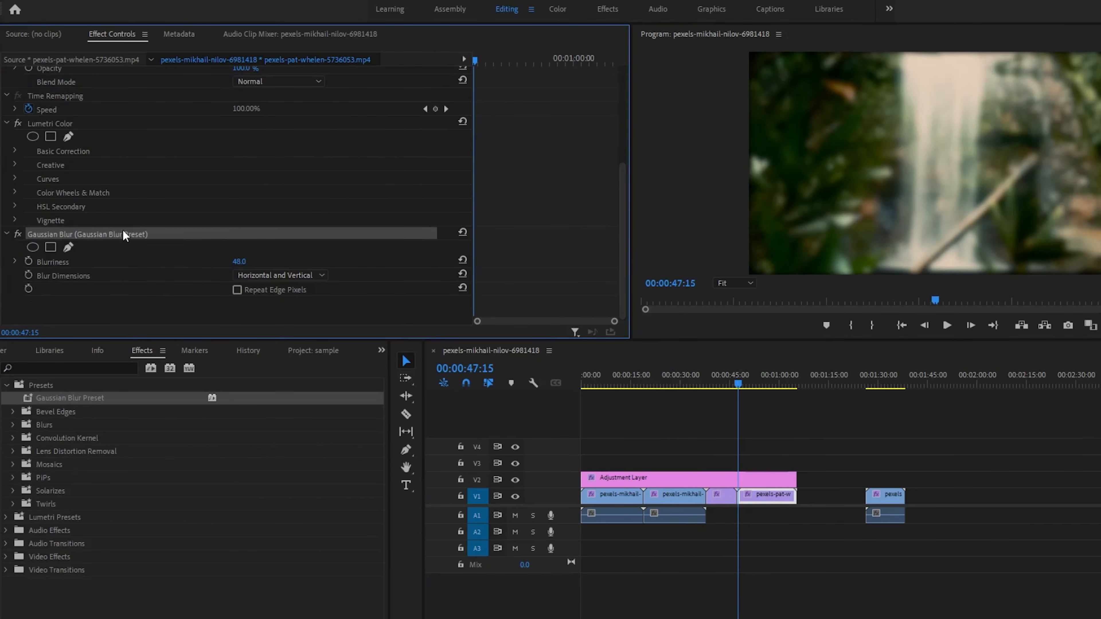
right_click(124, 235)
left_click(191, 334)
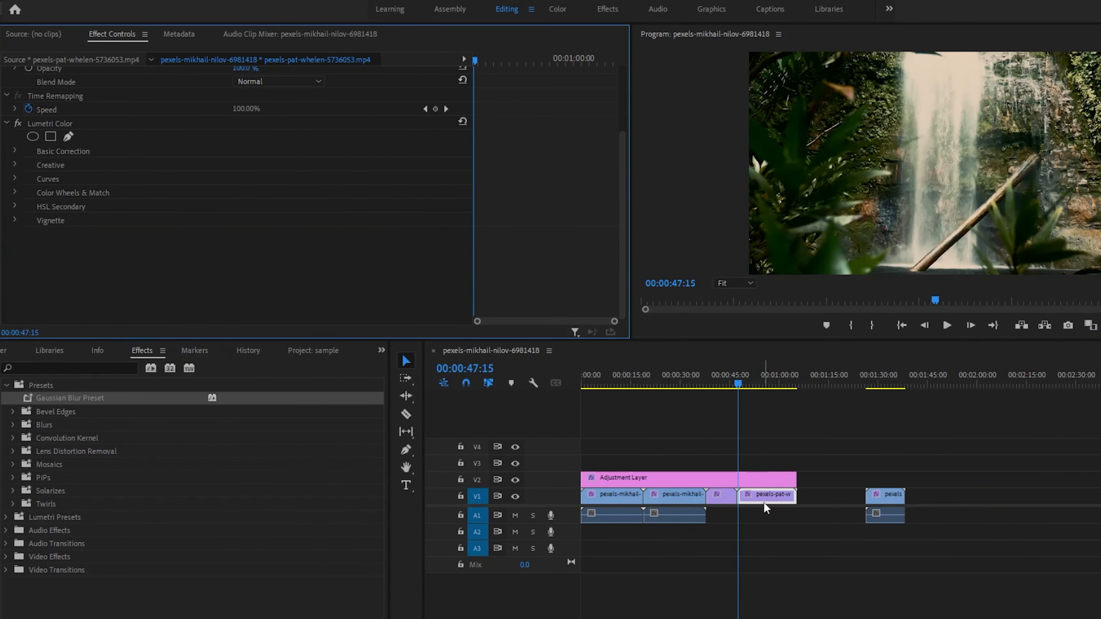
Remove the Gaussian Blur effect from the third clip on track V1
double_click(725, 495)
left_click(336, 34)
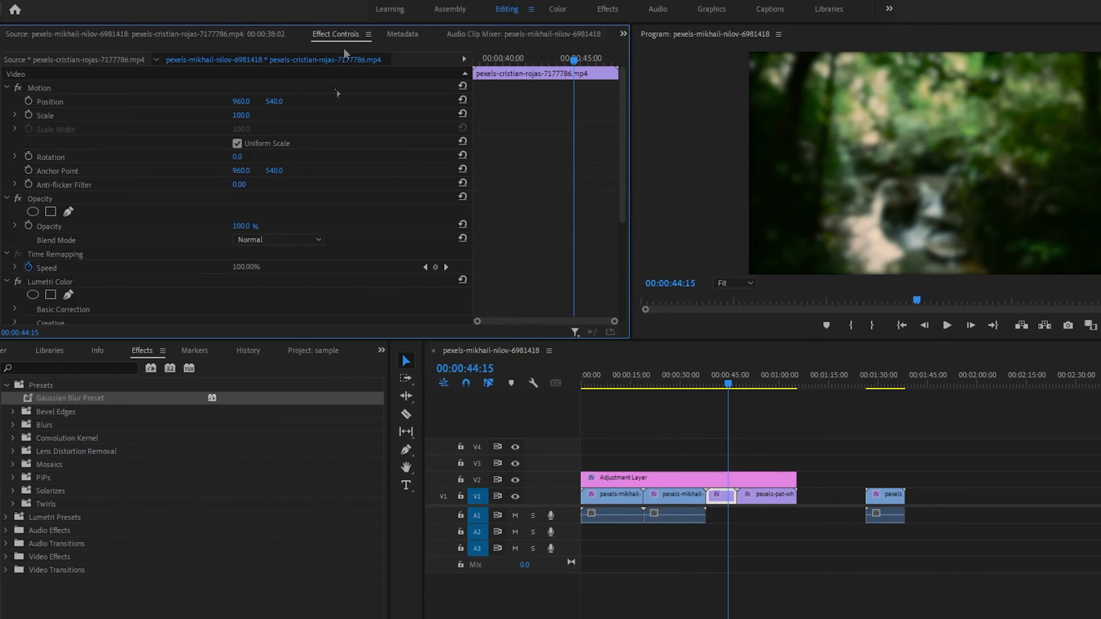
left_click_drag(622, 212, 630, 307)
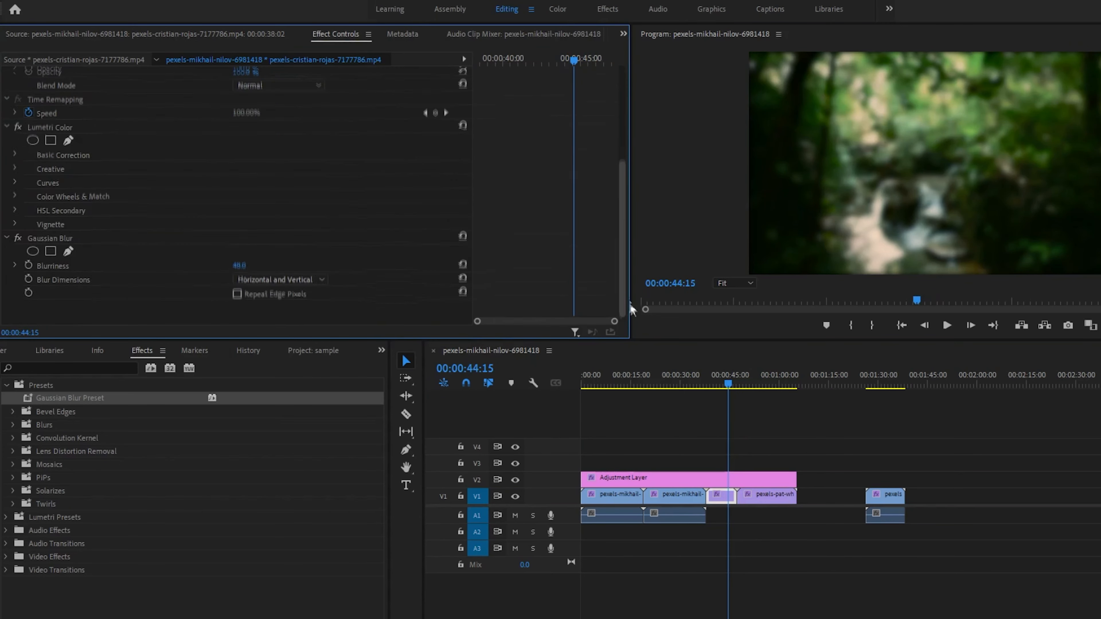
right_click(37, 237)
left_click(104, 337)
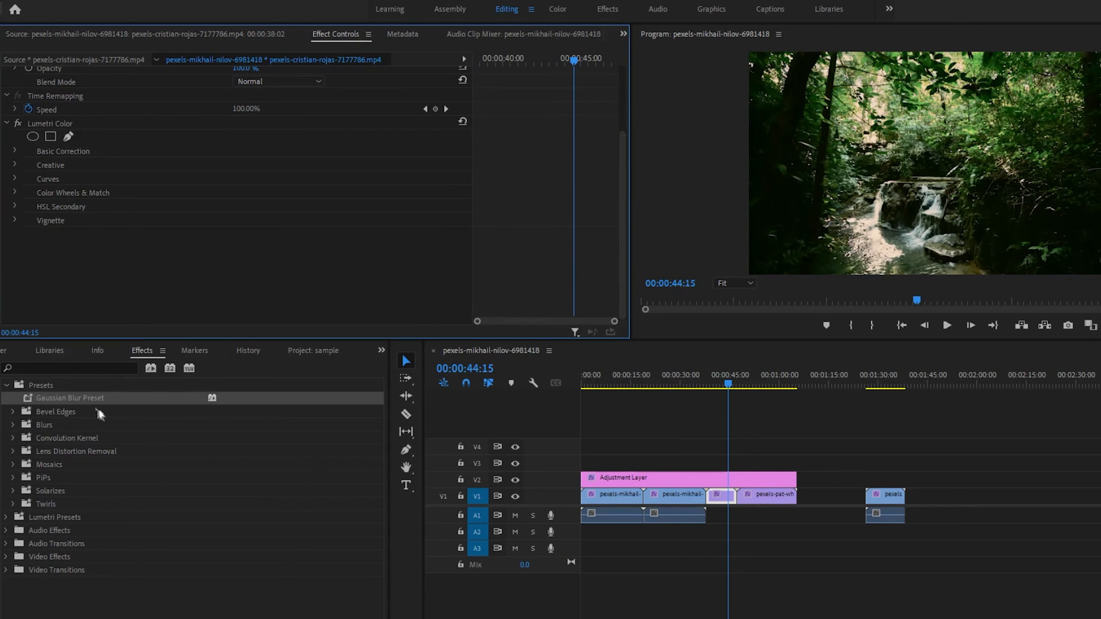
Look through the built-in preset folders, including Bevel Edges, Blurs, Convolution Kernel and PiPs, and collapse the Presets folder
left_click(12, 415)
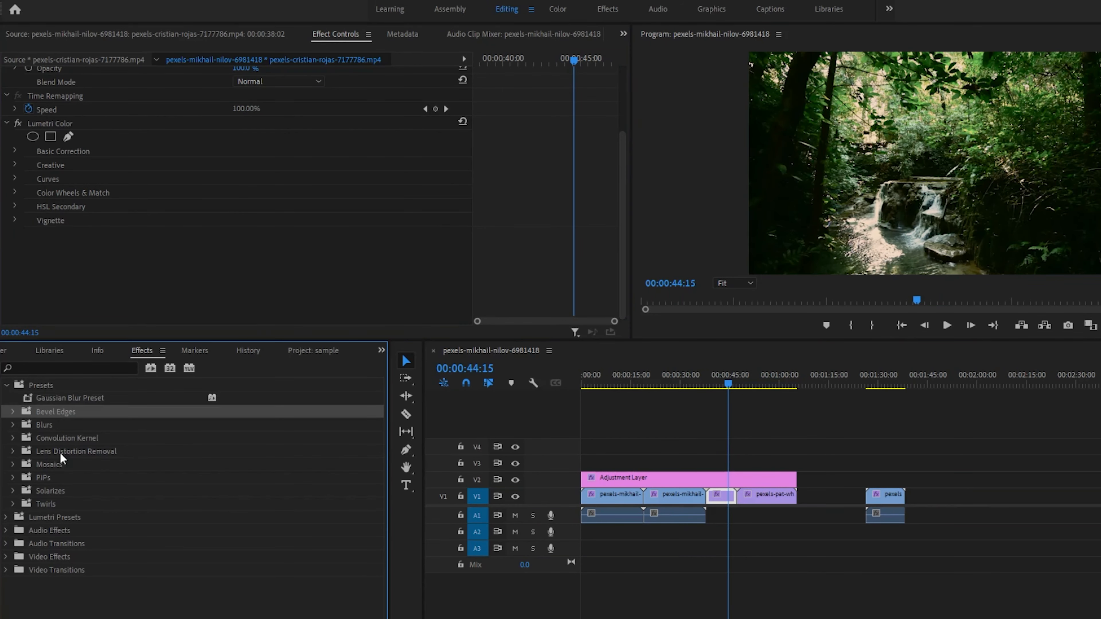
left_click(12, 412)
left_click(12, 452)
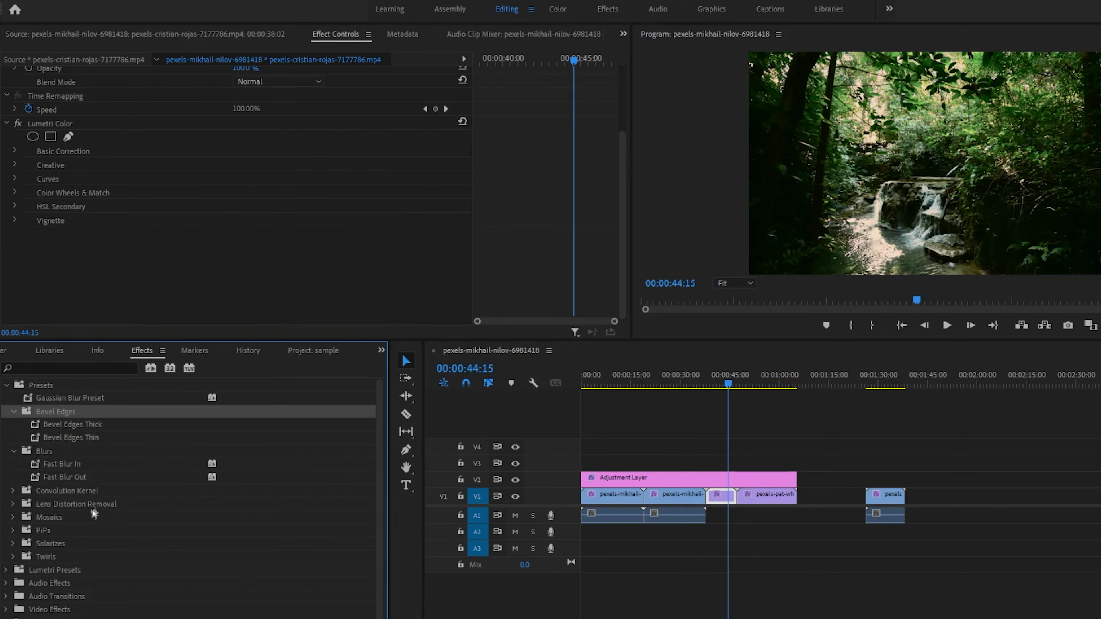
left_click(12, 492)
scroll(116, 546, "down", 5)
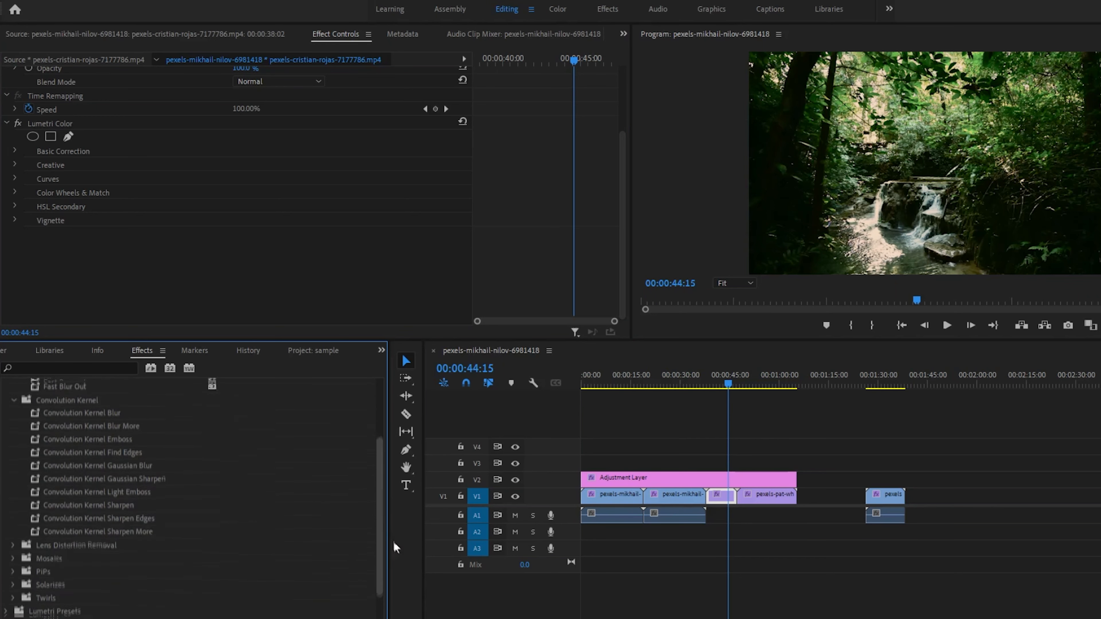
left_click(10, 515)
left_click(13, 514)
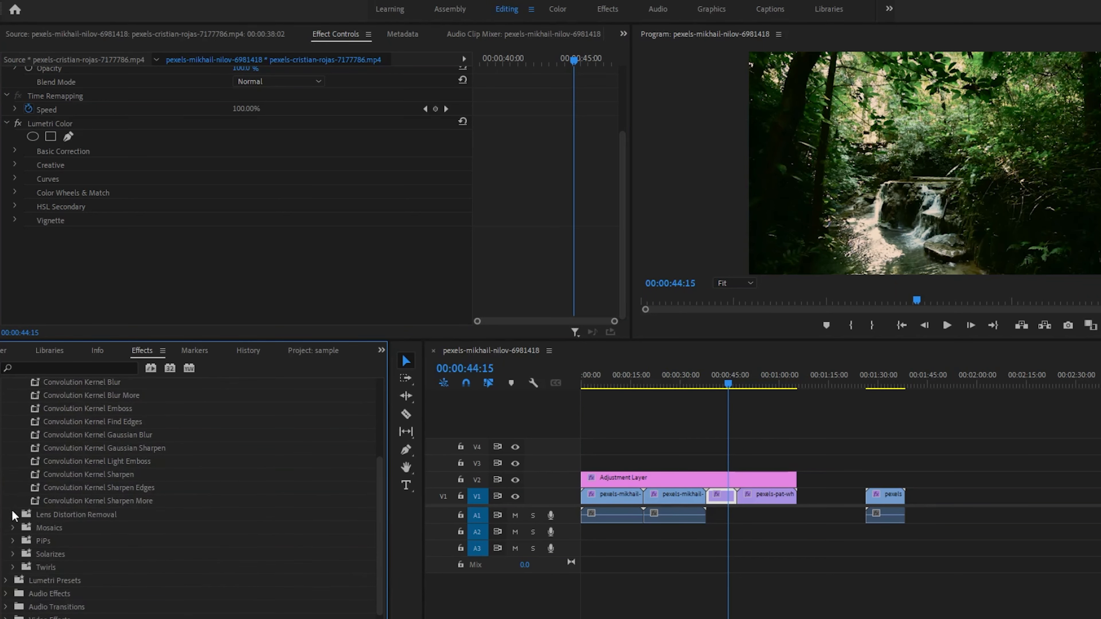
left_click(13, 514)
left_click(14, 514)
left_click_drag(378, 576, 378, 585)
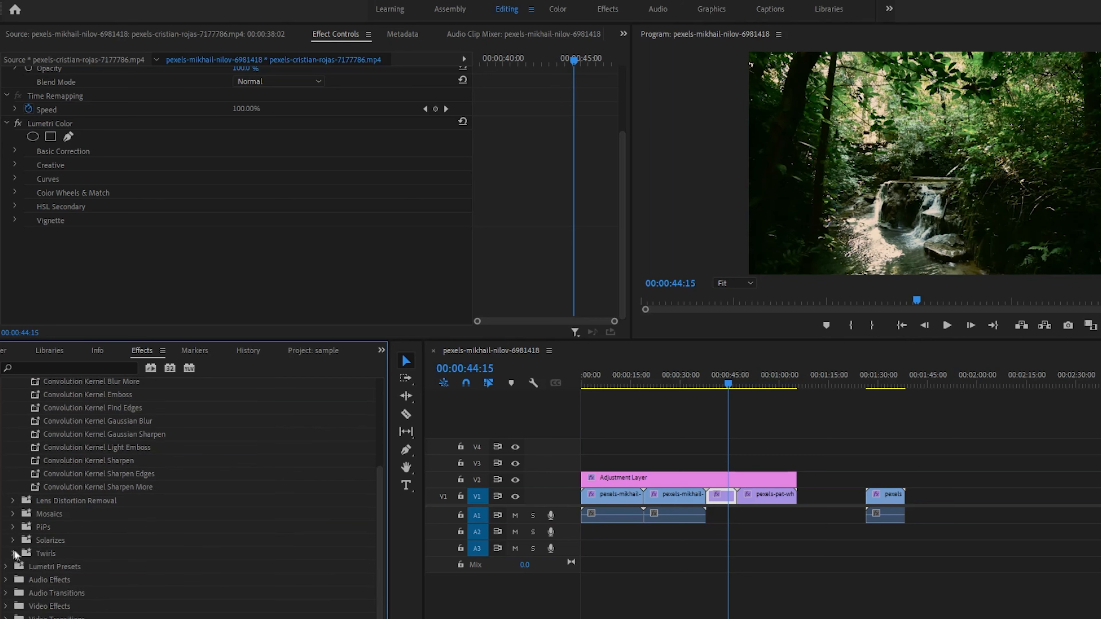
left_click(12, 554)
left_click(12, 553)
left_click(14, 541)
left_click(13, 541)
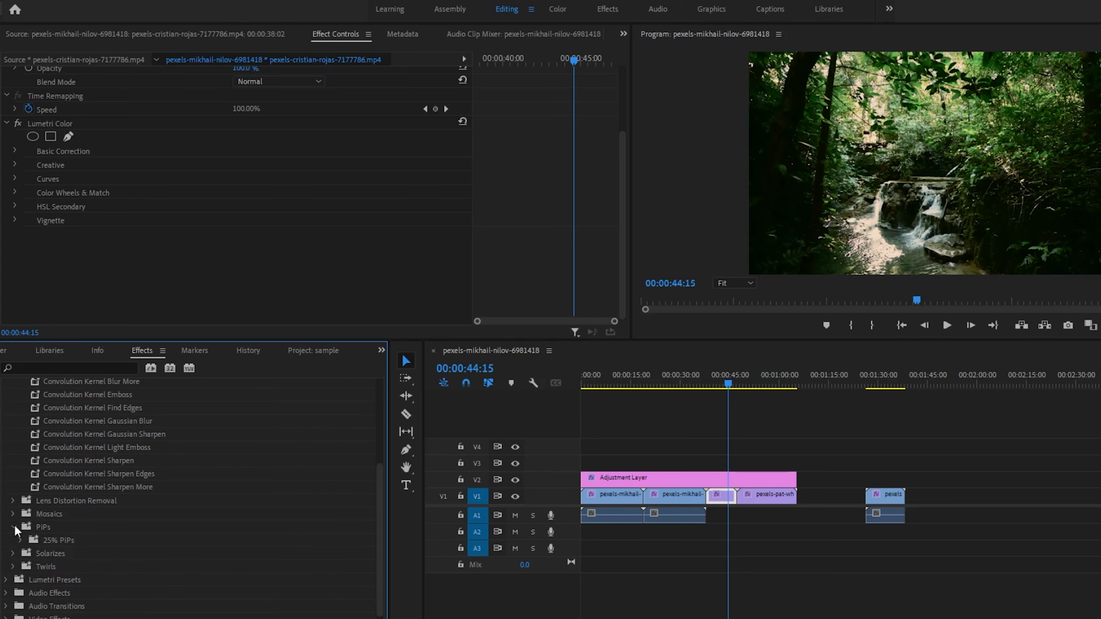
left_click_drag(380, 565, 390, 449)
left_click(14, 411)
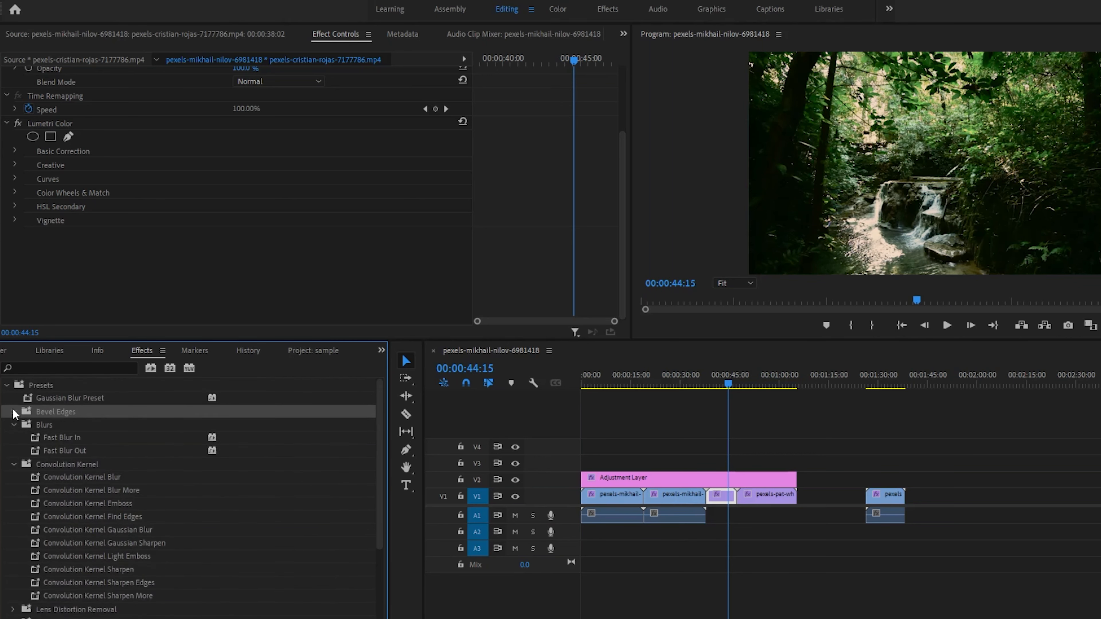
left_click(7, 385)
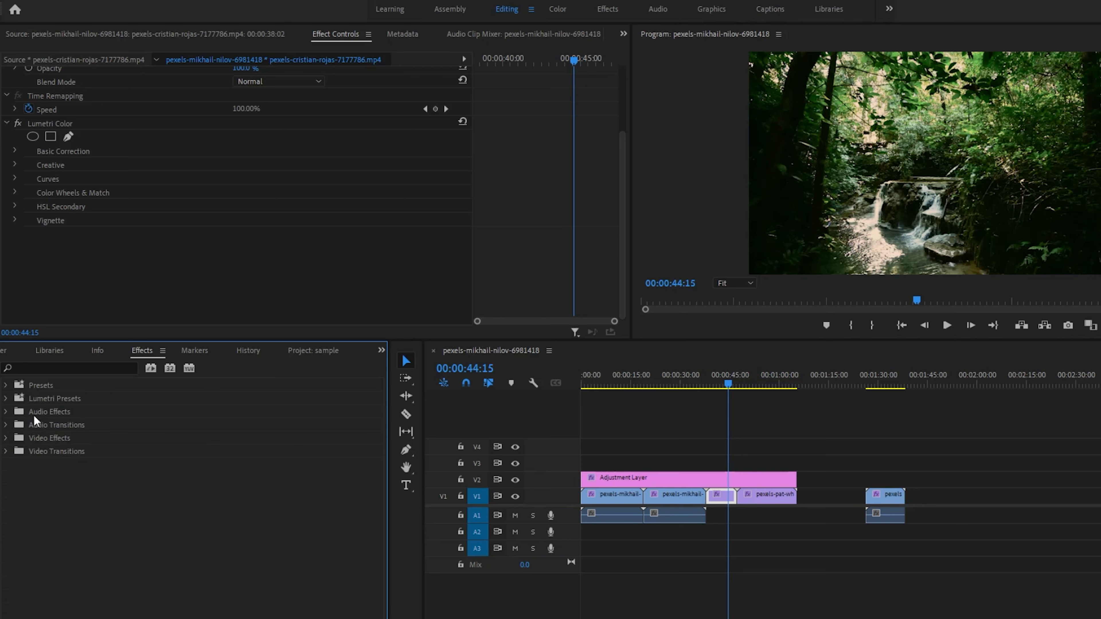
Browse the Lumetri Presets and apply the Filmstocks preset Fuji Eterna 250D Fuji 3510 to the third clip on V1
left_click(6, 399)
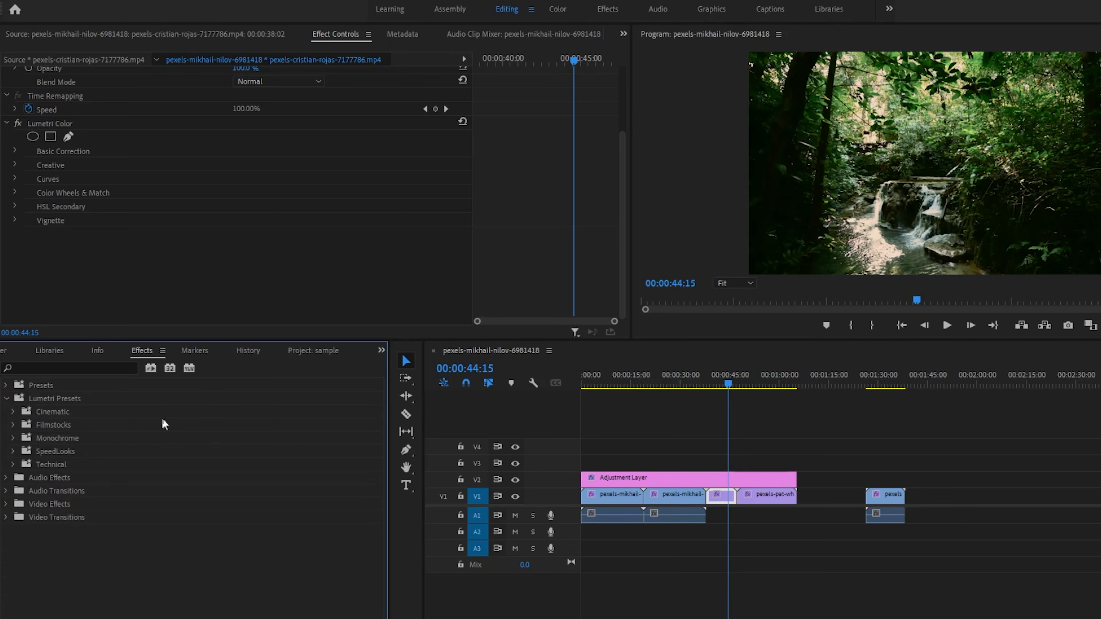
left_click(13, 411)
left_click(13, 412)
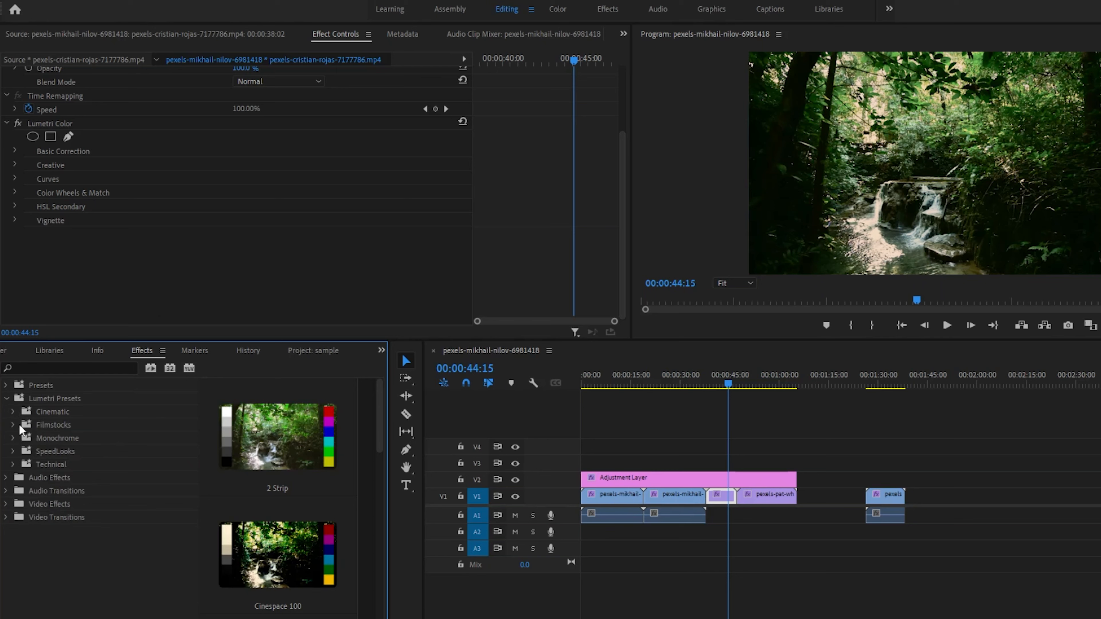
left_click(13, 412)
left_click(13, 414)
left_click(13, 424)
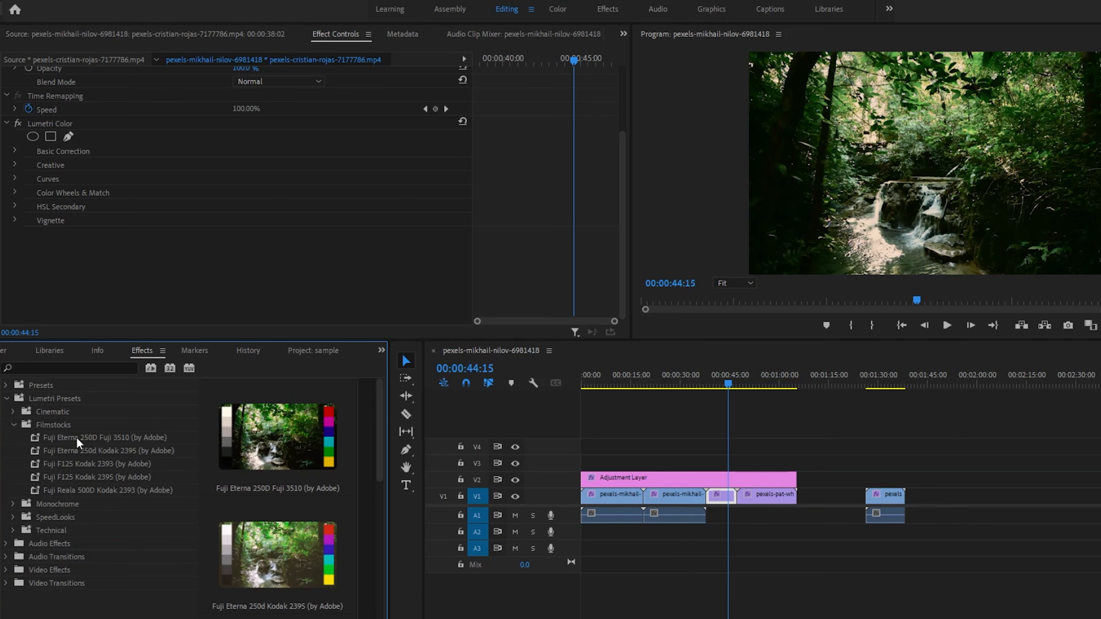
left_click_drag(104, 437, 722, 495)
Review the Basic Correction settings of the Fuji Eterna 250D Fuji 3510 effect and remove that effect from the third clip on V1
left_click_drag(621, 232, 624, 321)
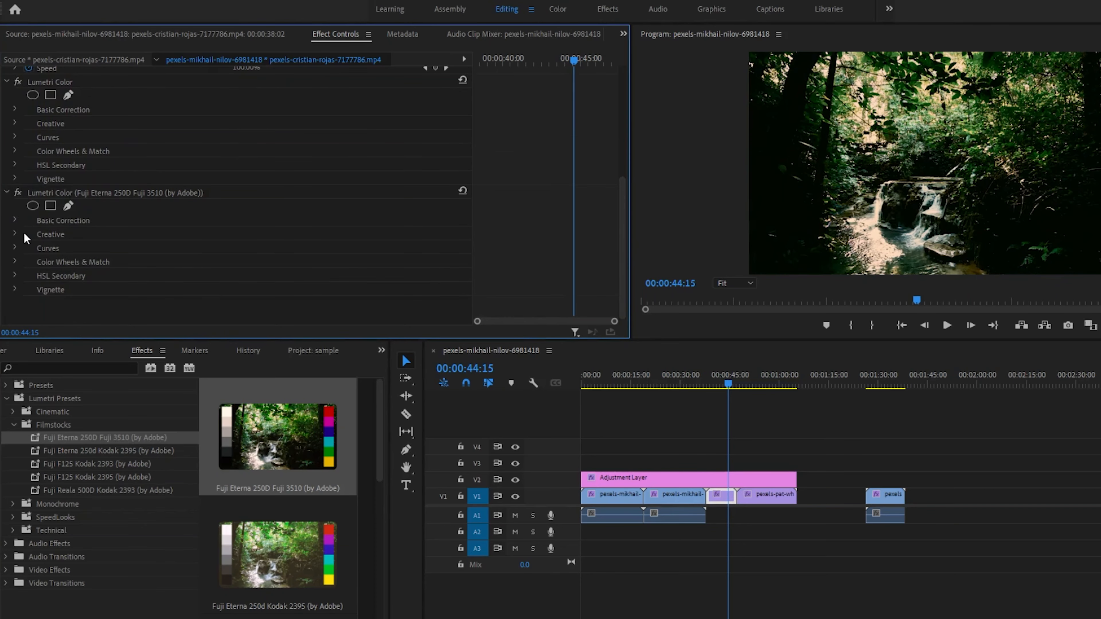
left_click(16, 220)
mouse_move(625, 222)
left_mouse_down()
mouse_move(627, 274)
mouse_move(625, 235)
left_mouse_up()
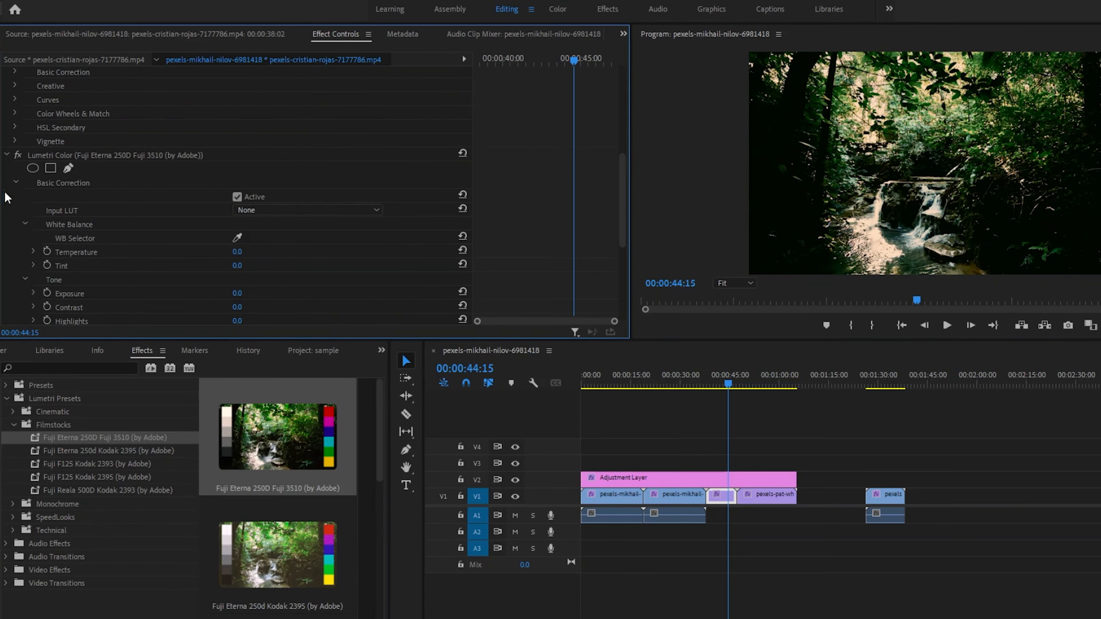
left_click(16, 182)
right_click(105, 193)
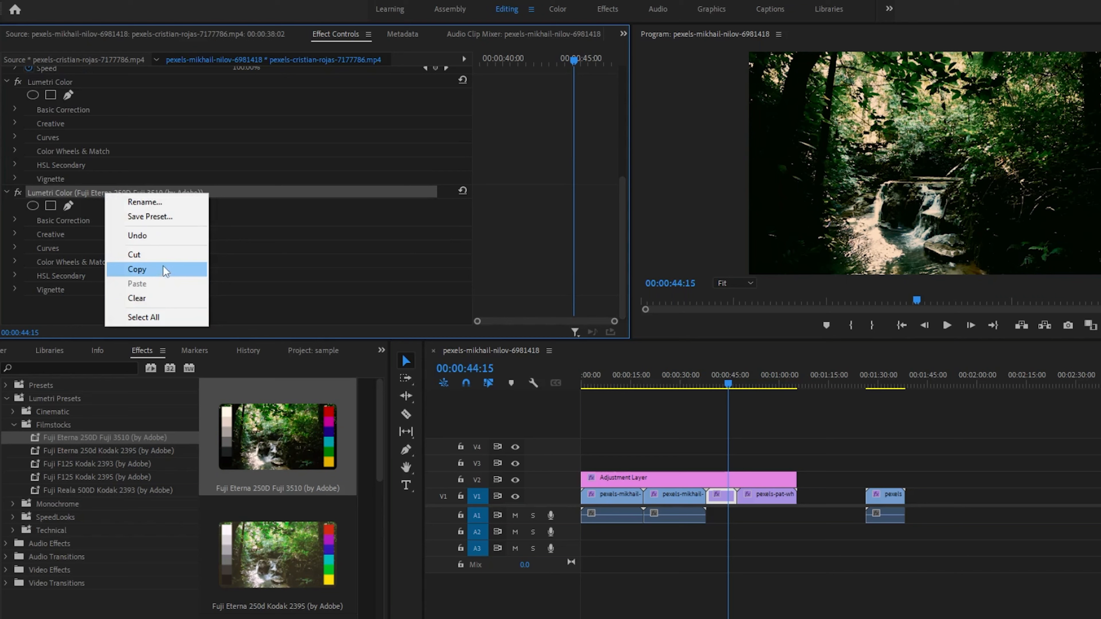
left_click(137, 297)
Look through the Full to Legal Range and Legal to Full Range presets in the Technical folder, and collapse the Lumetri Presets
left_click(14, 425)
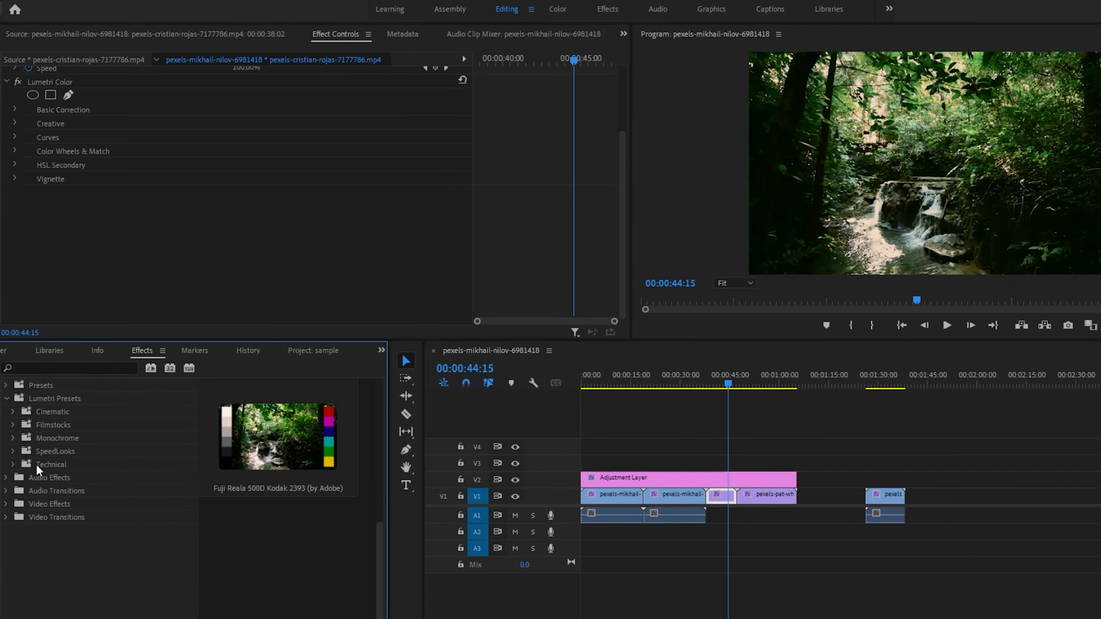
left_click(13, 463)
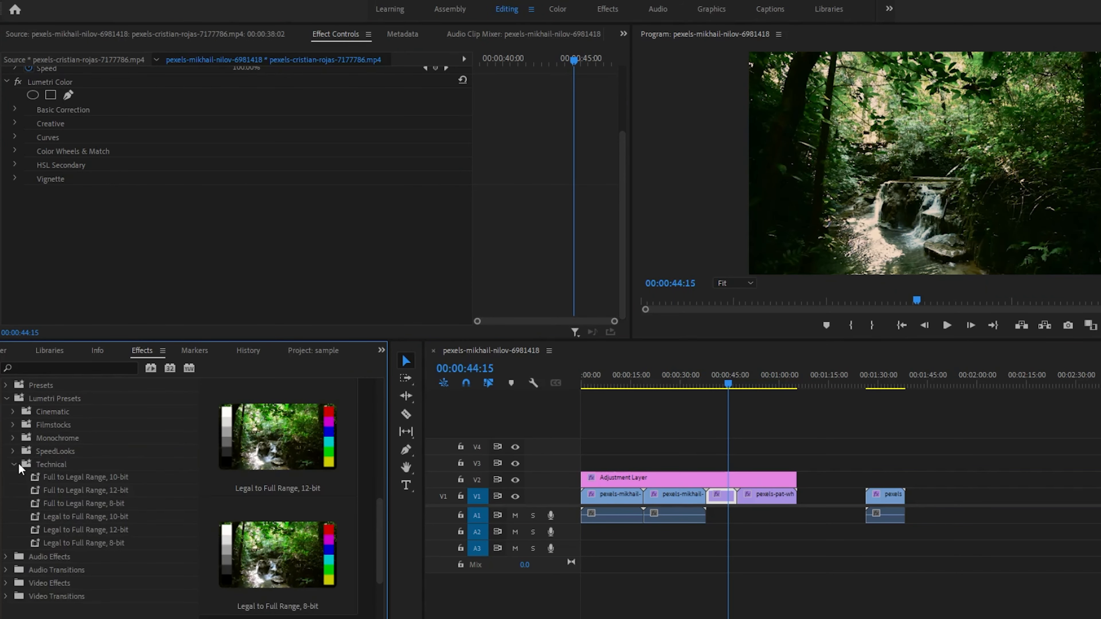
left_click(121, 478)
left_click(109, 516)
left_click(95, 490)
left_click(95, 476)
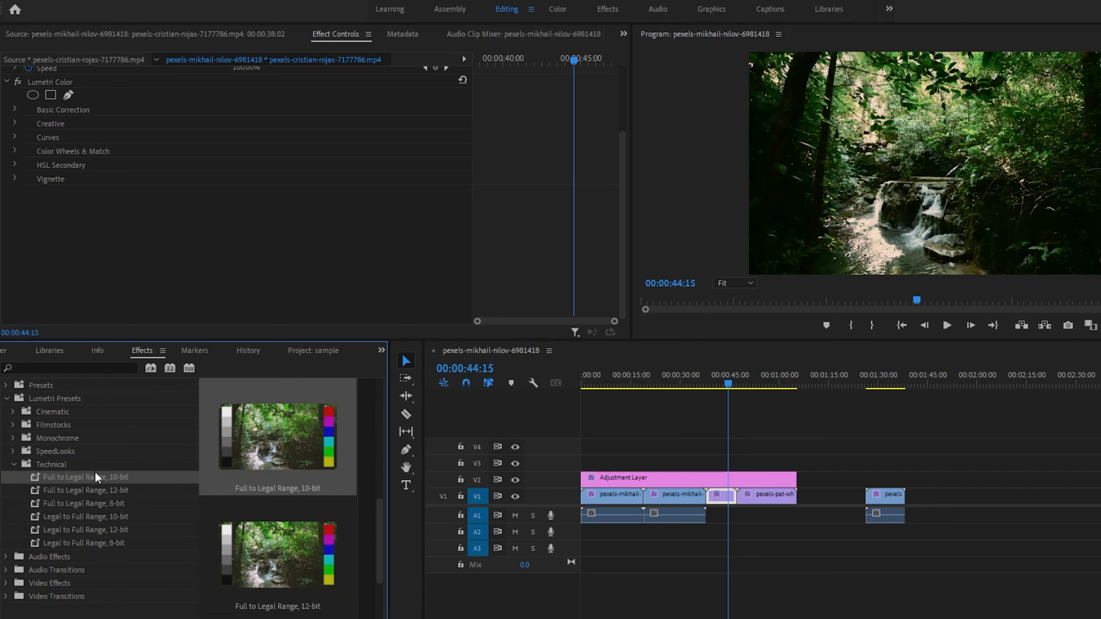
left_click(108, 504)
left_click(116, 541)
left_click(106, 481)
left_click(14, 464)
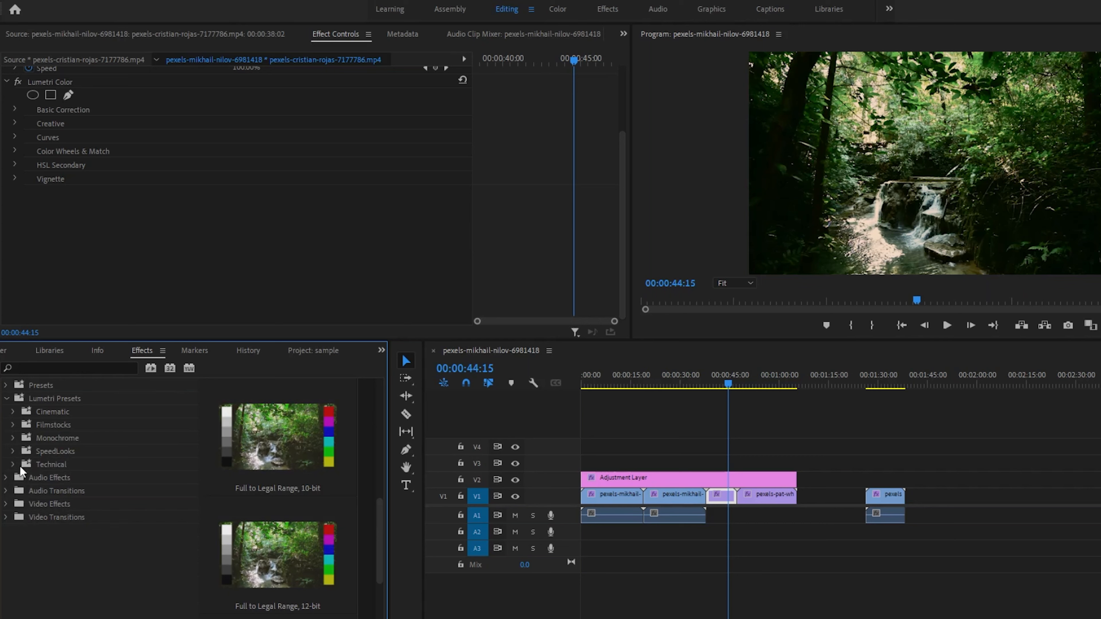
left_click(6, 398)
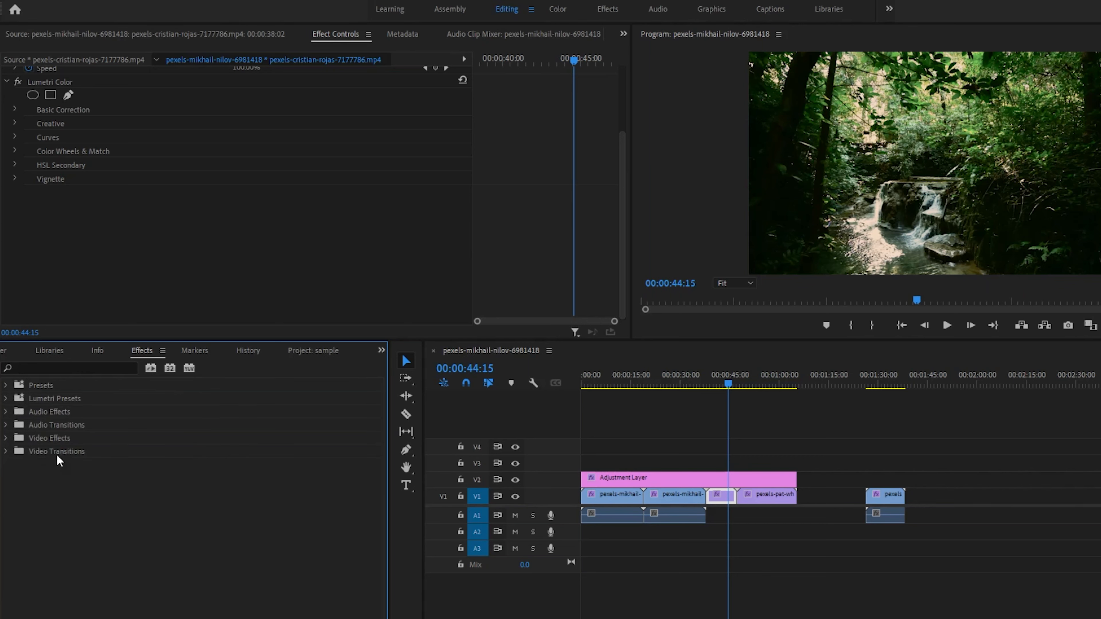
Expand the Adjust video effects and try the Levels effect on the third clip on V1, undoing it again
left_click(7, 437)
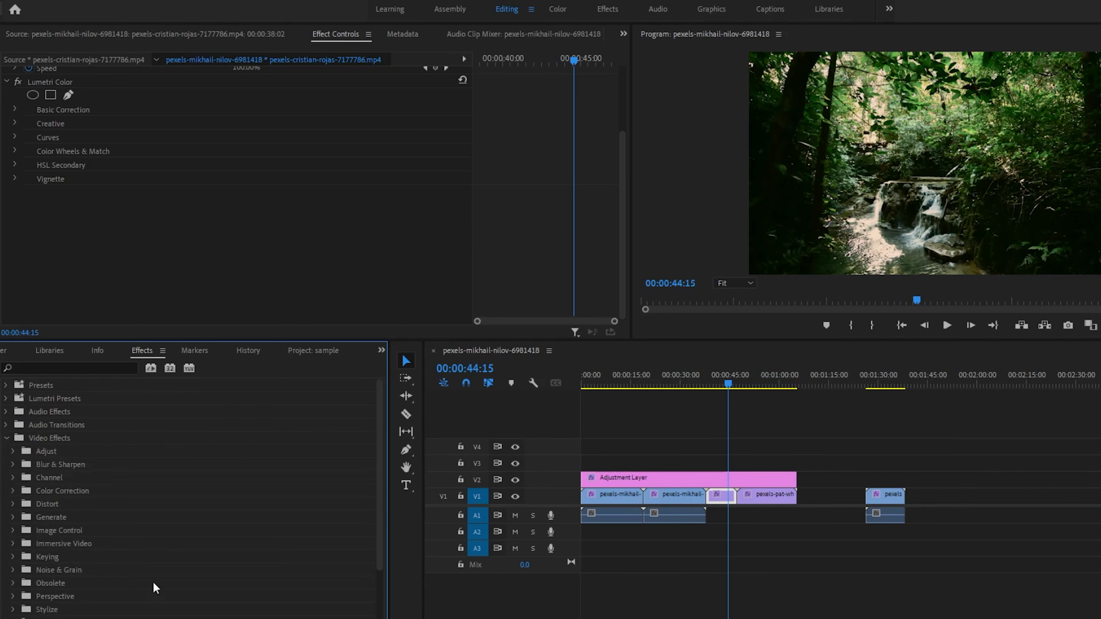
left_click(12, 451)
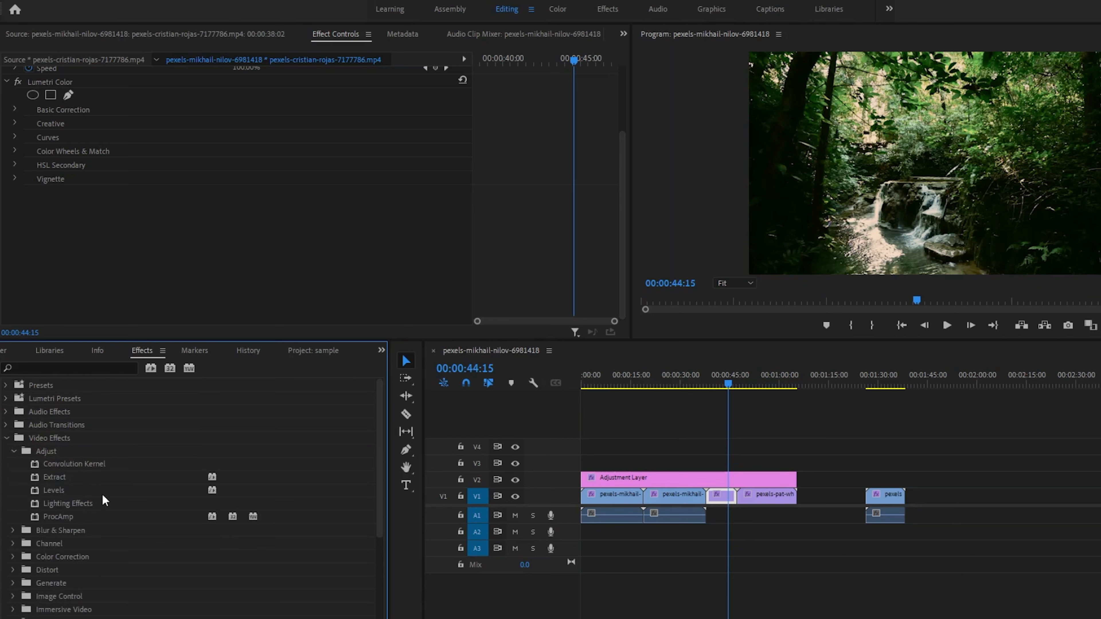
double_click(76, 491)
mouse_move(234, 221)
left_mouse_down()
mouse_move(316, 221)
mouse_move(252, 221)
left_mouse_up()
key("ctrl+z")
key("ctrl+z")
Apply Lighting Effects to the third clip on V1, compare the image with and without it, and leave the effect disabled
double_click(69, 504)
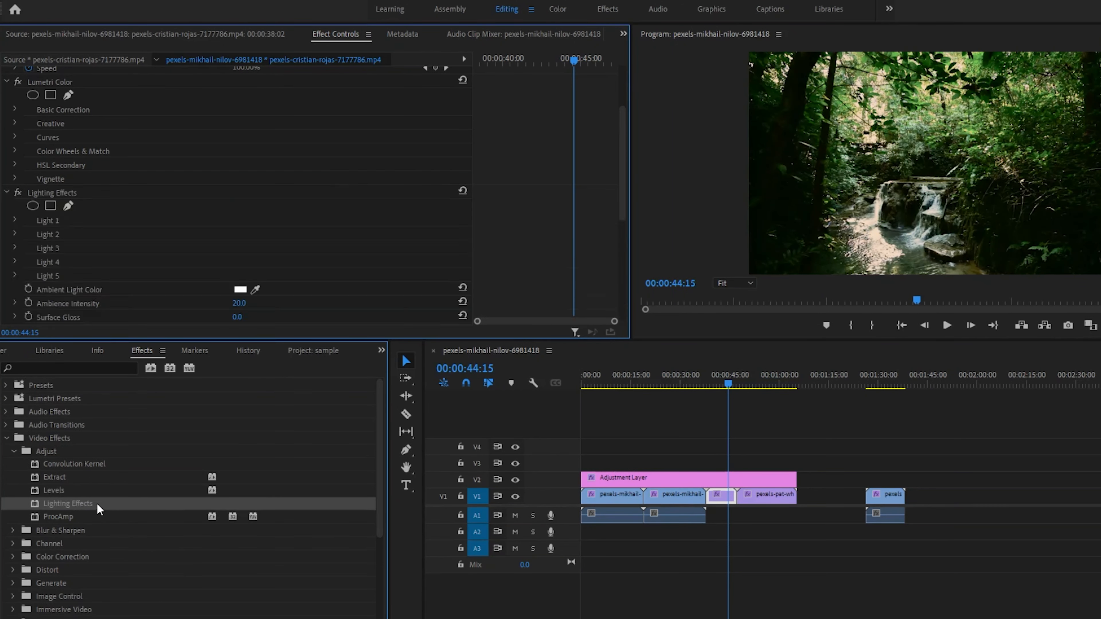
left_click(17, 192)
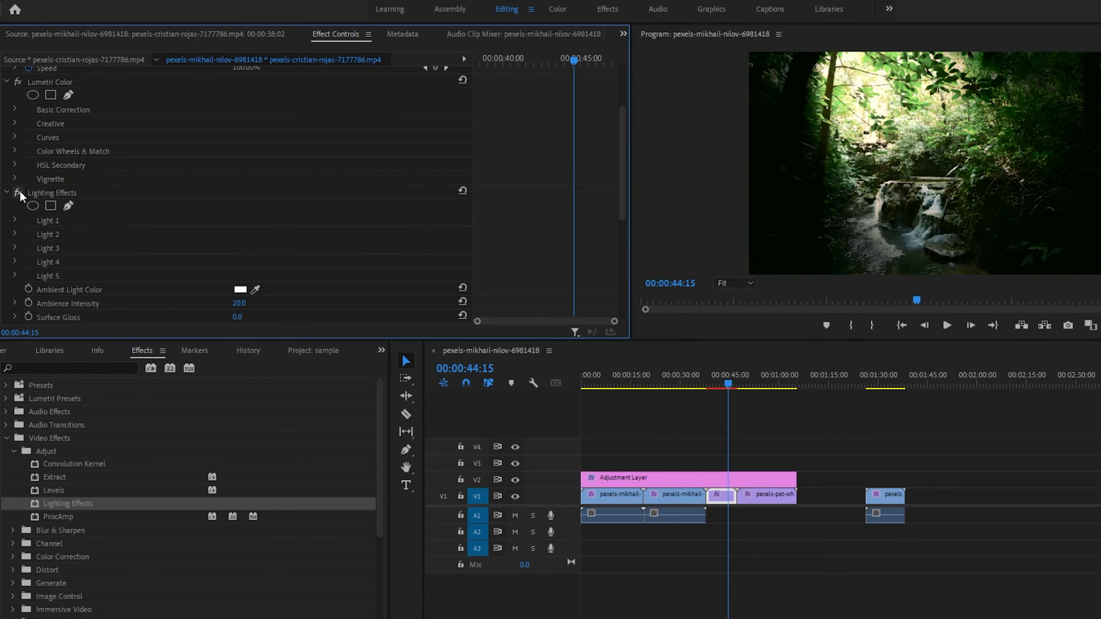
left_click(17, 192)
left_click(17, 192)
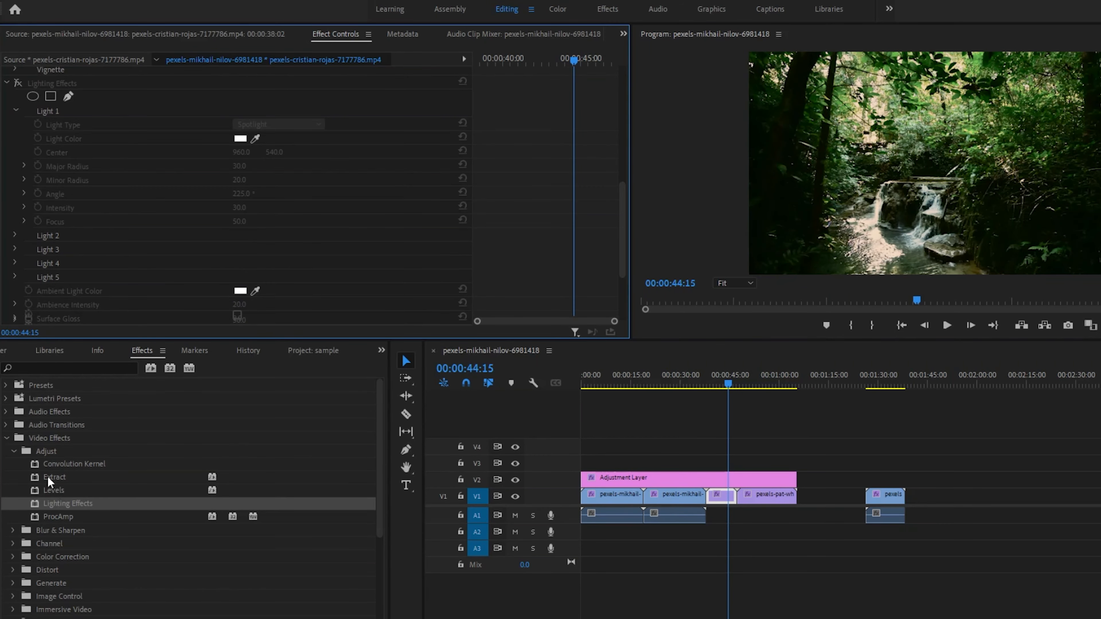
Try the ProcAmp effect on the third clip with brightness -19 and contrast 168, and undo it
double_click(69, 518)
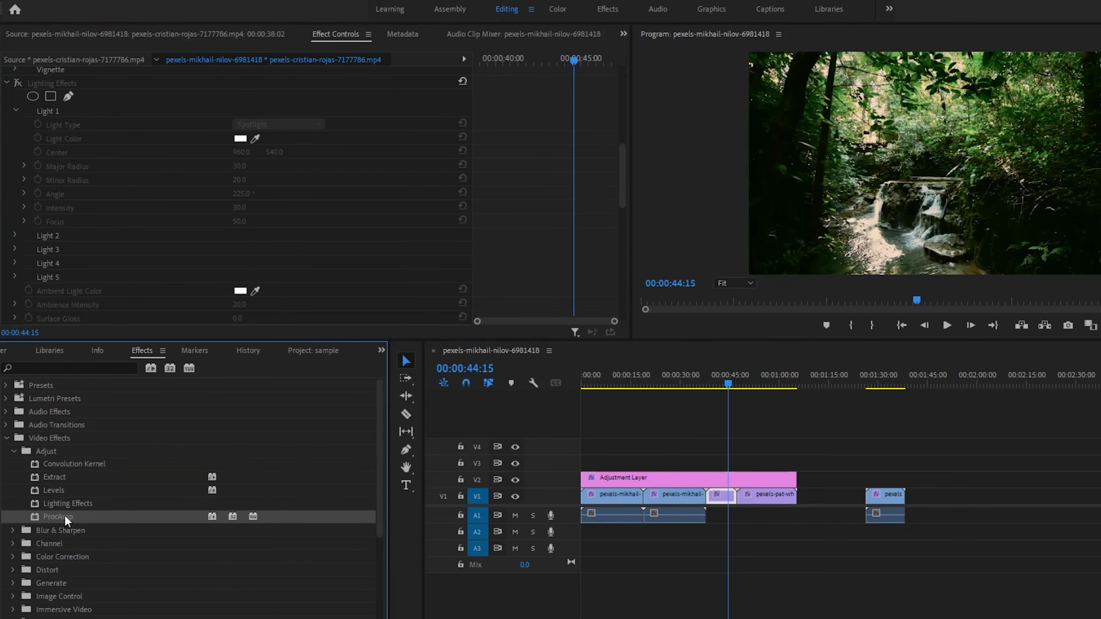
left_click_drag(622, 178, 624, 280)
left_click_drag(238, 136, 265, 152)
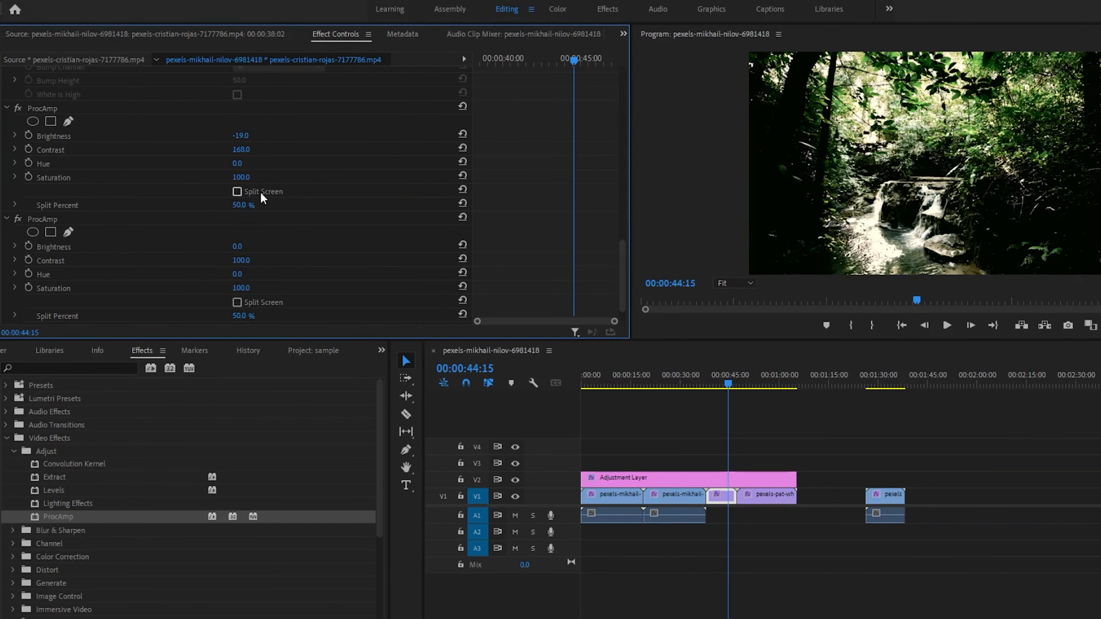
key("ctrl+z")
key("ctrl+z")
key("ctrl+z")
key("ctrl+z")
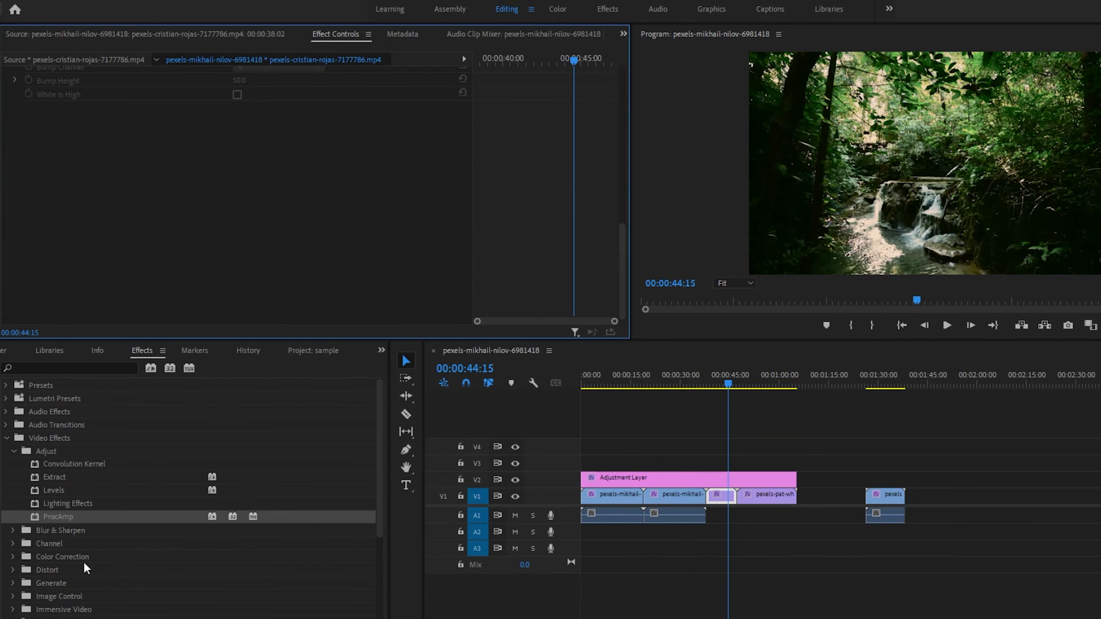
Try Directional Blur from Blur & Sharpen on the third clip on V1, with blur length 97 and direction 1x97.6°
left_click(12, 530)
left_click(14, 451)
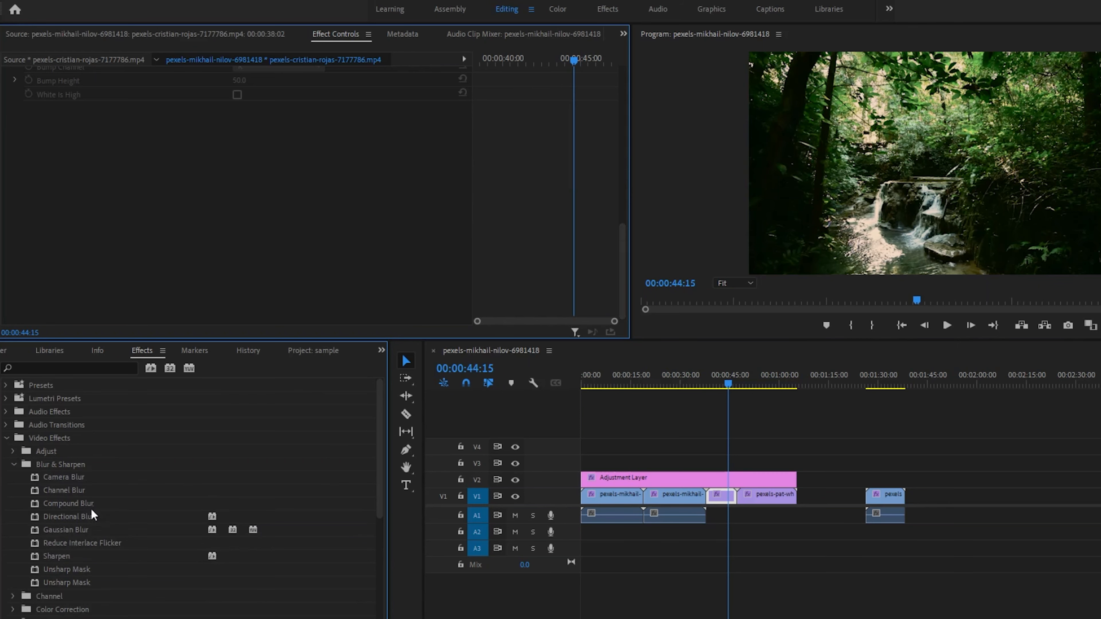
left_click_drag(108, 516, 716, 496)
left_click_drag(236, 136, 277, 150)
left_click(15, 135)
left_click(622, 265)
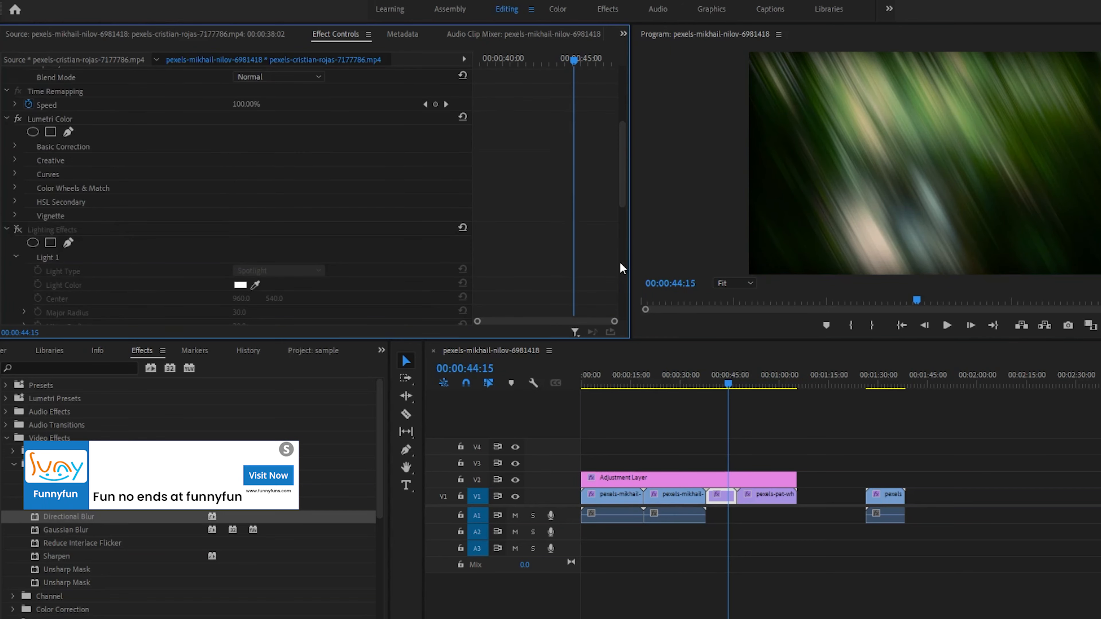
left_click_drag(622, 198, 622, 312)
mouse_move(240, 270)
left_mouse_down()
mouse_move(230, 273)
mouse_move(243, 272)
left_mouse_up()
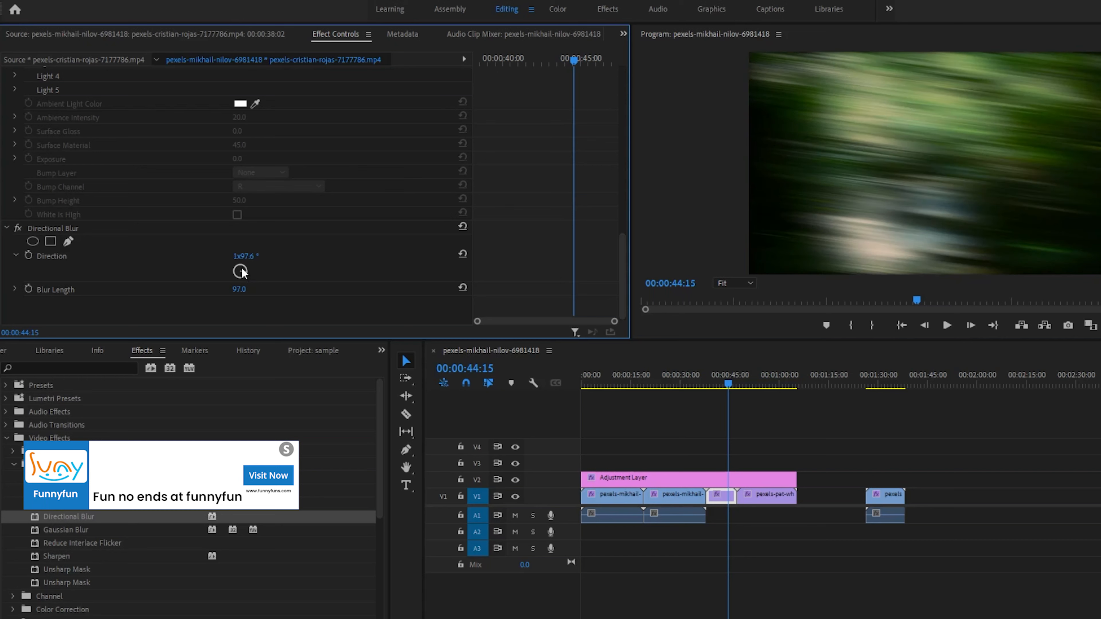
Undo the direction and blur length changes and the application of Directional Blur on the third clip
key("ctrl+z")
key("ctrl+z")
key("ctrl+z")
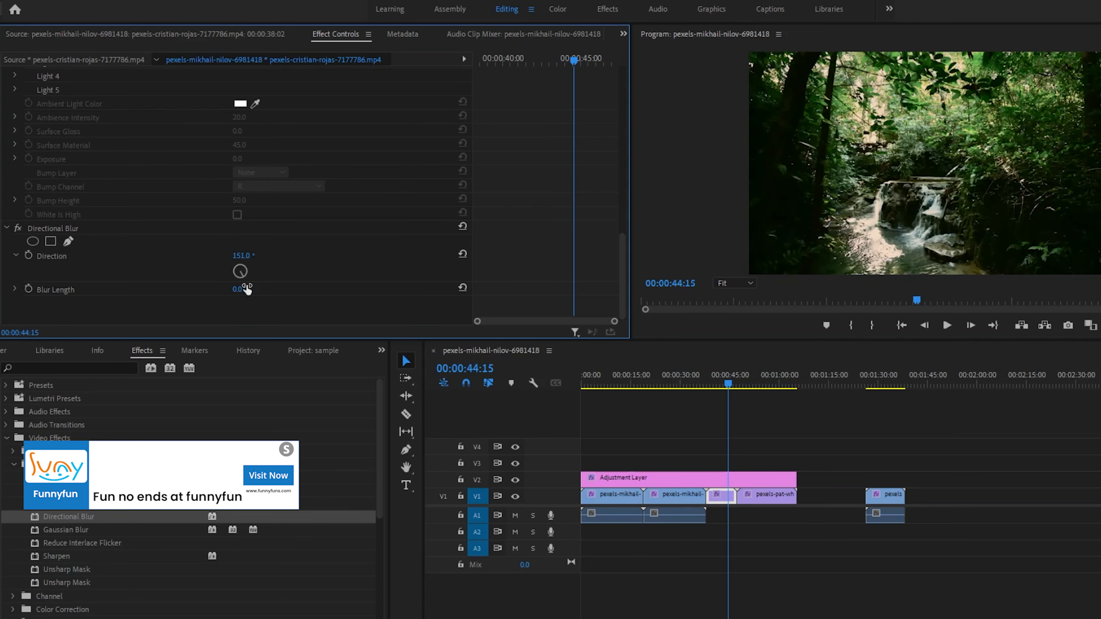
key("ctrl+z")
key("ctrl+z")
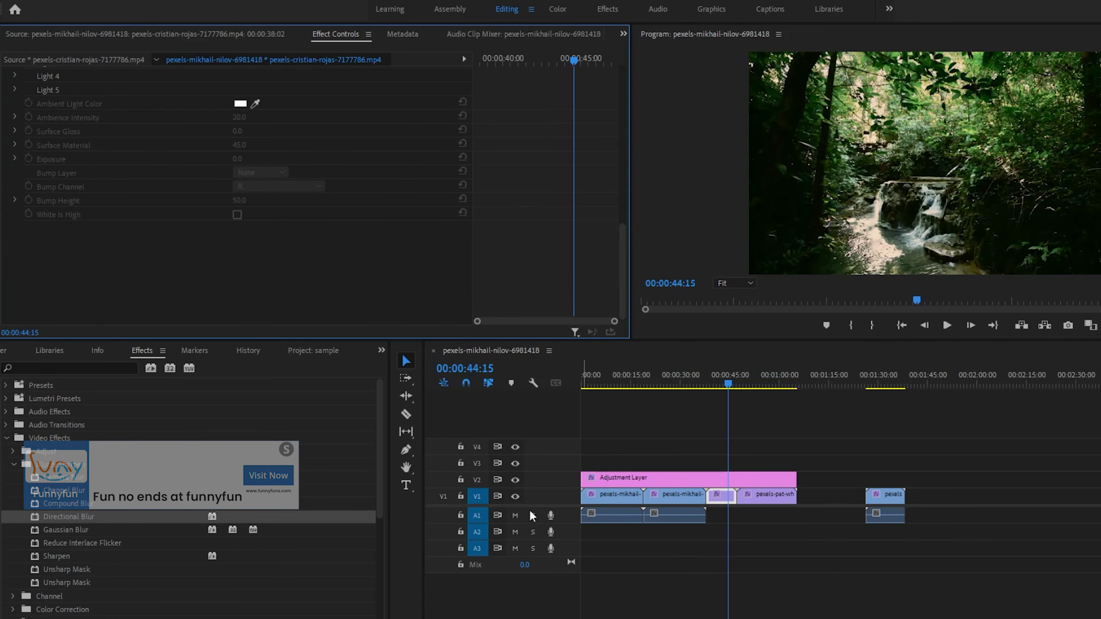
Apply Gaussian Blur to the third clip on V1, test a blurriness of 248, and undo only that value
left_click_drag(83, 534, 723, 496)
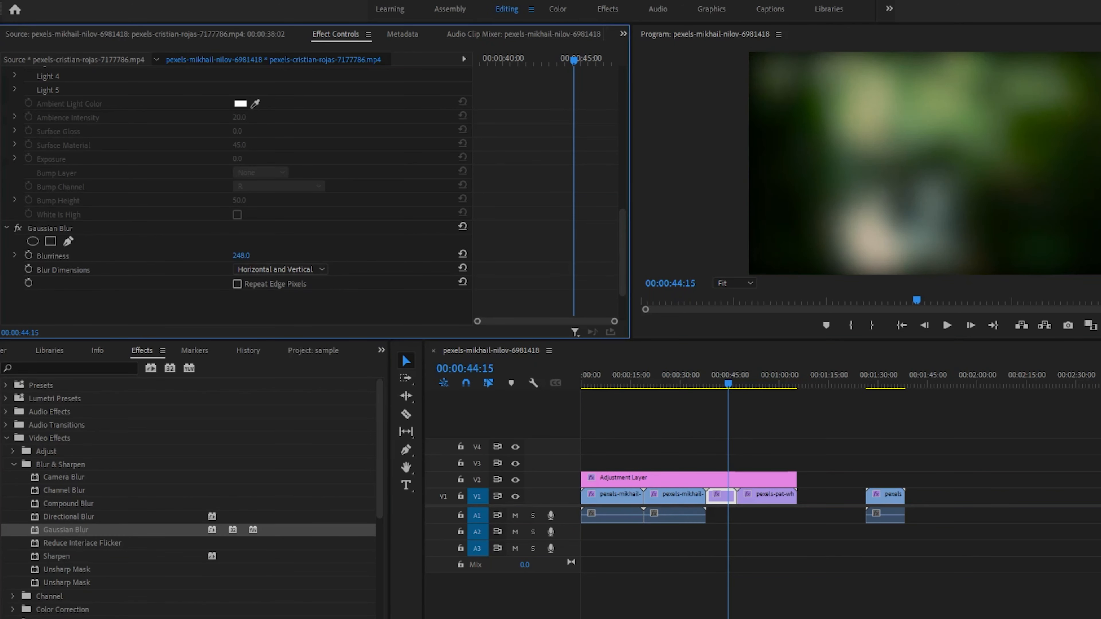
key("ctrl+z")
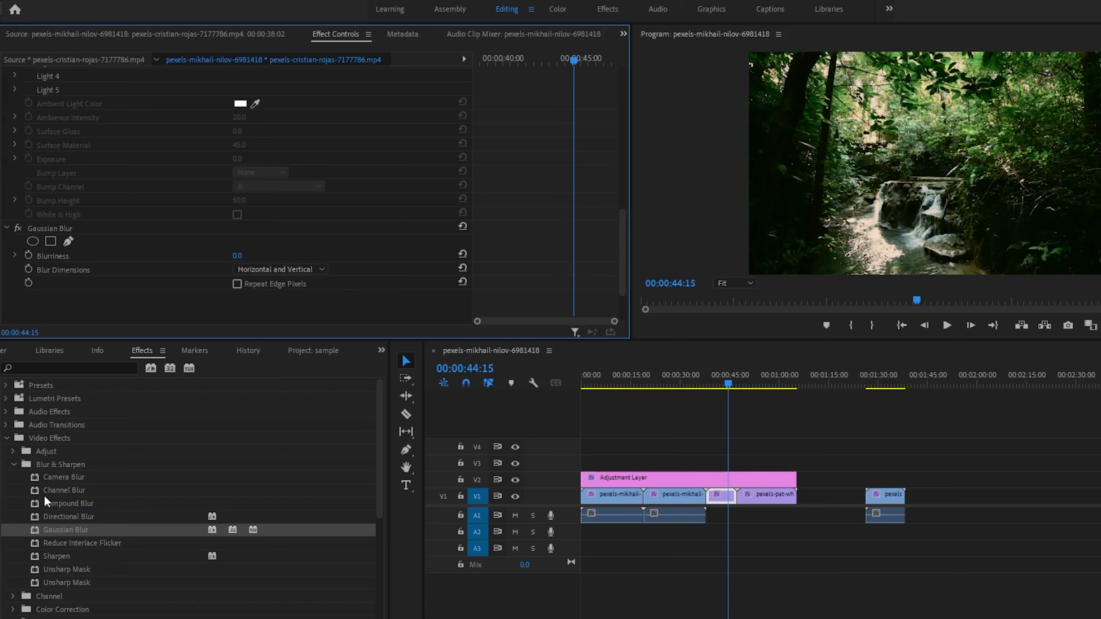
Try the Camera Blur effect on the third clip on V1 and undo it
left_click_drag(63, 477, 721, 495)
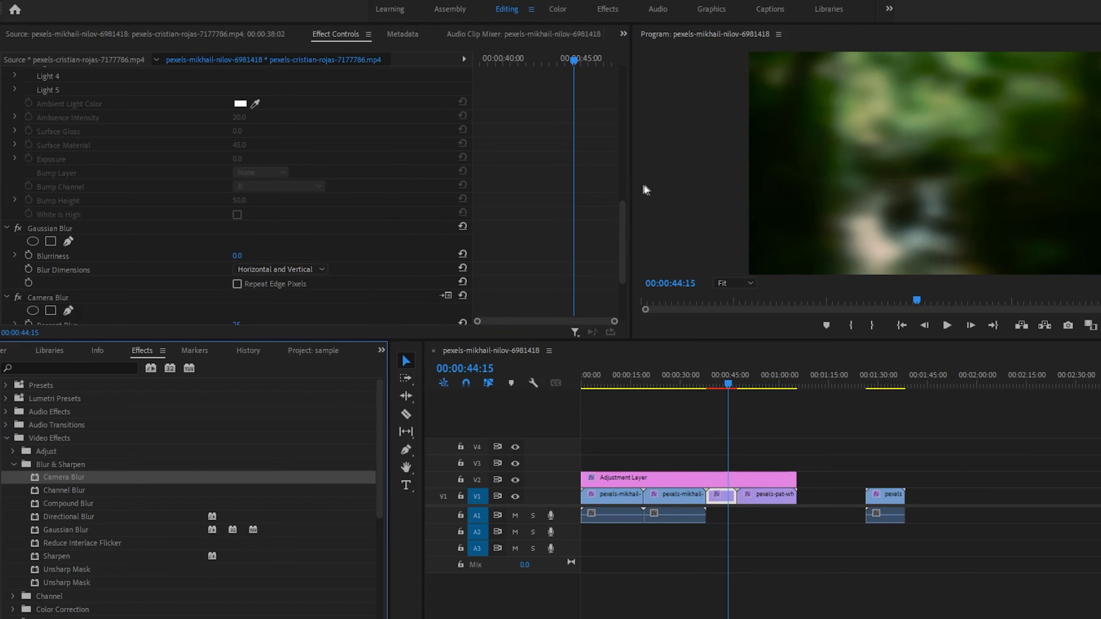
left_click(595, 207)
key("ctrl+z")
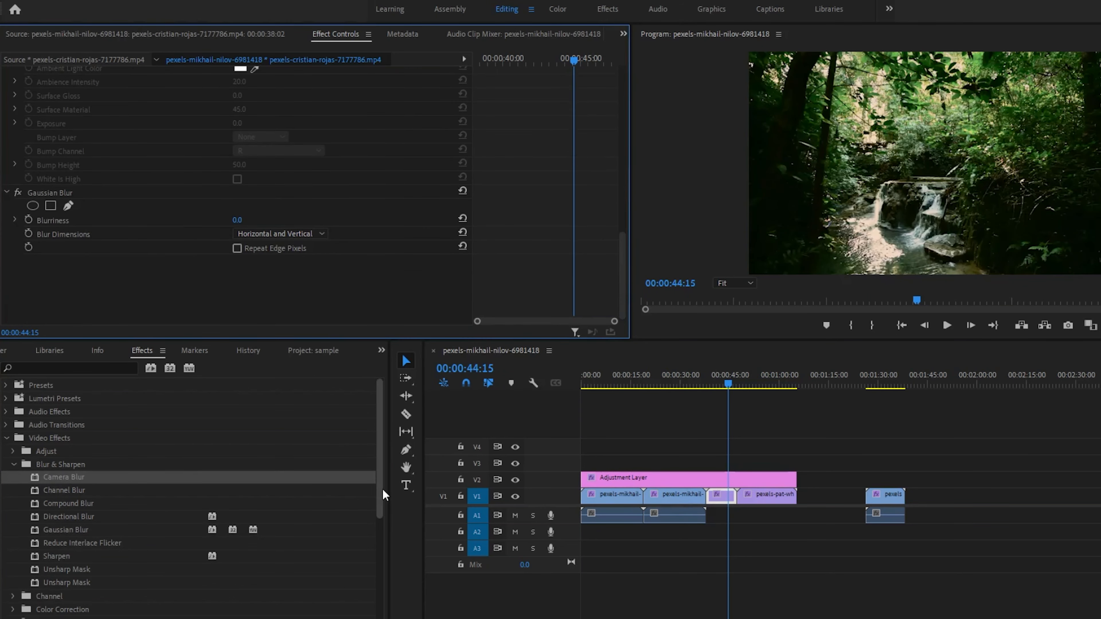
Try the Sharpen effect on the third clip on V1 and remove it again
scroll(383, 494, "down", 2)
left_click_drag(56, 529, 720, 497)
mouse_move(235, 290)
left_mouse_down()
mouse_move(400, 290)
mouse_move(234, 290)
left_mouse_up()
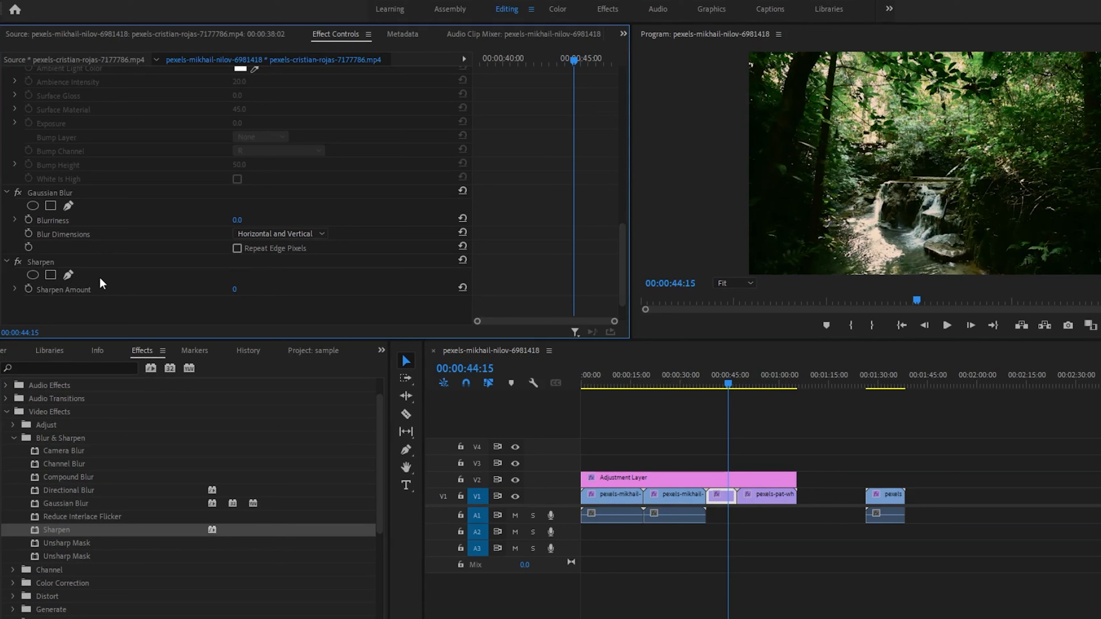
key("Delete")
Switch from the Blur & Sharpen to the Color Correction effects, try Lumetri Color on the third clip, and undo it
left_click(15, 438)
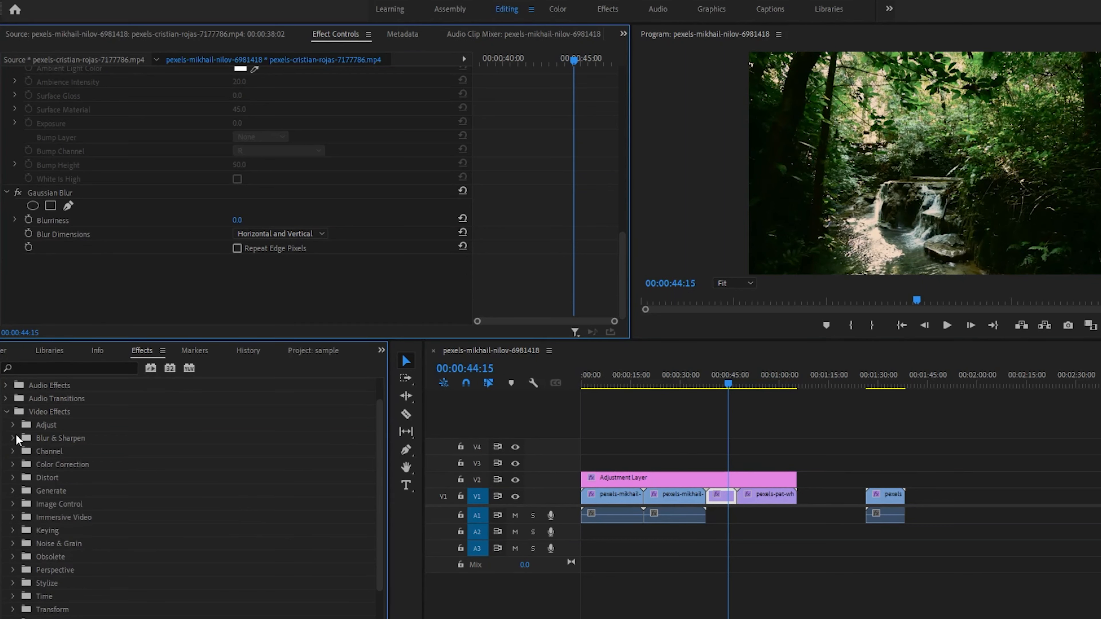
left_click(12, 465)
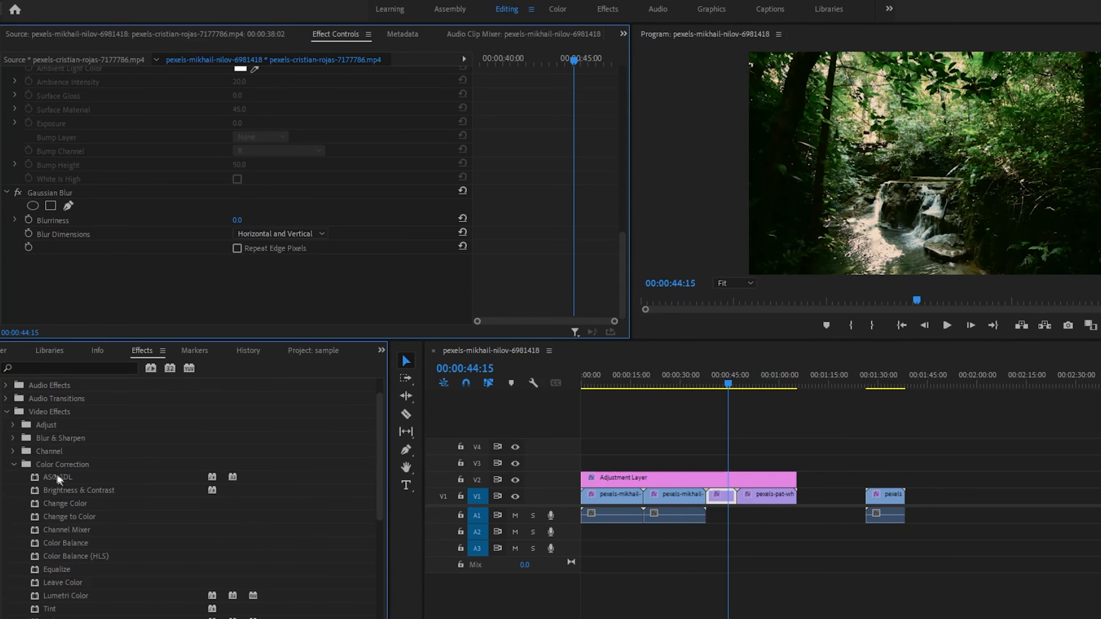
left_click_drag(378, 494, 386, 533)
scroll(90, 576, "up", 2)
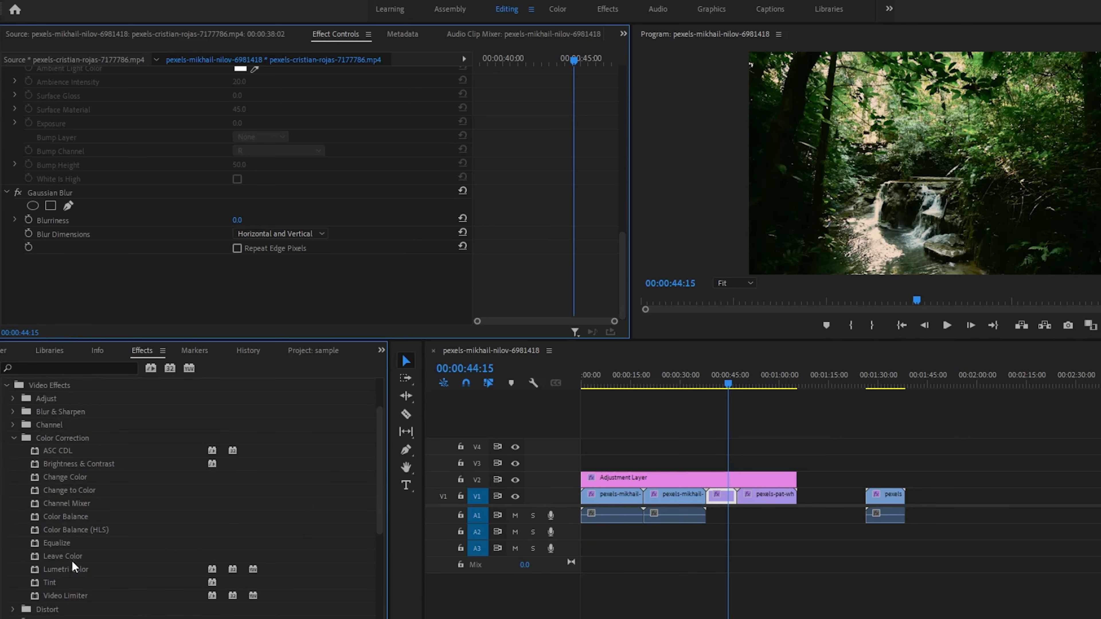
left_click_drag(73, 565, 719, 495)
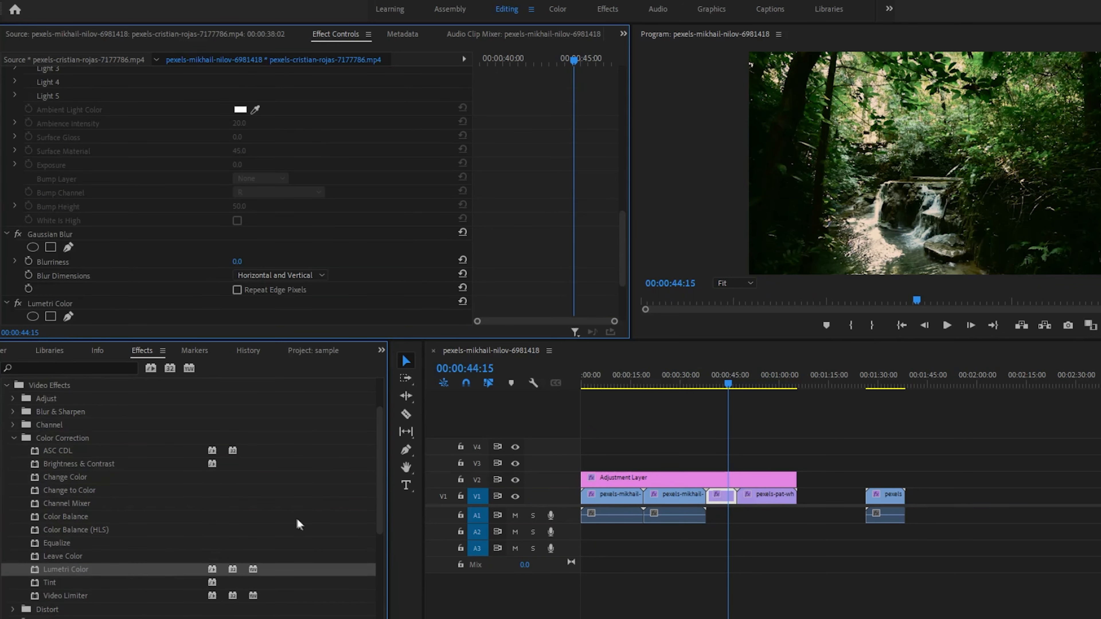
key("ctrl+z")
Try the Equalize effect from Color Correction on the third clip on V1
left_click(90, 559)
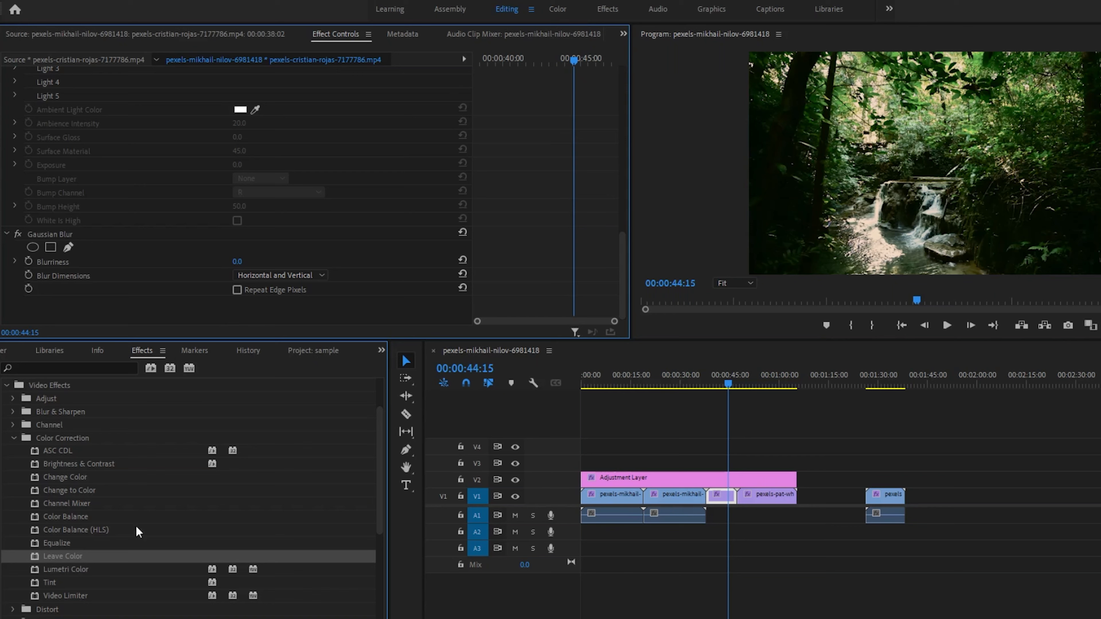
left_click(77, 548)
left_click_drag(816, 494, 730, 496)
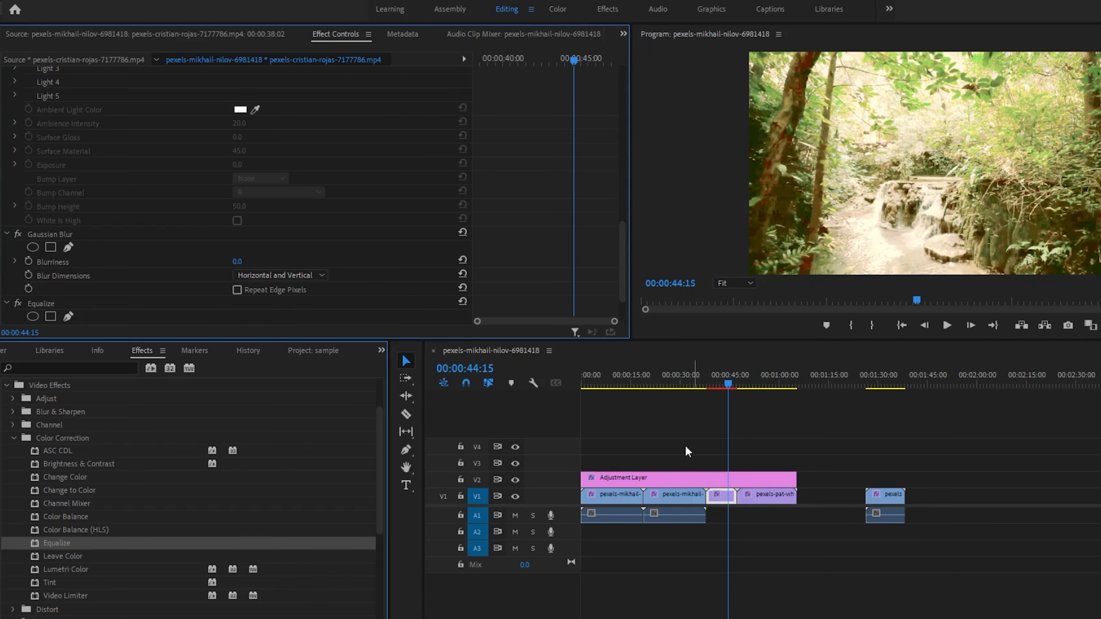
Return the playhead to 00:00:42:15 and switch from the Color Correction to the Distort effects
mouse_move(729, 383)
left_mouse_down()
mouse_move(766, 382)
mouse_move(721, 382)
left_mouse_up()
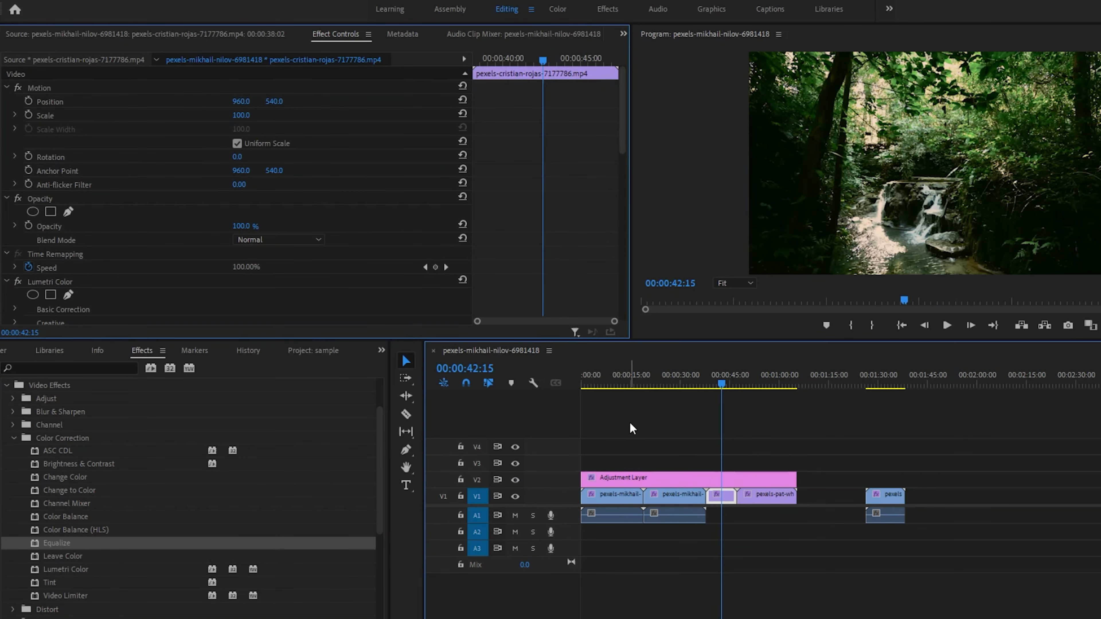
left_click_drag(382, 516, 376, 576)
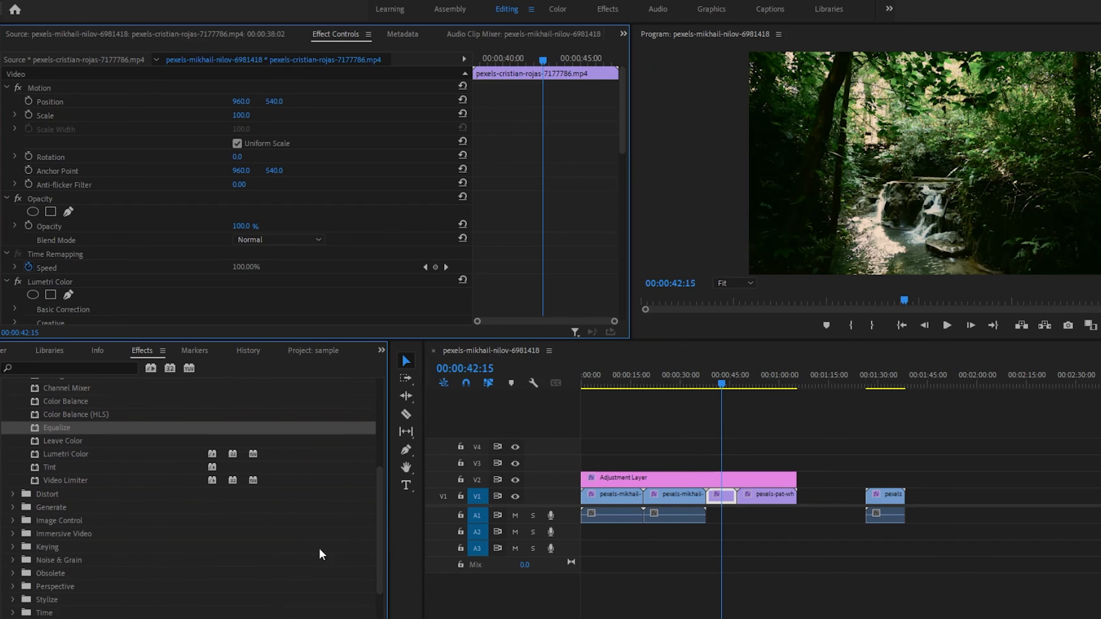
left_click(14, 498)
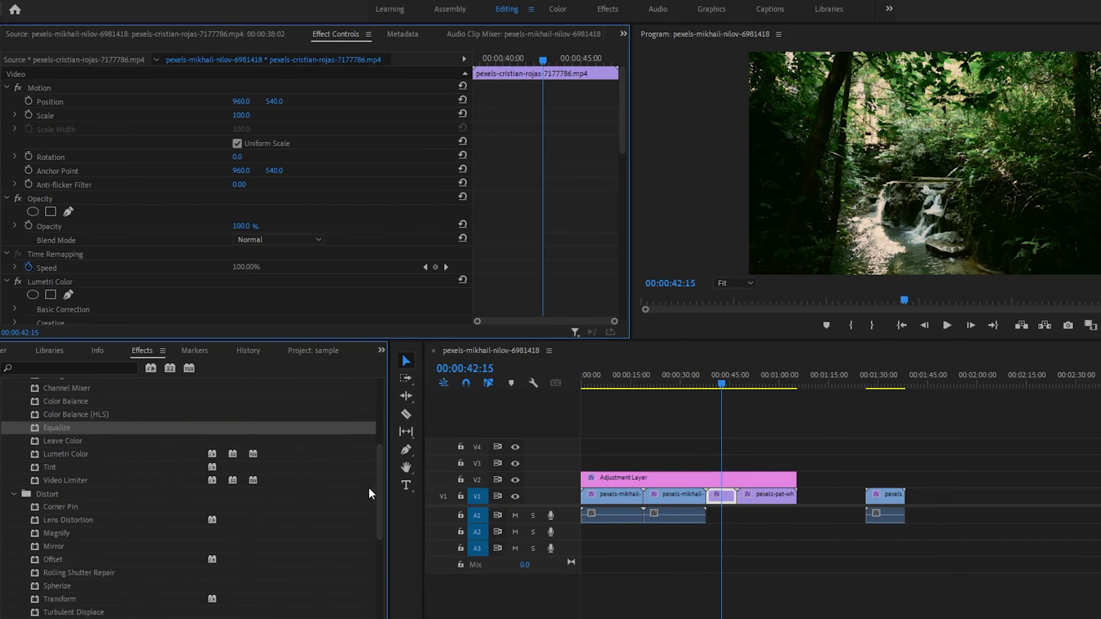
scroll(381, 455, "up", 5)
left_click(15, 451)
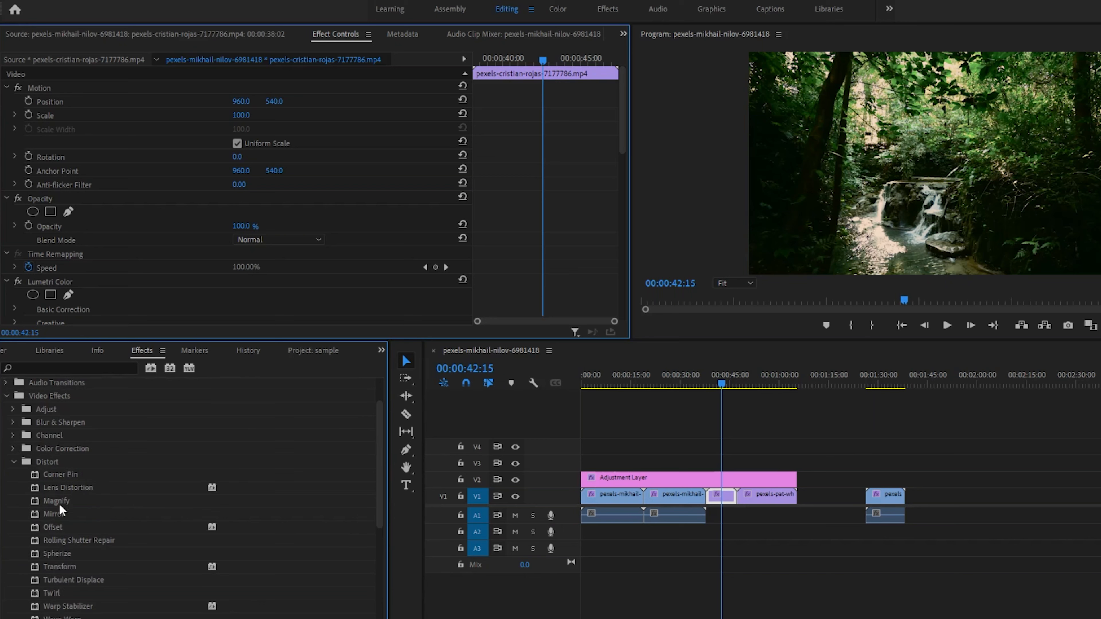
left_click_drag(76, 477, 93, 482)
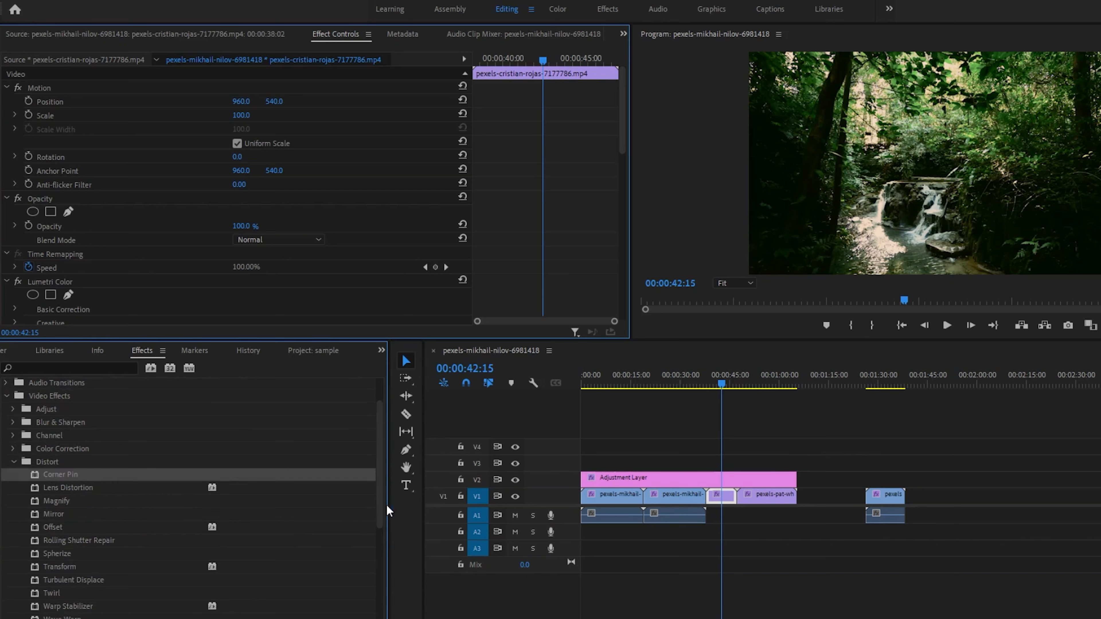
Try the Offset effect on the third clip on V1, shifting its center horizontally, and undo the last shifts
left_click_drag(69, 527, 721, 495)
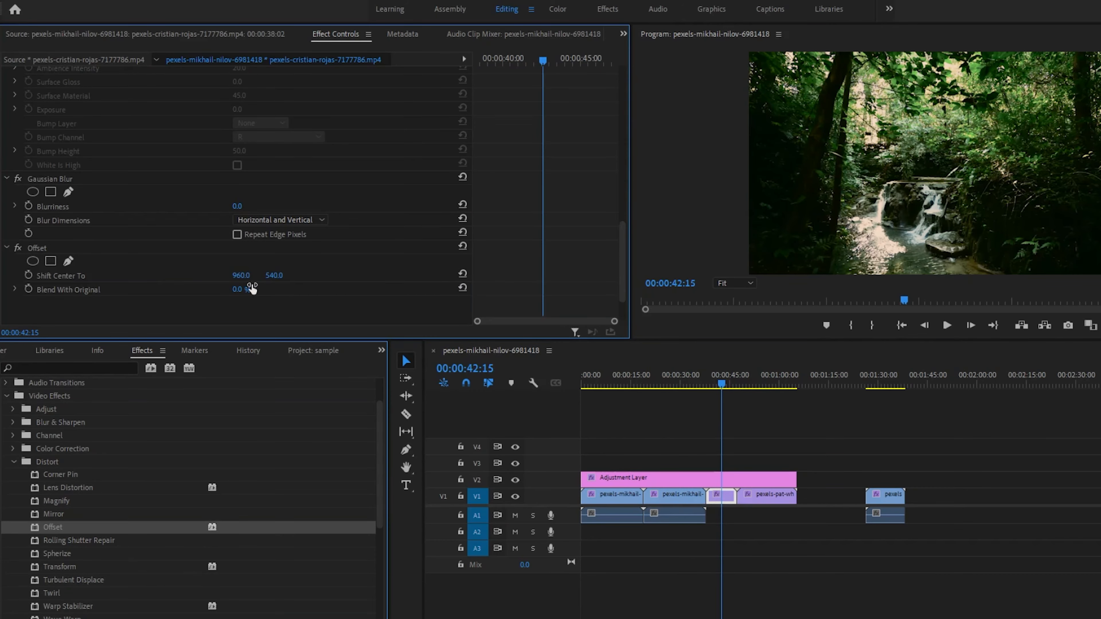
left_click_drag(239, 290, 2, 276)
left_click_drag(250, 277, 319, 276)
key("ctrl+z")
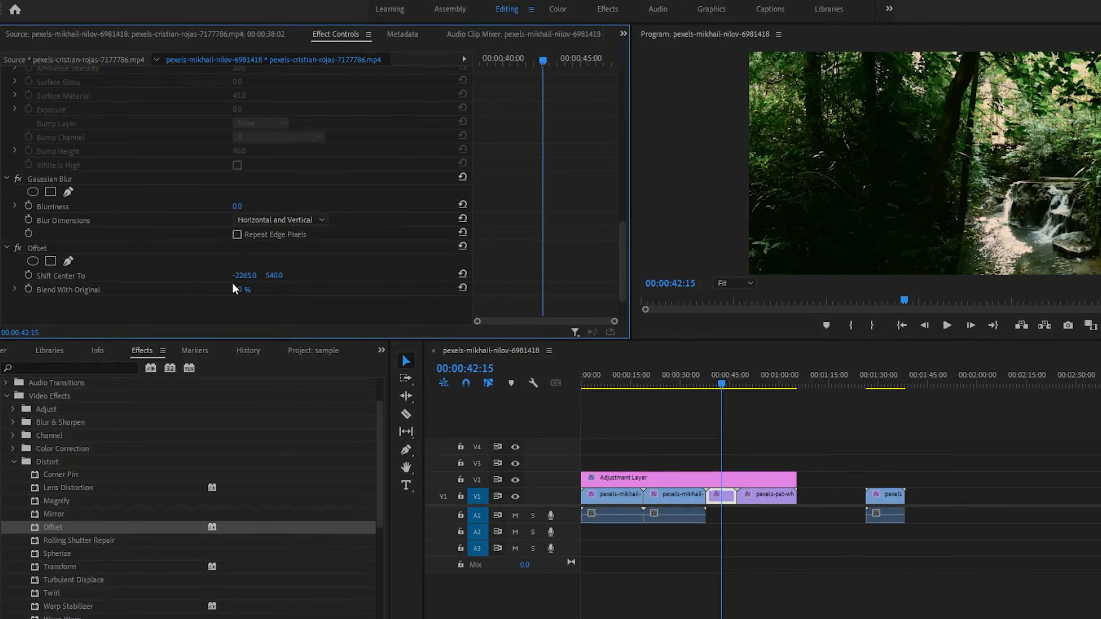
left_click_drag(244, 276, 525, 467)
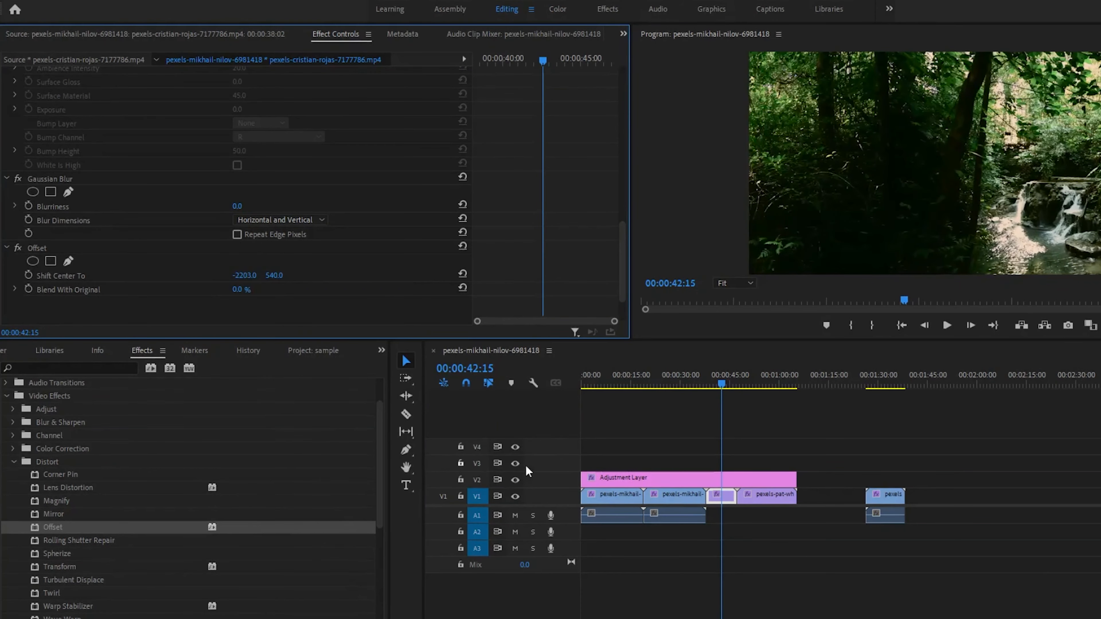
key("ctrl+z")
key("ctrl+z")
key("ctrl+z")
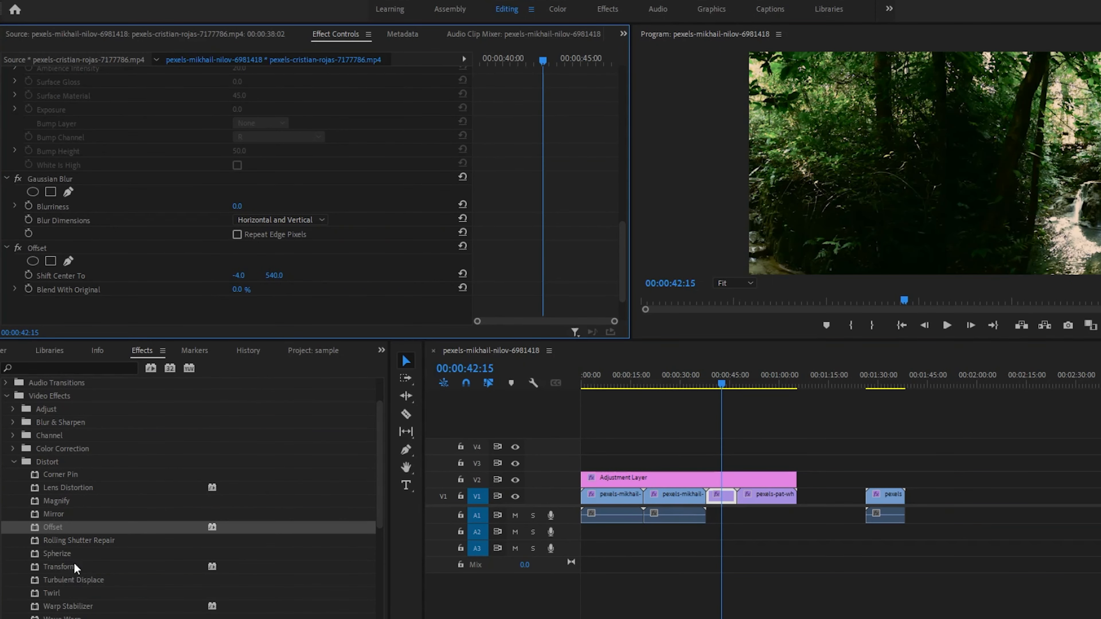
Try the Transform effect on the third clip with horizontal position 970, and start keyframing its anchor point, position and scale
left_click_drag(81, 568, 727, 492)
left_click_drag(629, 221, 634, 304)
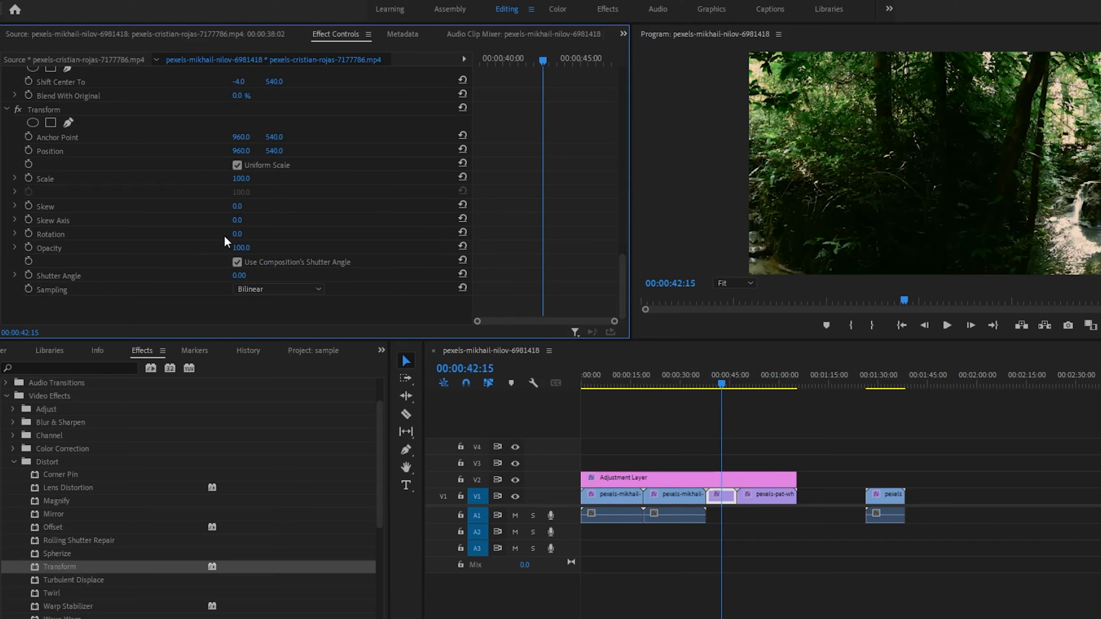
mouse_move(243, 155)
left_mouse_down()
mouse_move(258, 156)
mouse_move(242, 160)
left_mouse_up()
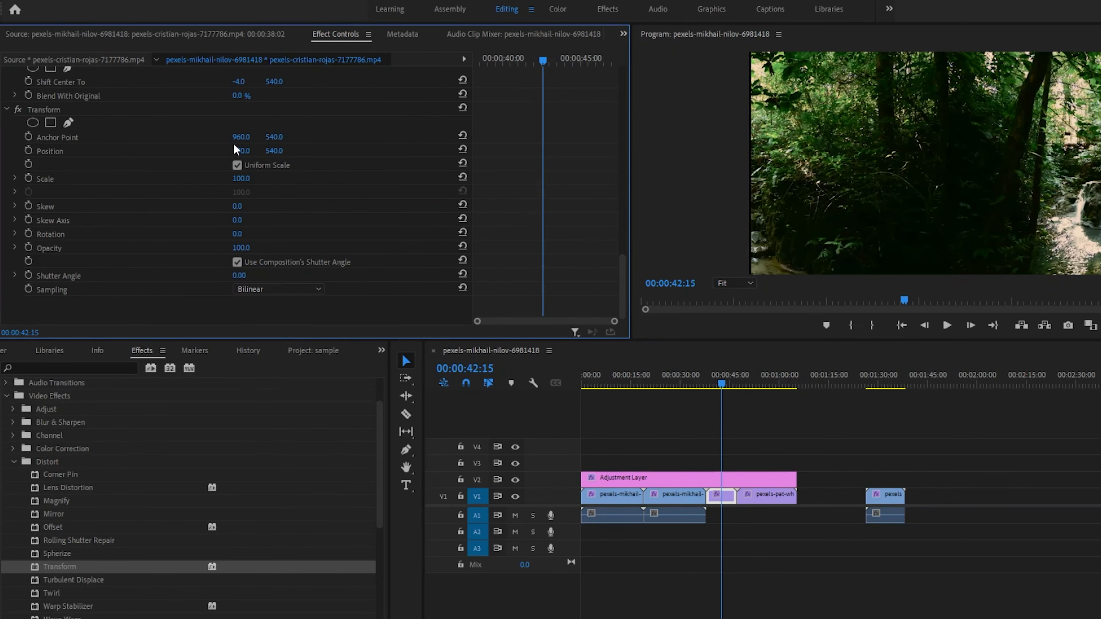
left_click(28, 137)
left_click(28, 150)
left_click(28, 178)
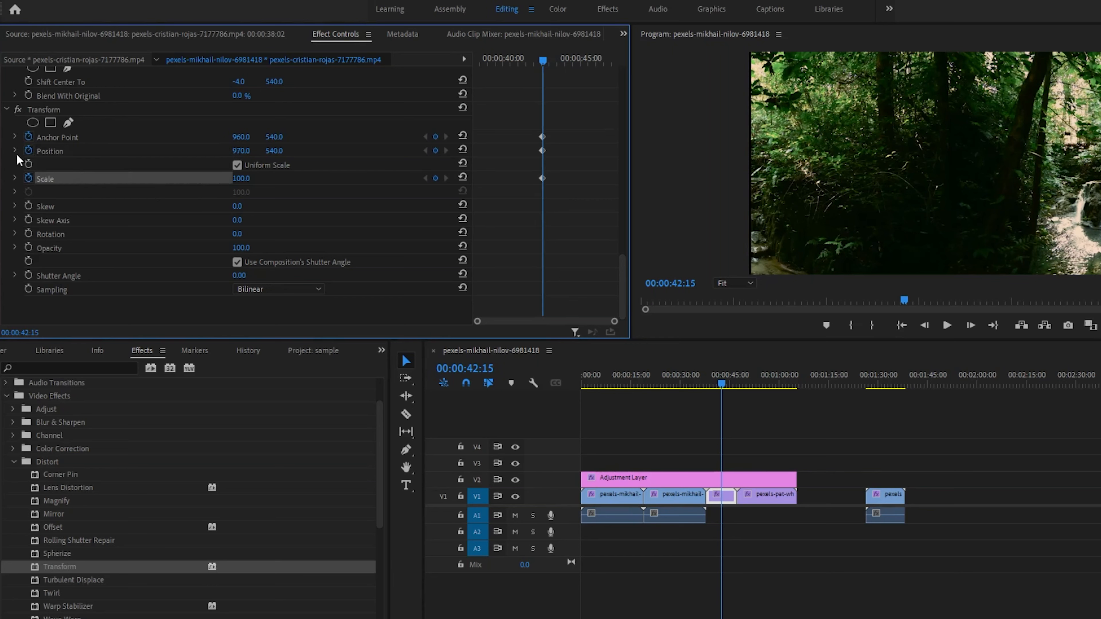
Move the playhead to 00:00:40:20 and remove the Transform, Offset and Gaussian Blur effects from the third clip
left_click_drag(544, 60, 581, 59)
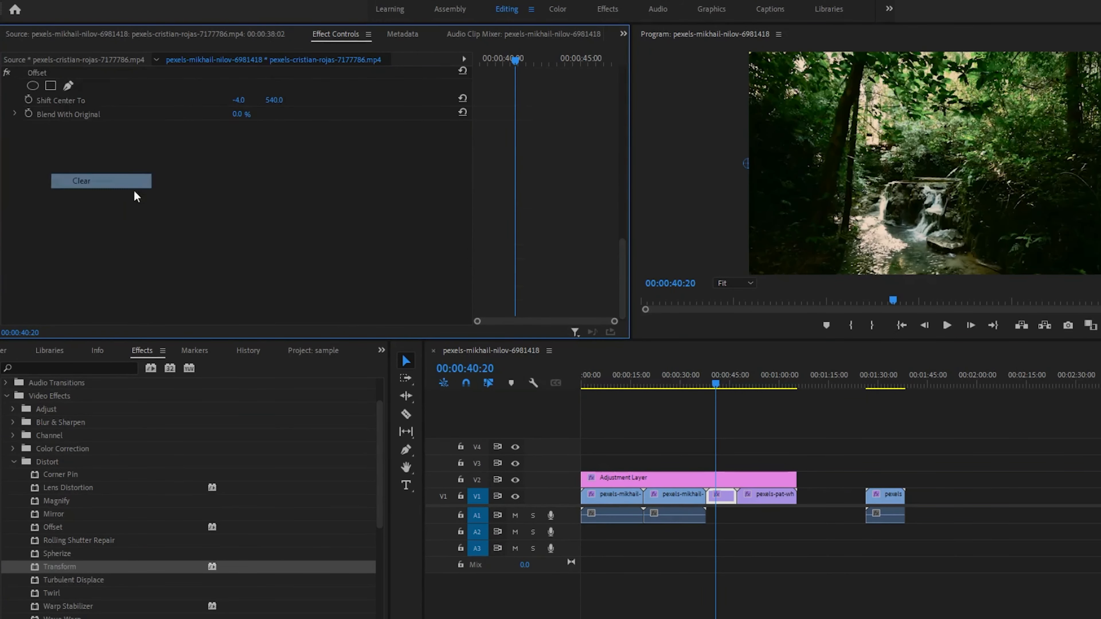
right_click(50, 234)
left_click(71, 308)
Try the Twirl effect on the third clip on V1 with an angle of 265° and then -287°
left_click_drag(379, 509, 385, 543)
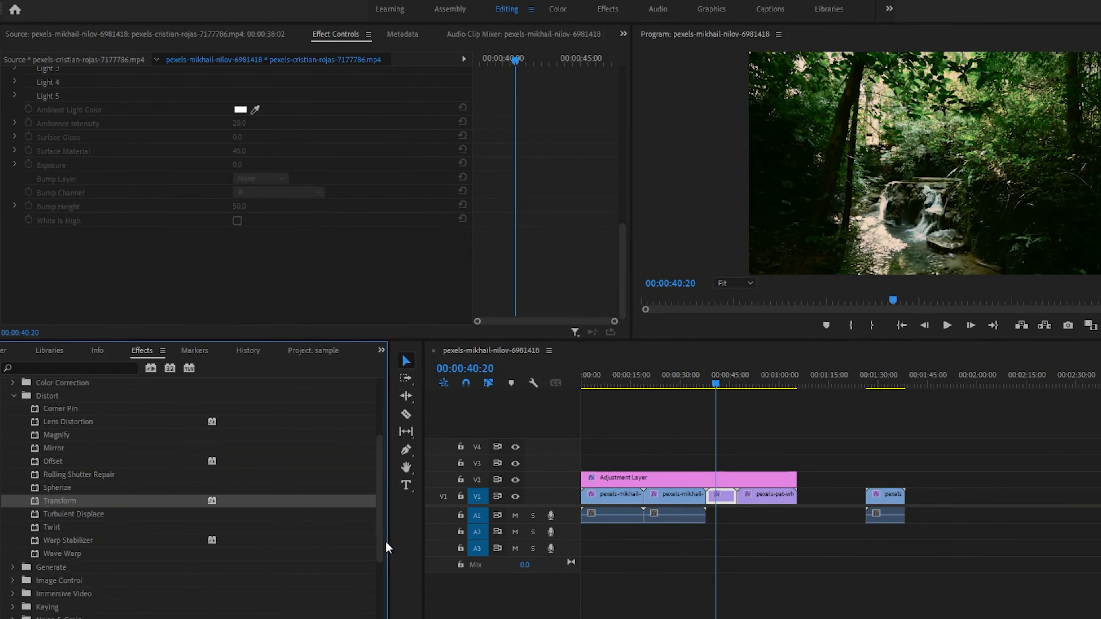
left_click(65, 514)
left_click(61, 527)
left_click_drag(61, 527, 721, 496)
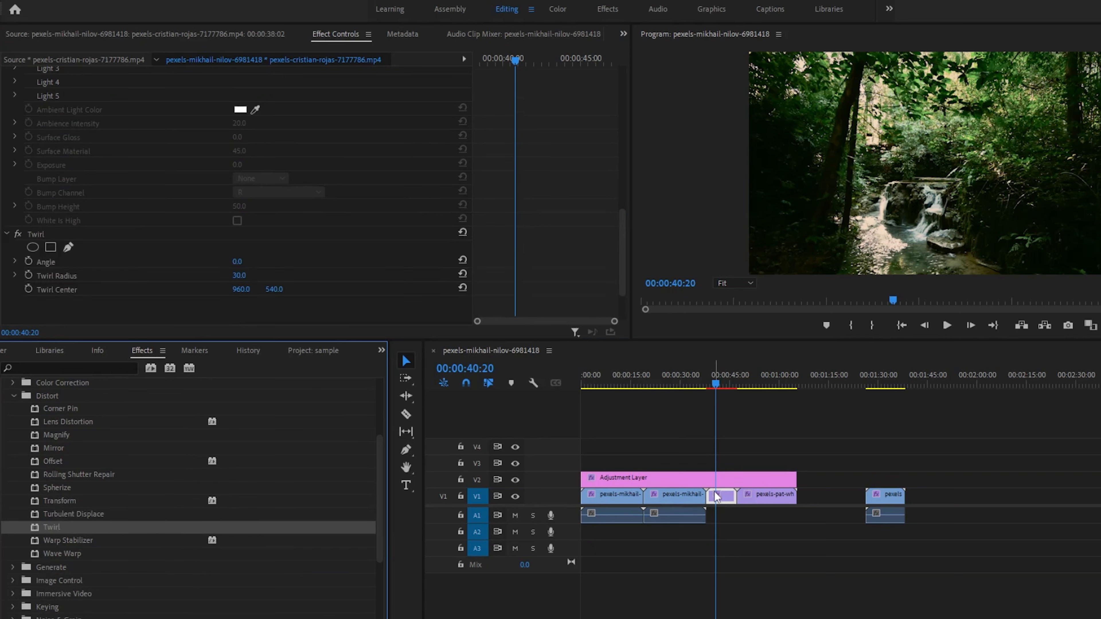
left_click_drag(240, 262, 347, 264)
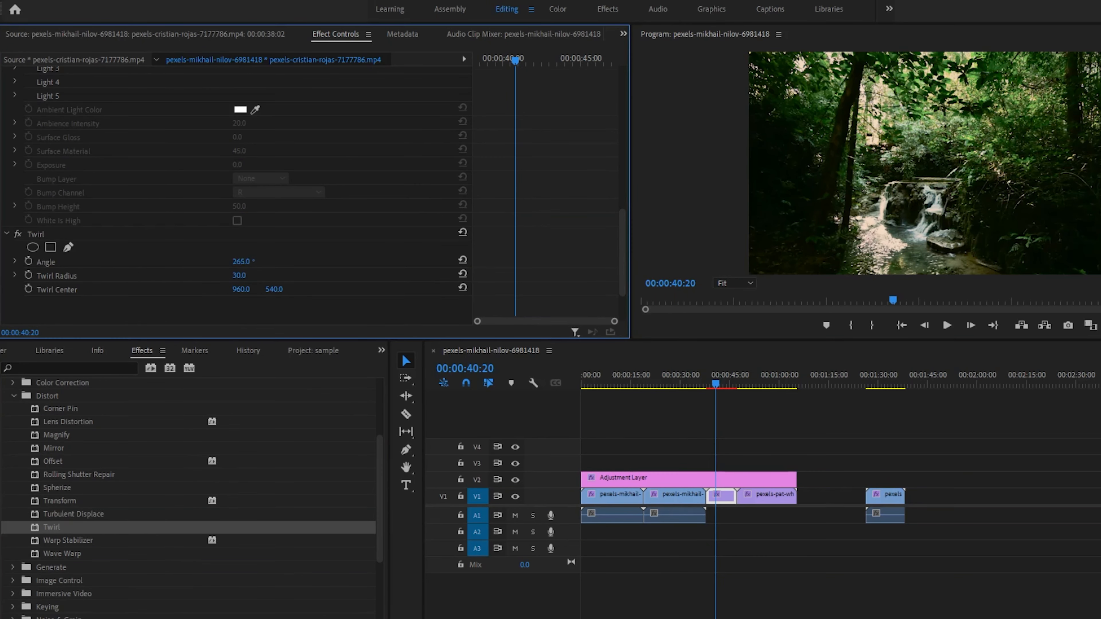
left_click_drag(248, 264, 139, 262)
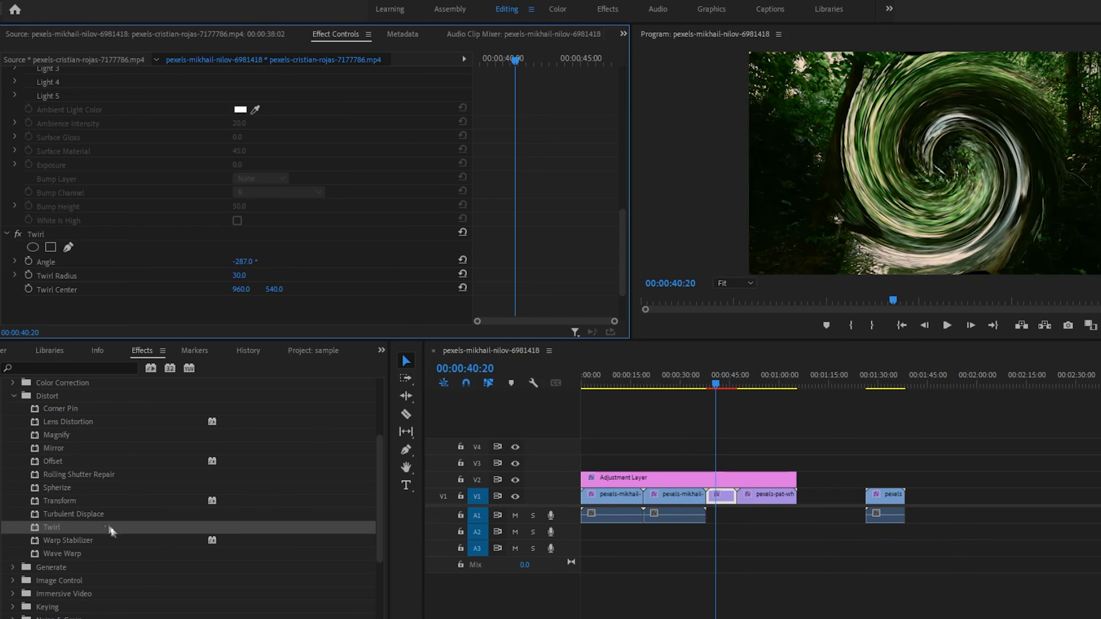
Replace Twirl with Lens Distortion on the third clip, try curvature -57 and vertical decentering -9, and remove the effect again
left_click_drag(68, 421, 717, 497)
right_click(86, 235)
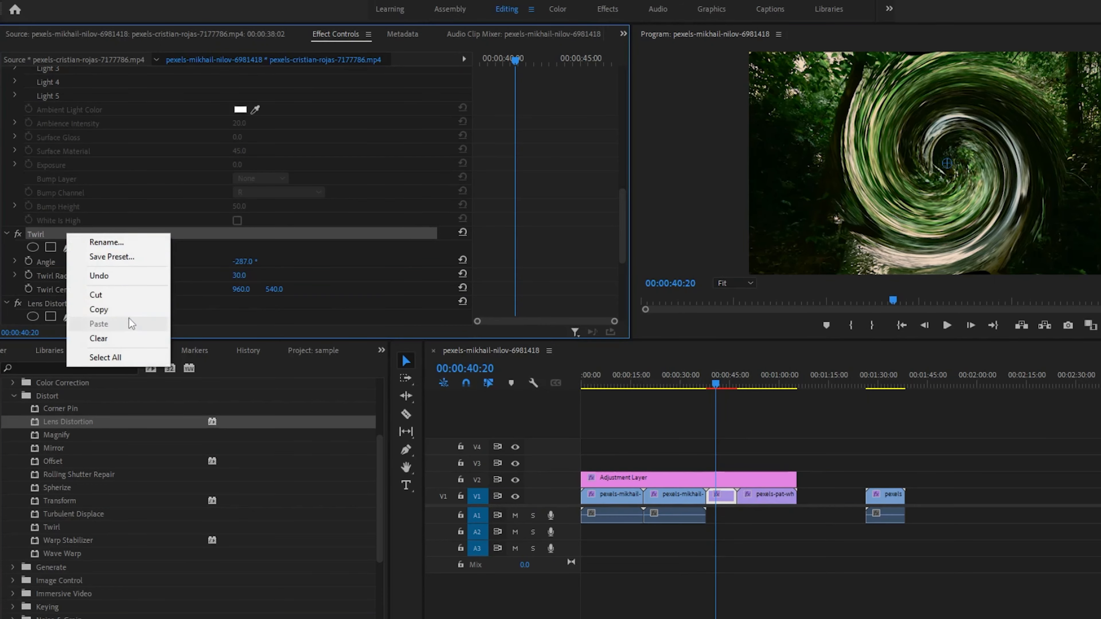
left_click(117, 323)
mouse_move(234, 262)
left_mouse_down()
mouse_move(195, 261)
mouse_move(265, 277)
mouse_move(232, 276)
left_mouse_up()
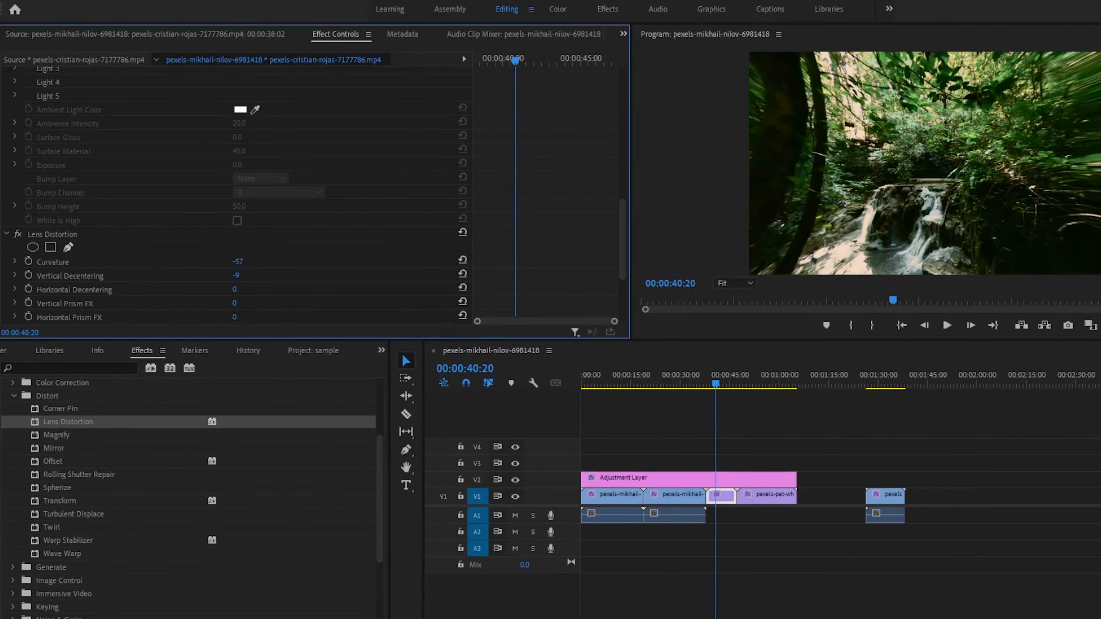
right_click(124, 236)
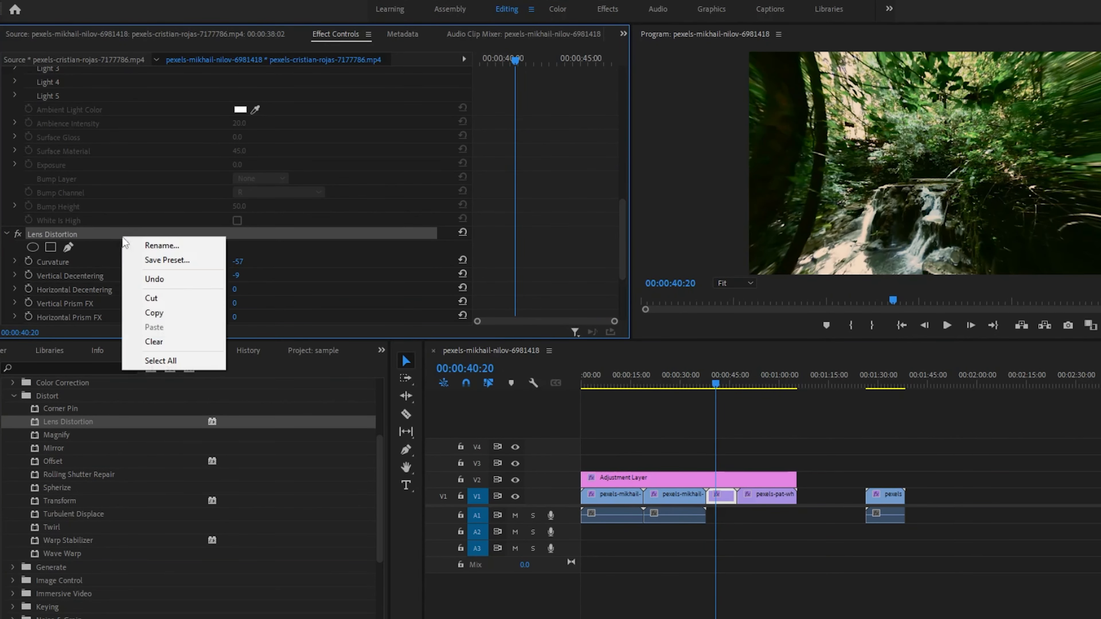
left_click(175, 341)
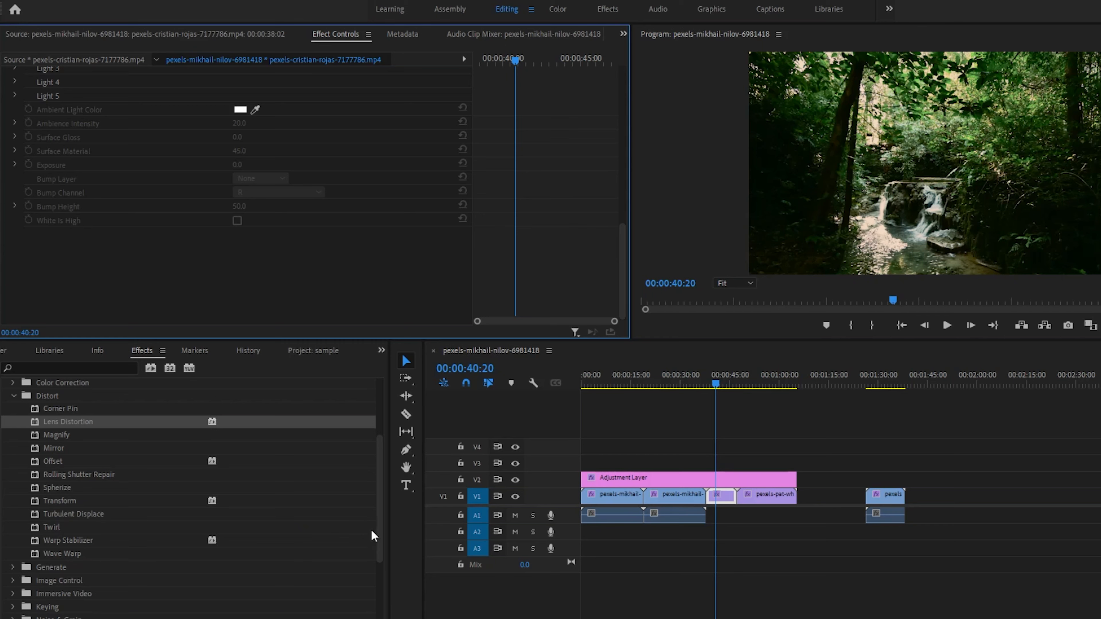
Try the Circle effect from the Generate effects on the third clip with a larger radius, and undo it
left_click_drag(379, 548, 378, 580)
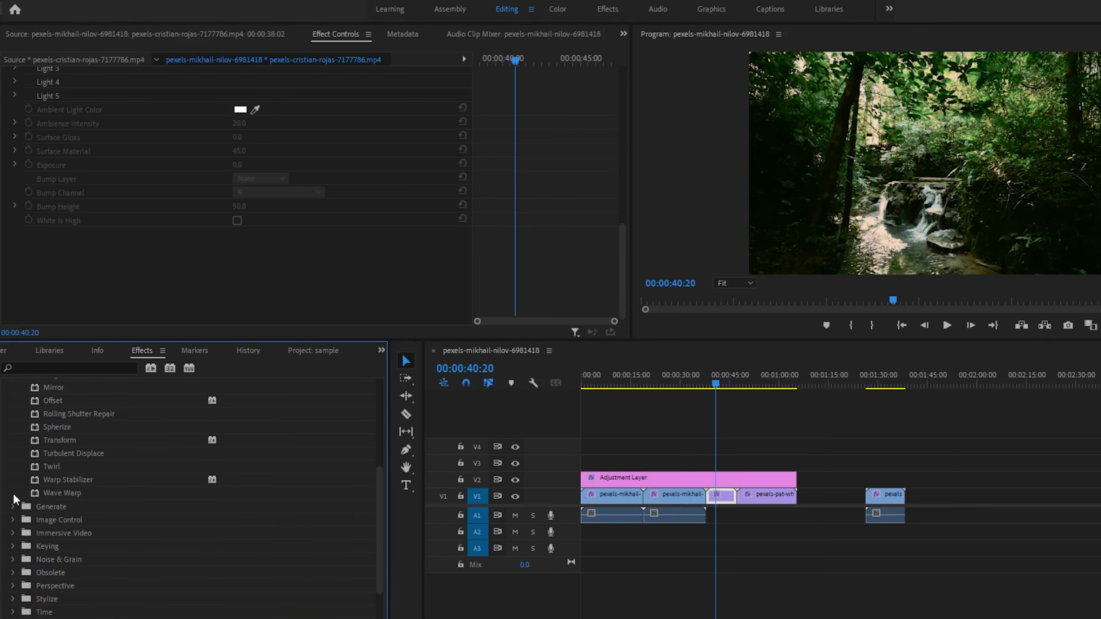
left_click(12, 507)
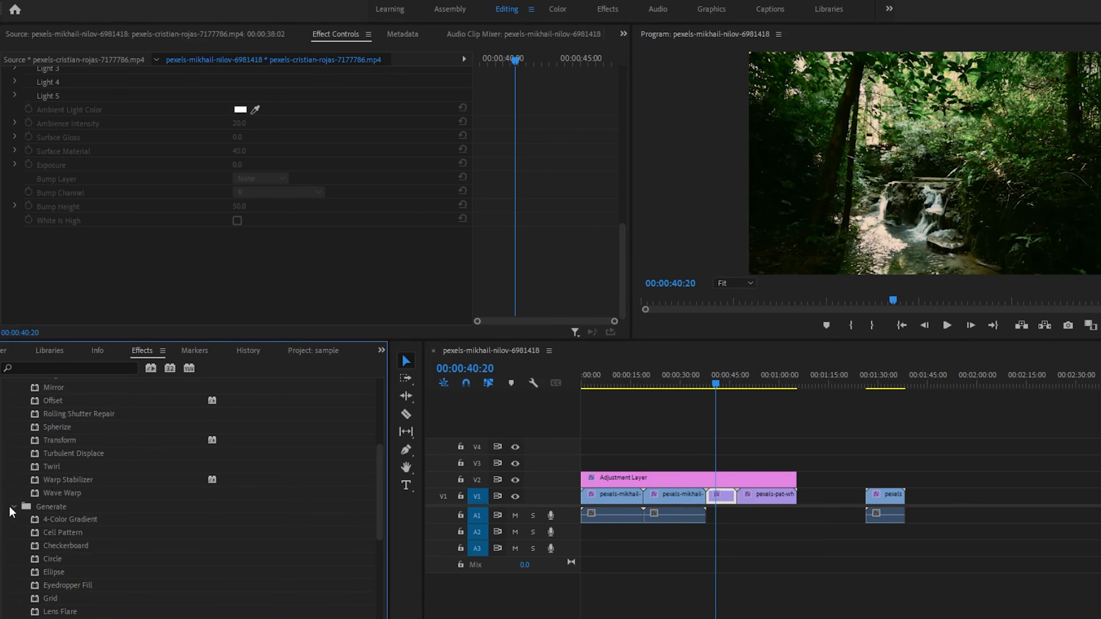
left_click_drag(95, 562, 721, 507)
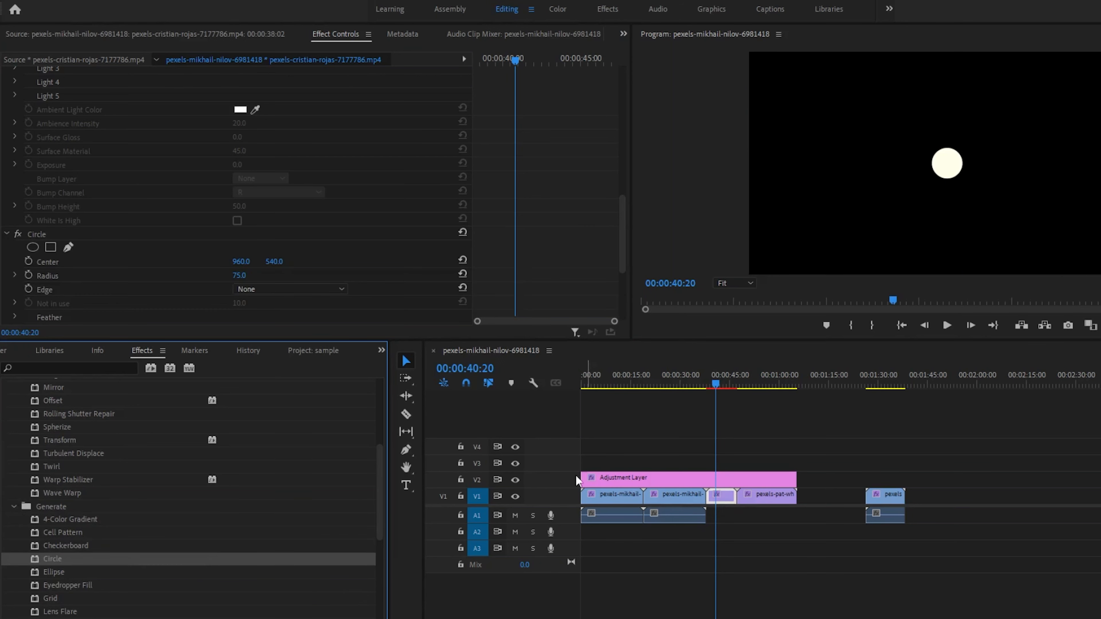
left_click_drag(239, 276, 406, 275)
key("ctrl+z")
key("ctrl+z")
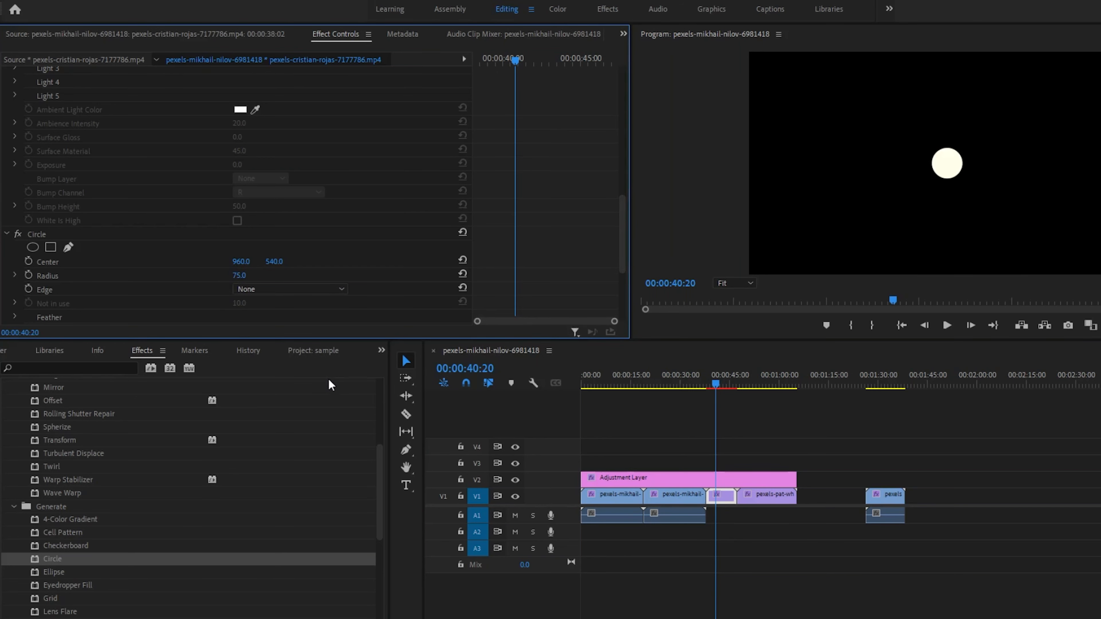
Try the Ellipse effect on the third clip on V1 with a width of 393, and undo it
scroll(381, 523, "down", 3)
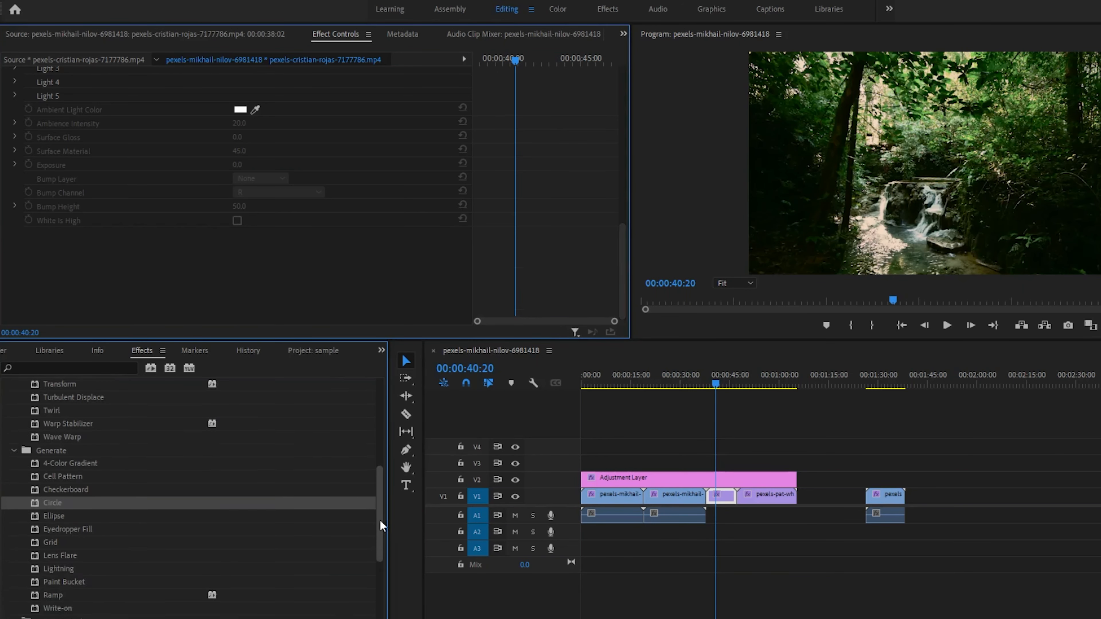
left_click_drag(53, 490, 726, 498)
left_click_drag(236, 276, 377, 278)
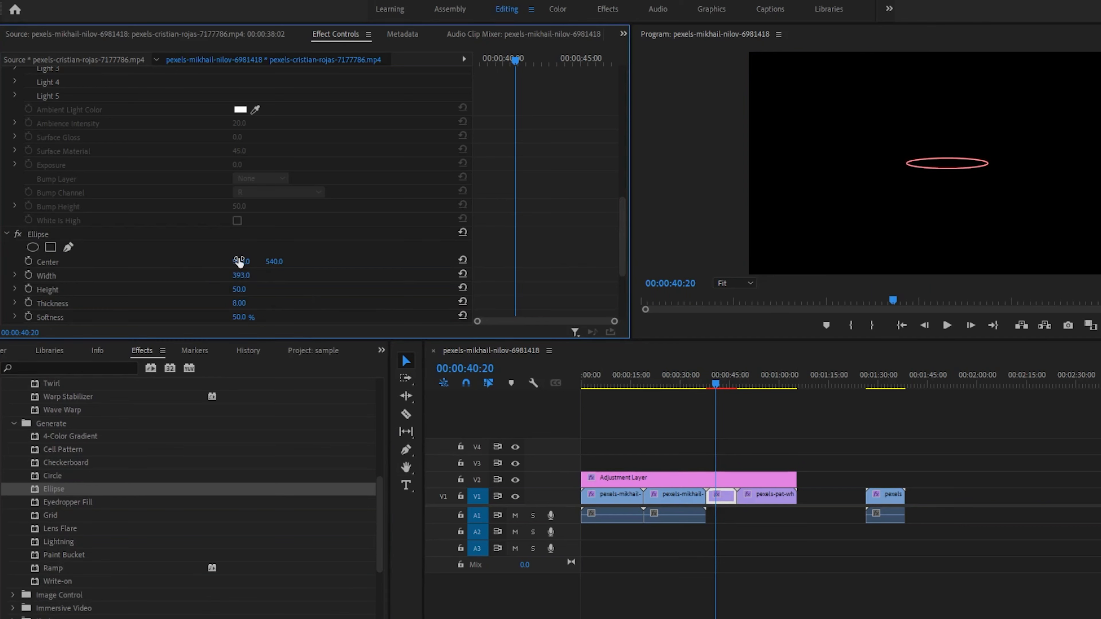
key("ctrl+z")
key("ctrl+z")
scroll(111, 510, "down", 1)
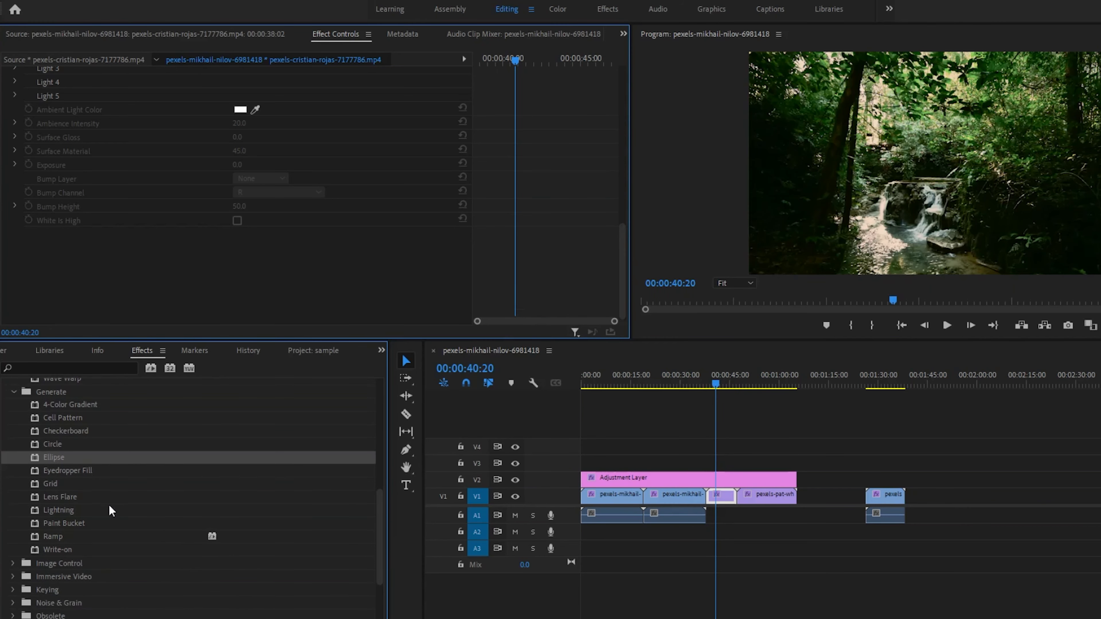
Try the Lightning effect on the third clip, adjust the spotlight of its Lighting Effects, and undo these changes
double_click(140, 513)
left_click(19, 256)
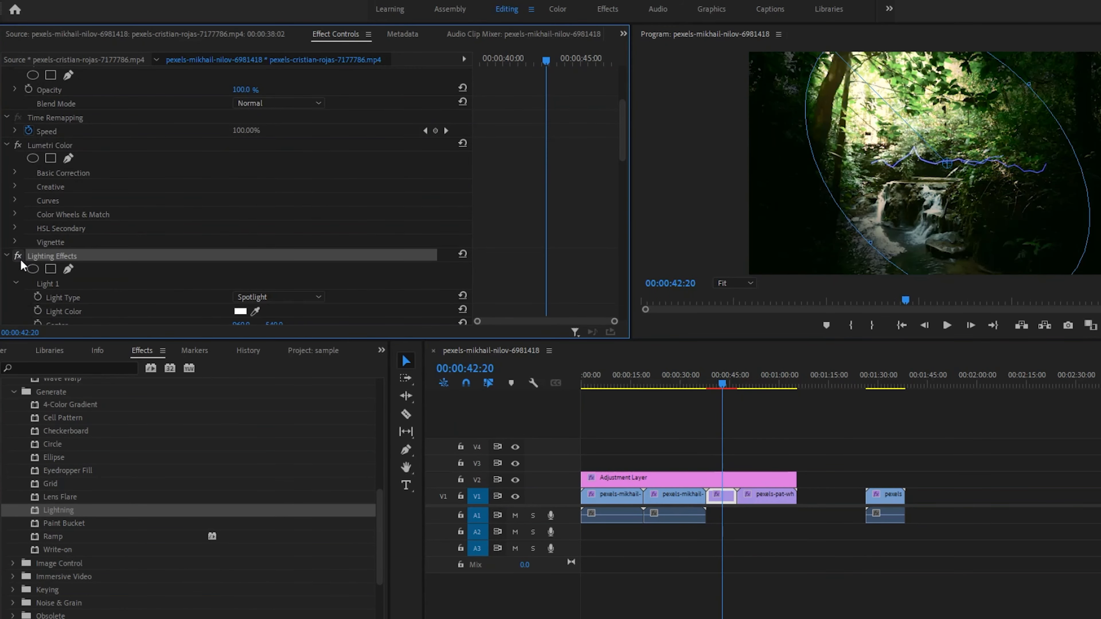
left_click(922, 198)
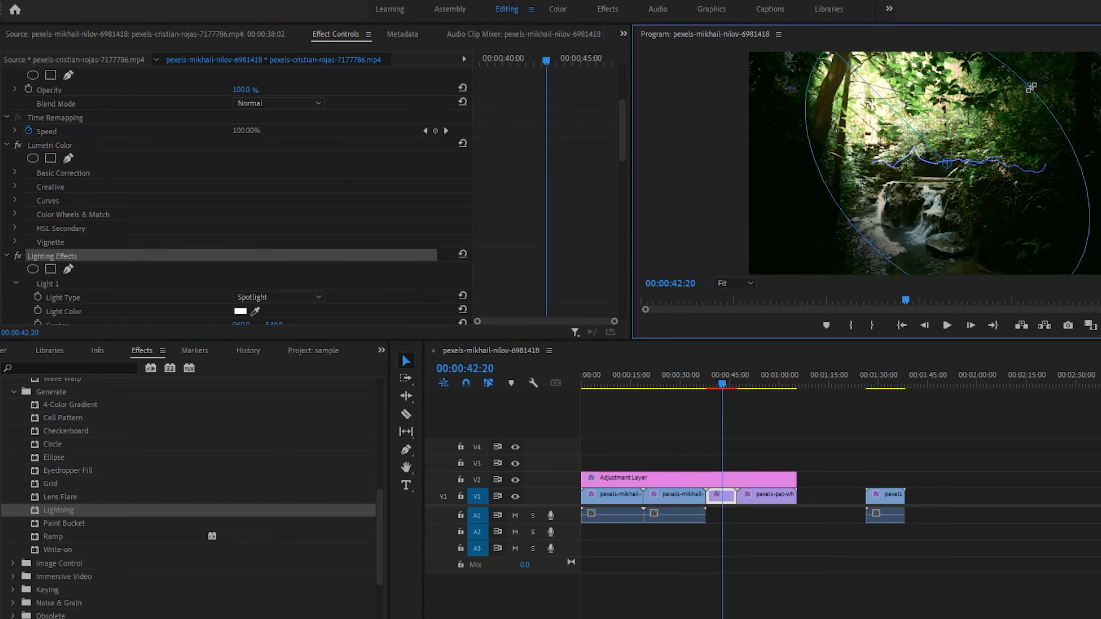
left_click_drag(1031, 88, 1088, 114)
left_click(18, 255)
left_click_drag(622, 131, 622, 289)
key("ctrl+z")
key("ctrl+z")
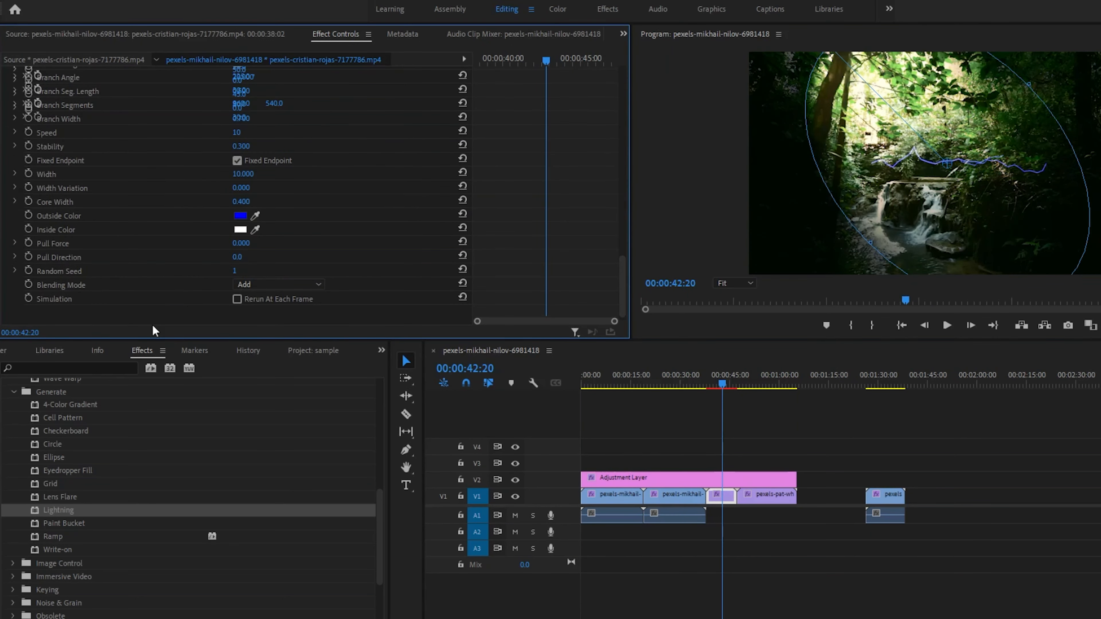
key("ctrl+z")
key("ctrl+z")
key("ctrl+z")
key("ctrl+z")
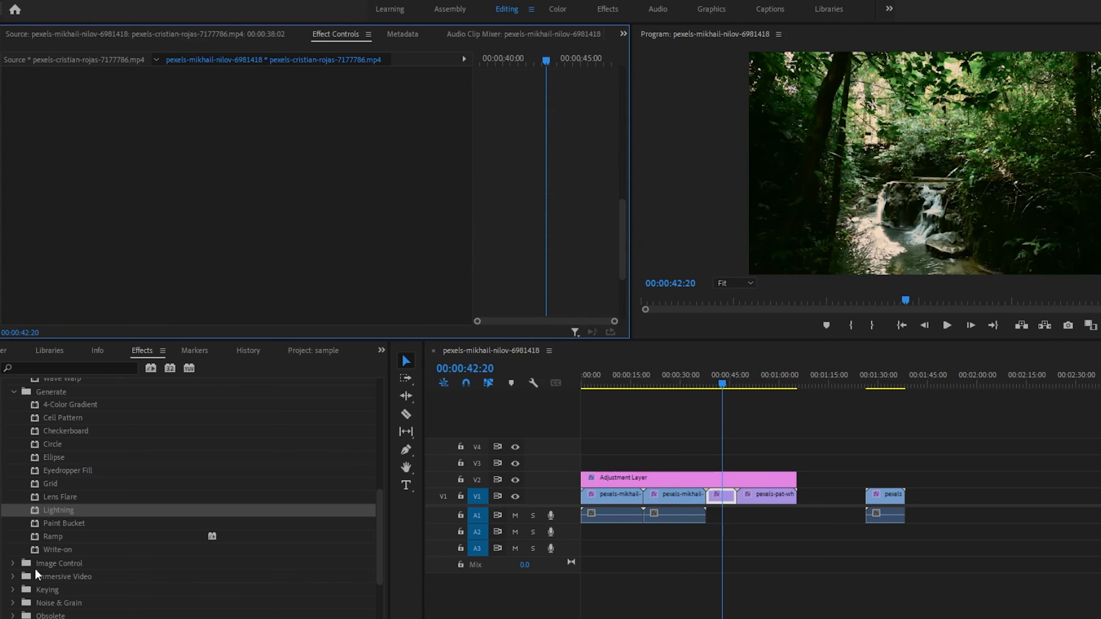
Try Color Pass and Black & White from the Image Control effects on the third clip, and undo them
left_click(371, 563)
left_click_drag(379, 568, 378, 608)
left_click(13, 462)
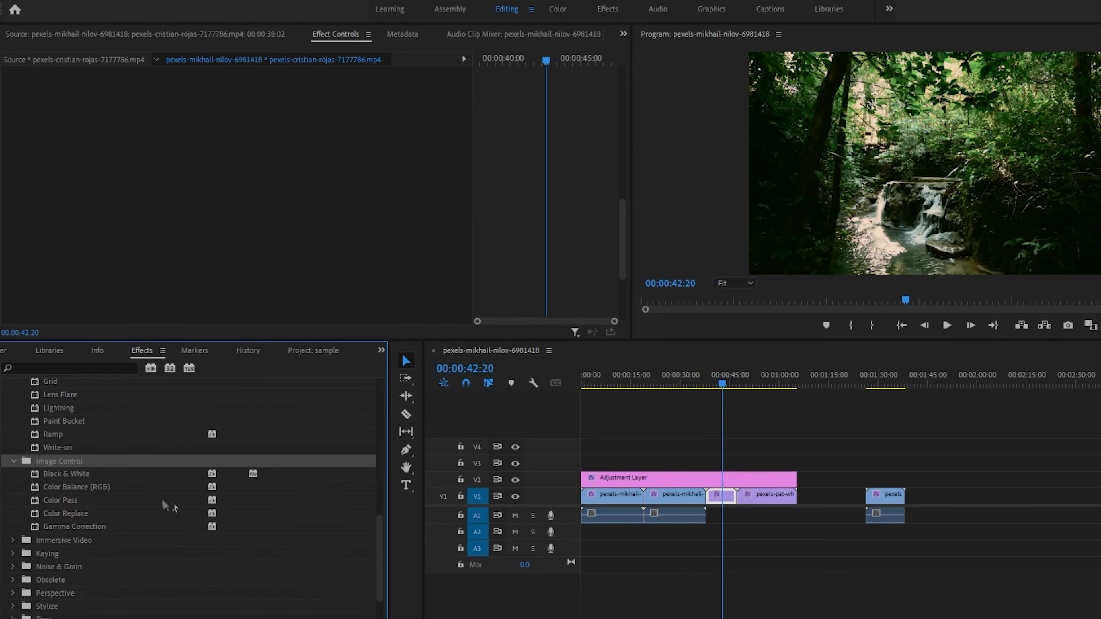
left_click_drag(65, 499, 722, 500)
left_click_drag(66, 473, 303, 184)
left_click_drag(622, 249, 639, 269)
key("ctrl+z")
key("ctrl+z")
scroll(623, 299, "down", 2)
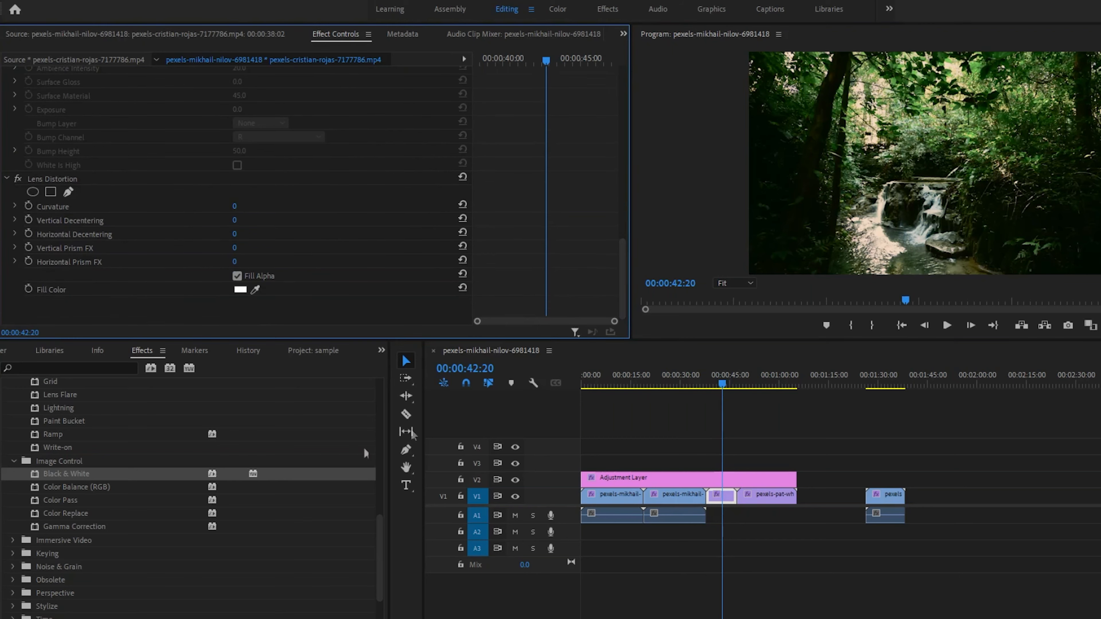
Apply the Gamma Correction effect to the third clip on V1
left_click_drag(49, 526, 720, 508)
scroll(624, 268, "down", 2)
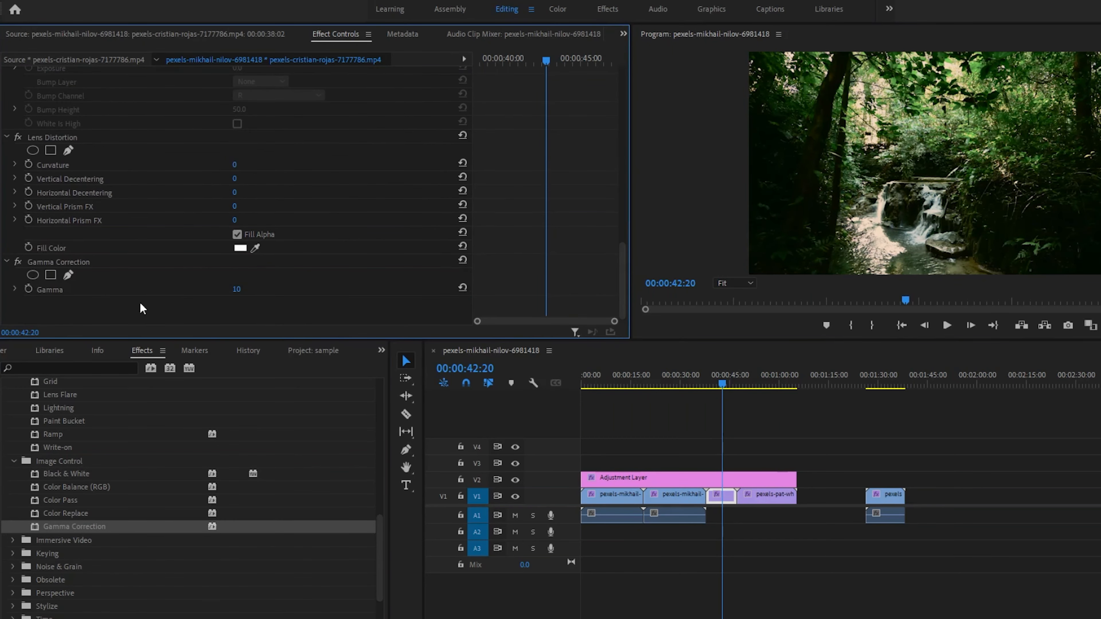
Try adjusting the gamma of the third clip's Gamma Correction effect, and undo both the adjustment and the effect
left_click_drag(250, 295, 252, 294)
key("ctrl+z")
key("ctrl+z")
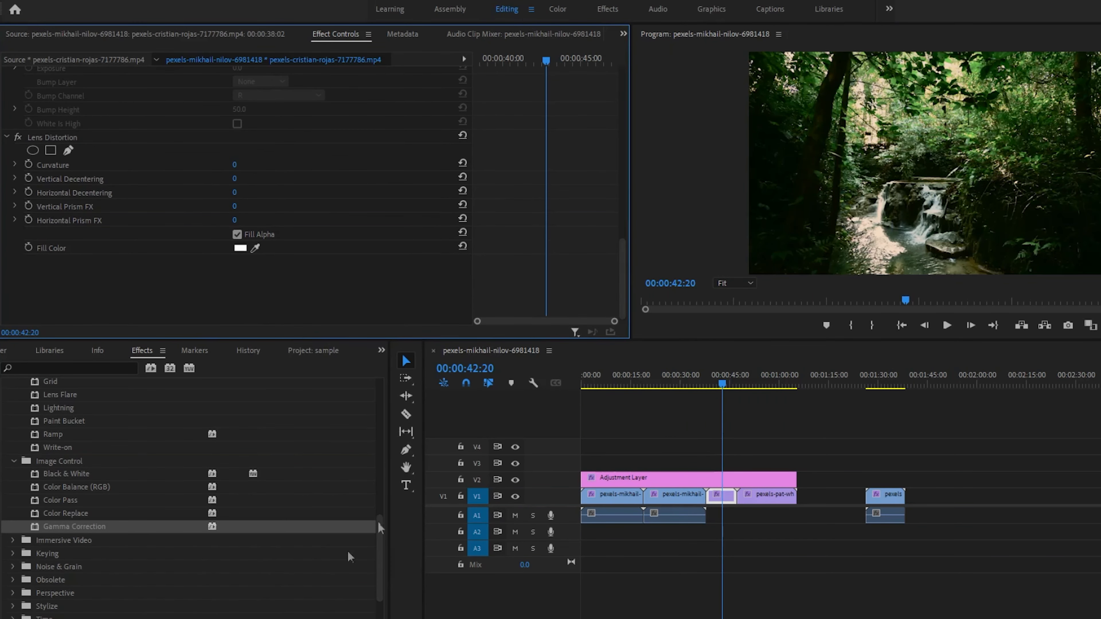
Try the VR Glow effect on the second V1 clip with a luma threshold of 0.00 and a changed glow radius, and remove it
left_click(13, 540)
scroll(380, 570, "down", 3)
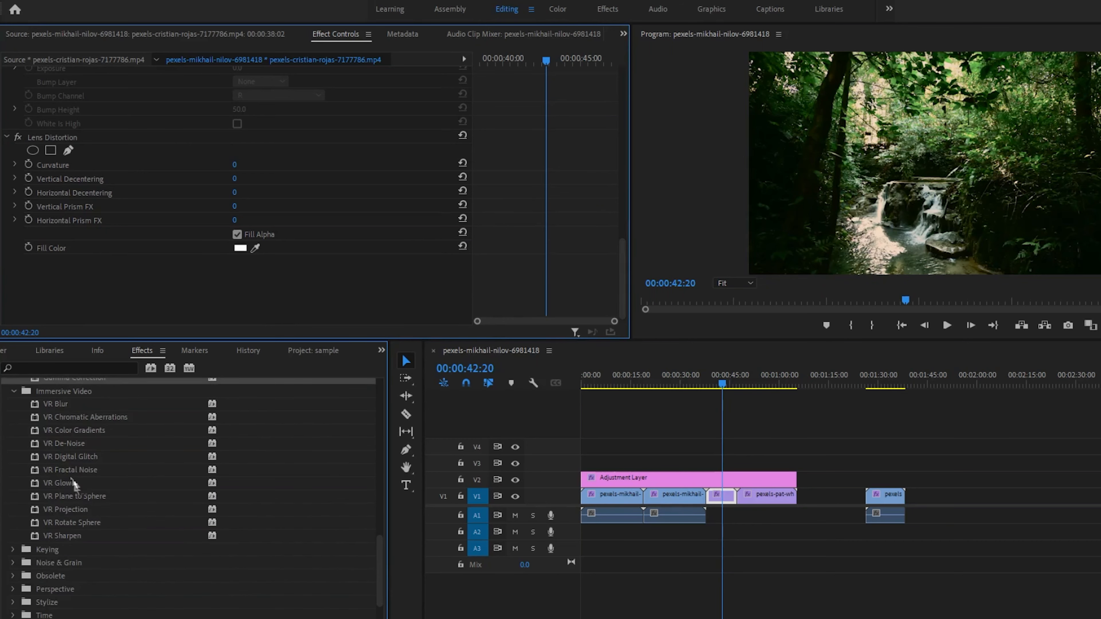
left_click_drag(58, 483, 668, 498)
left_click(679, 383)
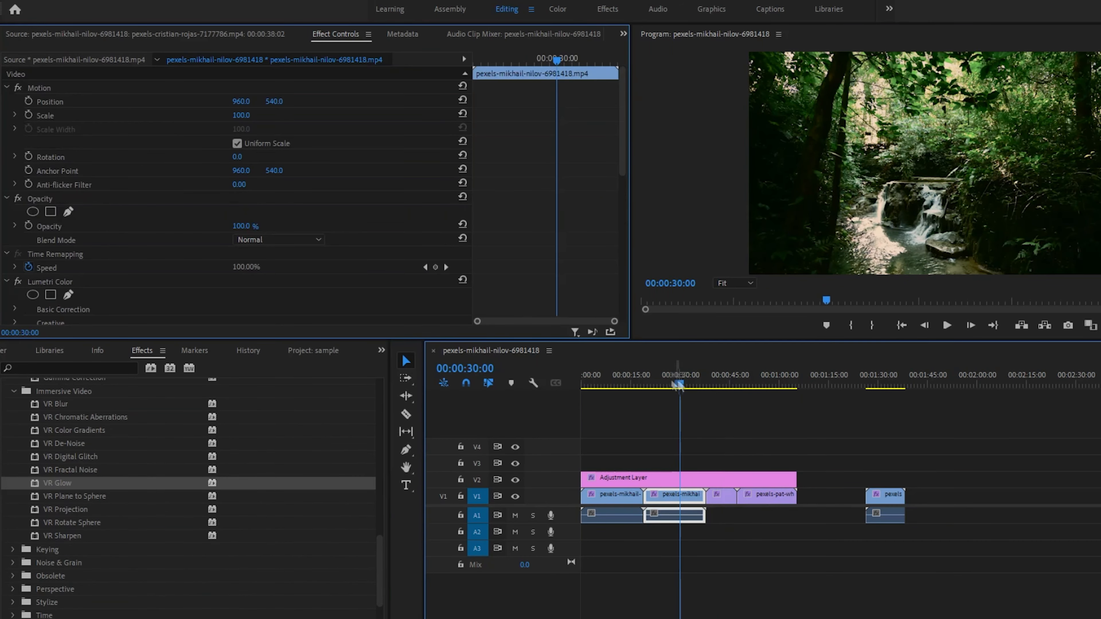
left_click_drag(622, 172, 624, 314)
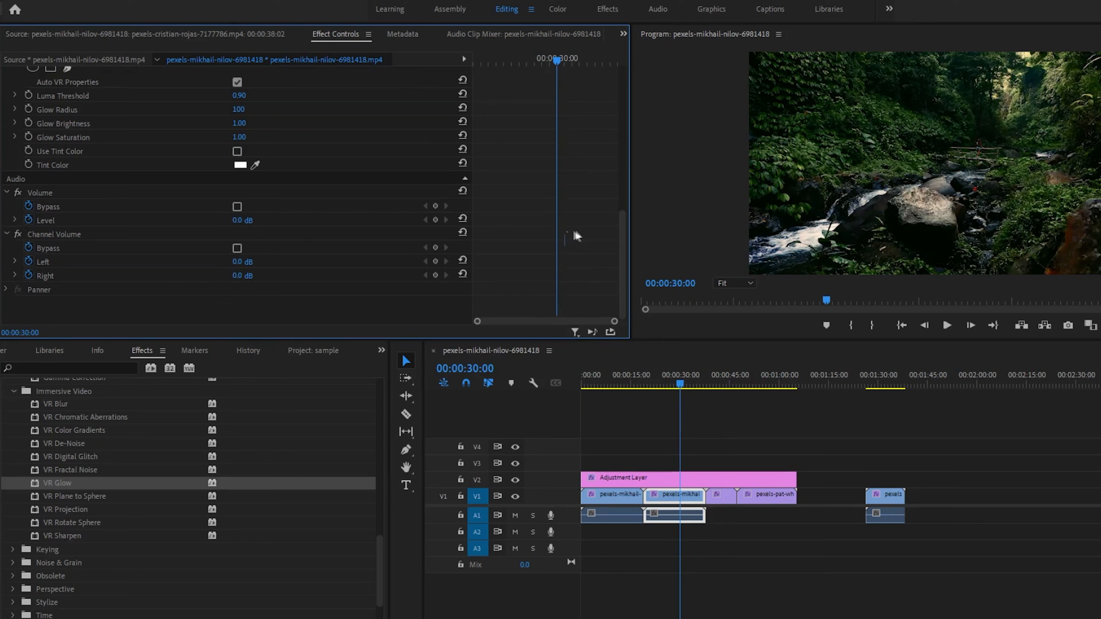
mouse_move(240, 95)
left_mouse_down()
mouse_move(278, 96)
mouse_move(248, 96)
left_mouse_up()
left_click_drag(622, 244, 622, 212)
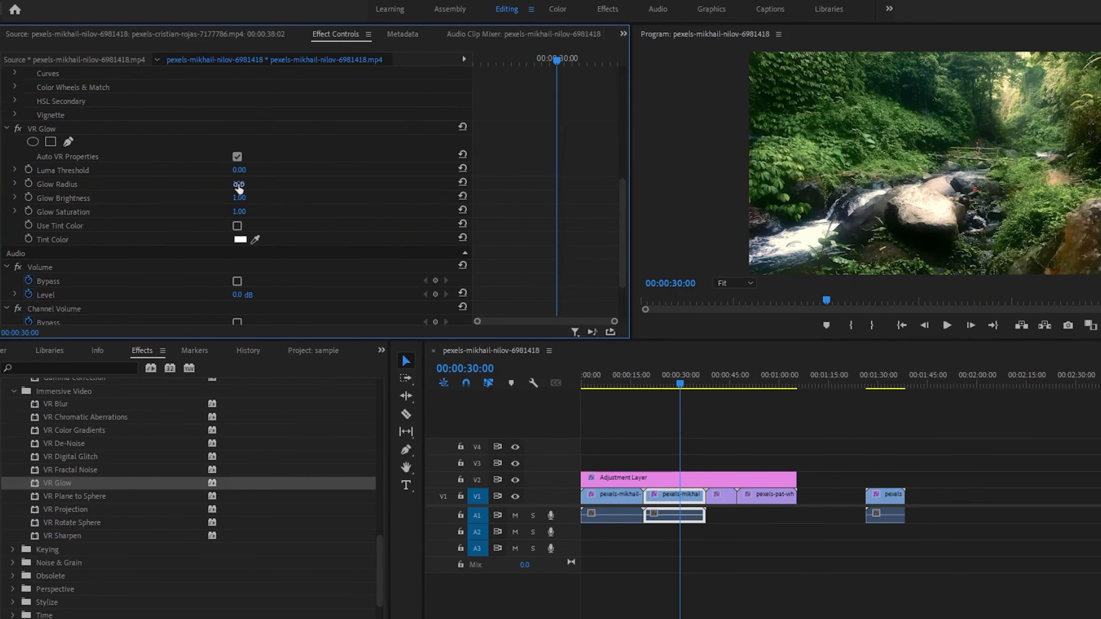
left_click_drag(238, 185, 227, 184)
key("ctrl+z")
key("ctrl+z")
key("Delete")
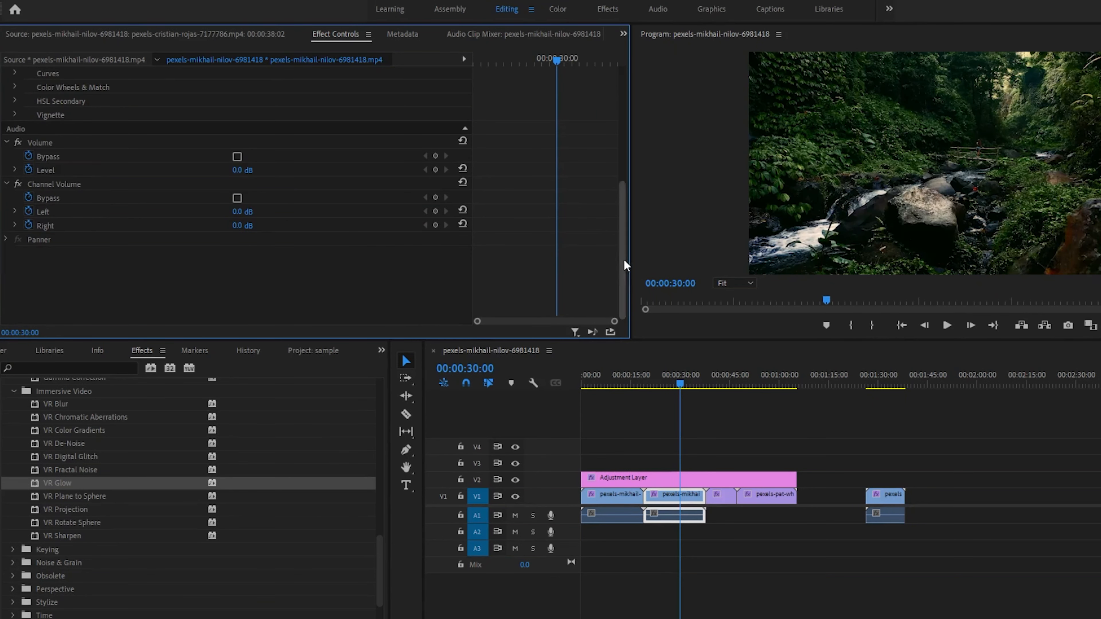
Try the VR De-Noise effect on the second V1 clip with a changed noise level, and undo it
left_click(82, 499)
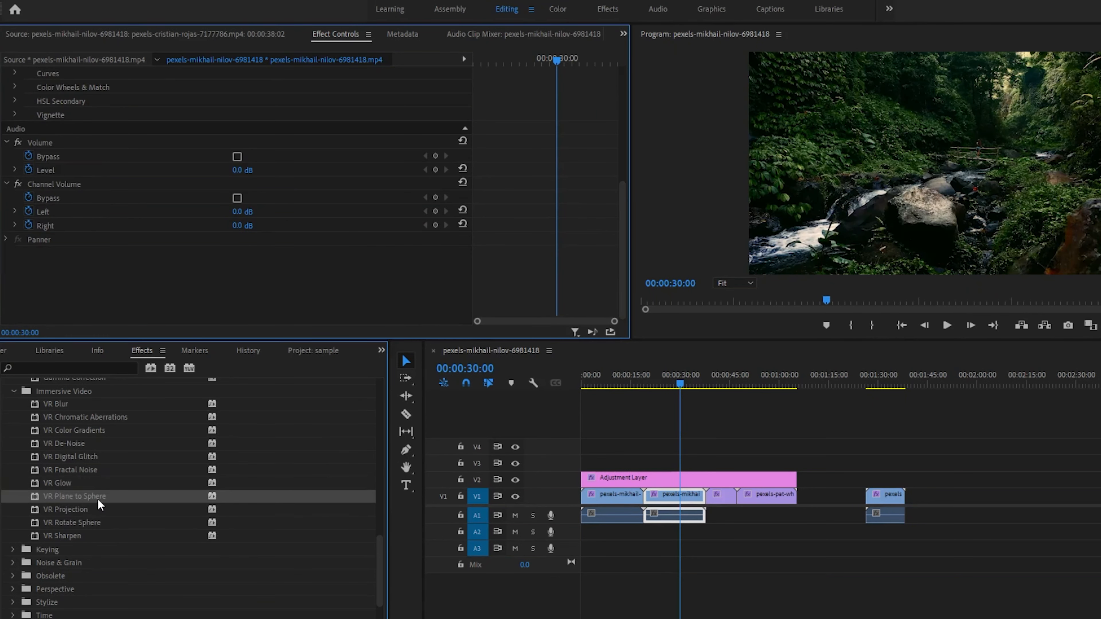
left_click(73, 537)
left_click_drag(65, 448, 667, 505)
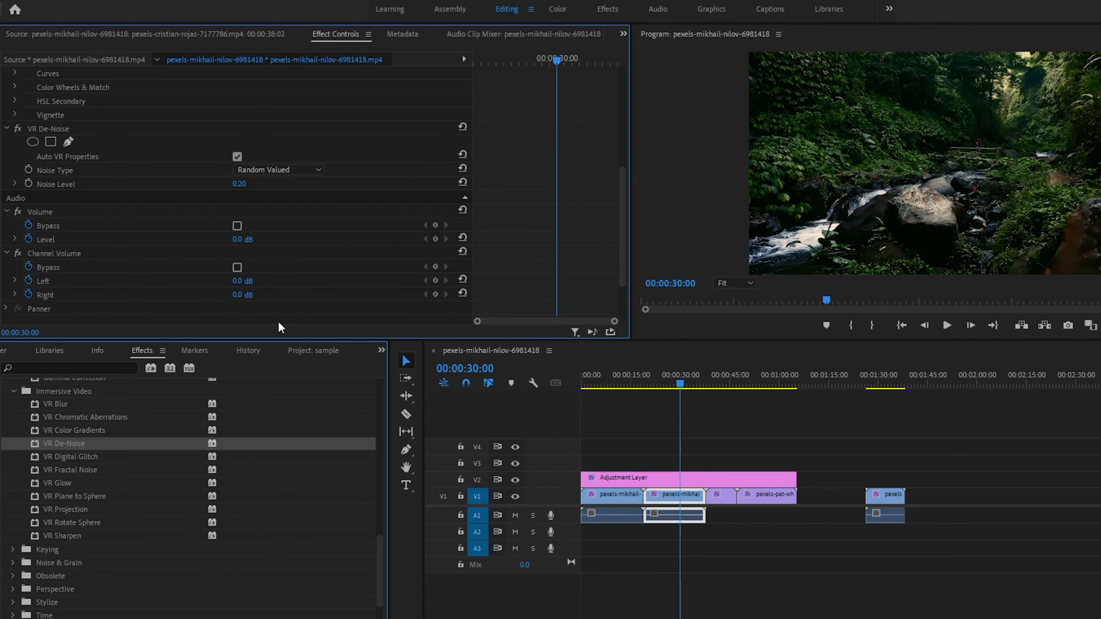
scroll(626, 226, "up", 3)
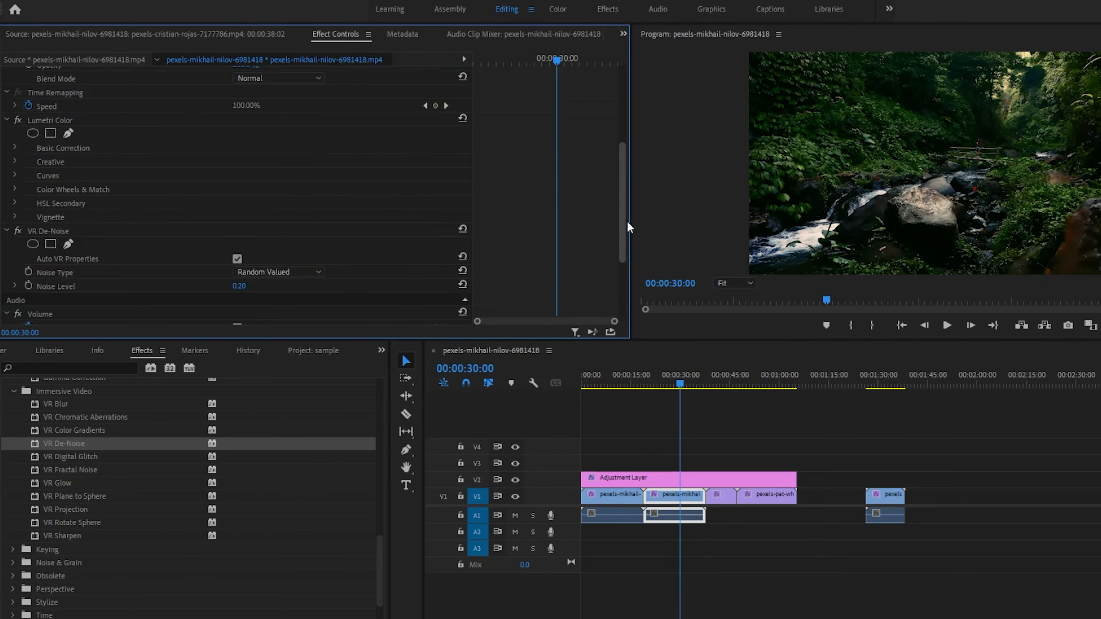
mouse_move(238, 286)
left_mouse_down()
mouse_move(221, 286)
mouse_move(249, 286)
left_mouse_up()
key("ctrl+z")
key("ctrl+z")
left_click_drag(623, 290, 620, 338)
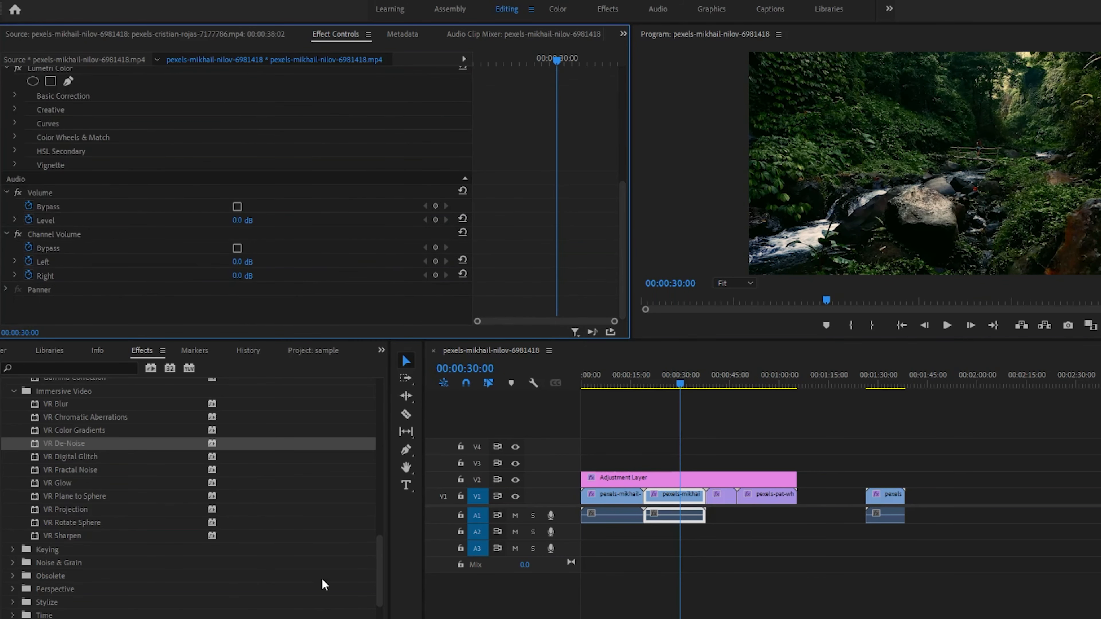
Examine the effects available in the Keying category
left_click(13, 549)
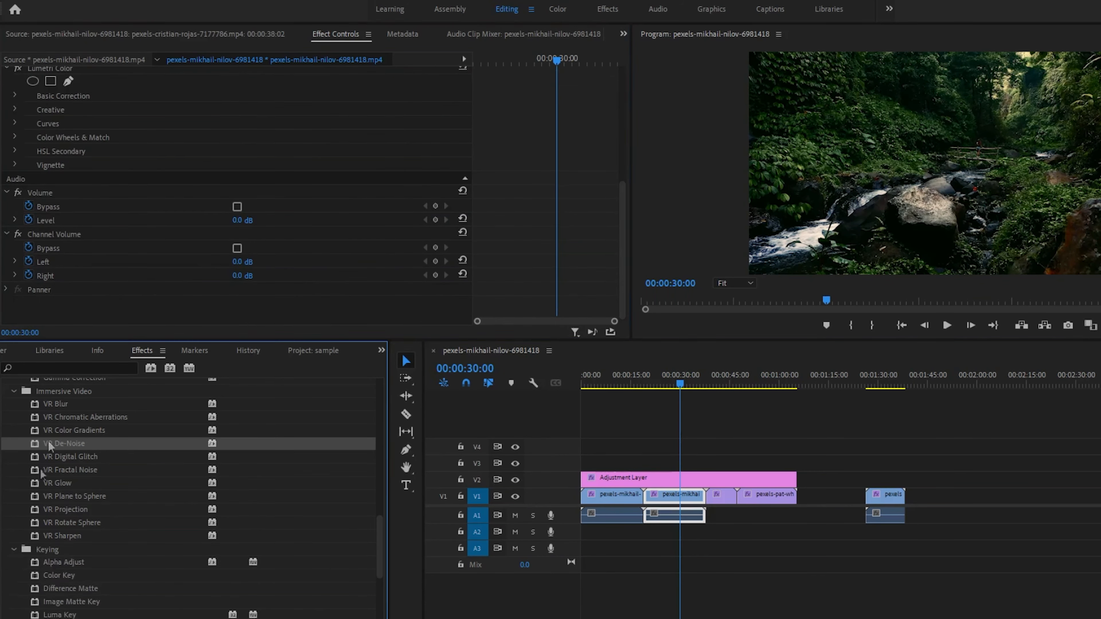
left_click(13, 391)
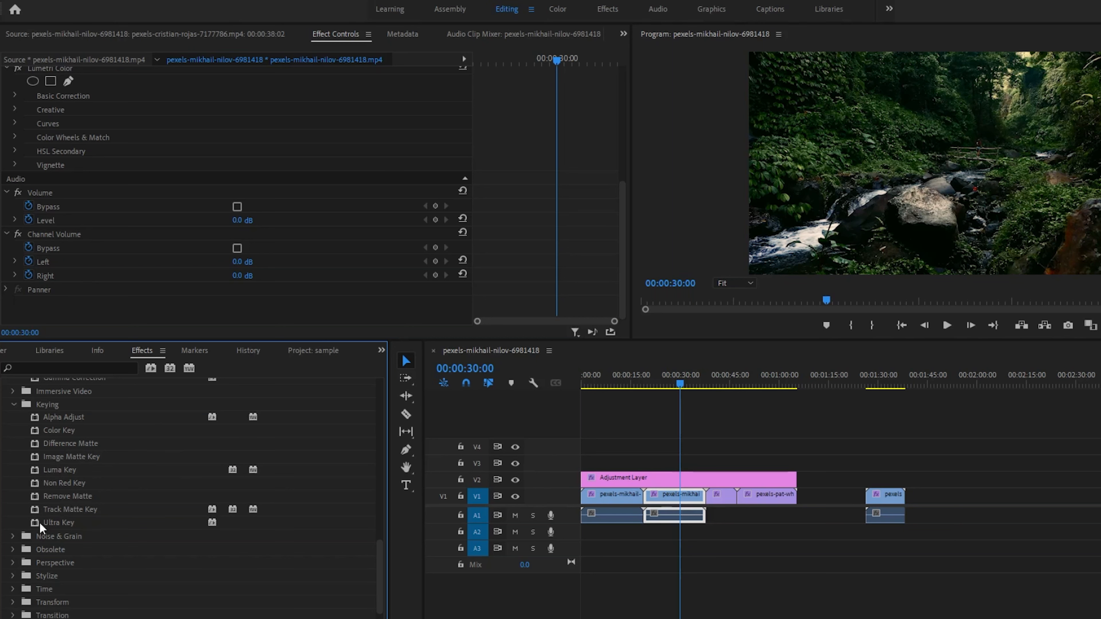
left_click(13, 405)
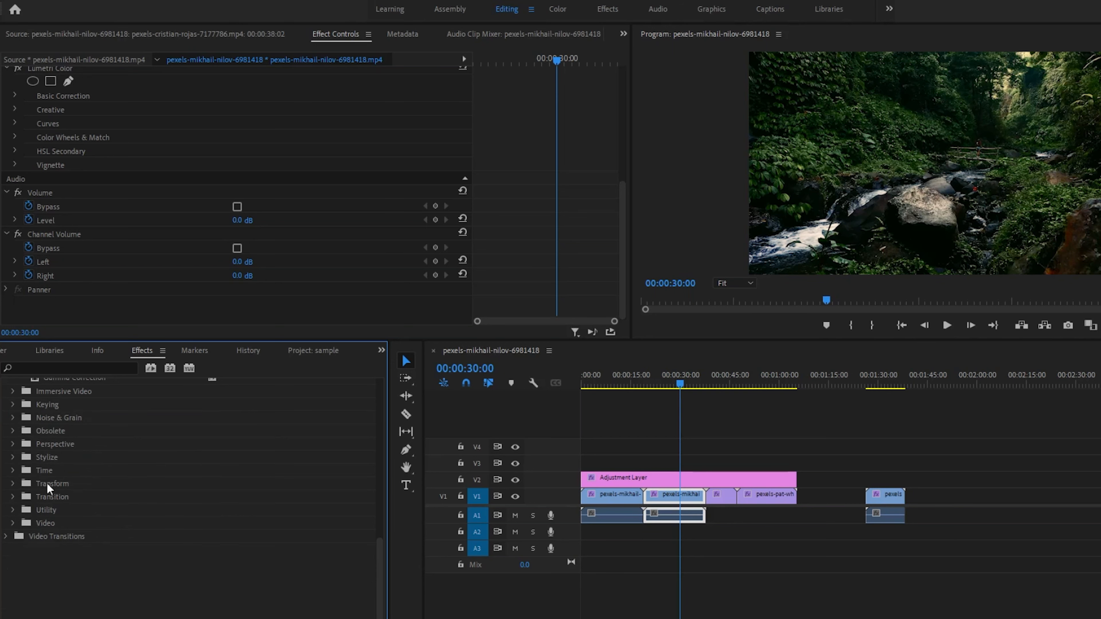
Try the Basic 3D perspective effect on the second V1 clip with a swivel of 270°, and undo it
left_click(16, 445)
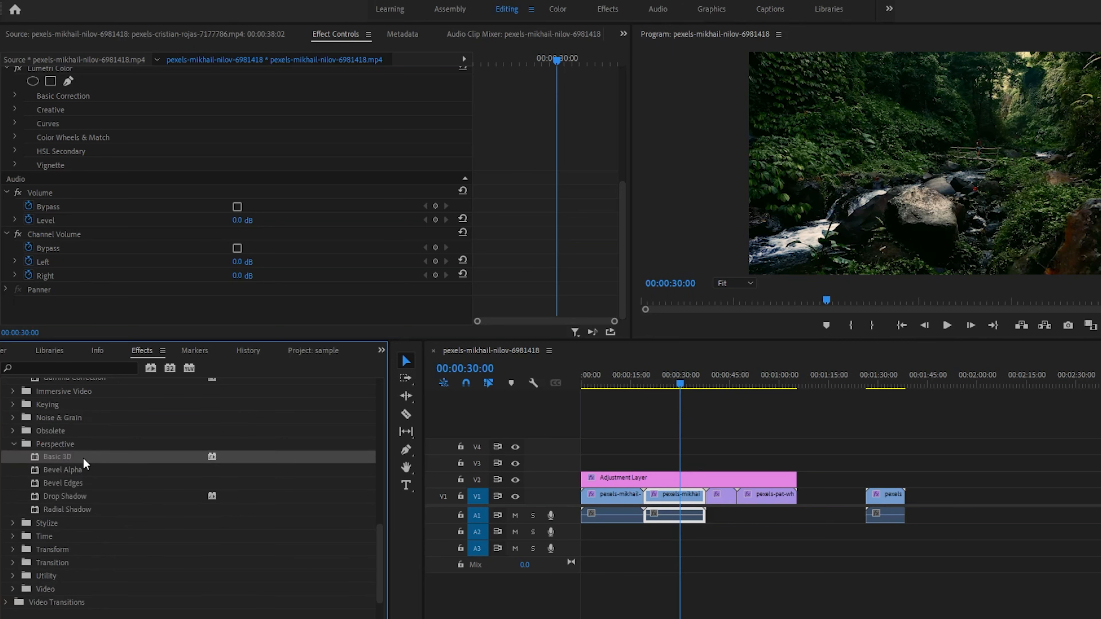
left_click_drag(83, 457, 667, 495)
scroll(624, 270, "down", 3)
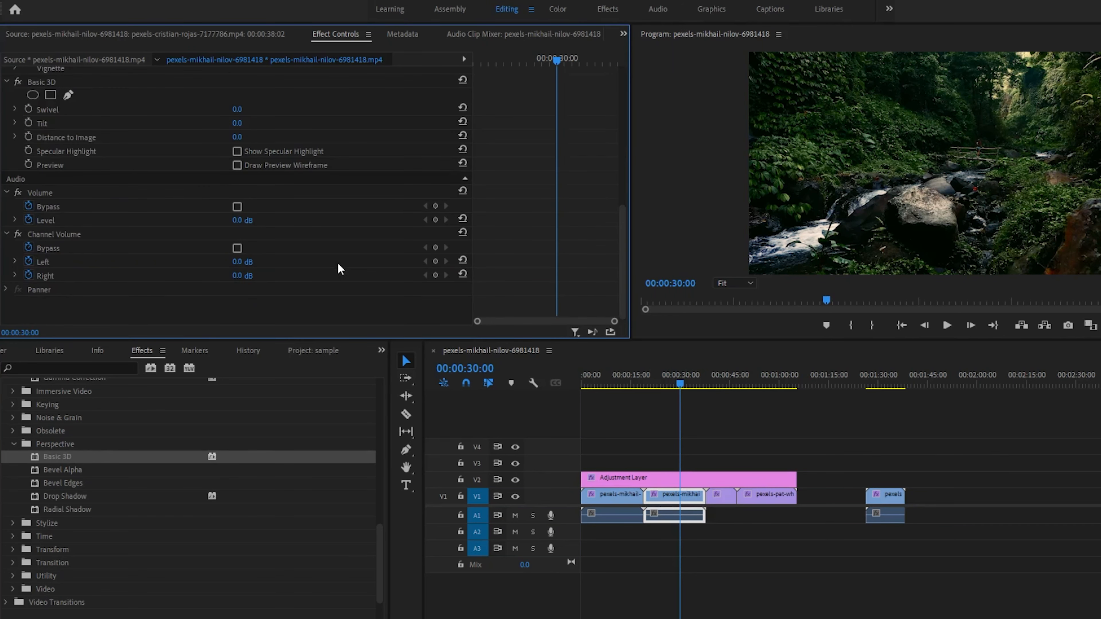
left_click_drag(623, 285, 623, 221)
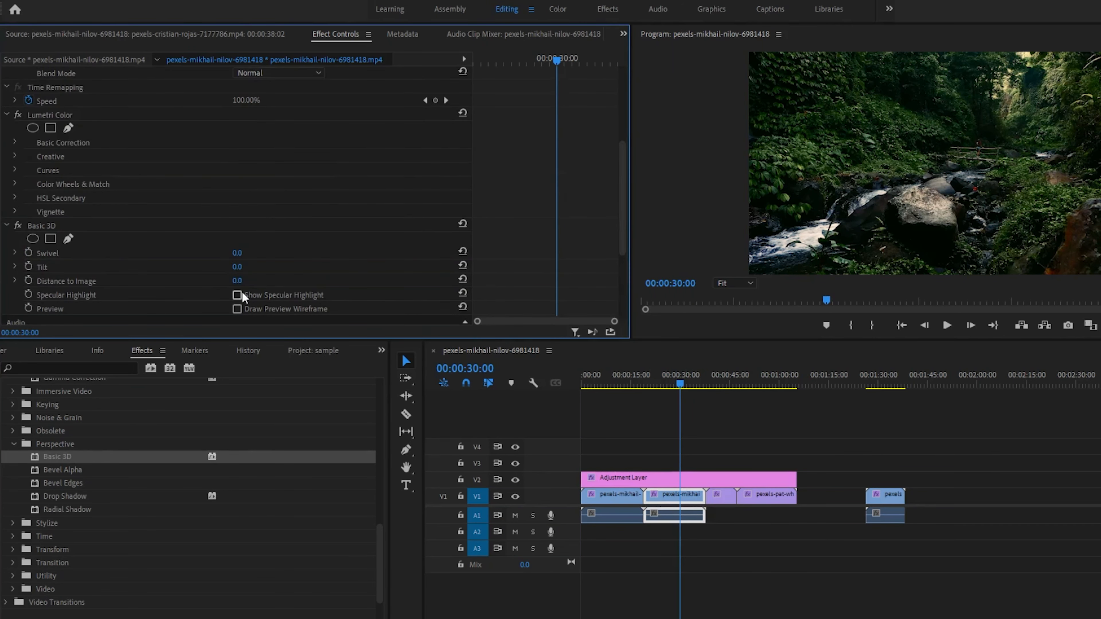
left_click_drag(240, 253, 198, 254)
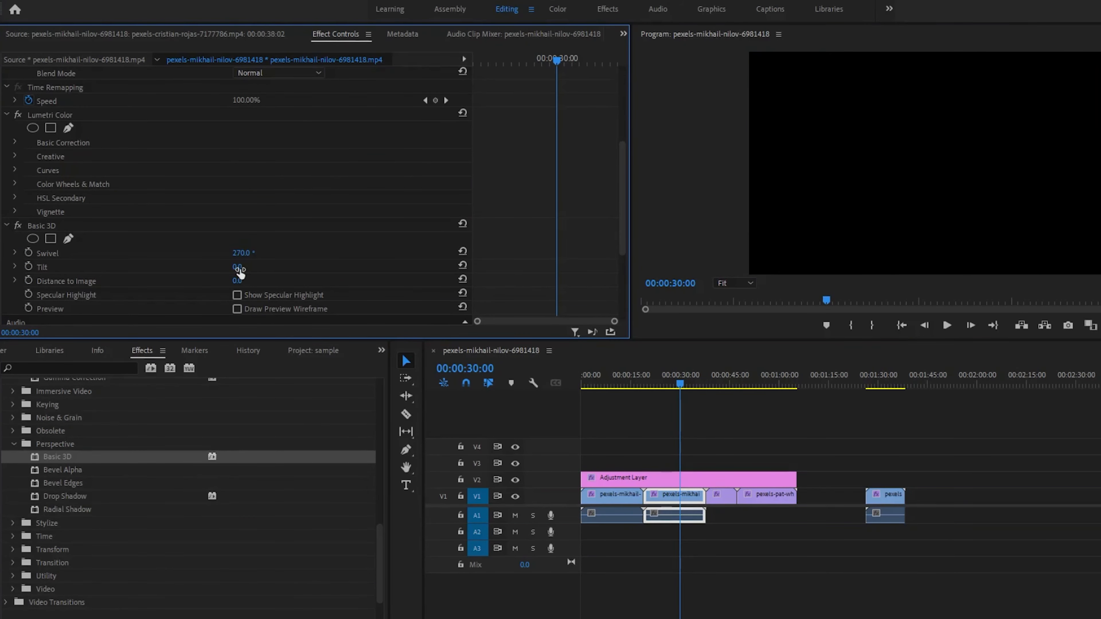
key("ctrl+z")
key("ctrl+z")
Try the Brush Strokes effect from the Stylize category on the second V1 clip, and undo it
left_click(13, 444)
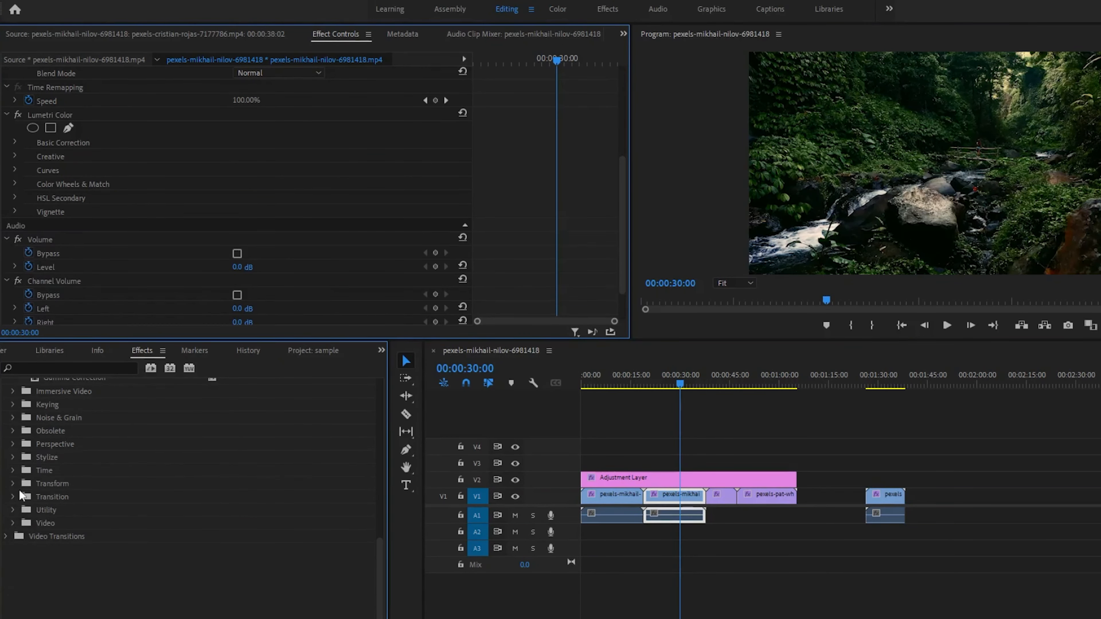
left_click(17, 458)
left_click_drag(65, 482, 654, 497)
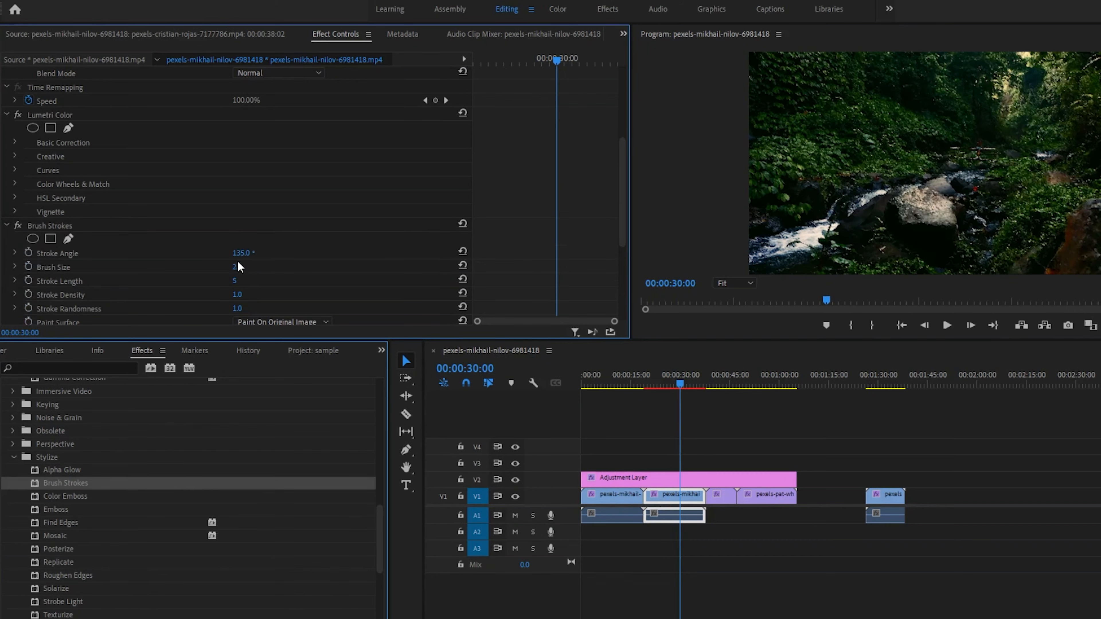
left_click_drag(861, 340, 863, 367)
key("ctrl+z")
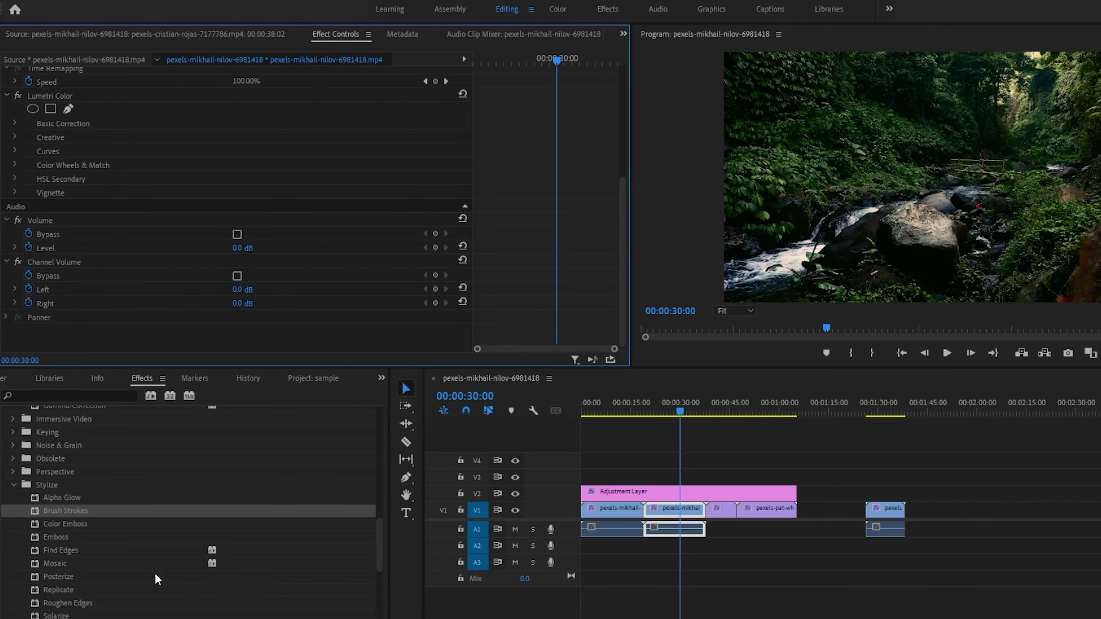
Try the Horizontal Flip and Vertical Flip effects from the Transform category on the second V1 clip, and remove them
scroll(131, 542, "down", 3)
scroll(26, 434, "up", 3)
left_click(12, 429)
left_click(13, 456)
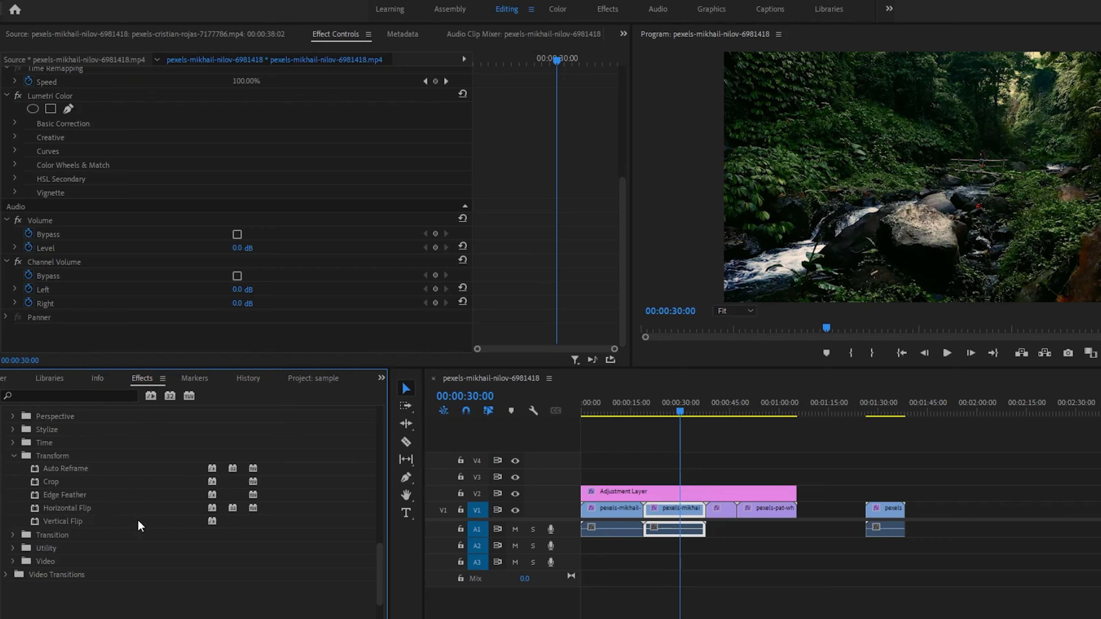
double_click(137, 509)
left_click_drag(189, 509, 700, 514)
left_click_drag(678, 411, 658, 427)
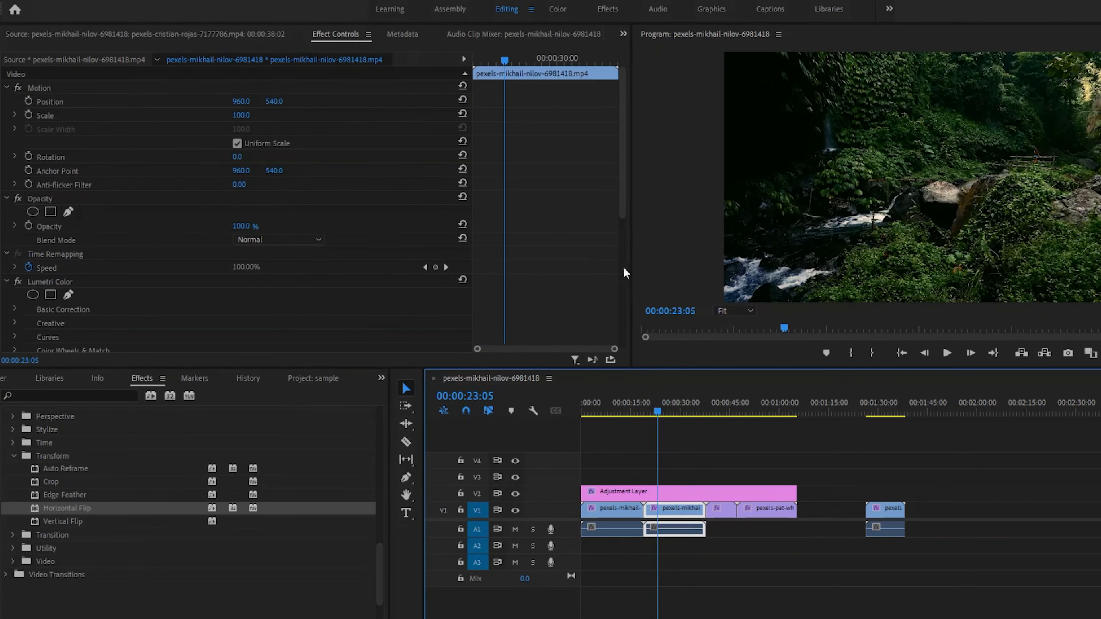
scroll(9, 229, "down", 6)
left_click(7, 229)
left_click(7, 230)
left_click(78, 259)
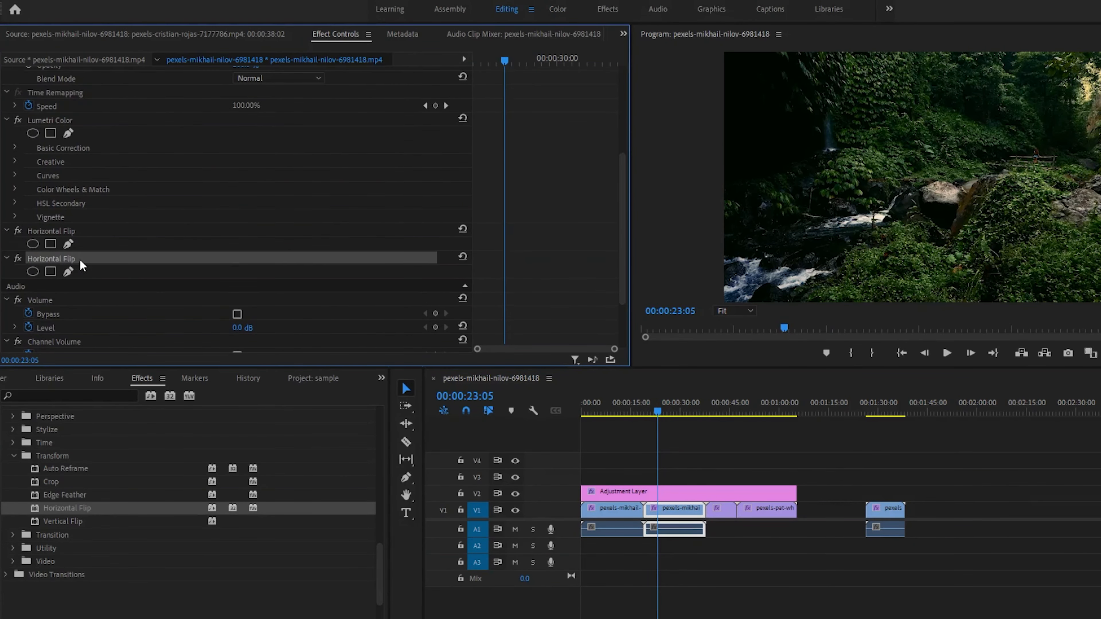
mouse_move(643, 410)
left_mouse_down()
mouse_move(677, 429)
mouse_move(679, 413)
mouse_move(632, 414)
left_mouse_up()
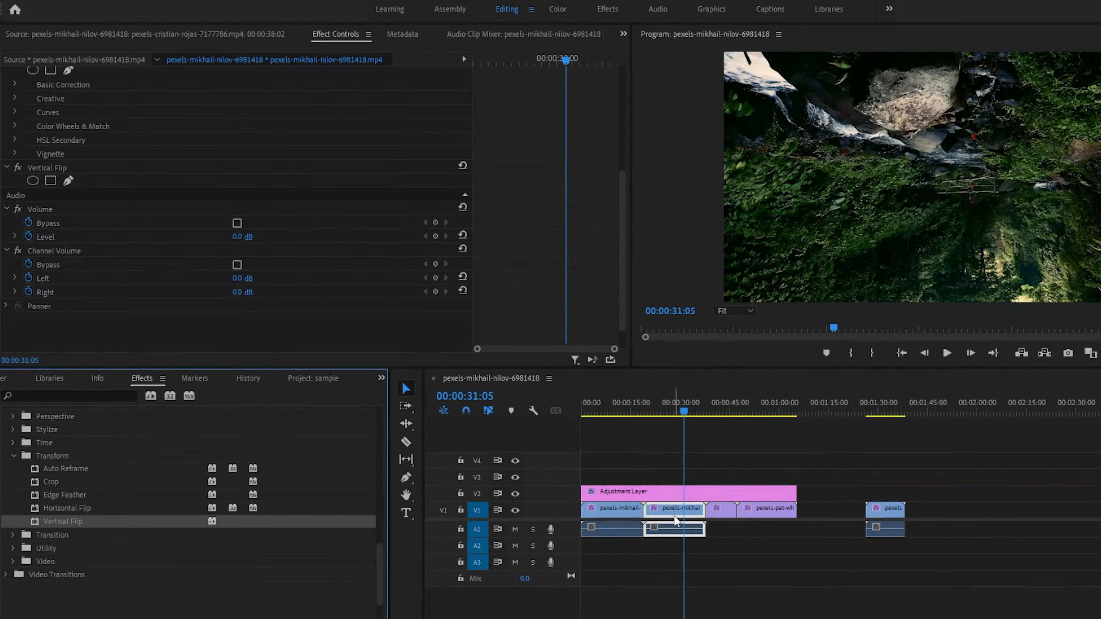
key("ctrl+z")
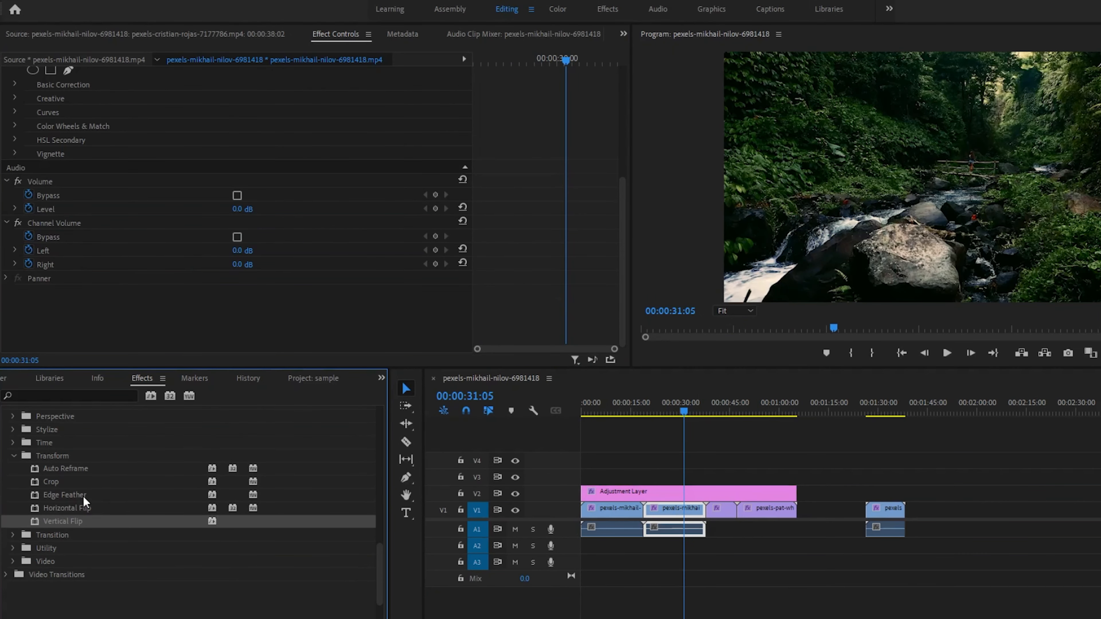
Try Block Dissolve on the second V1 clip with 84% completion, block width 165 and block height 71, and undo it
left_click(13, 535)
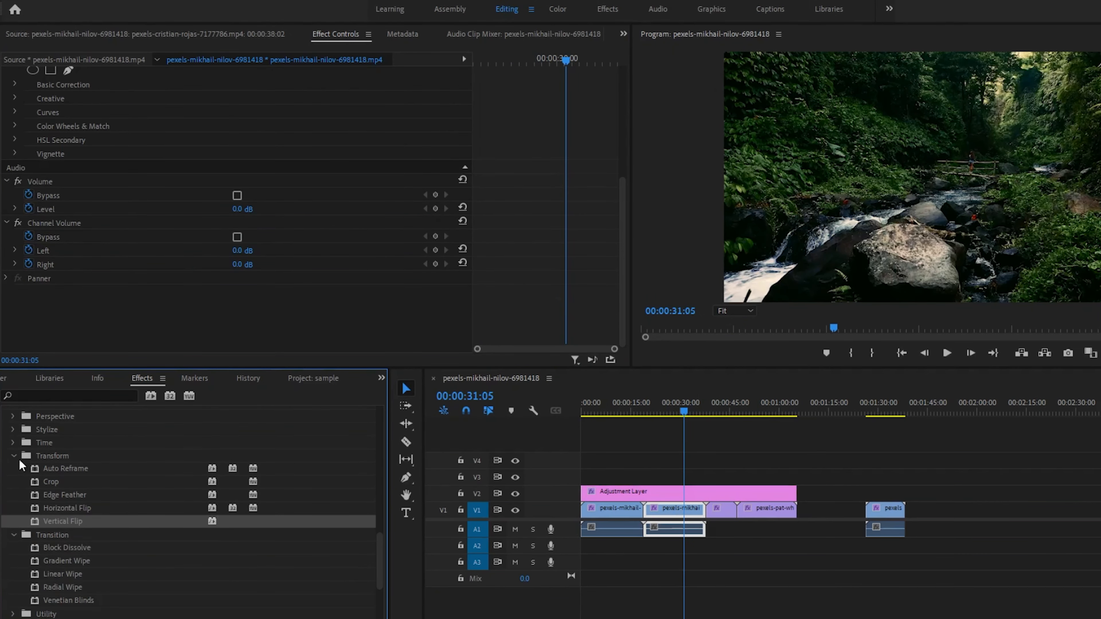
left_click(13, 455)
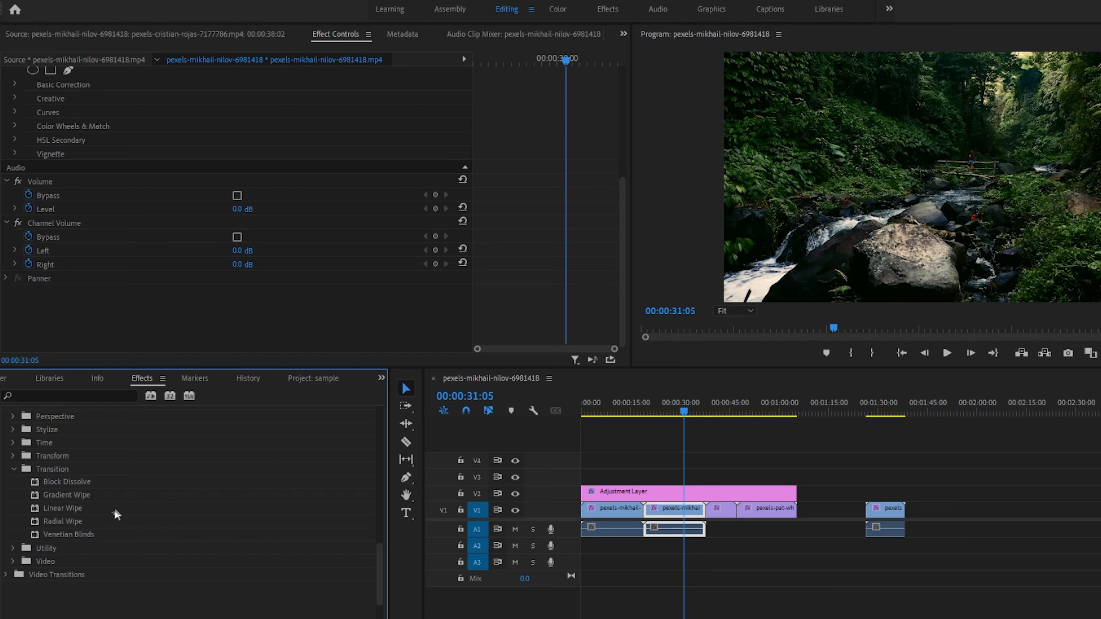
left_click_drag(65, 481, 663, 514)
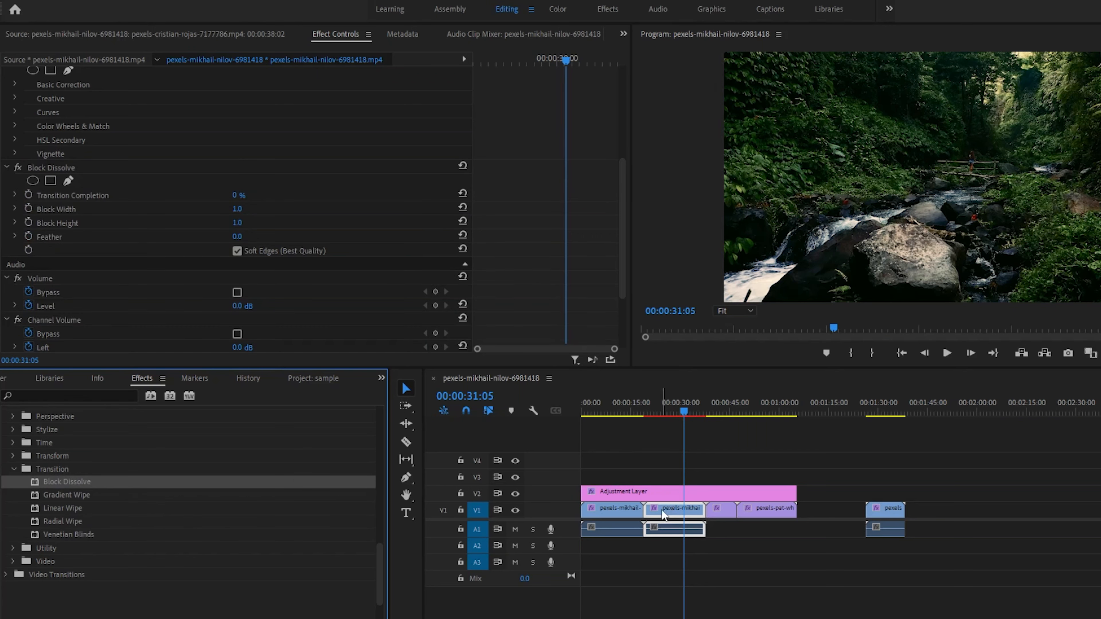
mouse_move(244, 195)
left_mouse_down()
mouse_move(299, 195)
mouse_move(321, 210)
left_mouse_up()
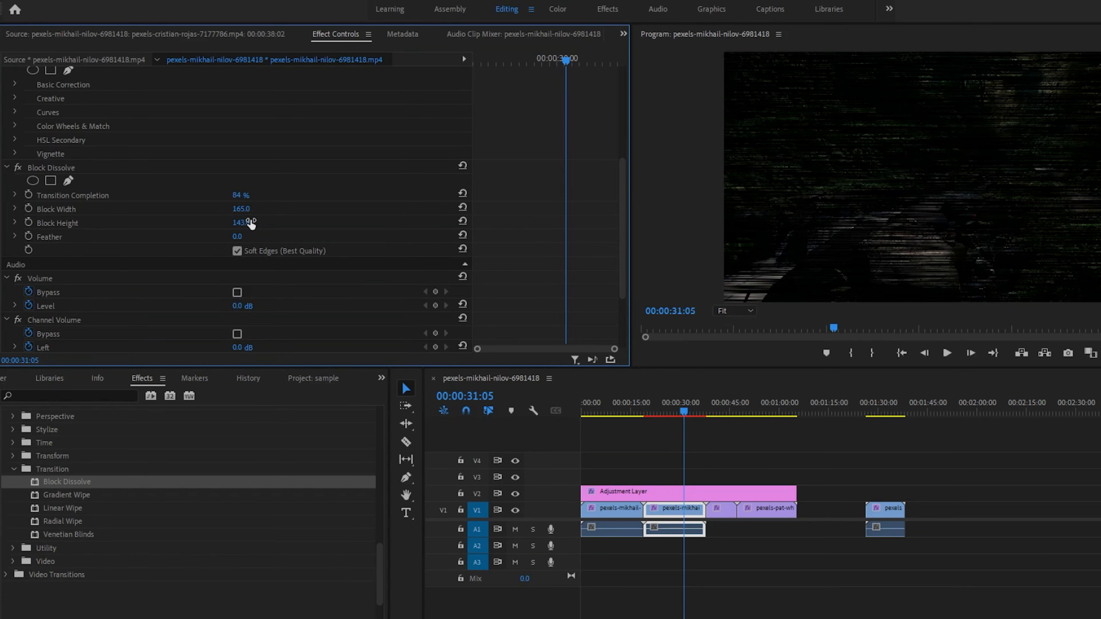
left_click_drag(247, 222, 264, 224)
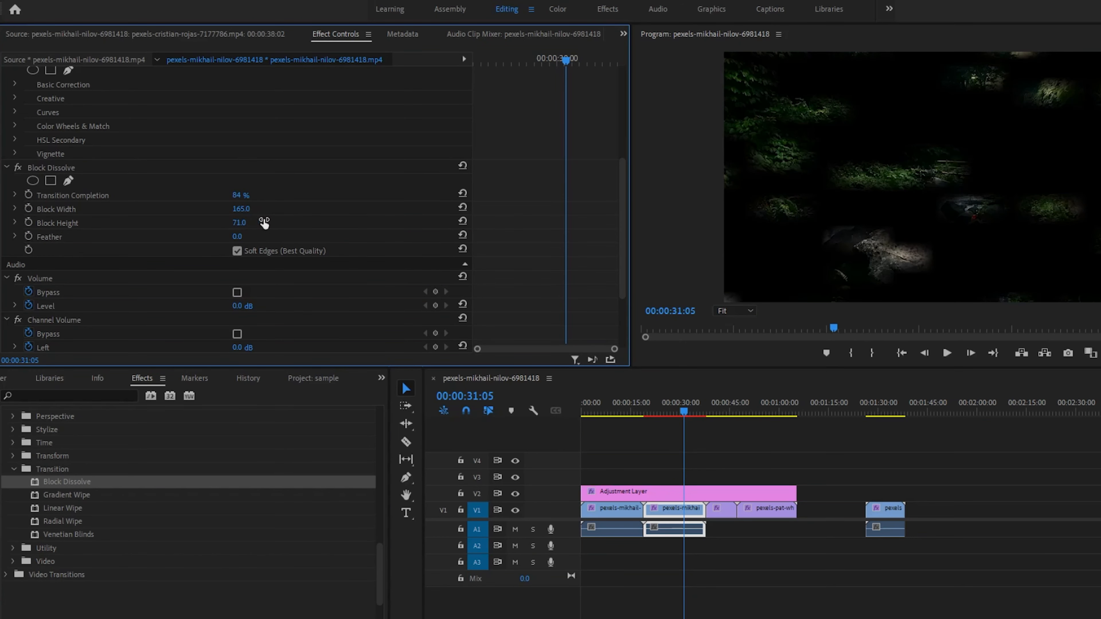
key("ctrl+z")
key("ctrl+z")
key("ctrl+z")
key("ctrl+z")
key("ctrl+z")
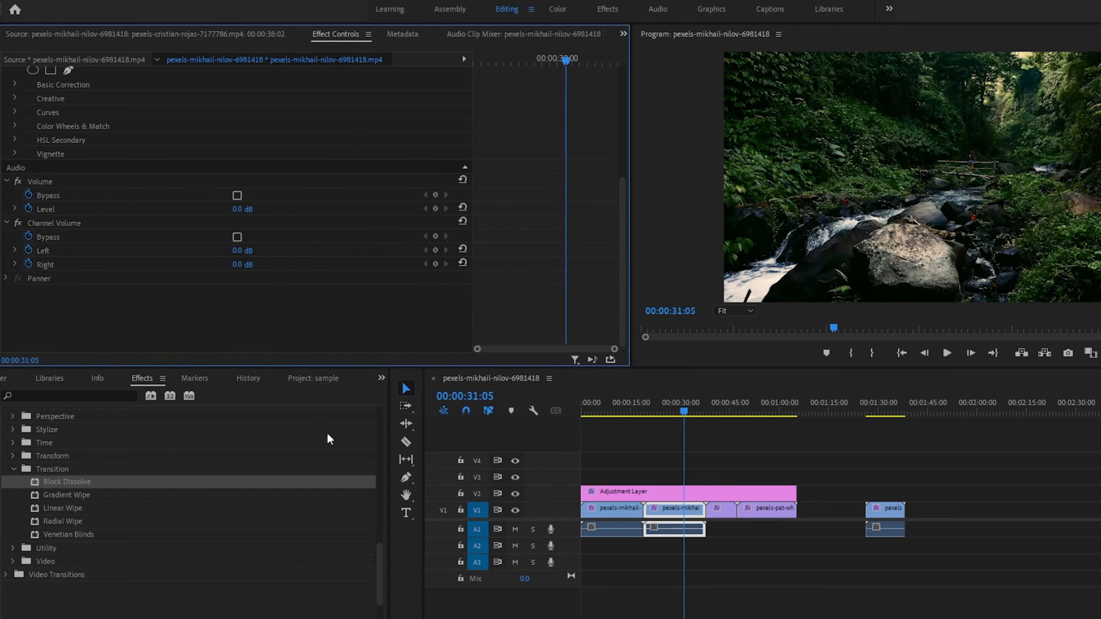
Try the Linear Wipe effect on the second V1 clip with a wipe angle of 280°, and remove the effect
left_click_drag(88, 509, 691, 512)
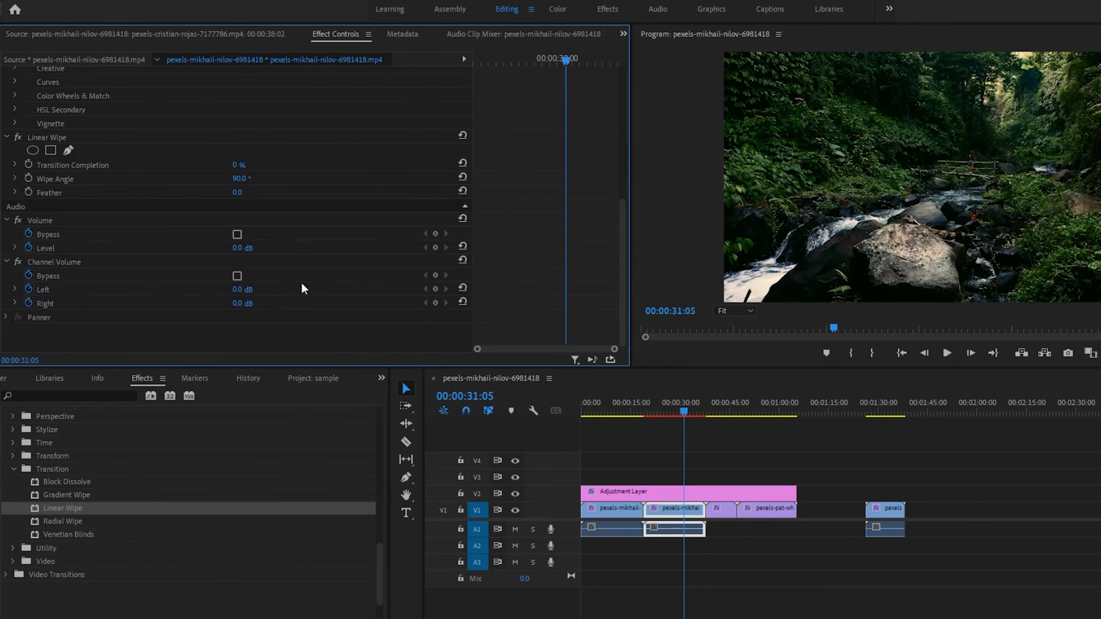
left_click_drag(236, 179, 318, 178)
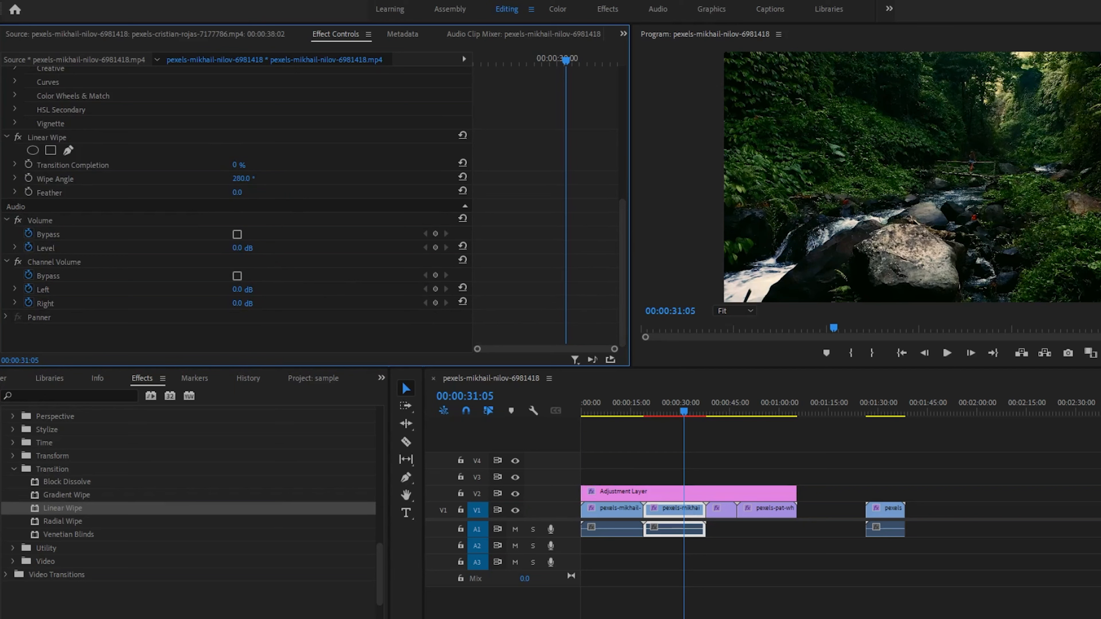
key("ctrl+z")
key("z")
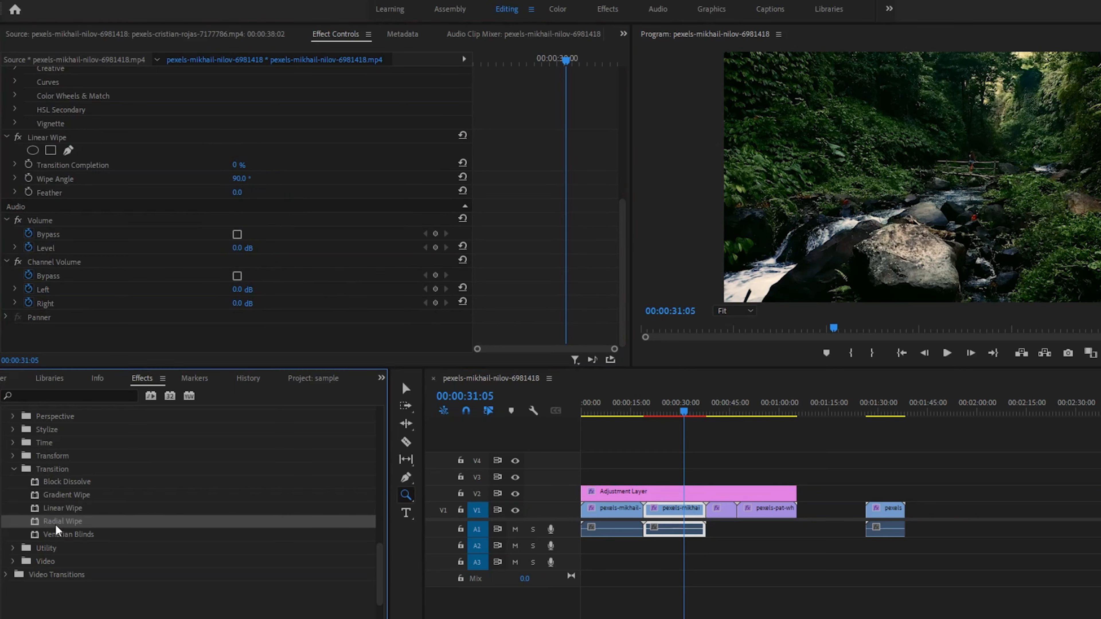
right_click(106, 137)
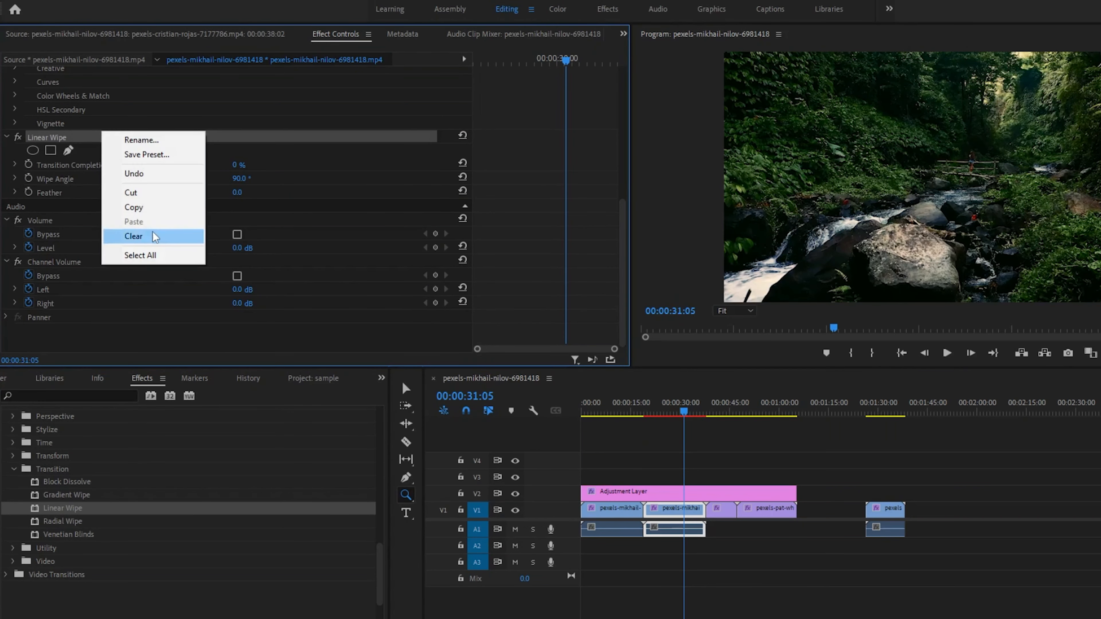
left_click(133, 236)
Try the Cineon Converter effect from the Utility category on the second V1 clip, and remove it
left_click(17, 469)
left_click(14, 483)
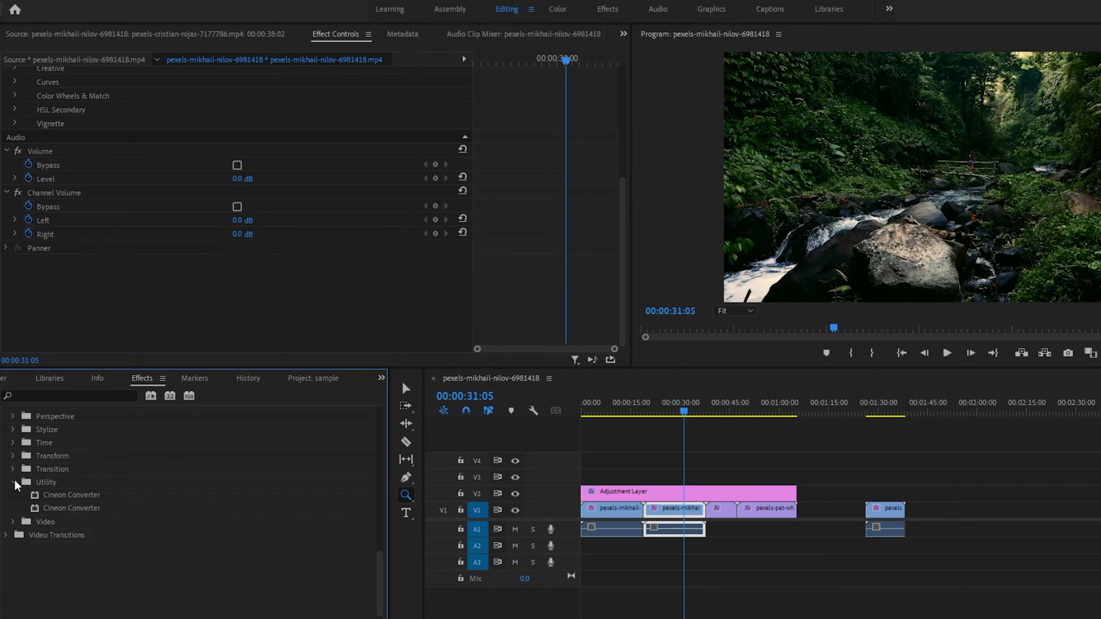
left_click_drag(49, 511, 684, 513)
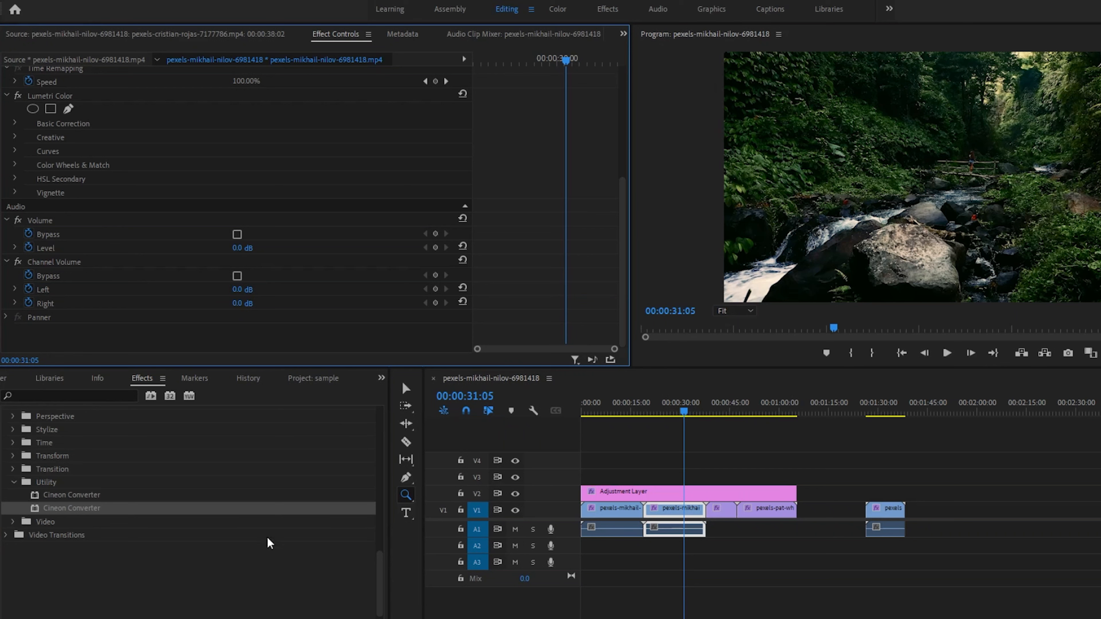
left_click(13, 482)
Apply the Clip Name effect from the Video category to the second V1 clip
left_click(12, 495)
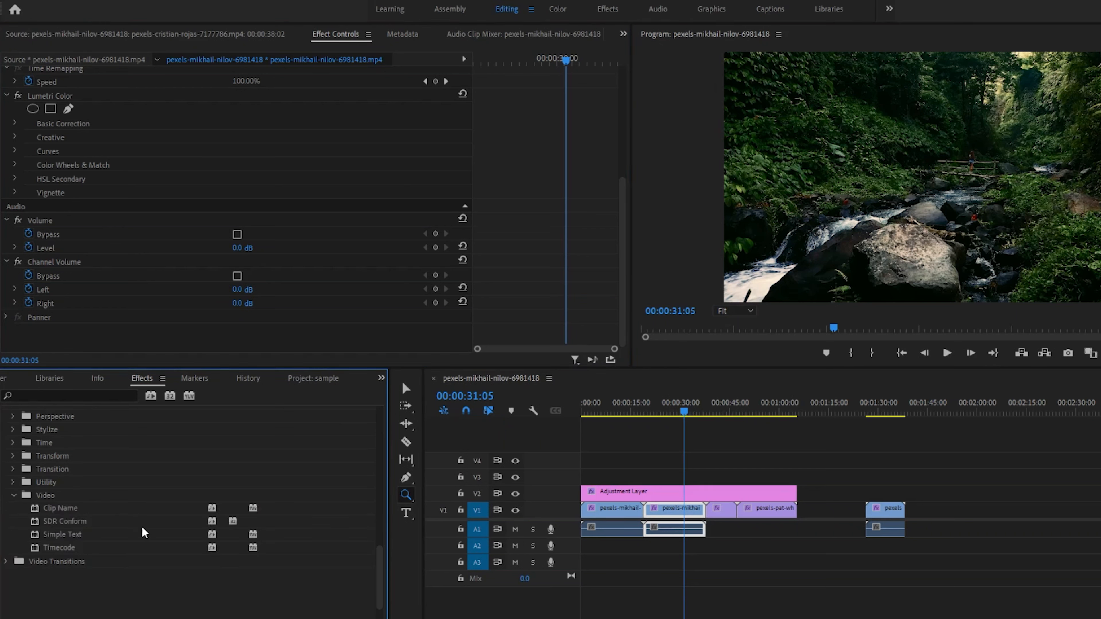
left_click_drag(63, 508, 670, 510)
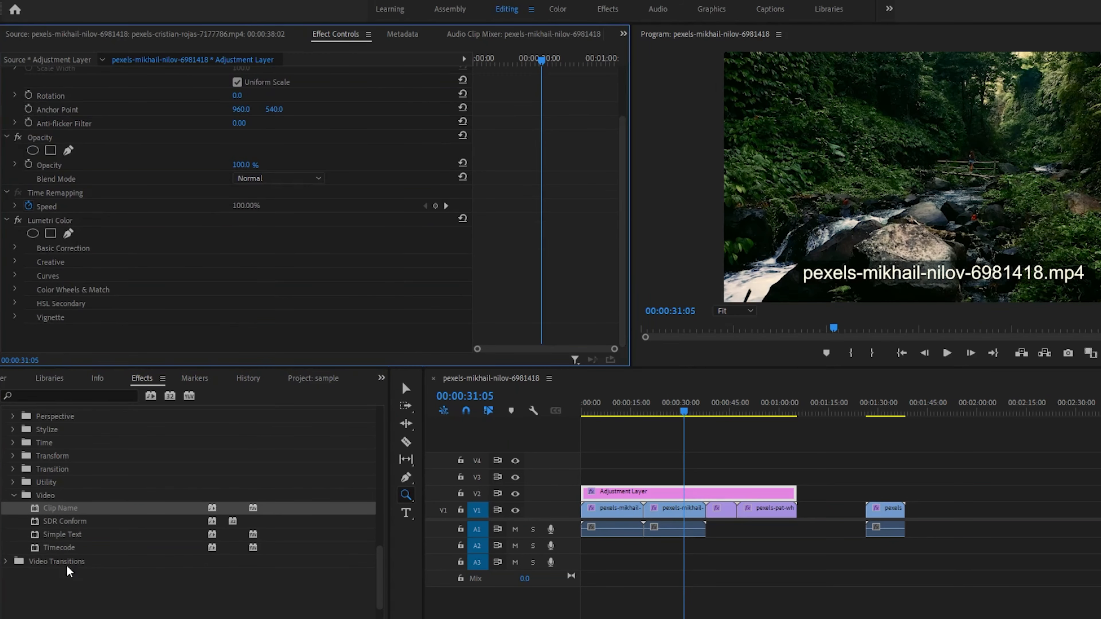
left_click(6, 561)
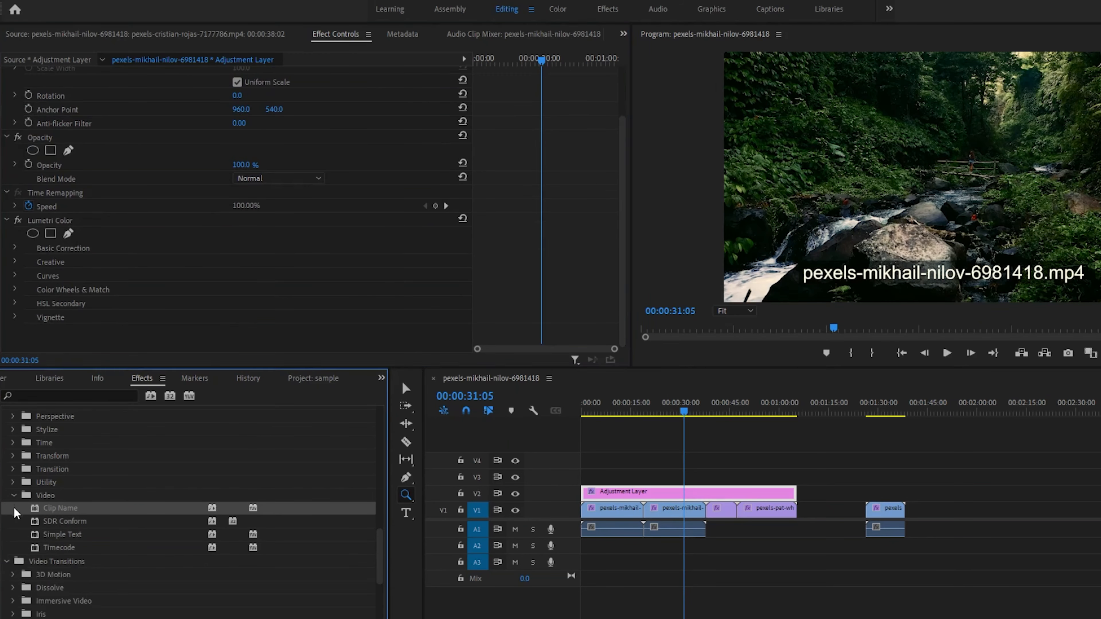
left_click(14, 496)
Try the Cube Spin transition at the cut between the second and third V1 clips and play it back
left_click_drag(378, 585, 390, 615)
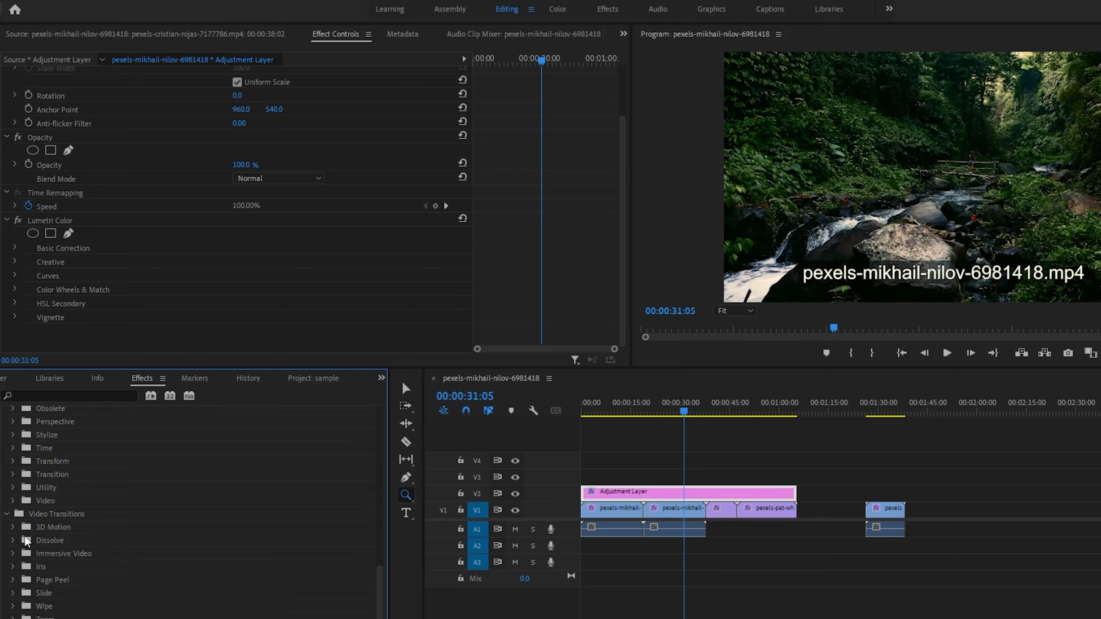
left_click(13, 528)
left_click_drag(48, 541, 711, 513)
left_click(721, 334)
left_click(706, 404)
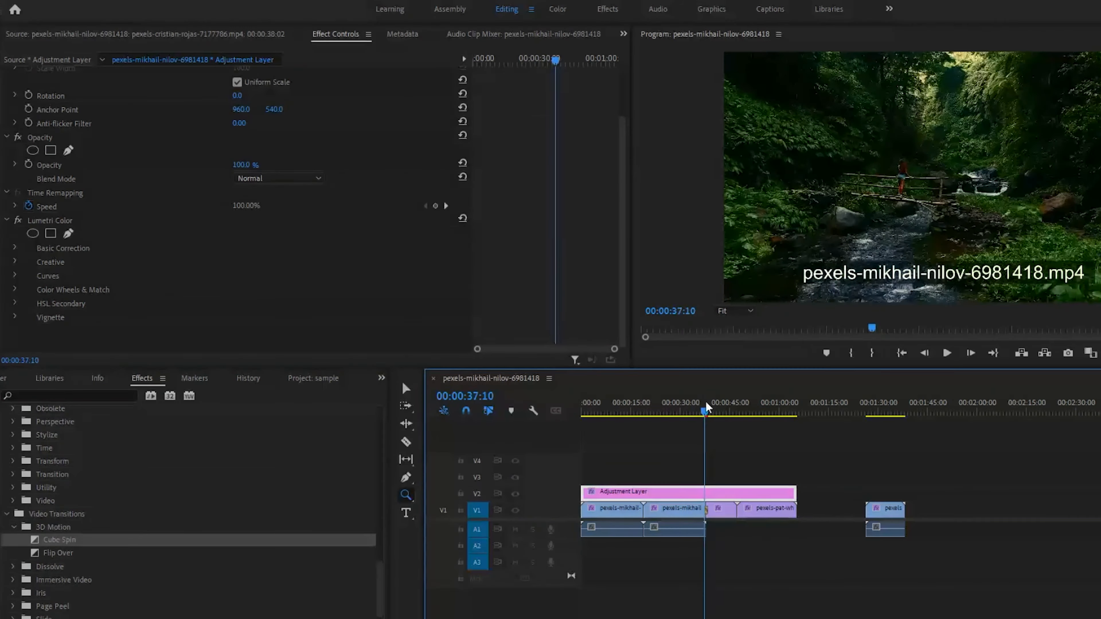
left_click(947, 353)
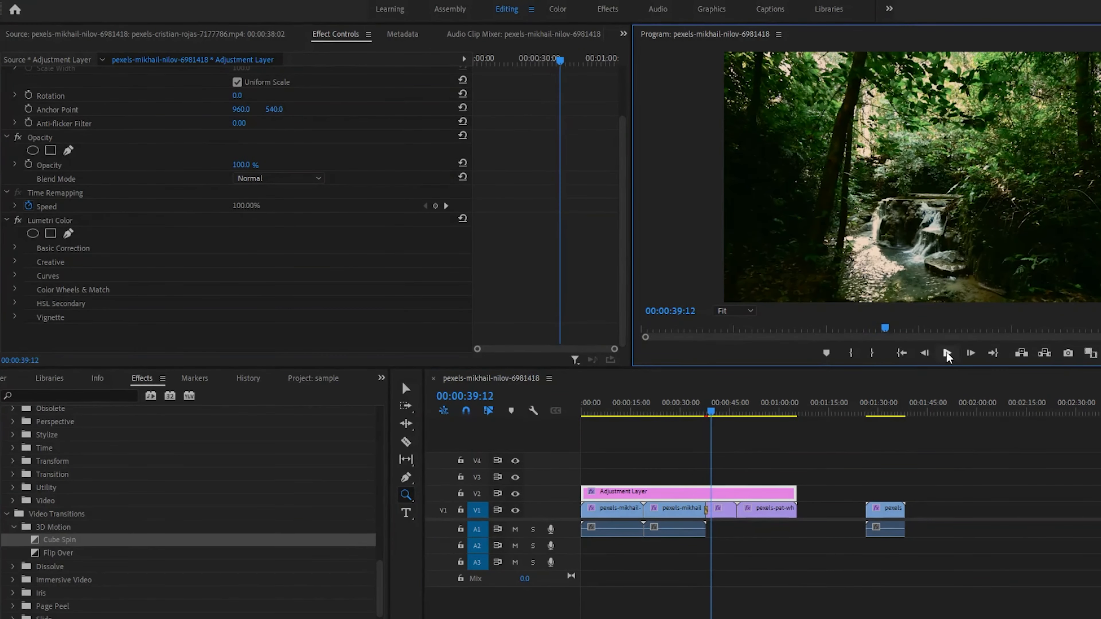
Replace the transition between the second and third V1 clips with Flip Over and play it back
left_click_drag(61, 553, 705, 513)
left_click(704, 405)
left_click(949, 353)
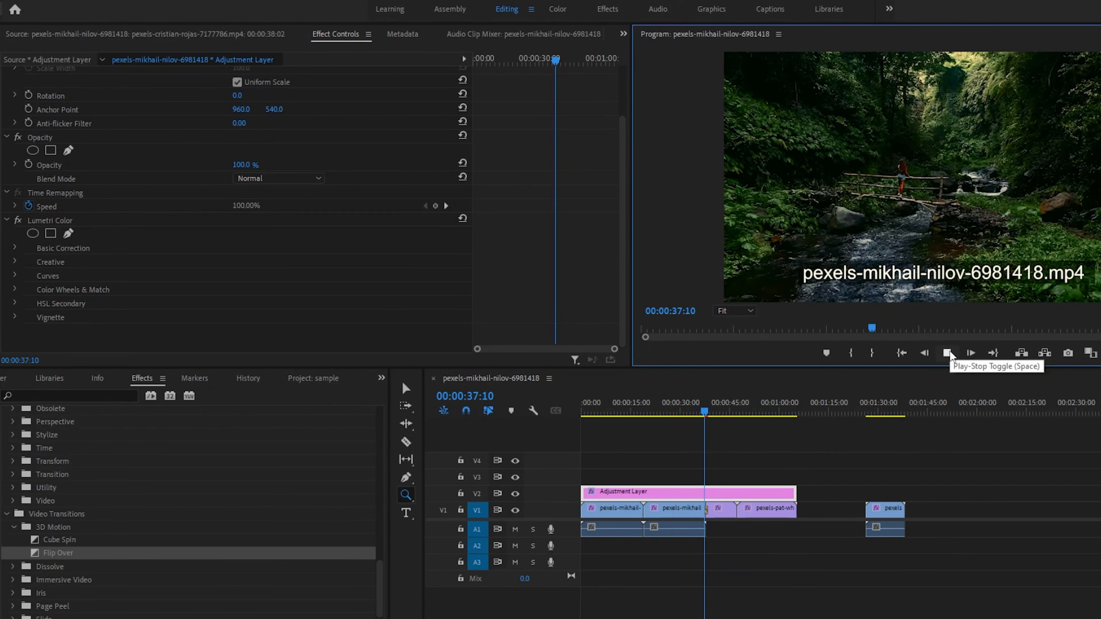
left_click(948, 353)
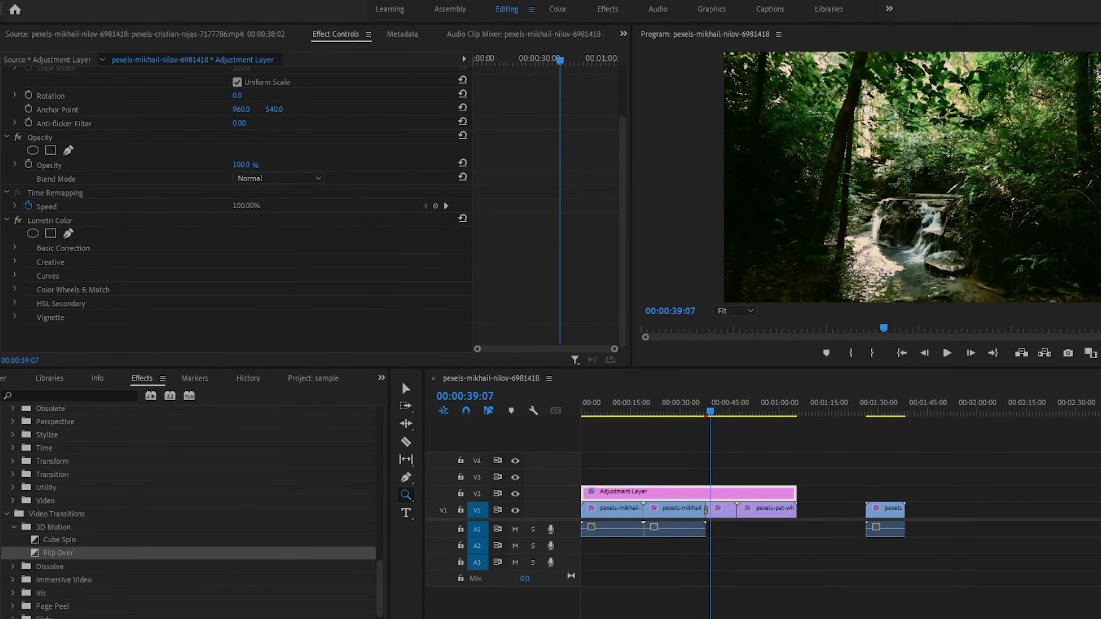
left_click(708, 414)
scroll(707, 415, "up", 10)
scroll(794, 415, "down", 8)
left_click(795, 413)
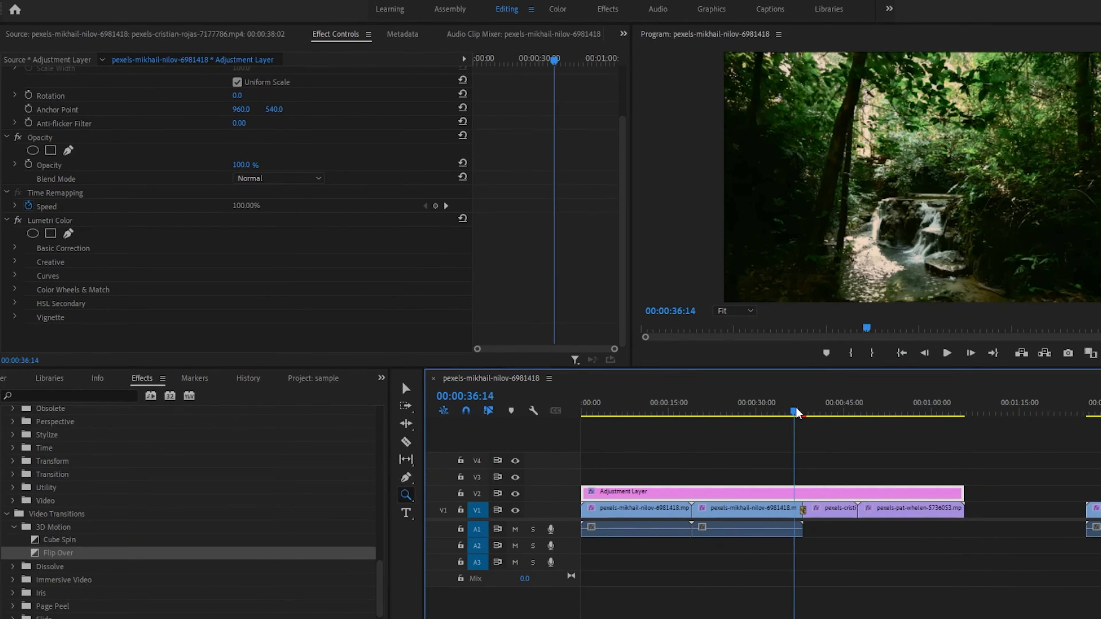
left_click(951, 358)
left_click(952, 357)
scroll(357, 585, "down", 1)
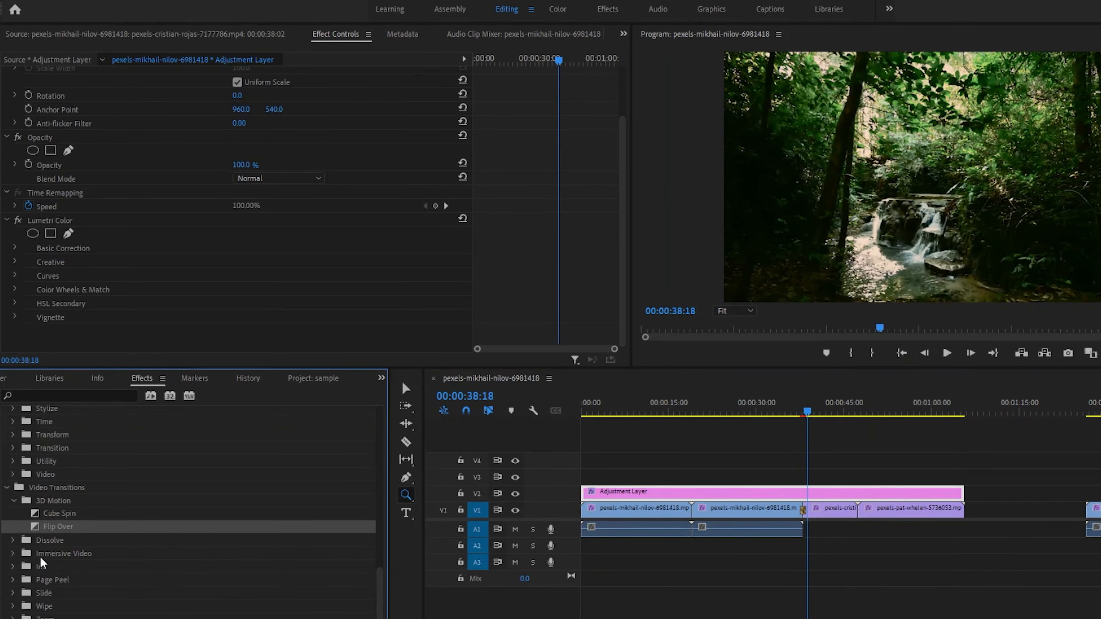
left_click(14, 541)
scroll(376, 580, "down", 3)
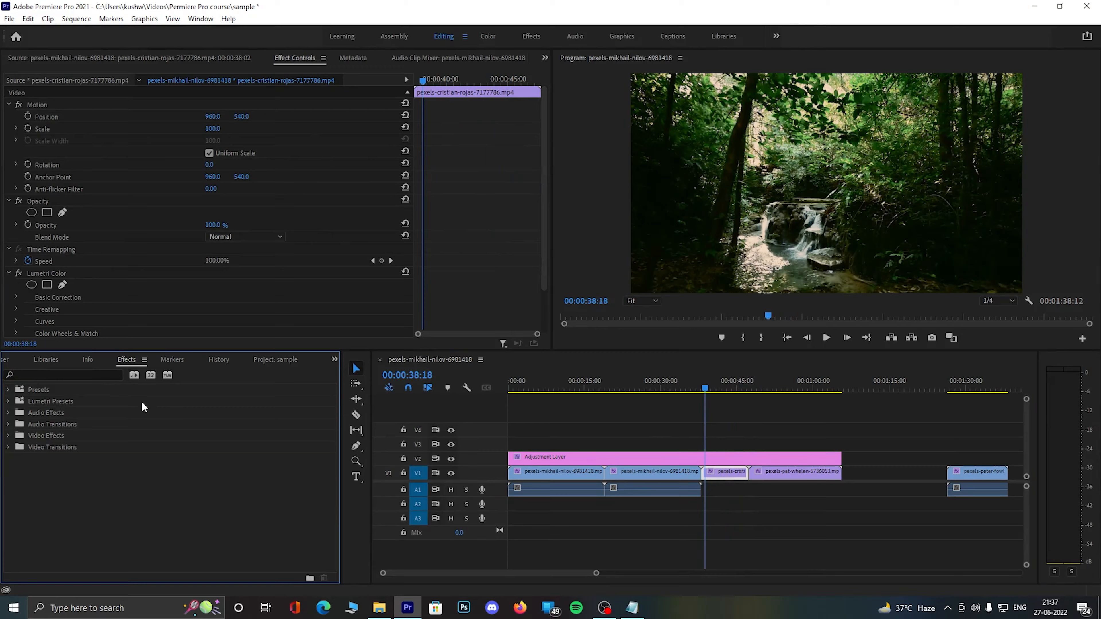
Search the effects for "flare" and apply Lens Flare to the third V1 clip
left_click(50, 375)
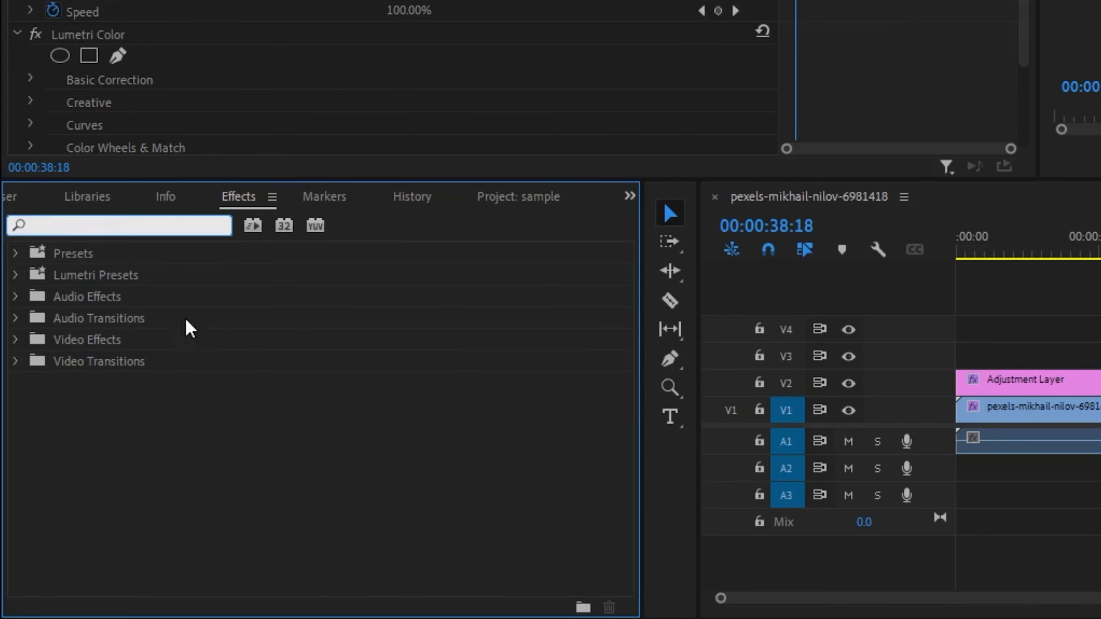
type("flare")
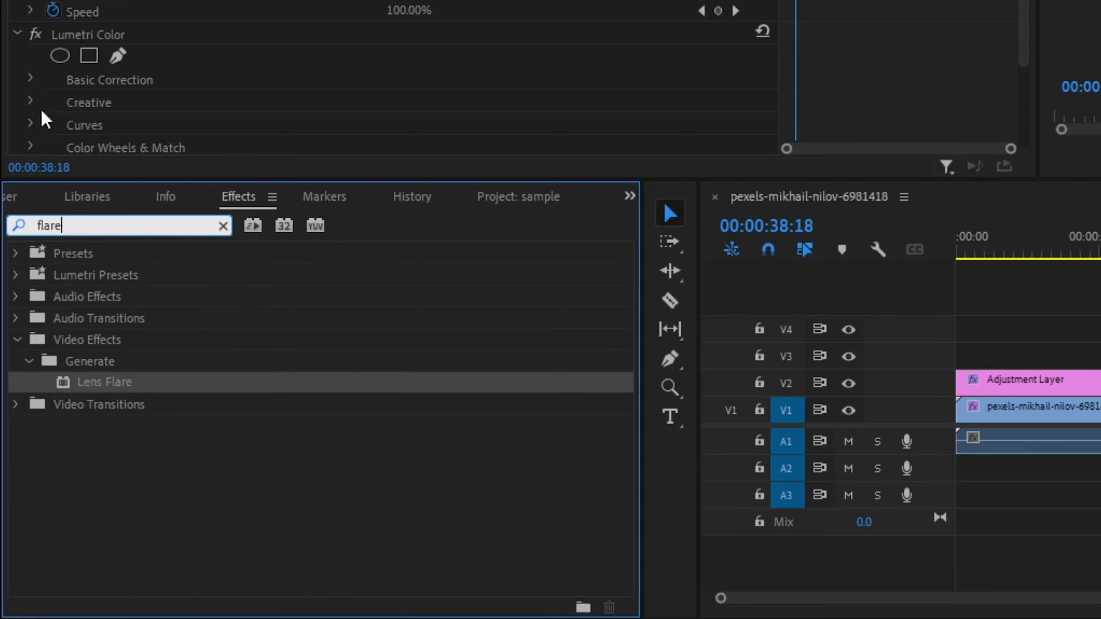
left_click_drag(102, 385, 677, 494)
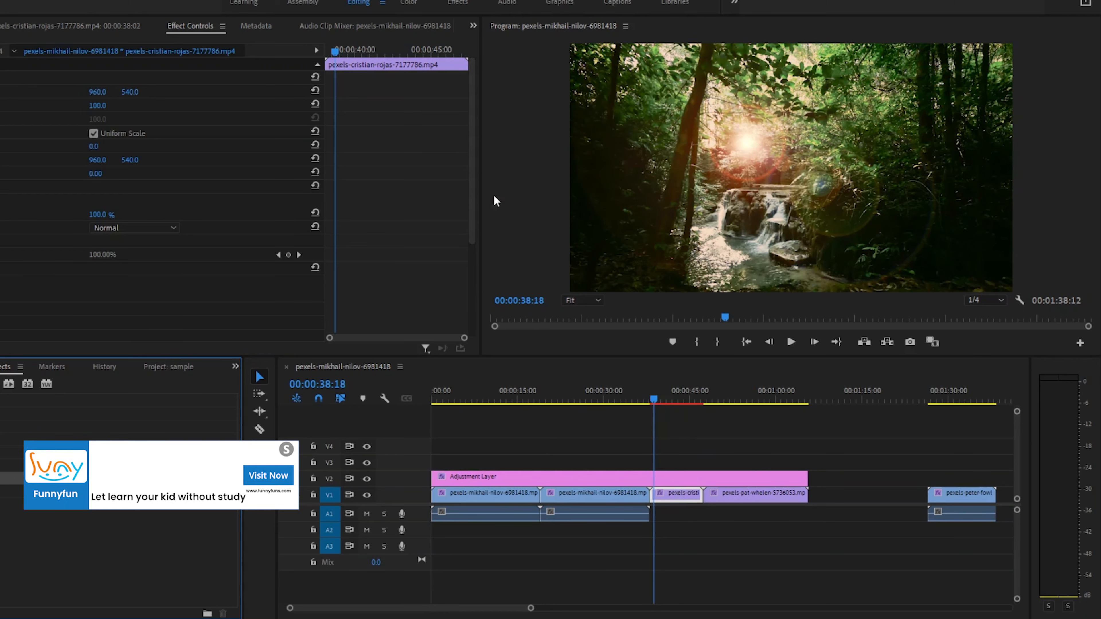
Set the Lens Flare's center to 733, 294, brightness to 98% and blend with original to 23%, and play back the clip
left_click(656, 403)
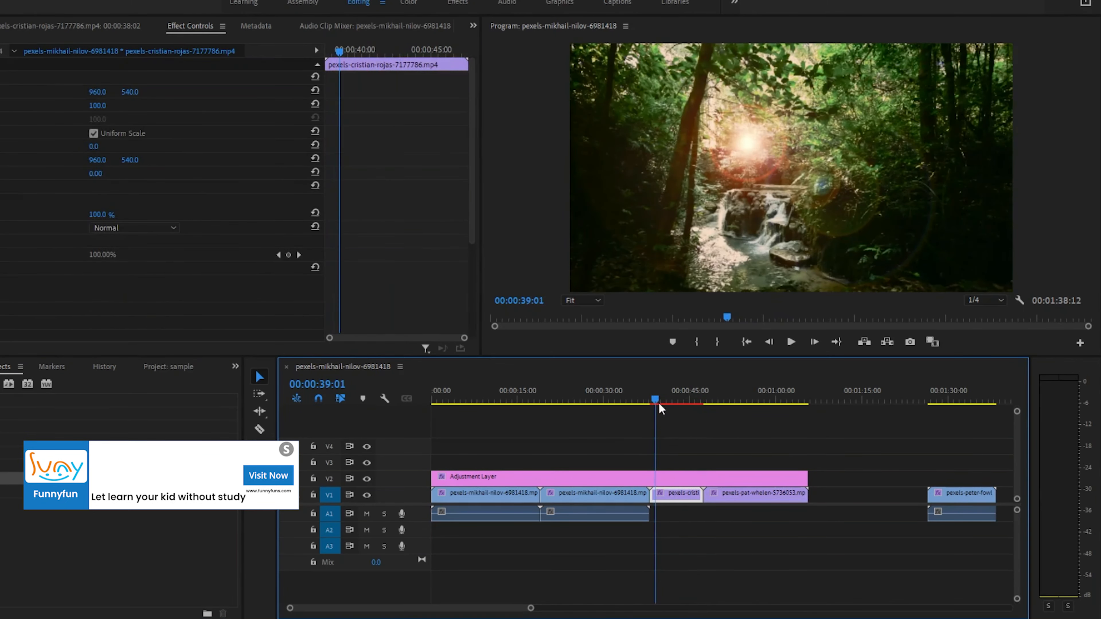
left_click_drag(472, 238, 472, 325)
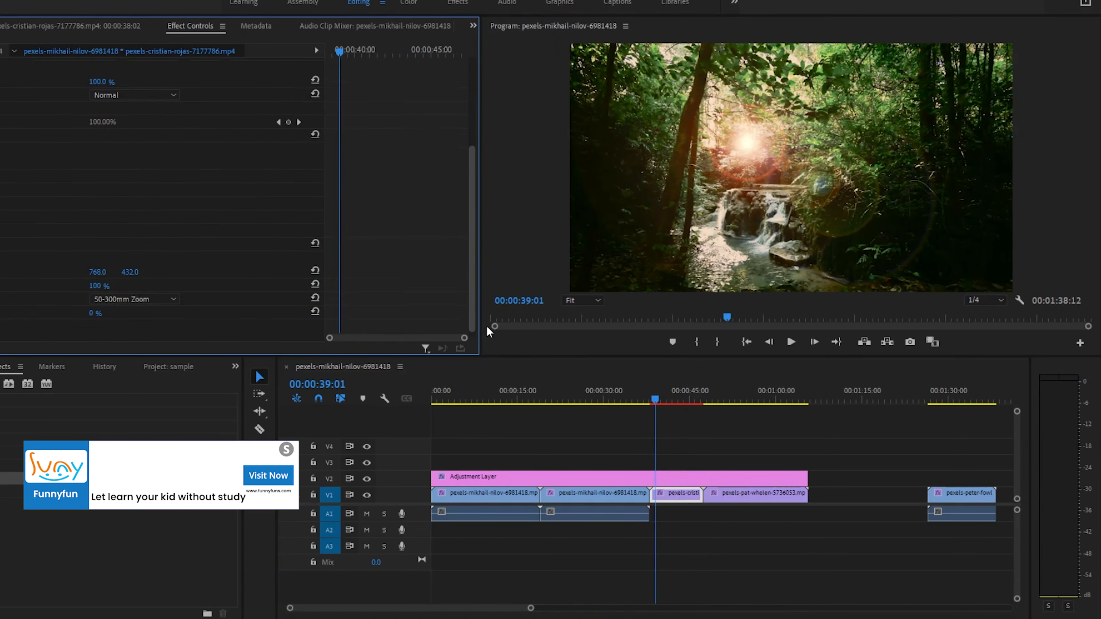
mouse_move(241, 267)
left_mouse_down()
mouse_move(221, 266)
mouse_move(263, 269)
mouse_move(234, 266)
mouse_move(275, 306)
mouse_move(218, 306)
mouse_move(235, 279)
mouse_move(224, 266)
mouse_move(235, 279)
left_mouse_up()
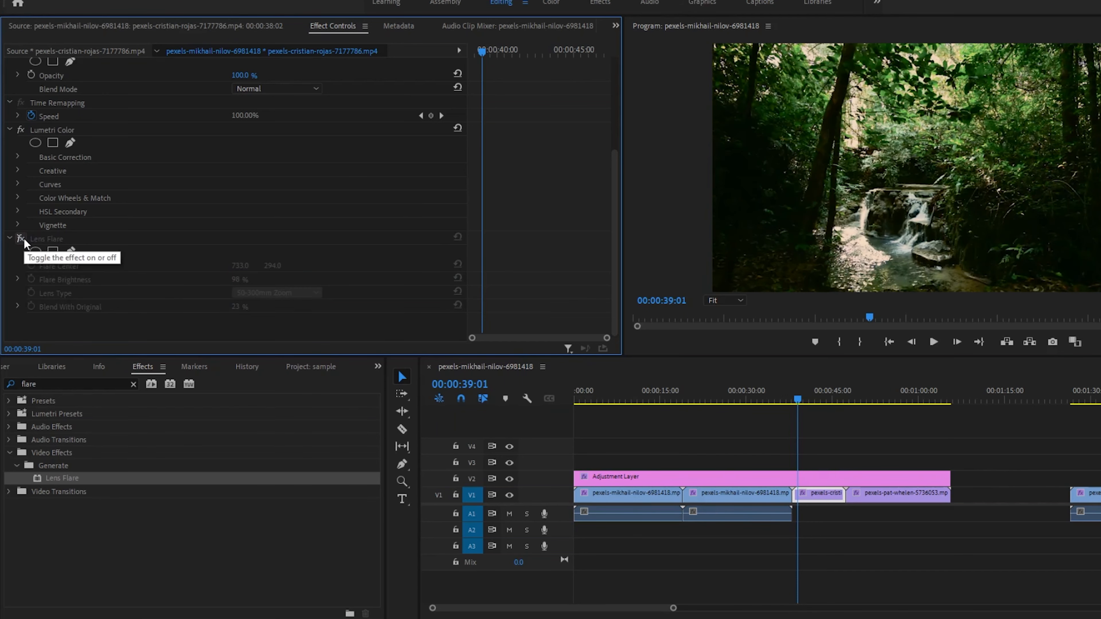
left_click(790, 400)
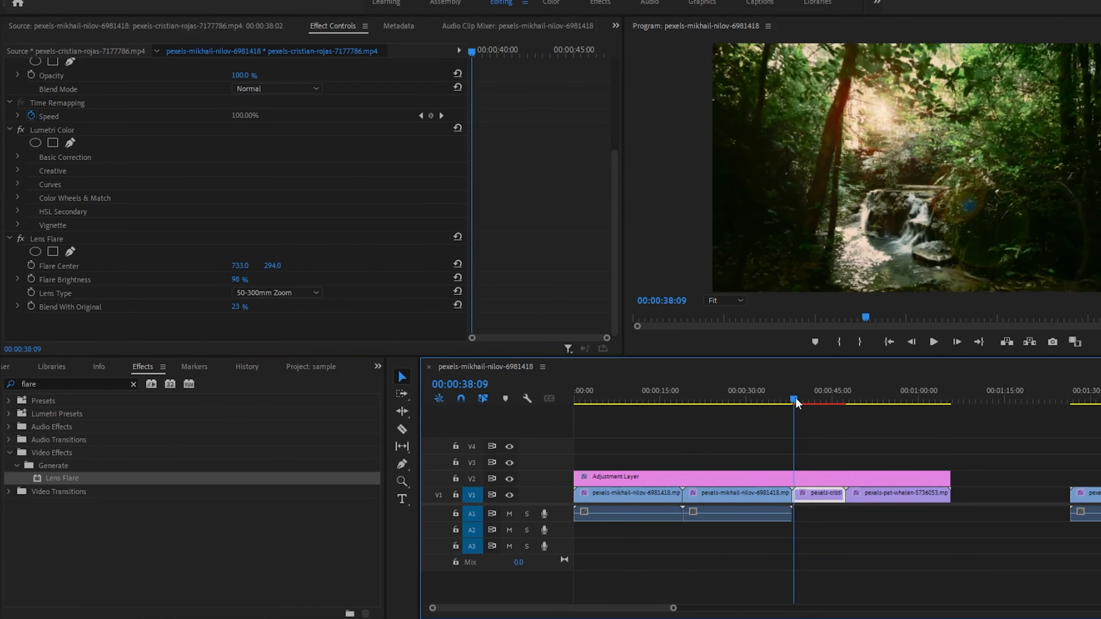
left_click(932, 342)
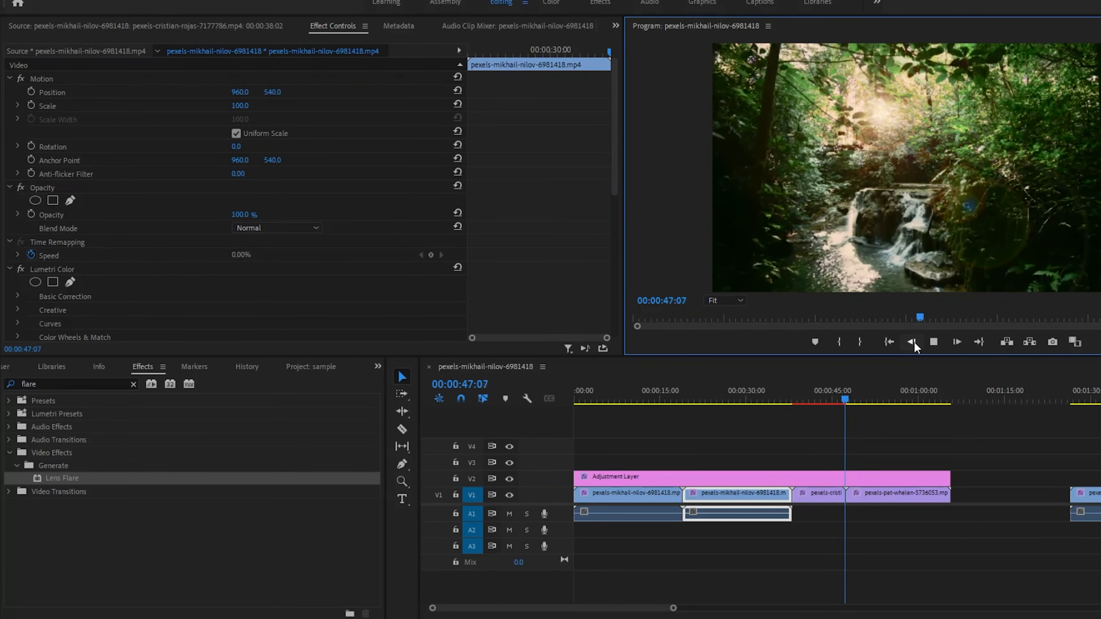
Start keyframing the Lens Flare's Flare Center and Flare Brightness on the third V1 clip at 00:00:38:06
left_click(819, 493)
left_click(796, 400)
mouse_move(796, 402)
left_mouse_down()
mouse_move(811, 401)
mouse_move(795, 401)
left_mouse_up()
scroll(562, 225, "down", 3)
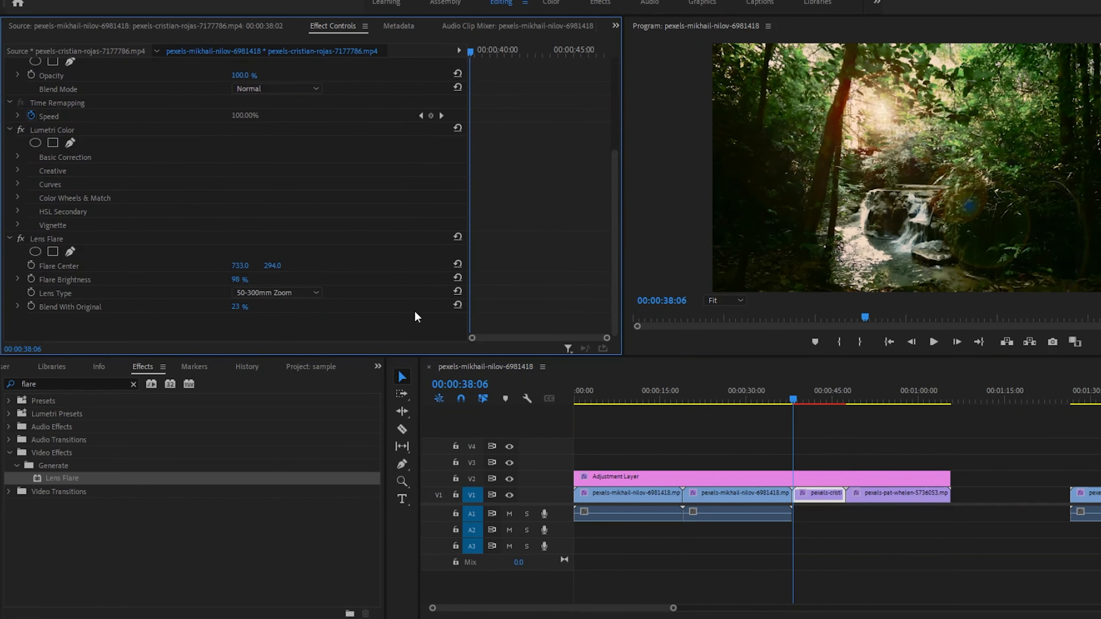
left_click(31, 265)
left_click(31, 279)
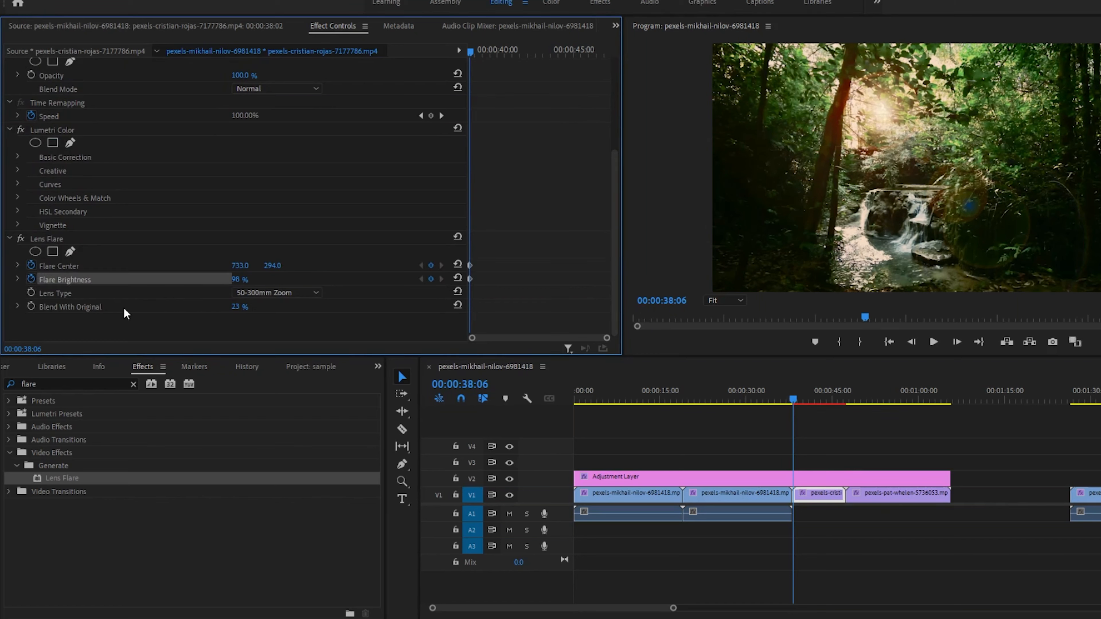
Add Flare Center keyframes of 715, 279 at 00:00:40:04 and about 671.9, 264.4 at 00:00:42:05
left_click_drag(794, 400, 805, 399)
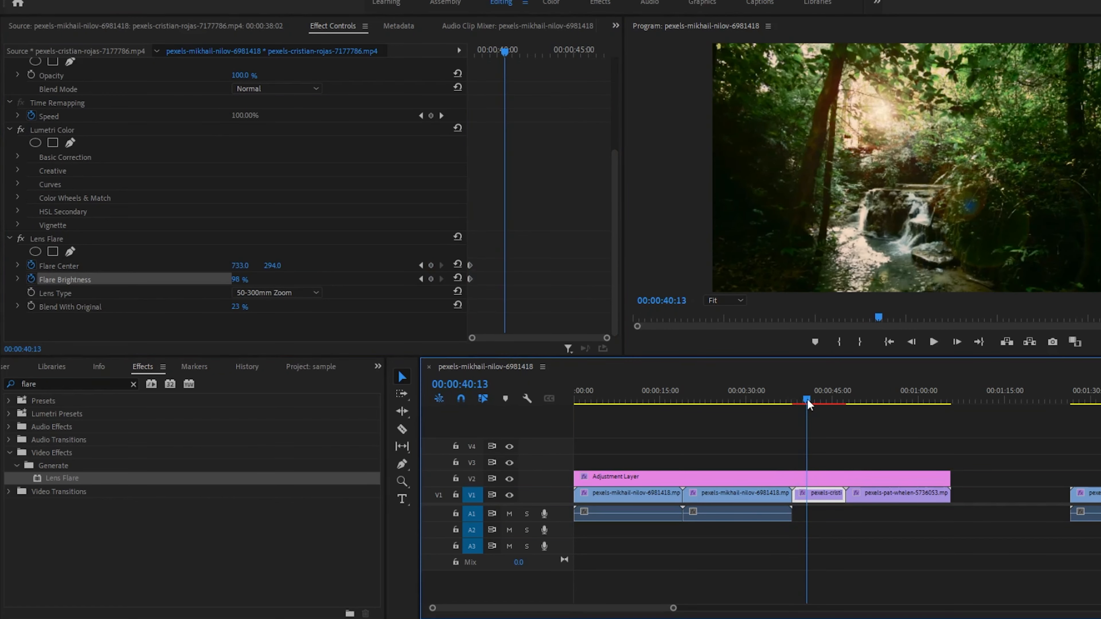
left_click(884, 115)
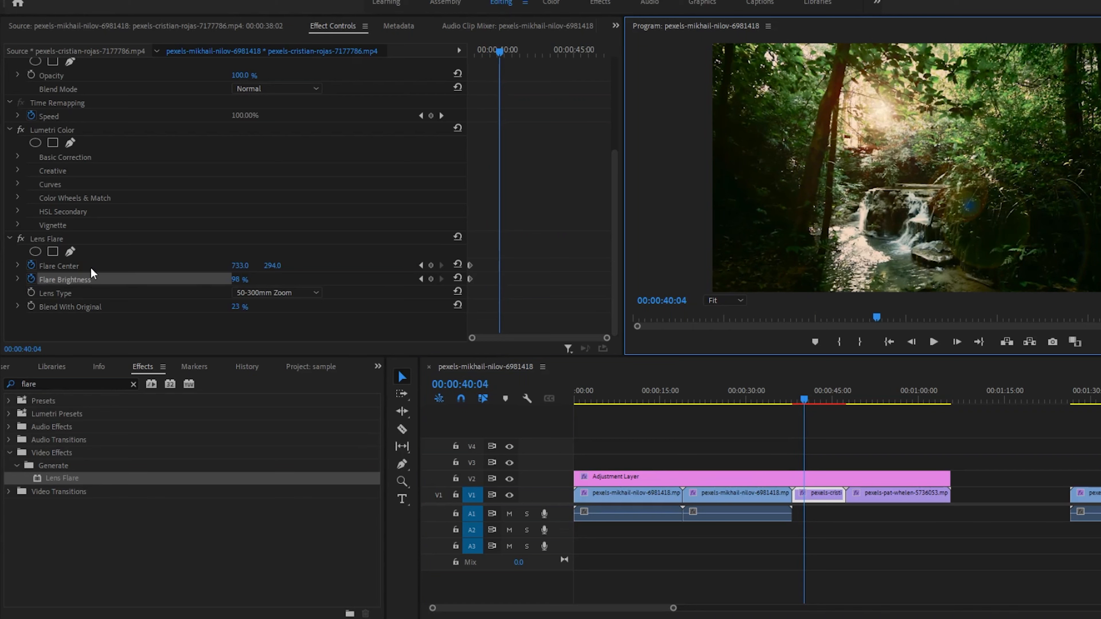
left_click_drag(241, 265, 266, 265)
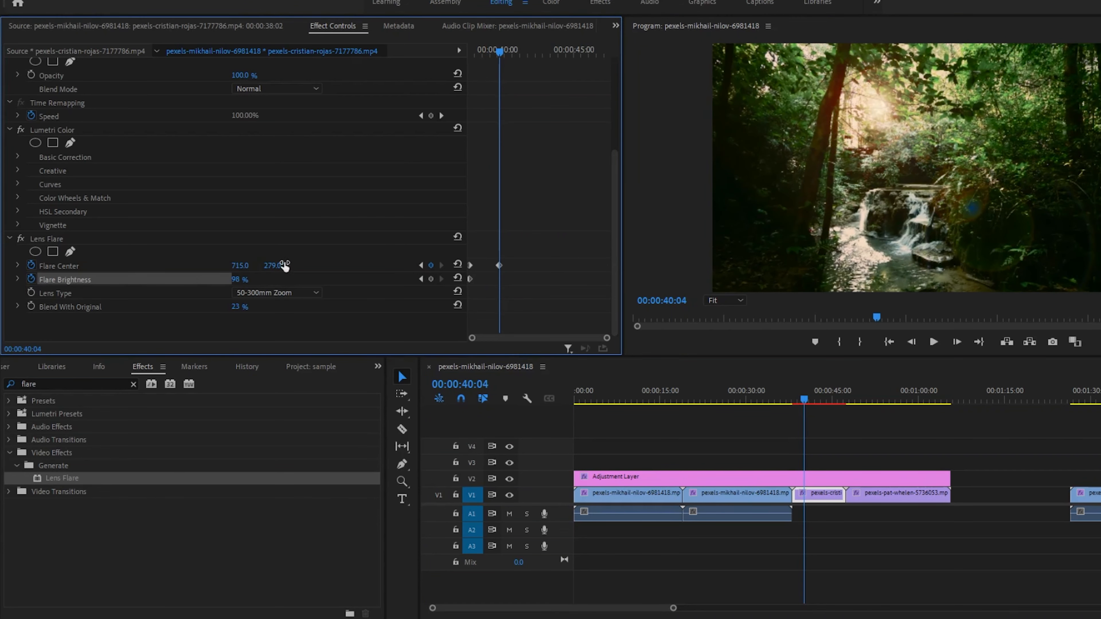
left_click_drag(805, 397, 816, 396)
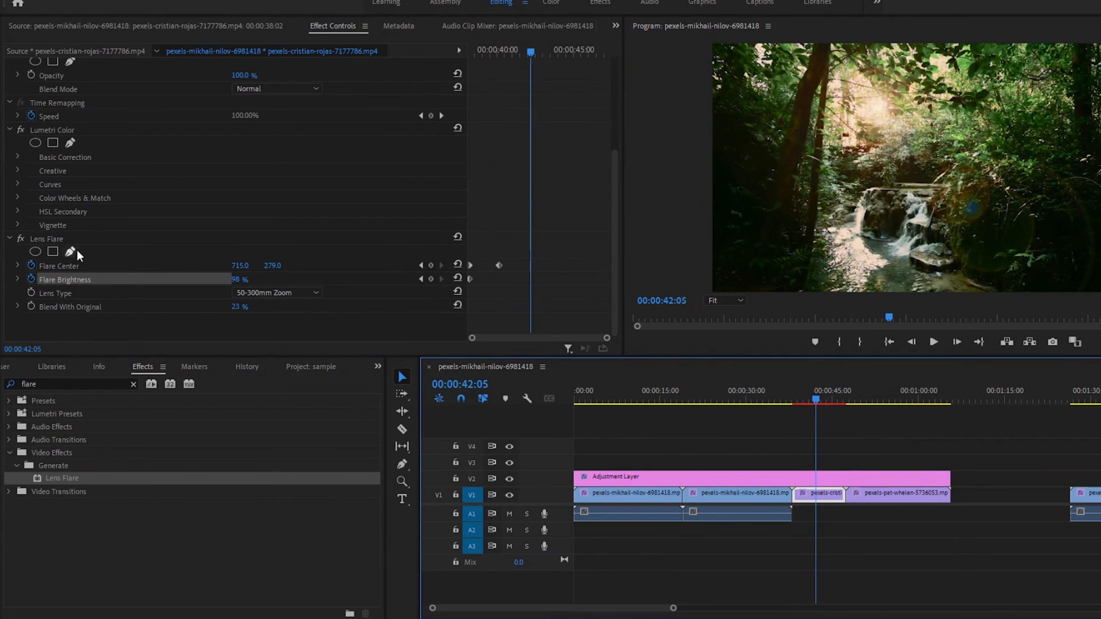
left_click(100, 239)
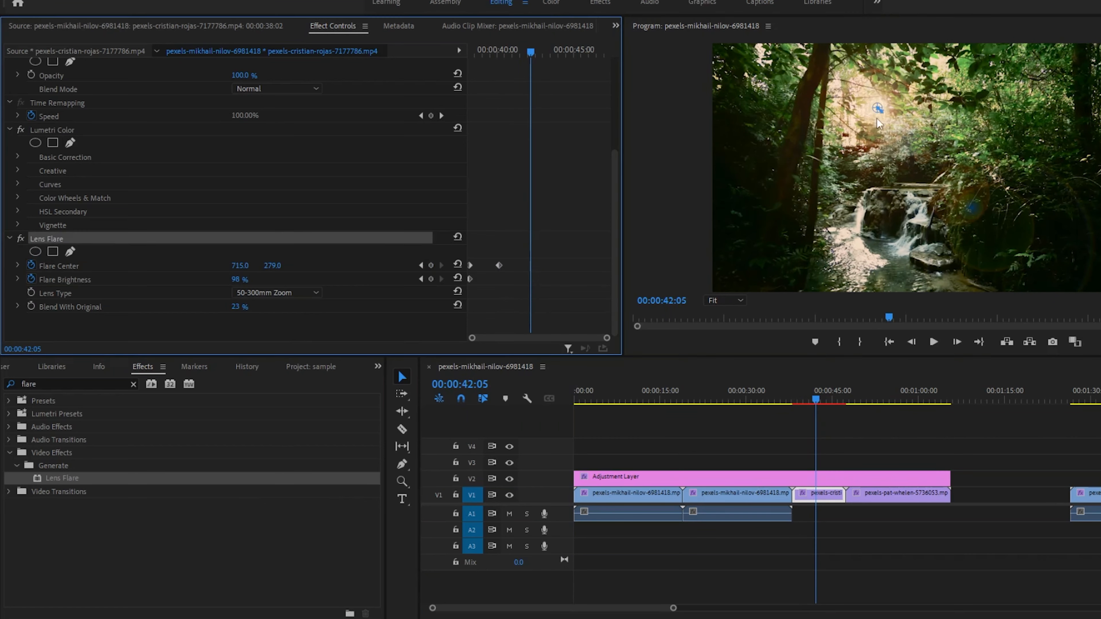
left_click_drag(877, 108, 871, 114)
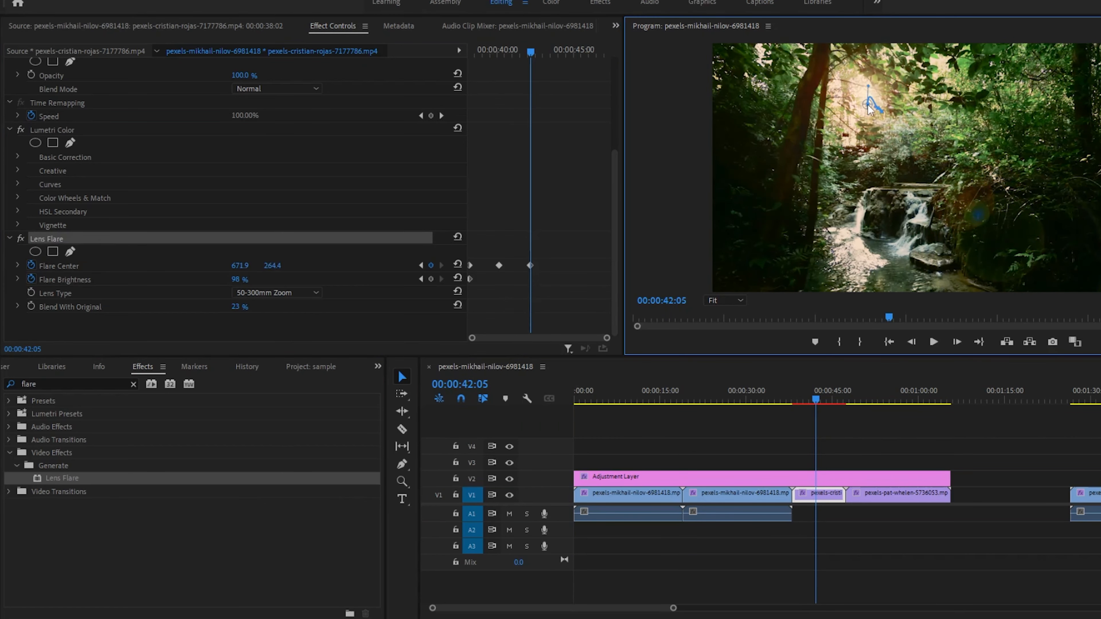
Add Flare Center keyframes of about 646.6, 236.3 at 00:00:44:16 and about 643.7, 225 at 00:00:46:07
left_click_drag(545, 57, 567, 51)
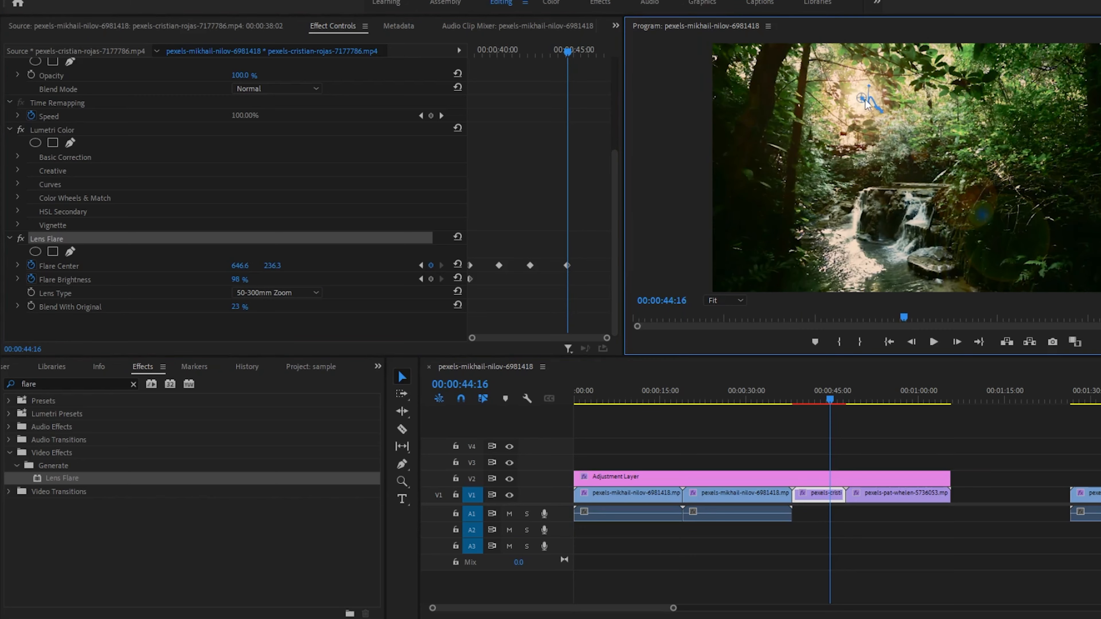
left_click(839, 400)
left_click_drag(862, 99, 864, 102)
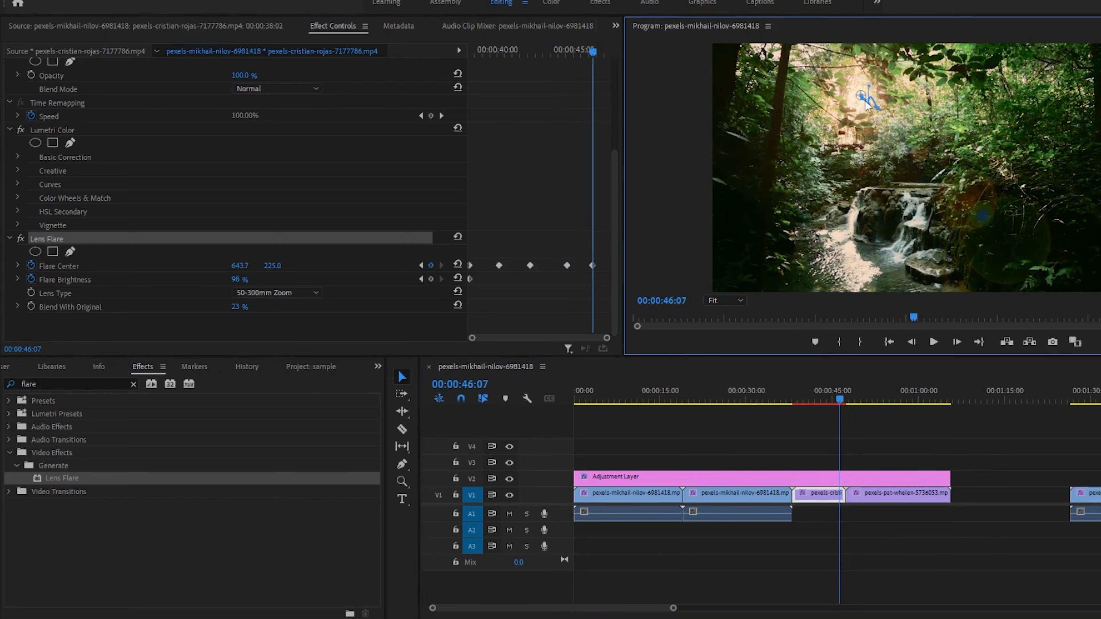
Play back and scrub through the third V1 clip to review the Lens Flare's movement
left_click_drag(843, 397, 785, 407)
key("space")
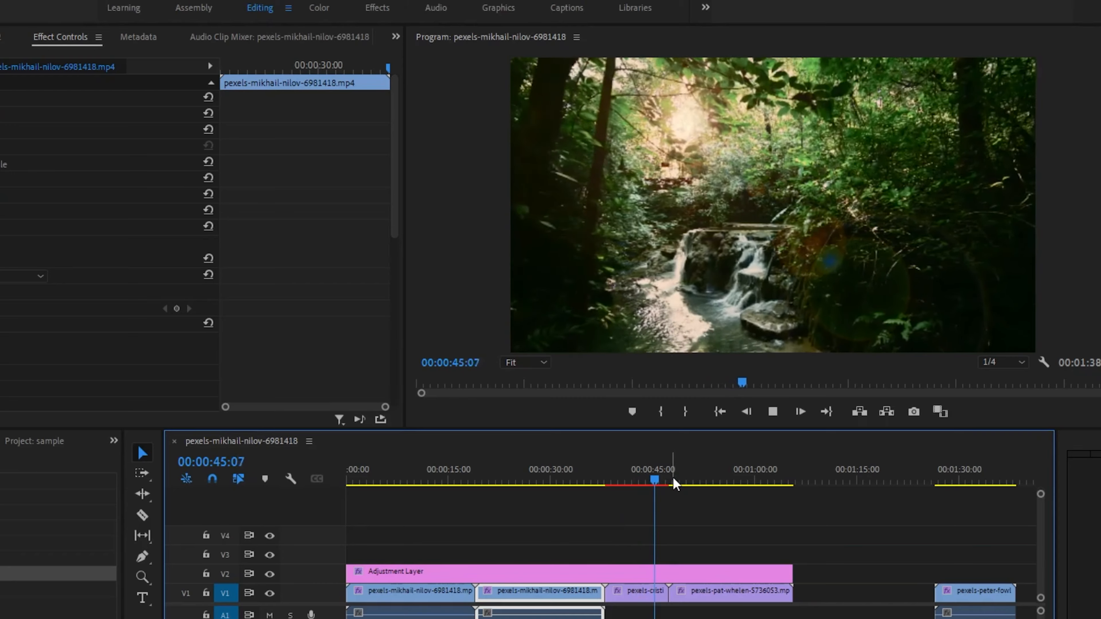
left_click(621, 481)
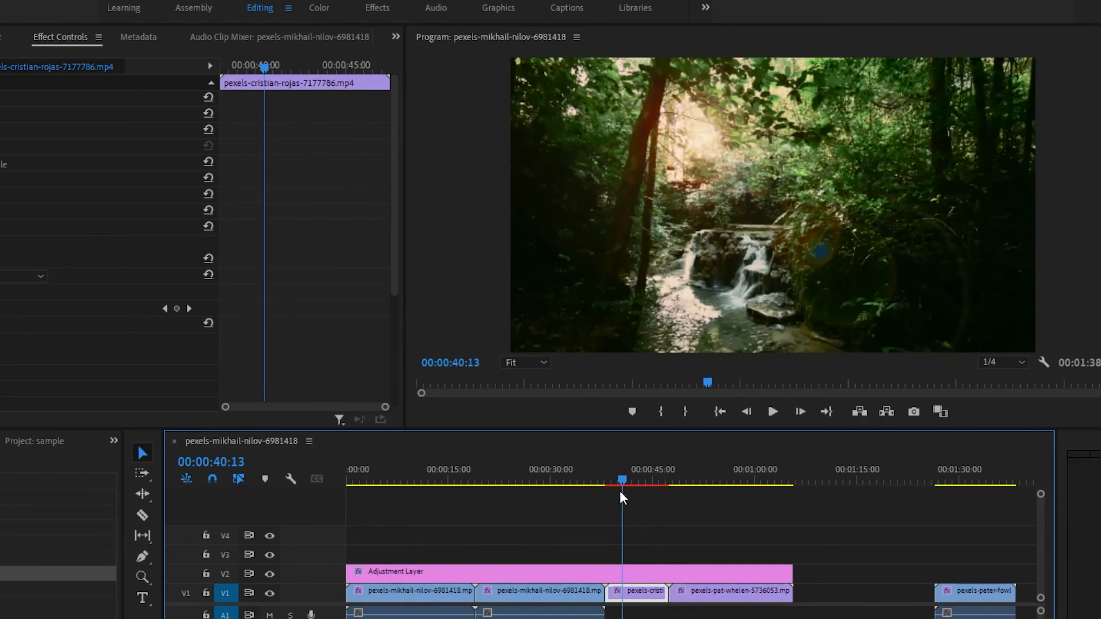
mouse_move(619, 492)
left_mouse_down()
mouse_move(632, 492)
mouse_move(617, 479)
mouse_move(632, 482)
left_mouse_up()
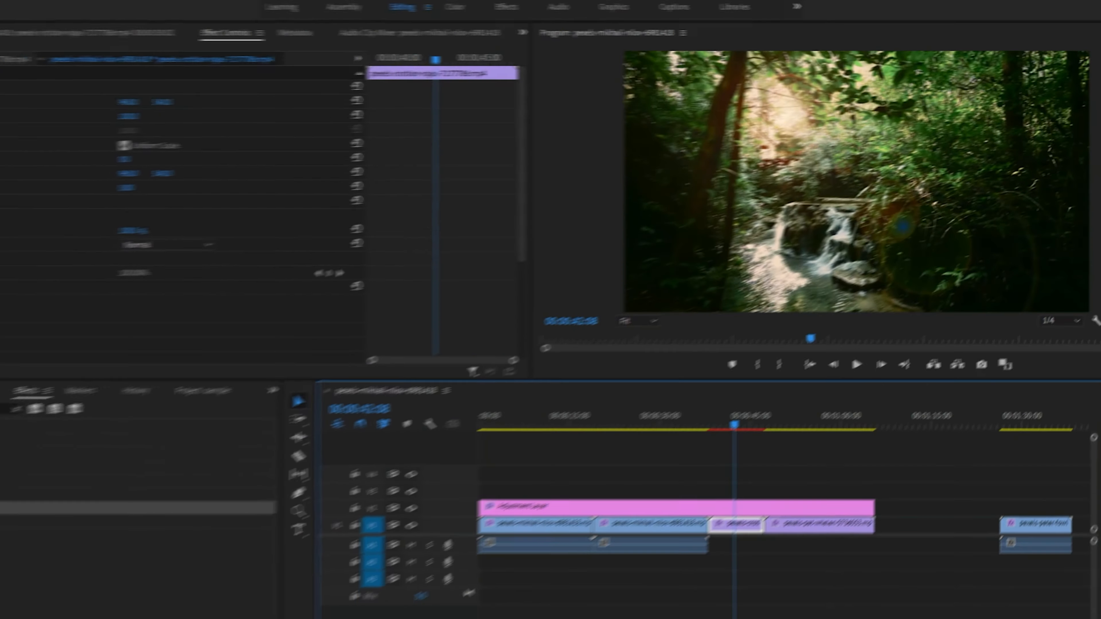
Add Flare Brightness keyframes of 98% at 00:00:42:16 and 119% at 00:00:47:00 on the third V1 clip
left_click_drag(395, 277, 395, 292)
left_click_drag(589, 247, 595, 324)
key("space")
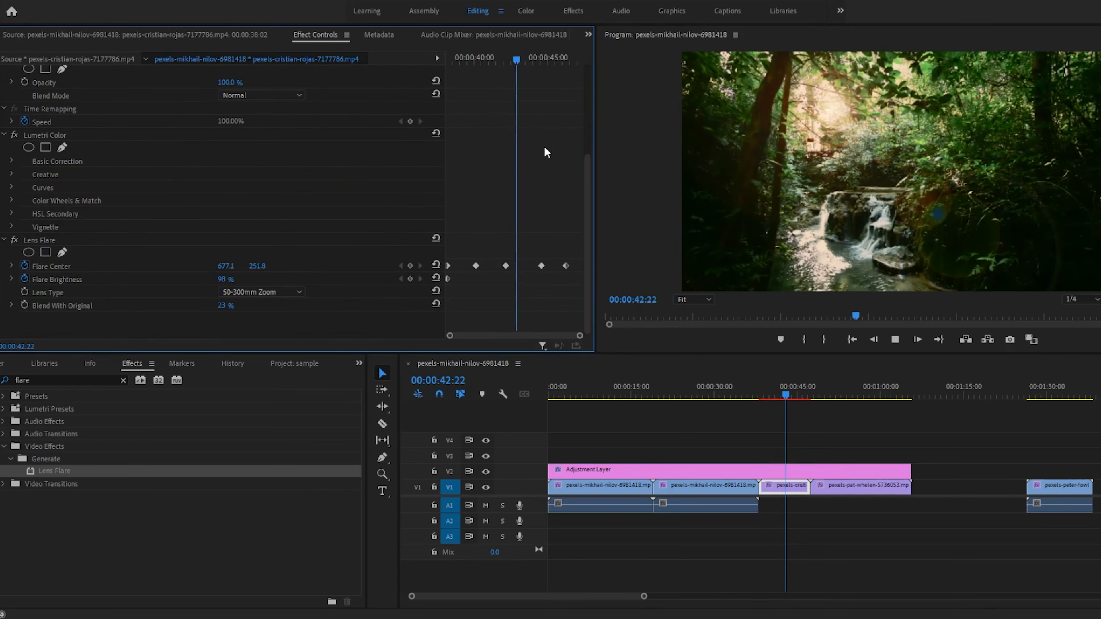
mouse_move(790, 394)
left_mouse_down()
mouse_move(781, 399)
mouse_move(809, 398)
left_mouse_up()
left_click(410, 279)
left_click_drag(226, 279, 243, 279)
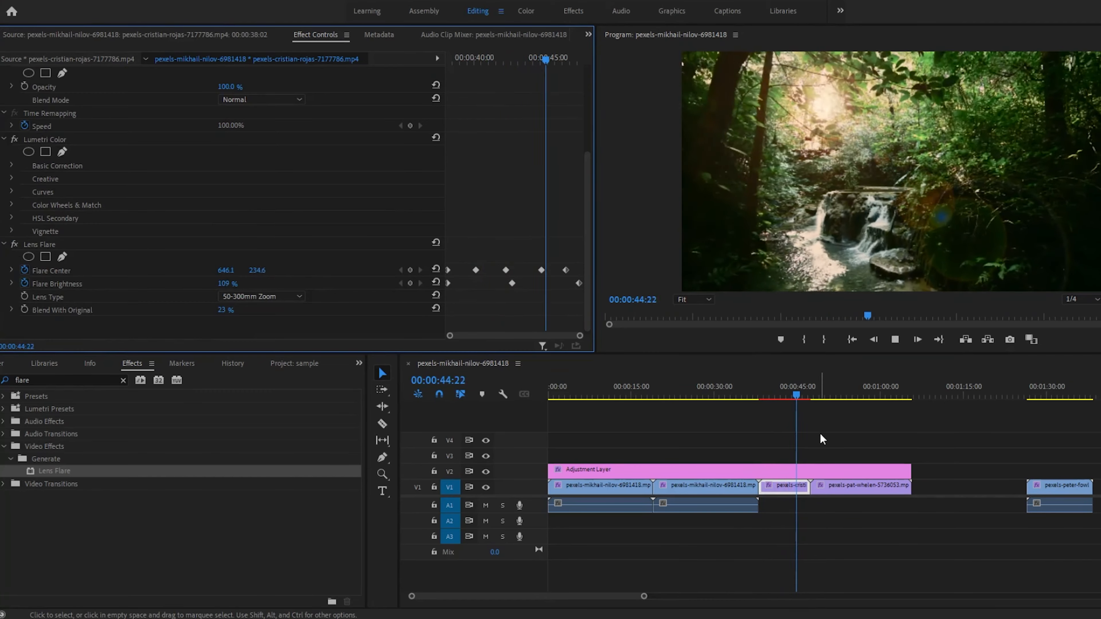
Clear the effects search, move the Lens Flare's center to about 648.6, 240.4 at 00:00:44:09 and play back the clip
left_click(123, 379)
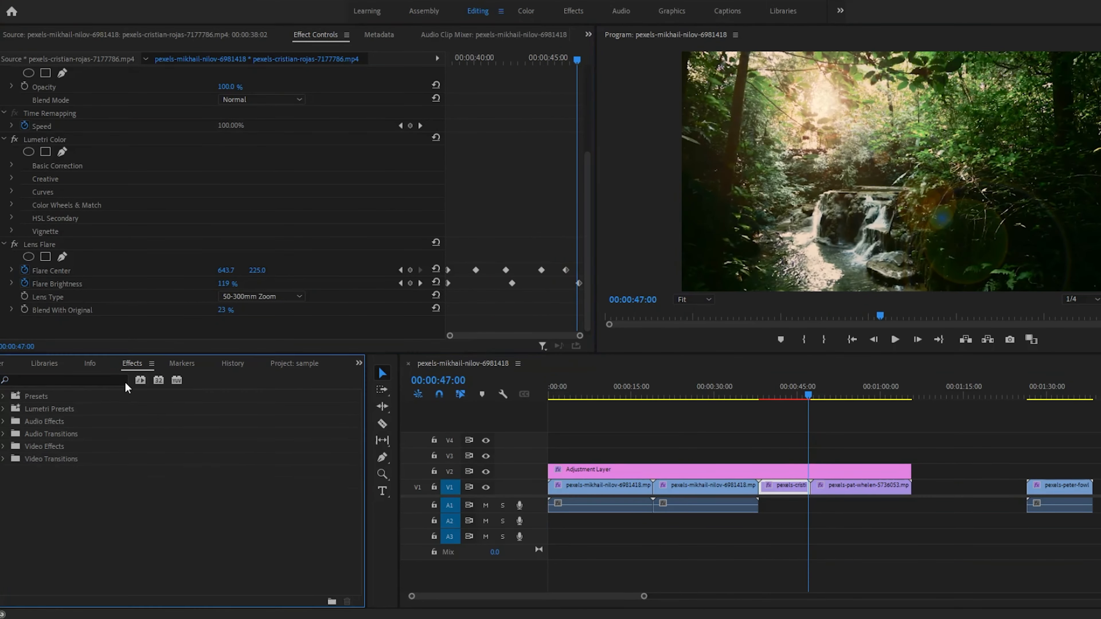
mouse_move(545, 59)
left_mouse_down()
mouse_move(436, 62)
mouse_move(538, 59)
left_mouse_up()
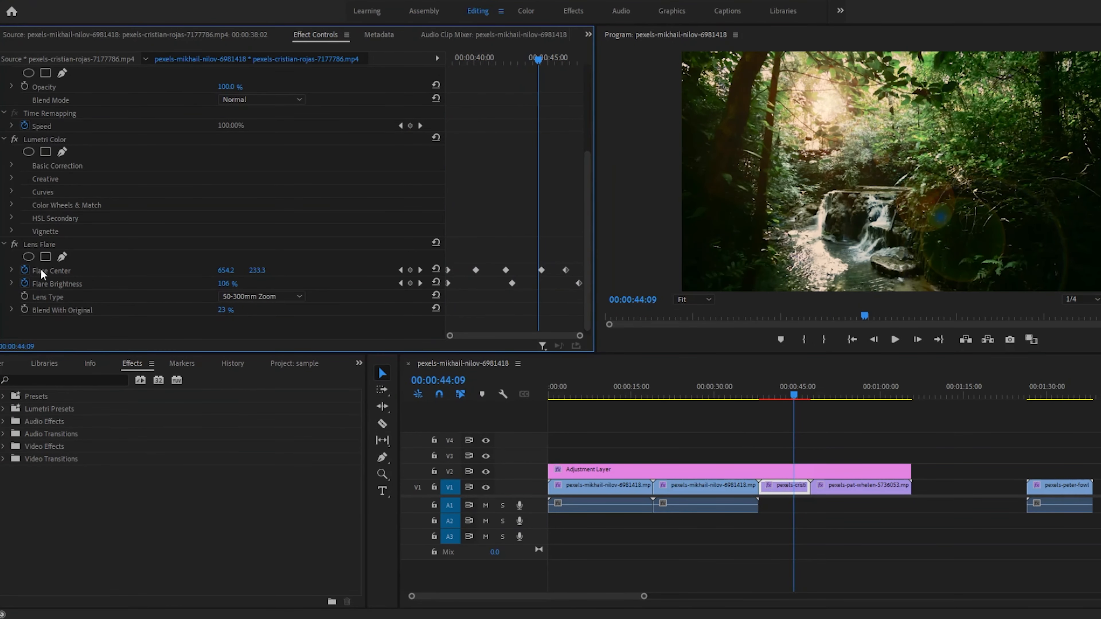
left_click(38, 246)
left_click_drag(830, 104, 828, 103)
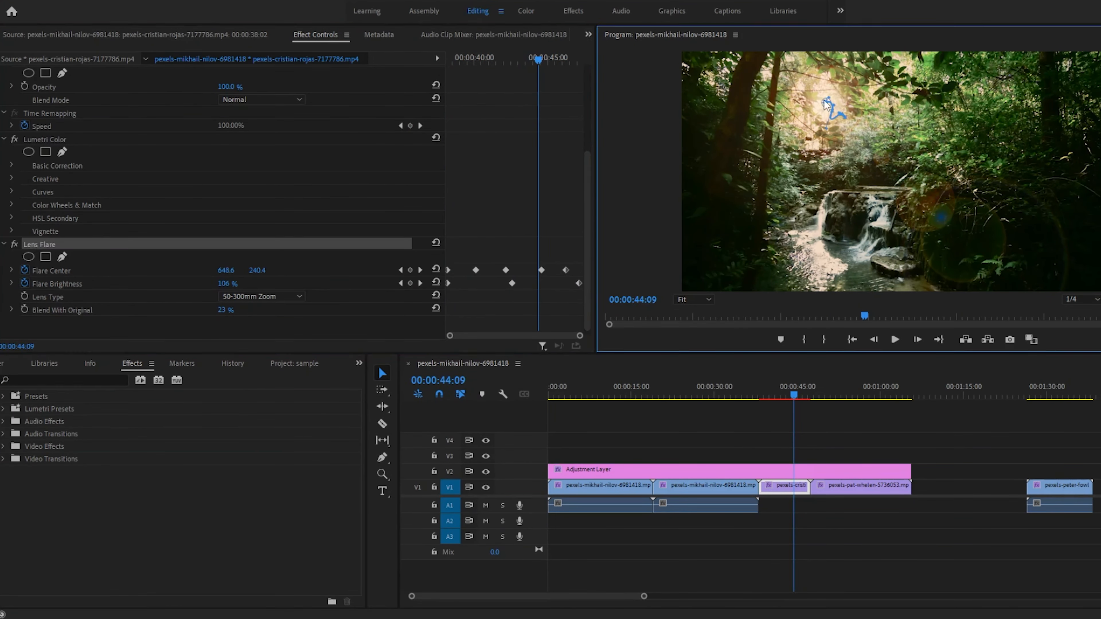
key("space")
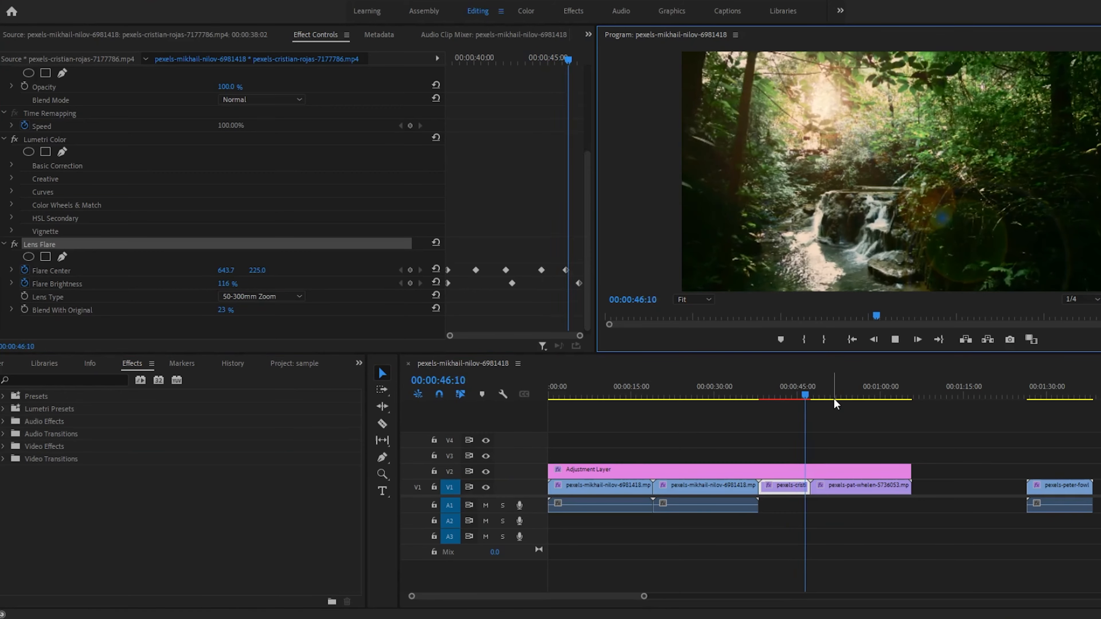
left_click_drag(782, 394, 785, 394)
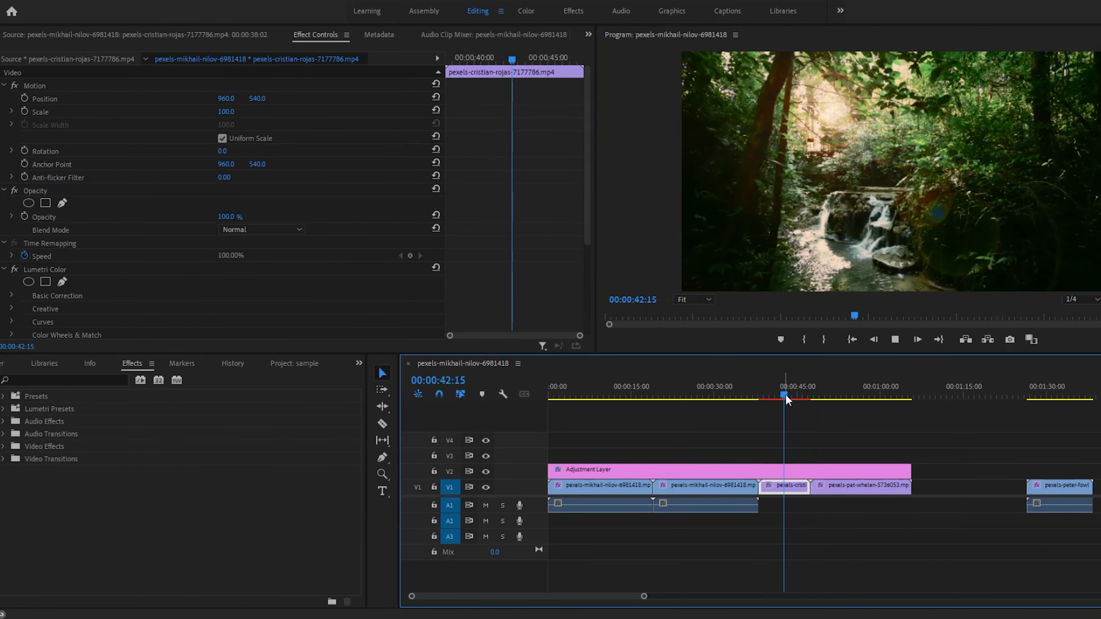
left_click_drag(592, 221, 598, 334)
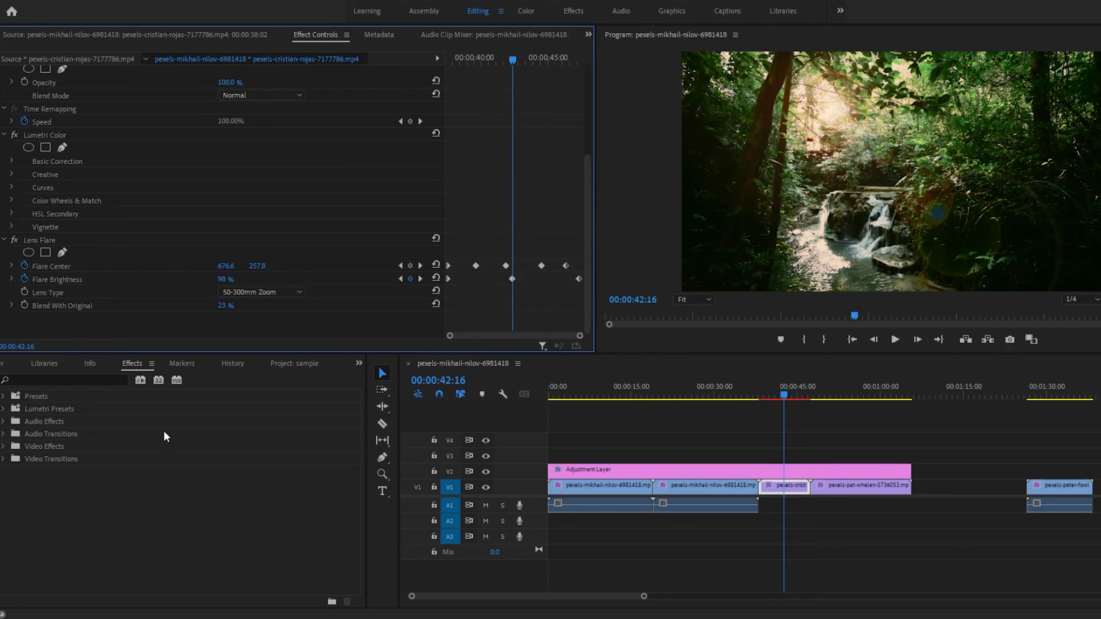
Apply the VR Light Rays immersive video transition at the cut between the third and fourth V1 clips
left_click(4, 459)
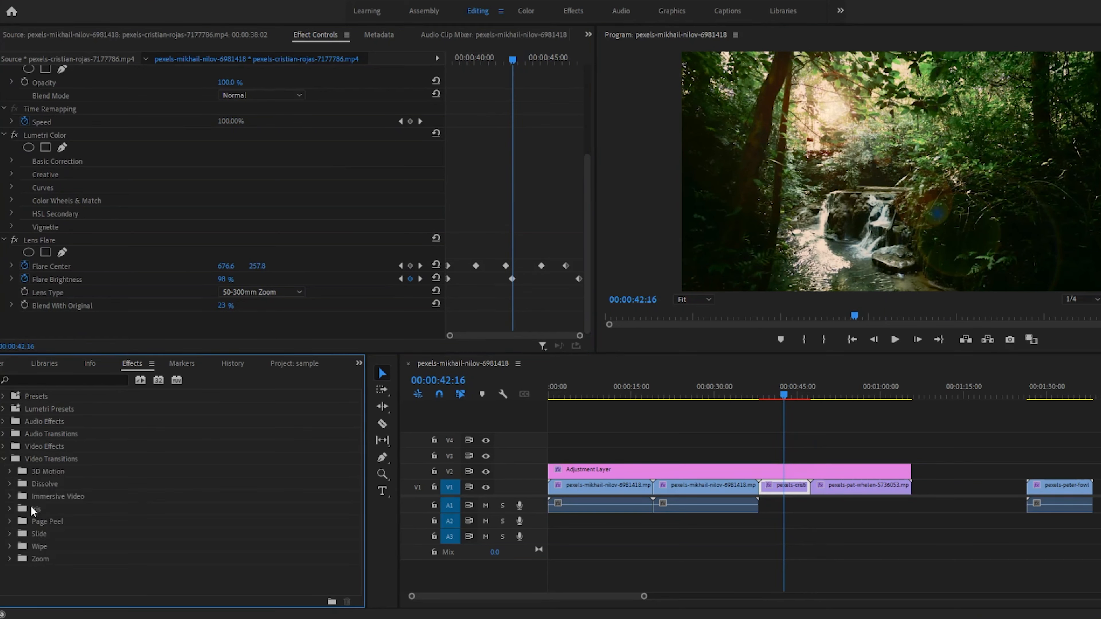
left_click(10, 498)
left_click_drag(357, 520, 356, 565)
left_click_drag(54, 498, 809, 487)
left_click(686, 319)
left_click_drag(804, 392, 807, 392)
Set the VR Light Rays transition's start point to -1657, 540 and its end point to 3540, 540
left_click(810, 488)
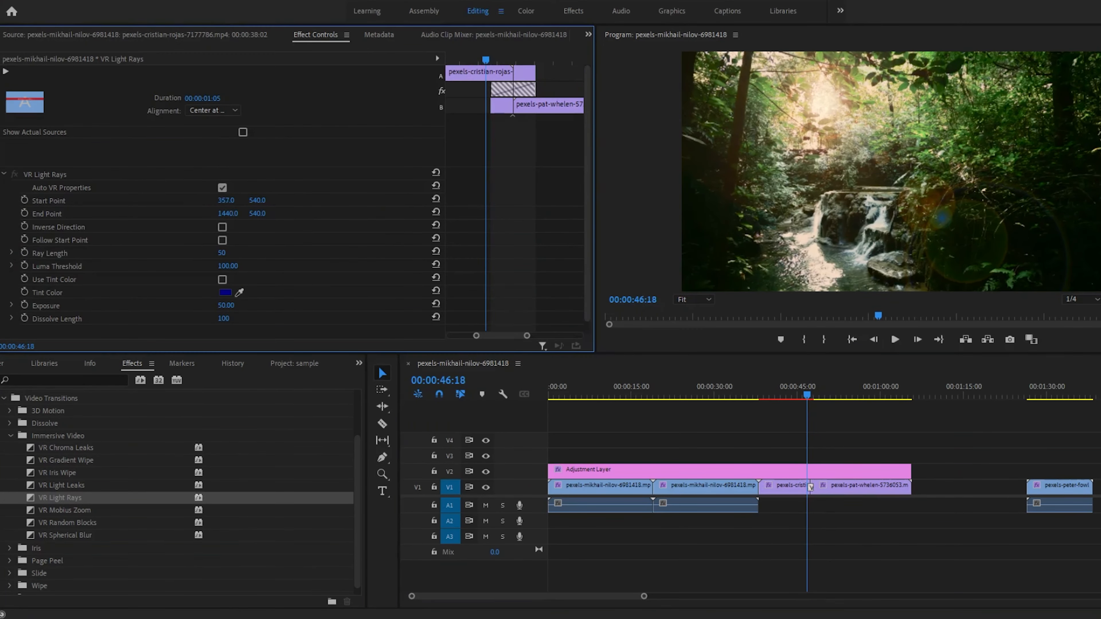
left_click(811, 394)
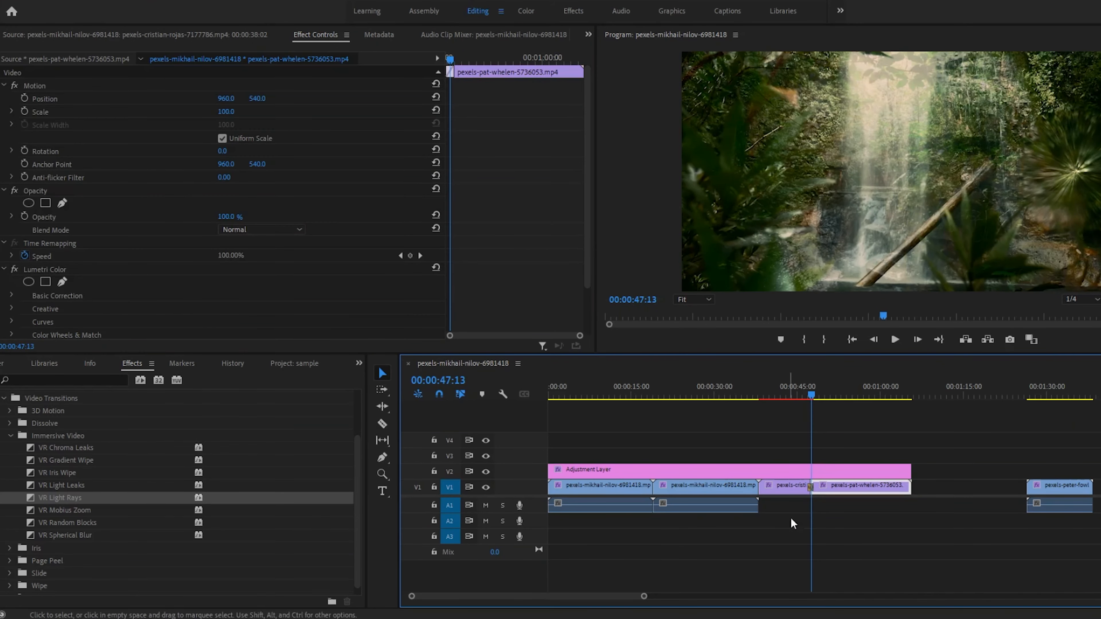
left_click(810, 487)
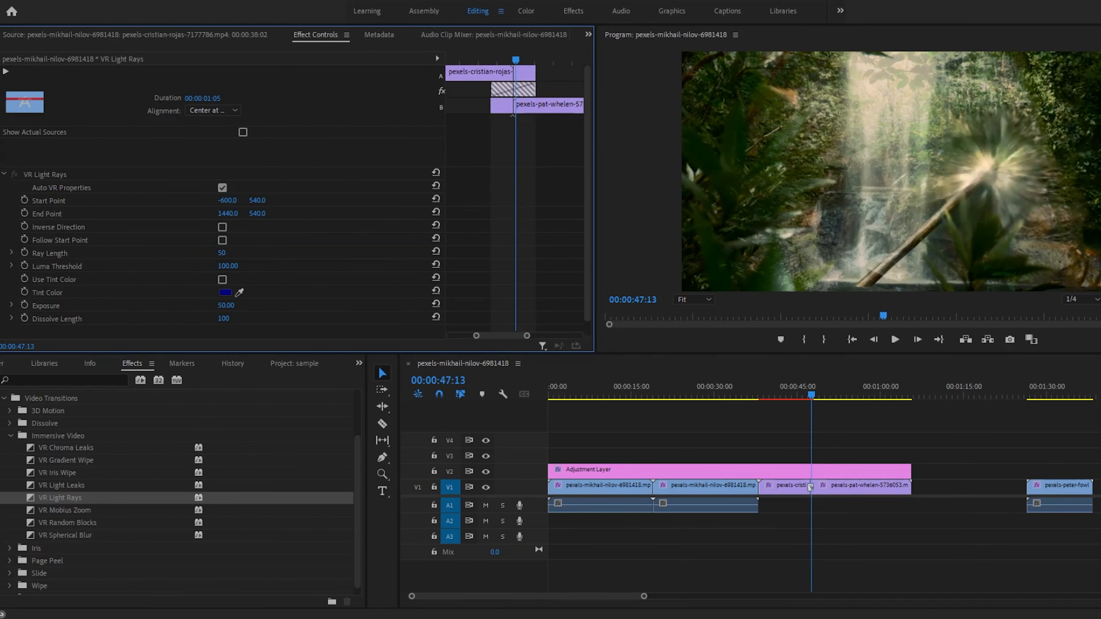
left_click_drag(230, 200, 218, 200)
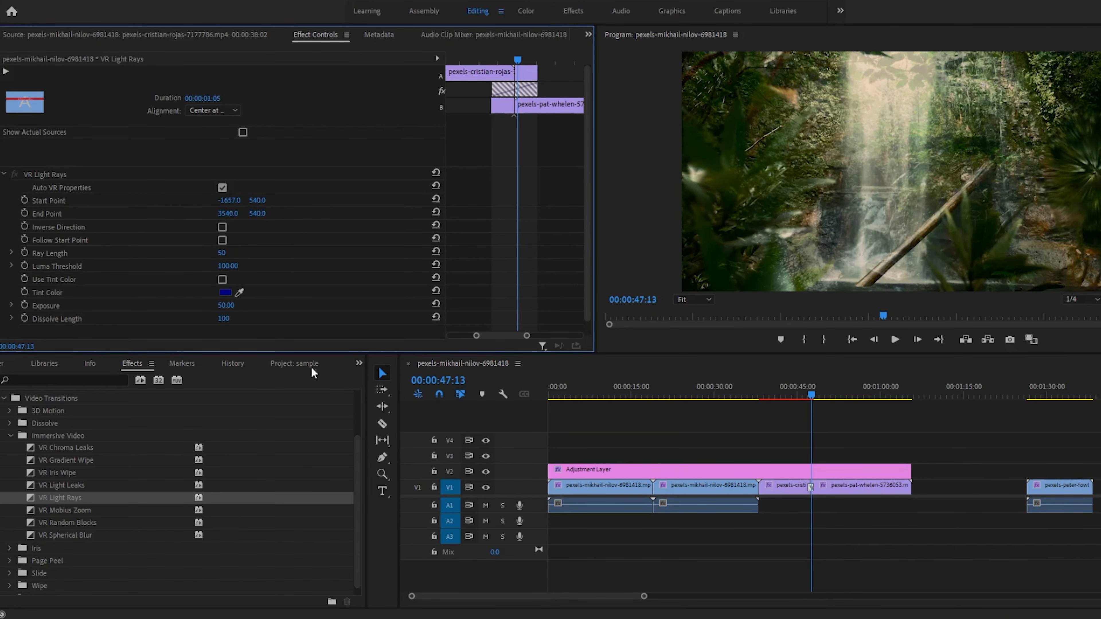
Play back the third V1 clip and its cut into the fourth to review the flare and the transition
left_click_drag(811, 395, 772, 392)
left_click(894, 339)
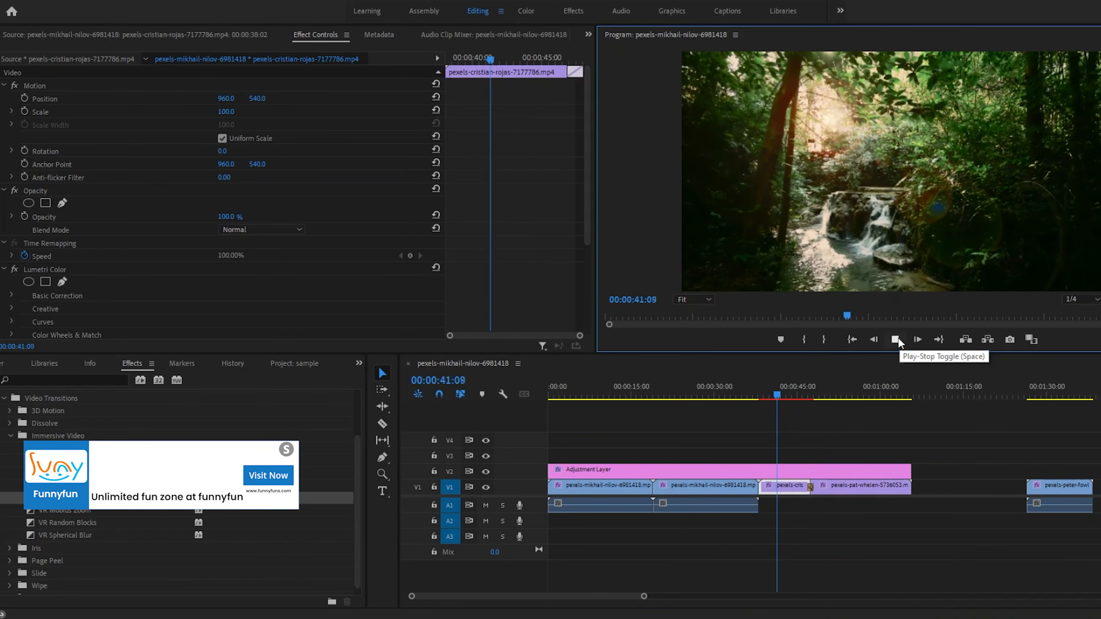
left_click(798, 393)
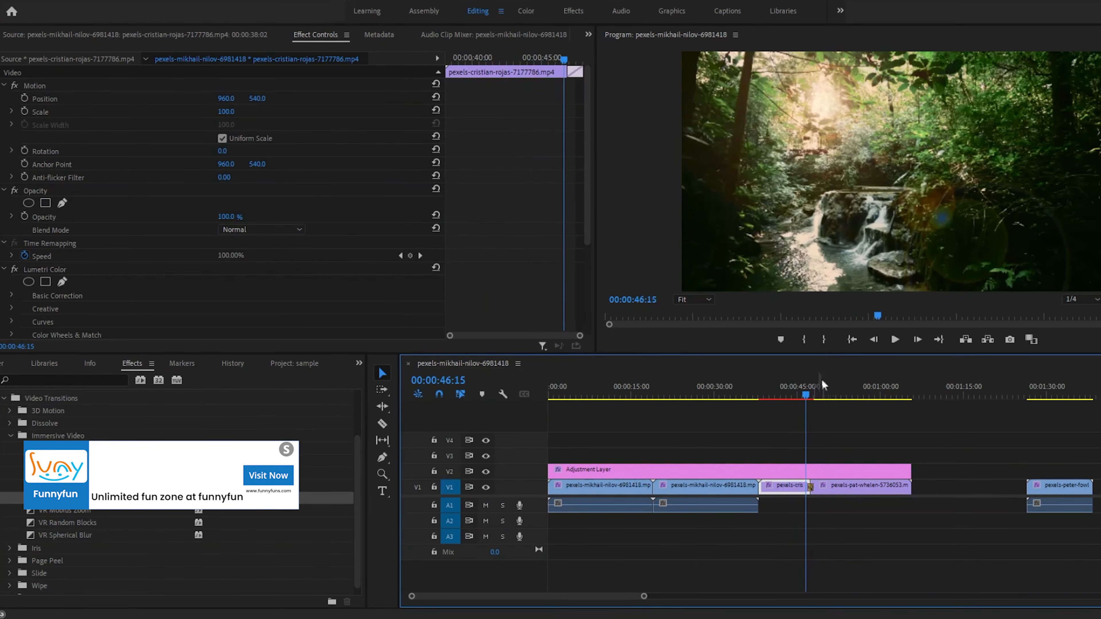
left_click(895, 340)
left_click(768, 390)
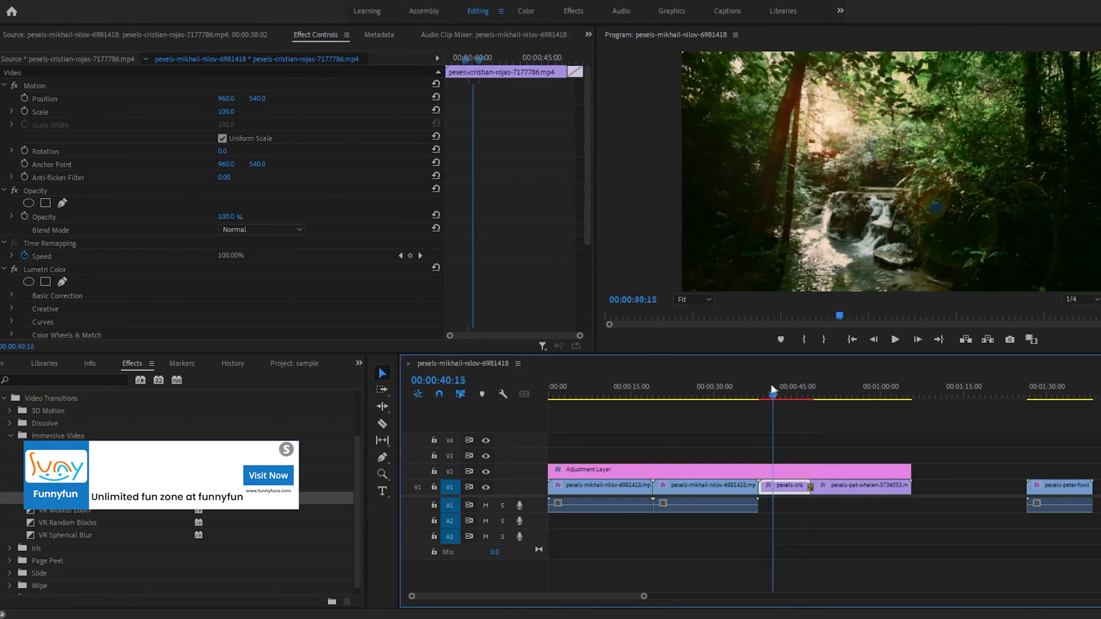
left_click(893, 340)
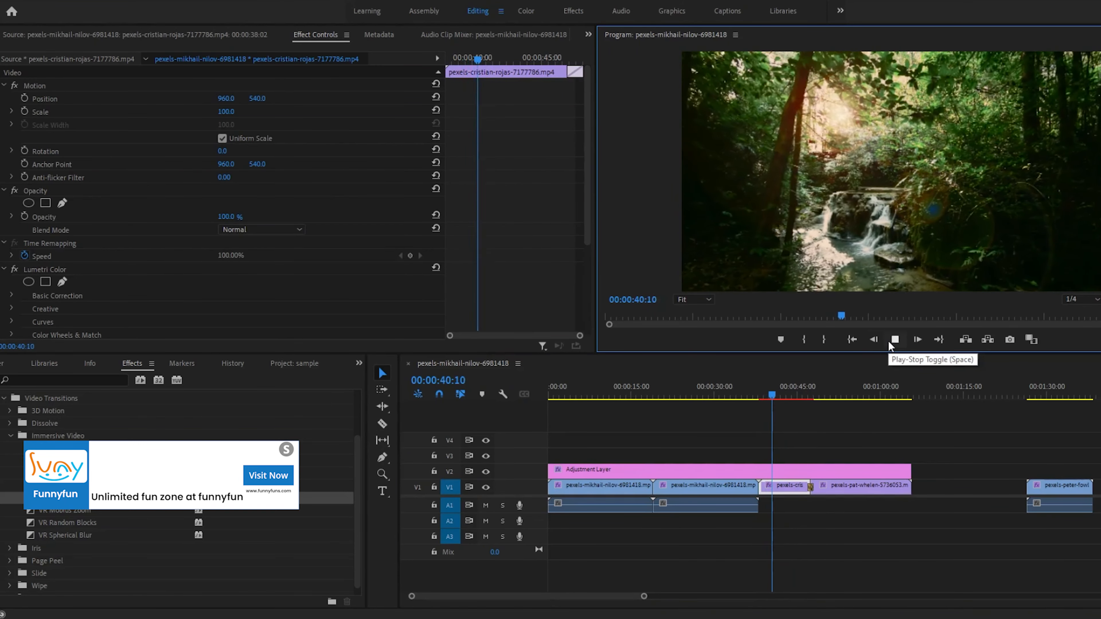
left_click_drag(757, 378, 802, 379)
left_click(894, 340)
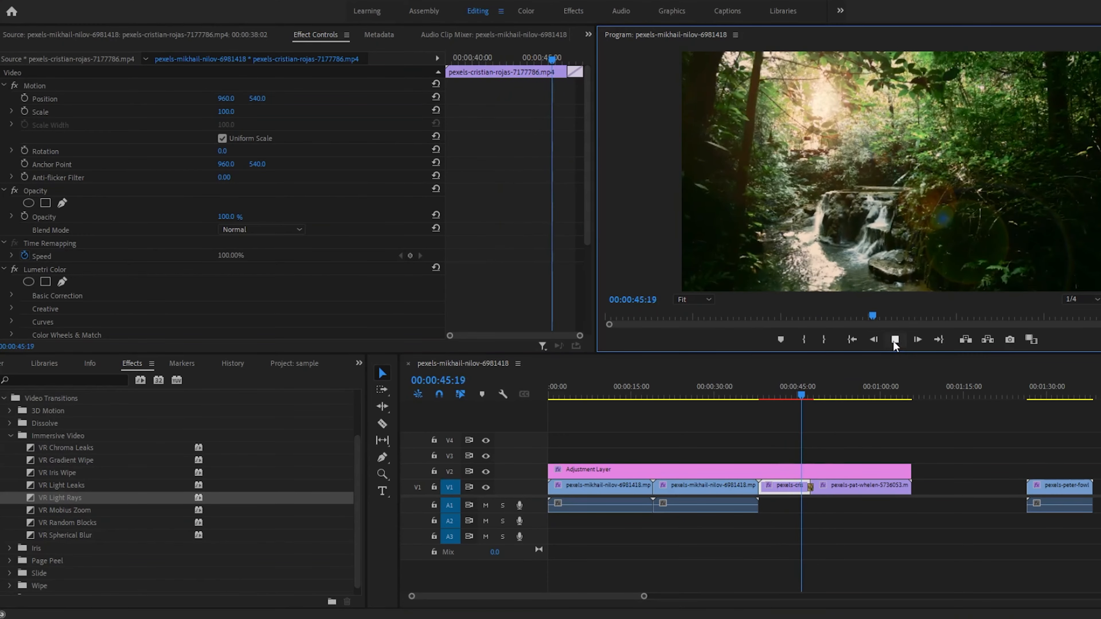
left_click(893, 340)
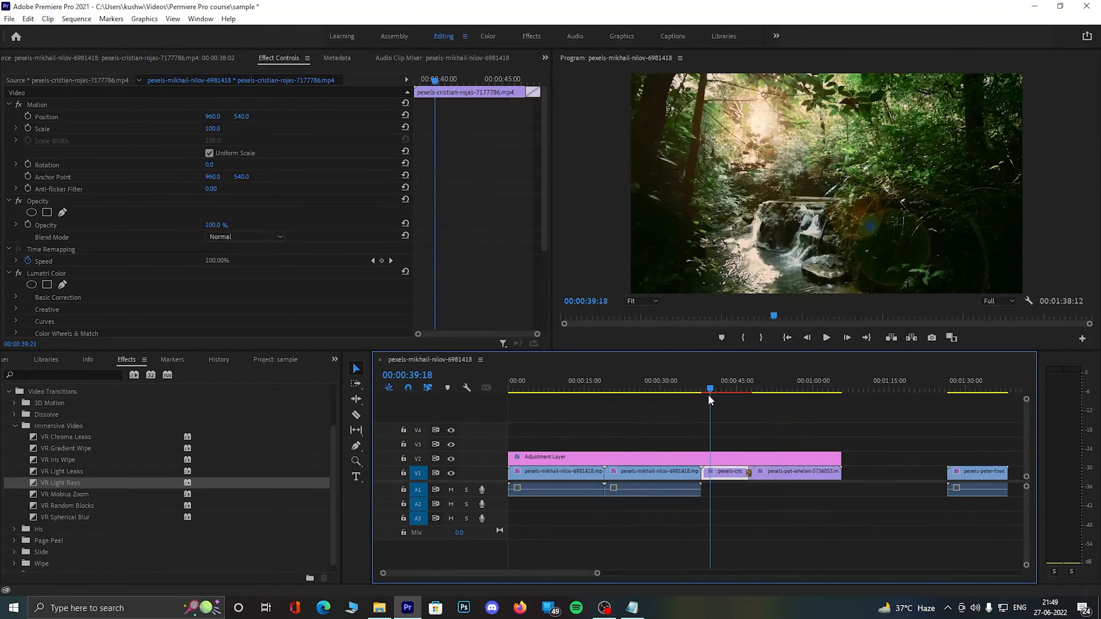
Create a new adjustment layer with the default video settings and place it on V3 over the clips
left_click_drag(710, 399, 560, 401)
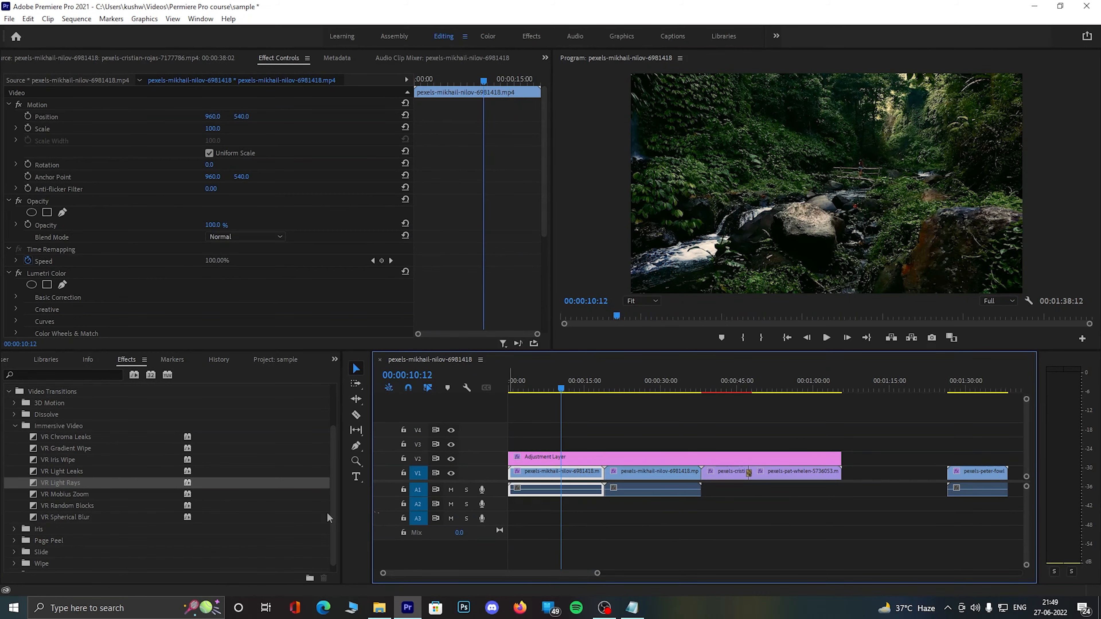
left_click(335, 359)
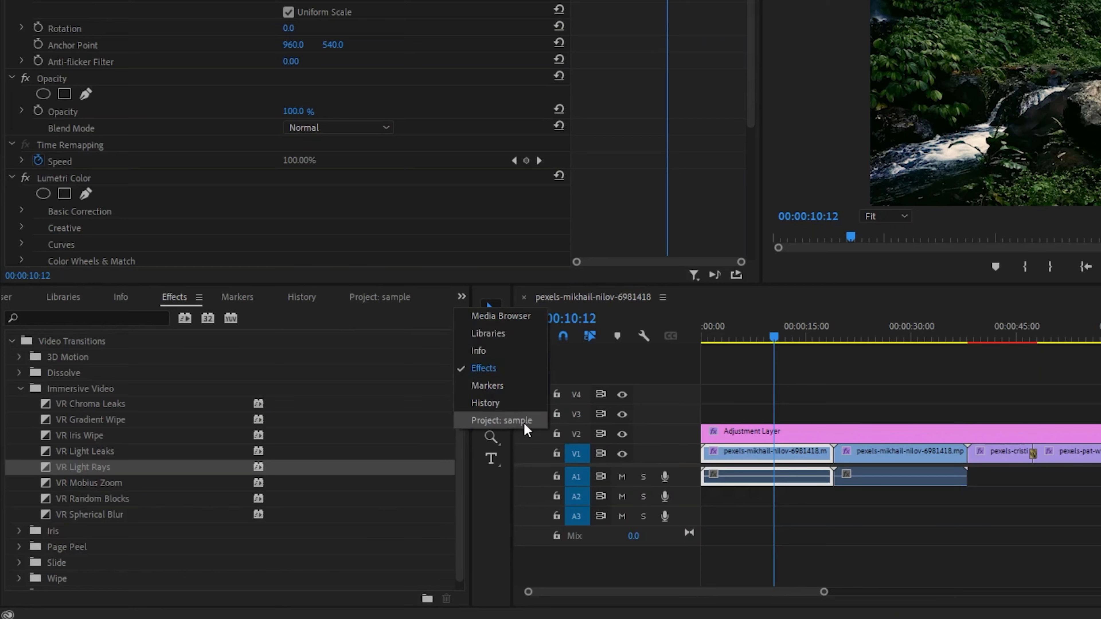
left_click(501, 420)
left_click(420, 591)
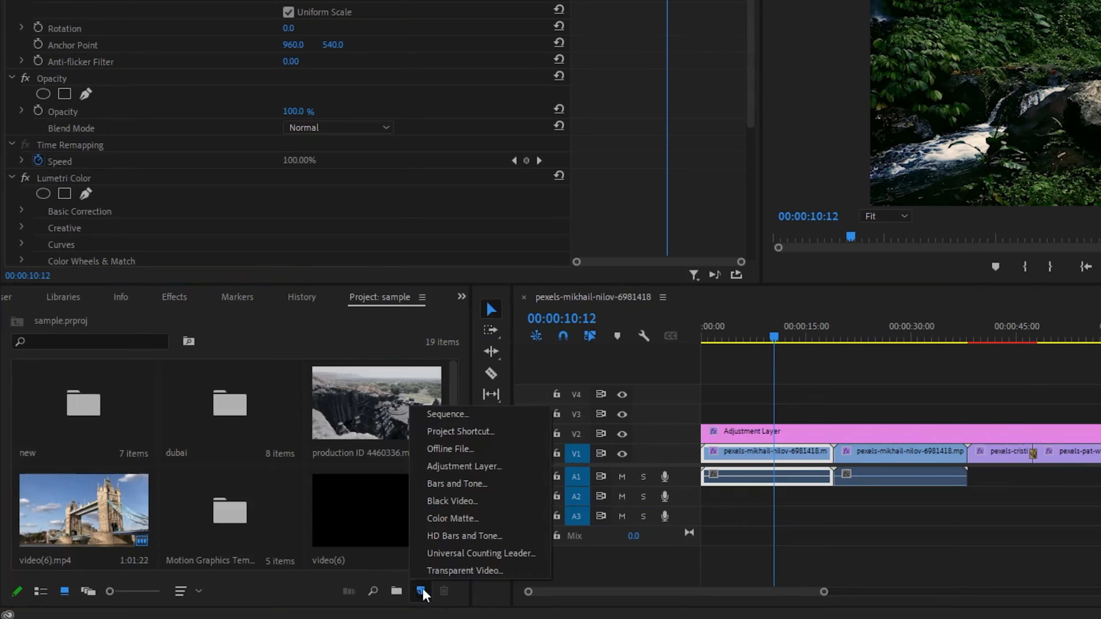
left_click(478, 461)
left_click(793, 280)
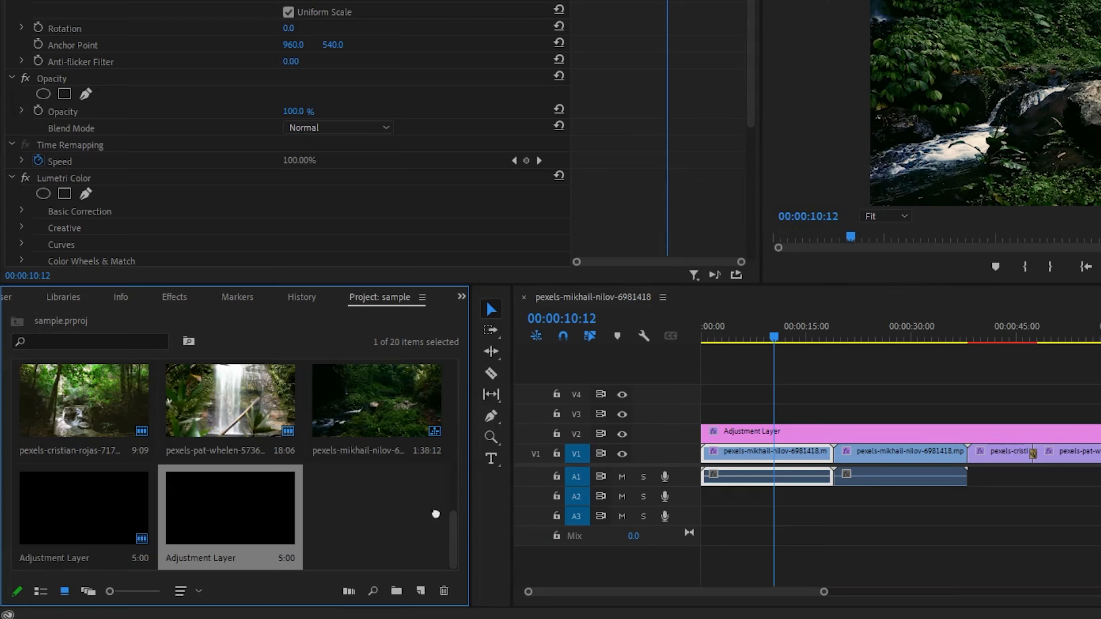
left_click_drag(230, 507, 742, 527)
left_click(673, 530)
Set the V3 adjustment layer's Faded Film to 27.2 in Lumetri Color and play back the footage
left_click(484, 439)
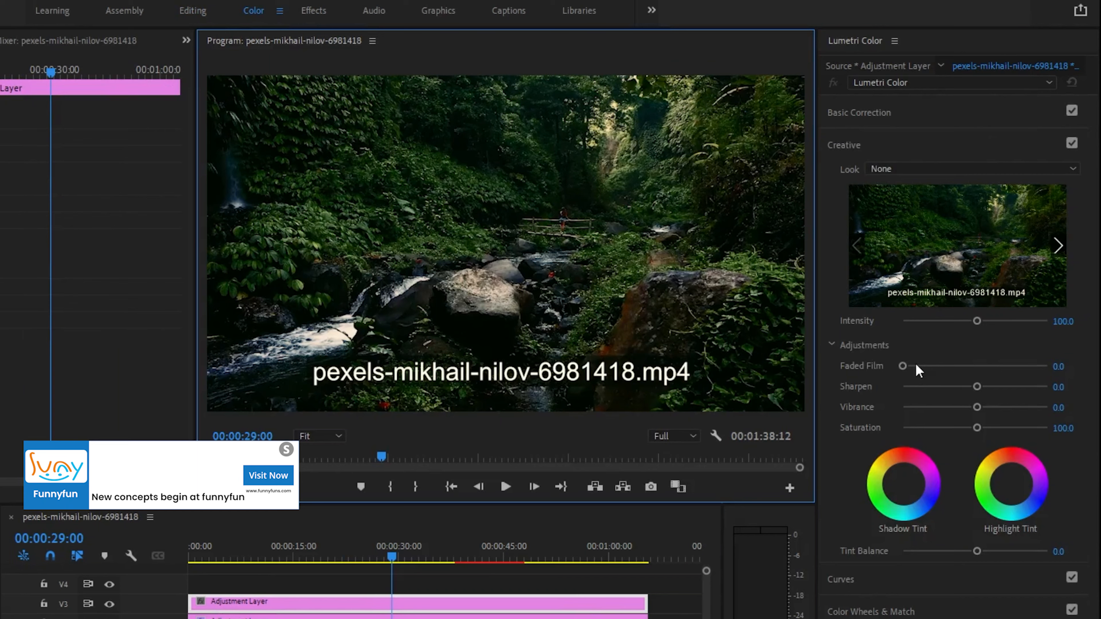
left_click_drag(916, 366, 941, 368)
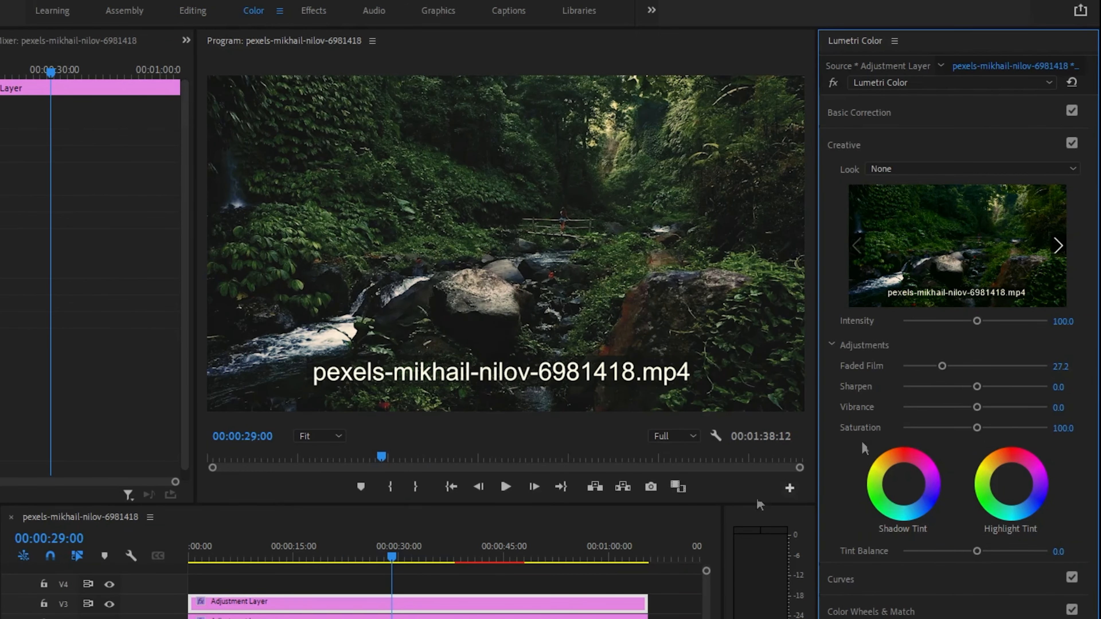
left_click_drag(388, 557, 256, 557)
left_click(504, 489)
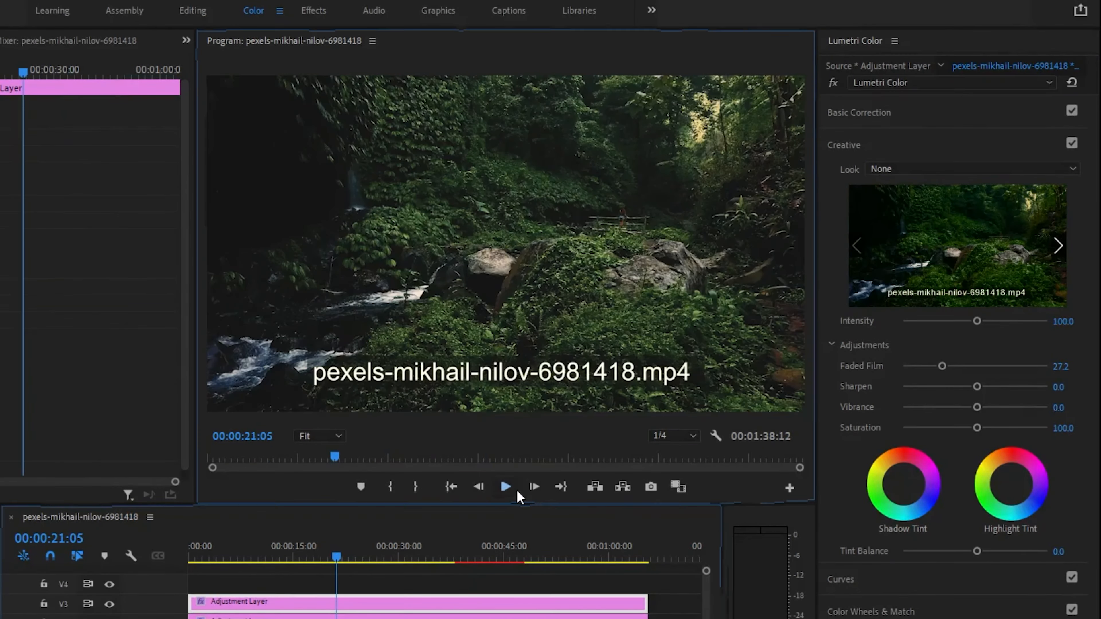
left_click(507, 487)
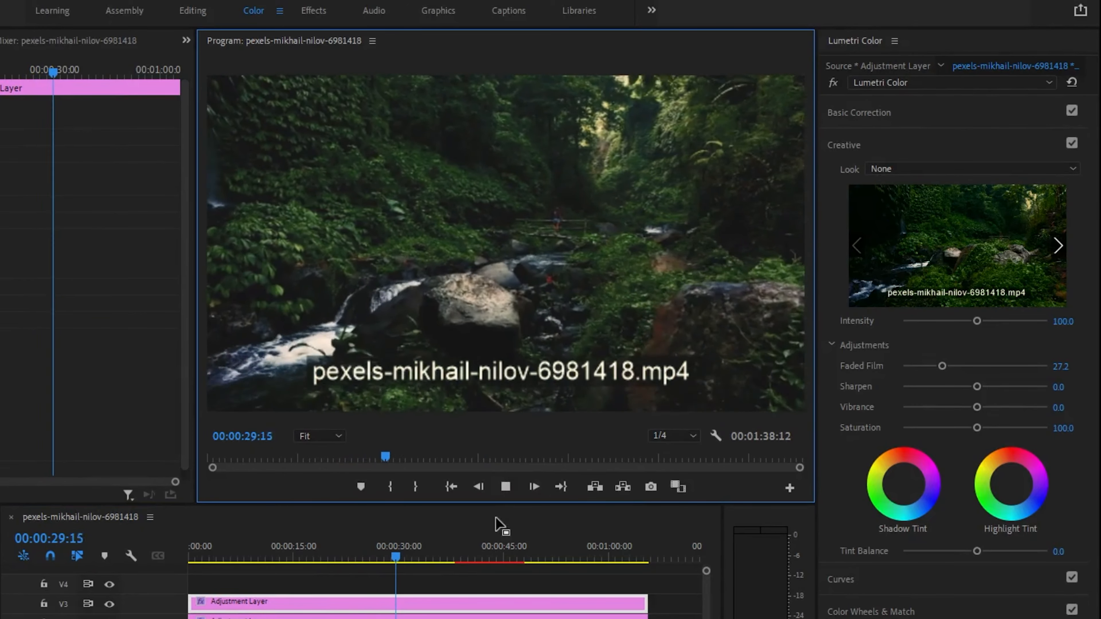
left_click(508, 491)
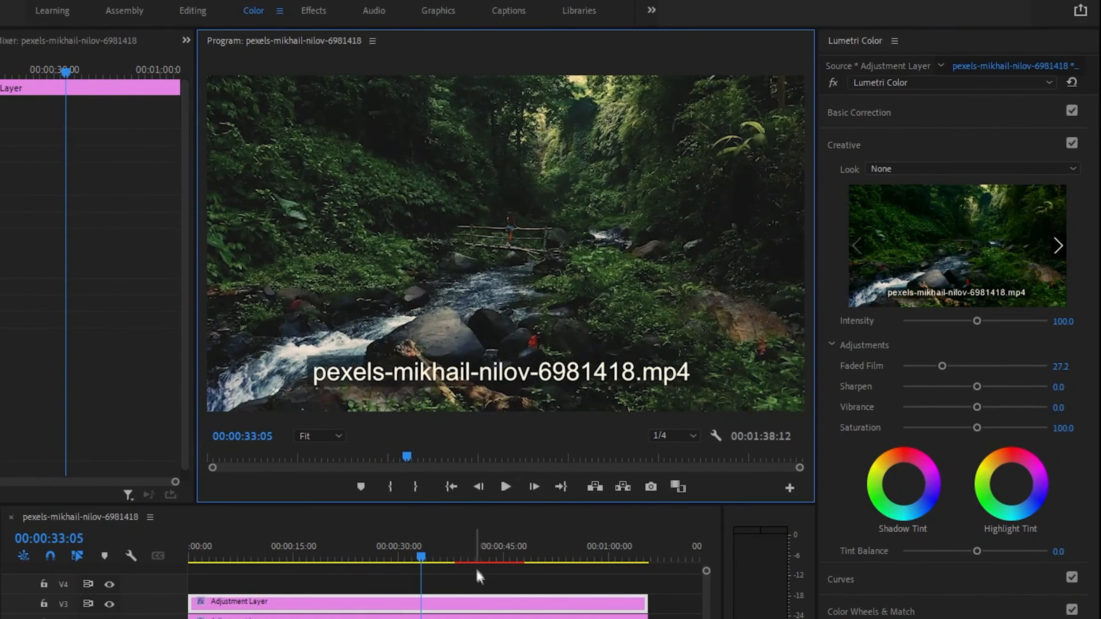
Compare the footage with V3 hidden and shown, and reduce the adjustment layer's Faded Film to about 19
left_click(109, 604)
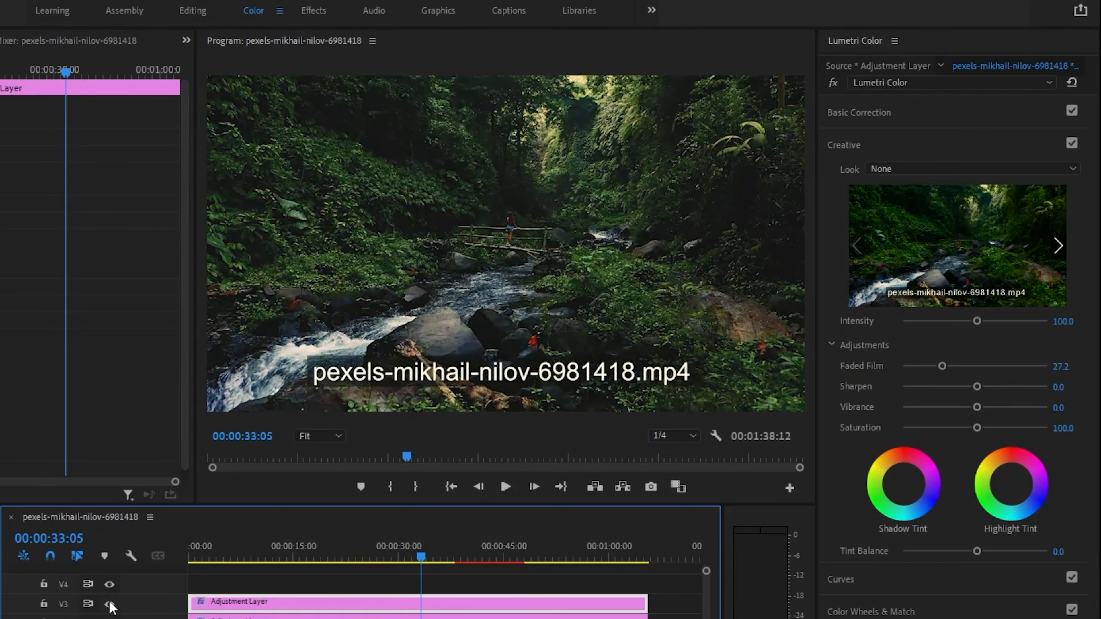
left_click(109, 604)
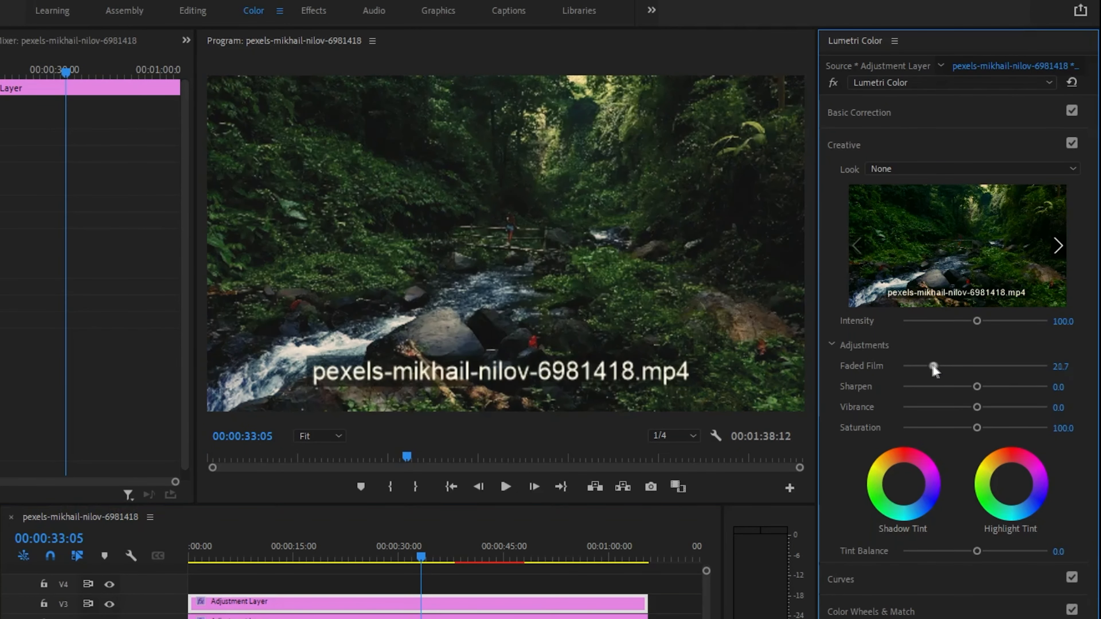
left_click_drag(925, 364, 929, 364)
left_click(1067, 365)
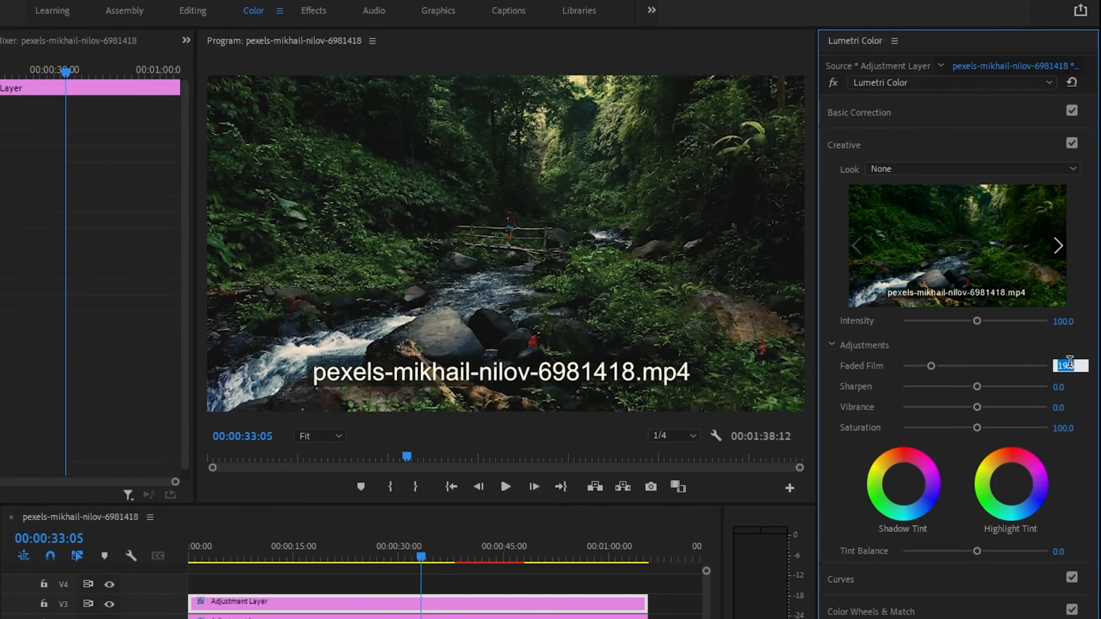
left_click_drag(489, 556, 218, 537)
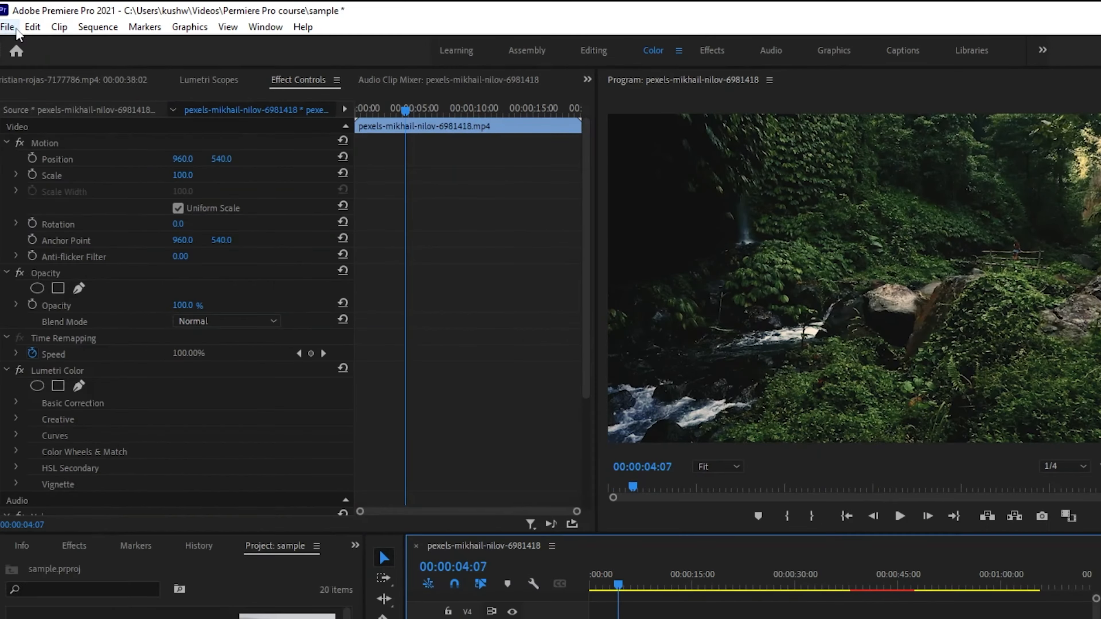
Create a black color matte at 1920 × 1080 and 25.00 fps with the default name and place it on V4 over the clips
left_click(8, 26)
mouse_move(52, 45)
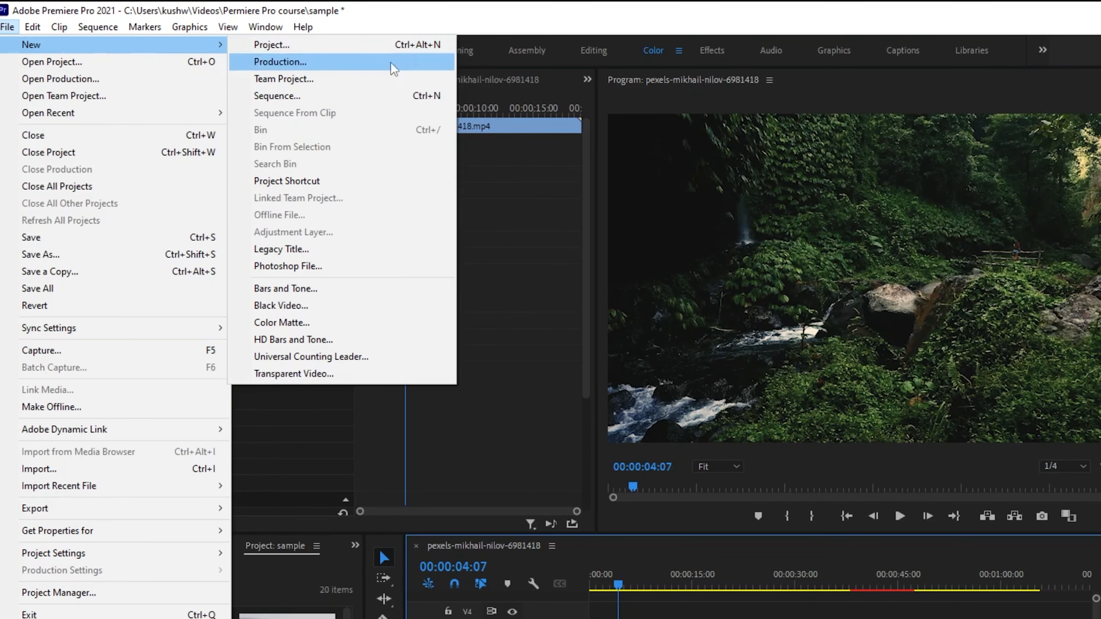
left_click(417, 322)
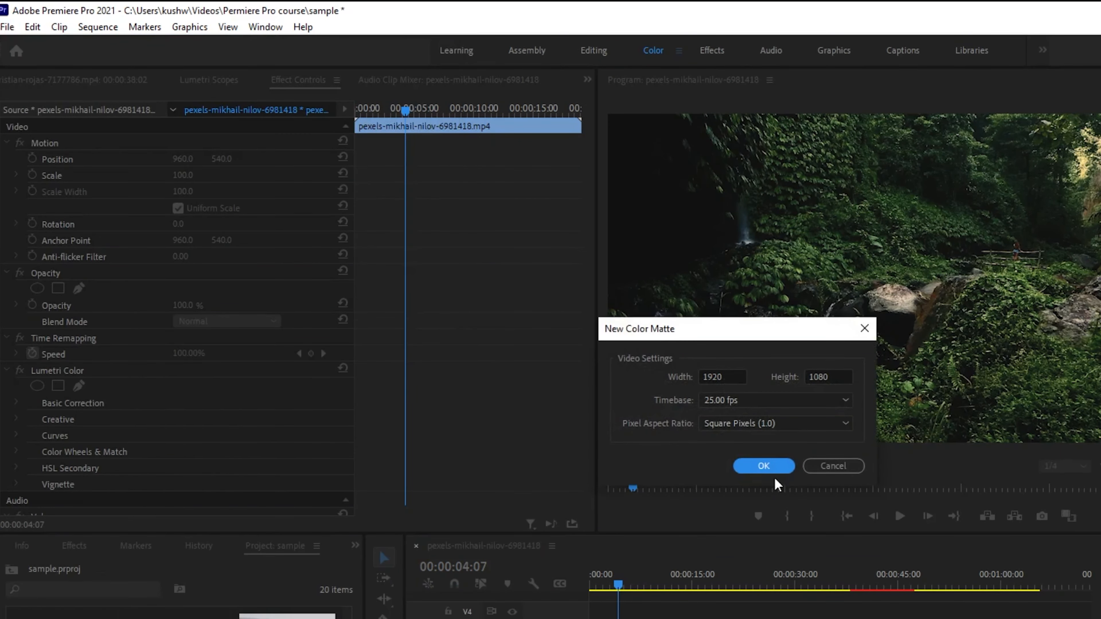
left_click(761, 466)
key("Return")
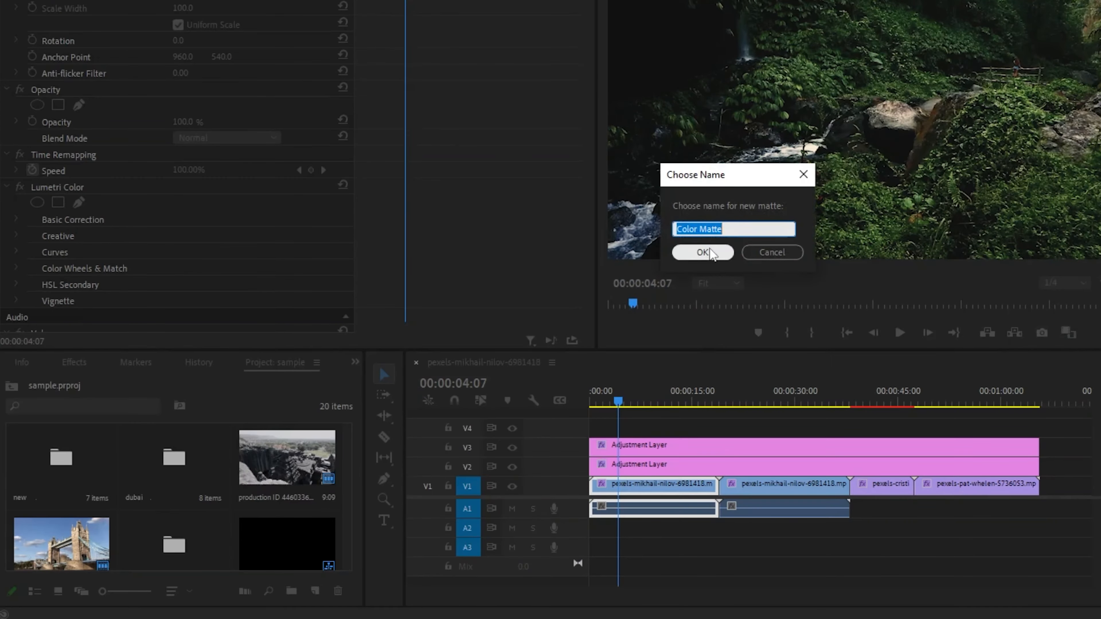
left_click(702, 252)
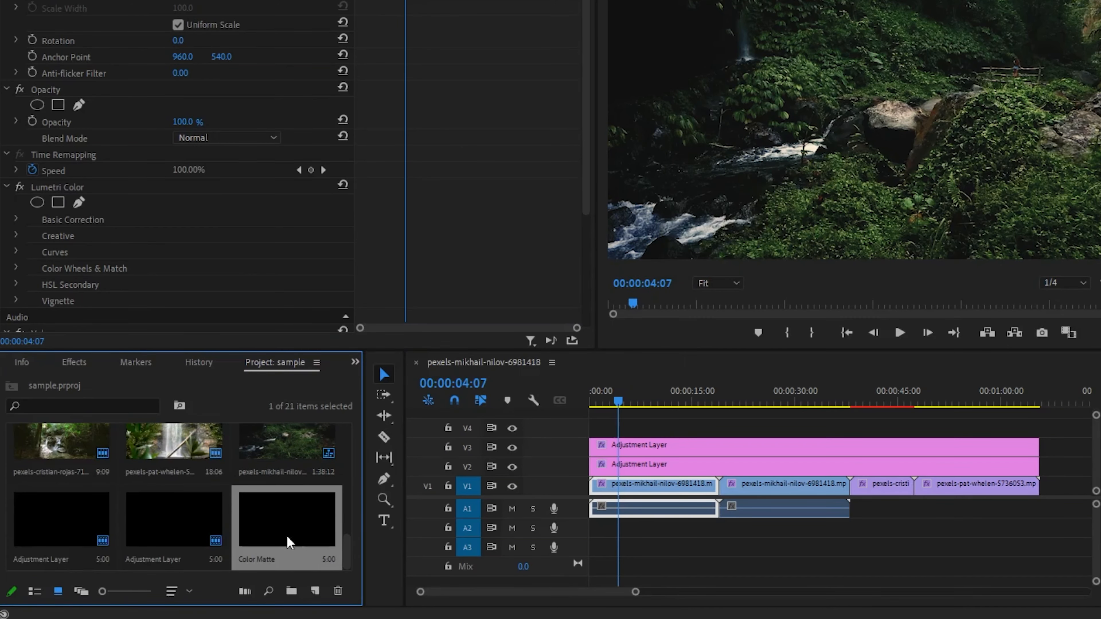
left_click_drag(288, 542, 605, 429)
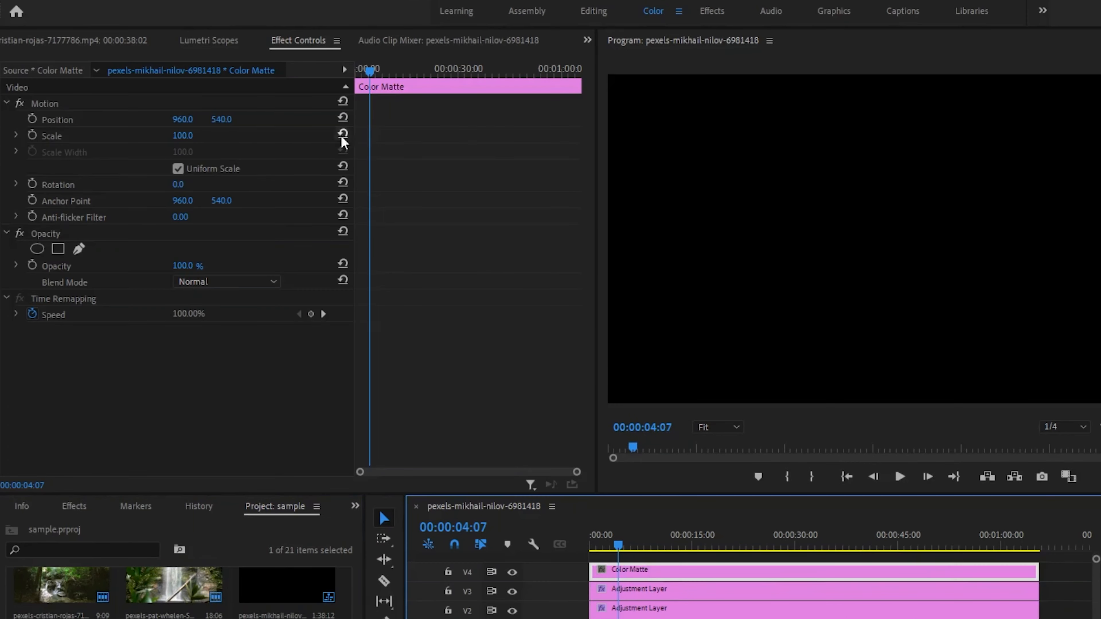
Set the V4 matte's vertical position to 1507 as a lower bar, and duplicate it onto V5 at -433 as an upper bar
left_click_drag(221, 119, 640, 118)
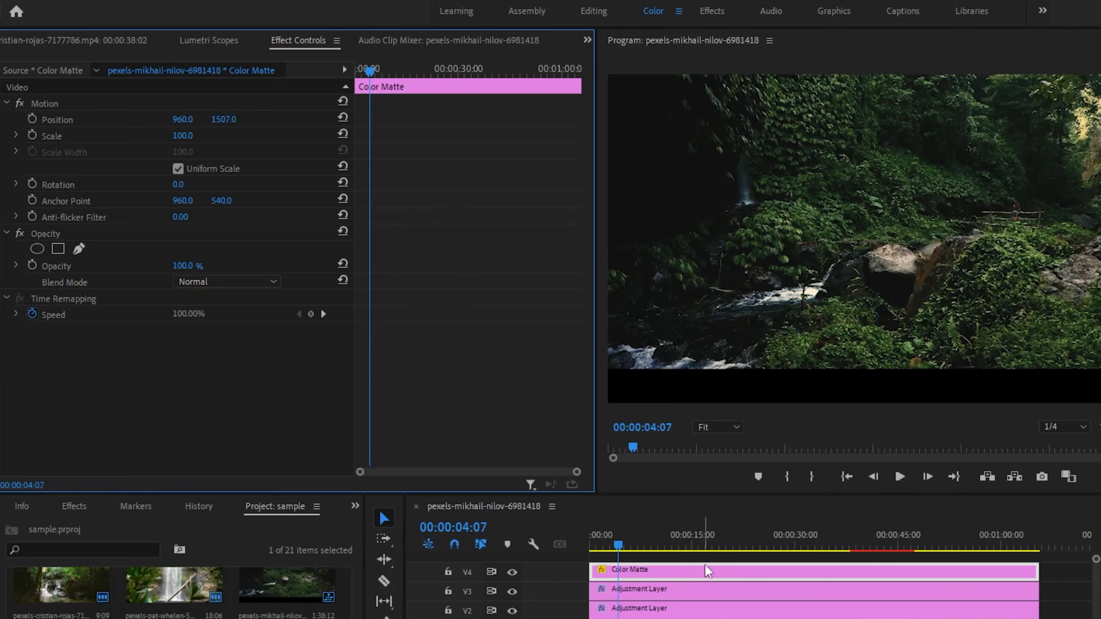
left_click_drag(707, 572, 731, 527)
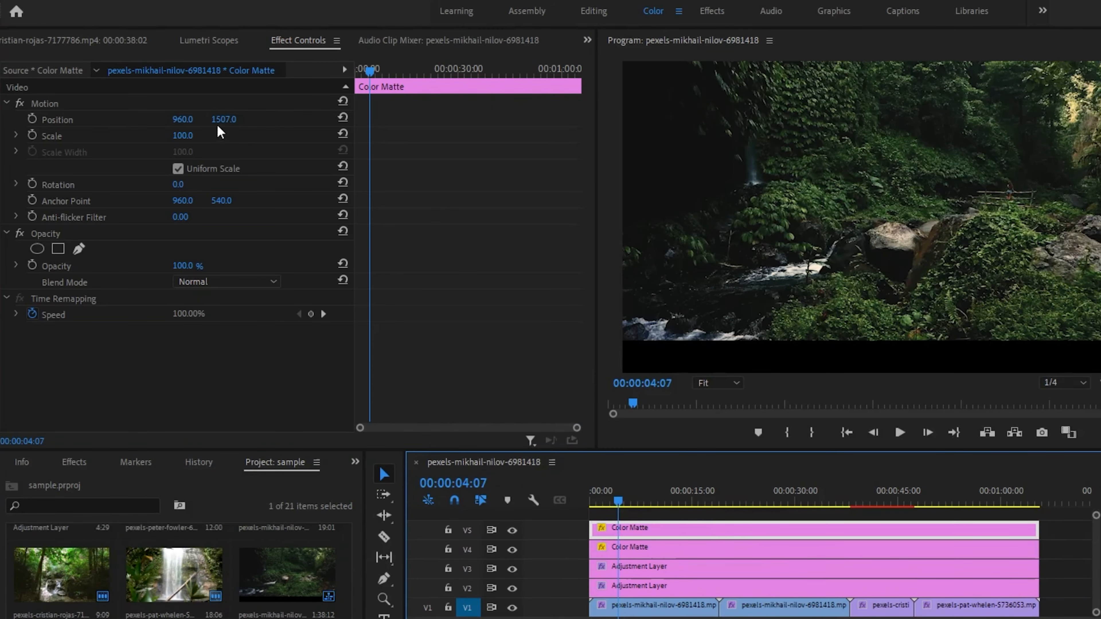
left_click_drag(221, 120, 12, 119)
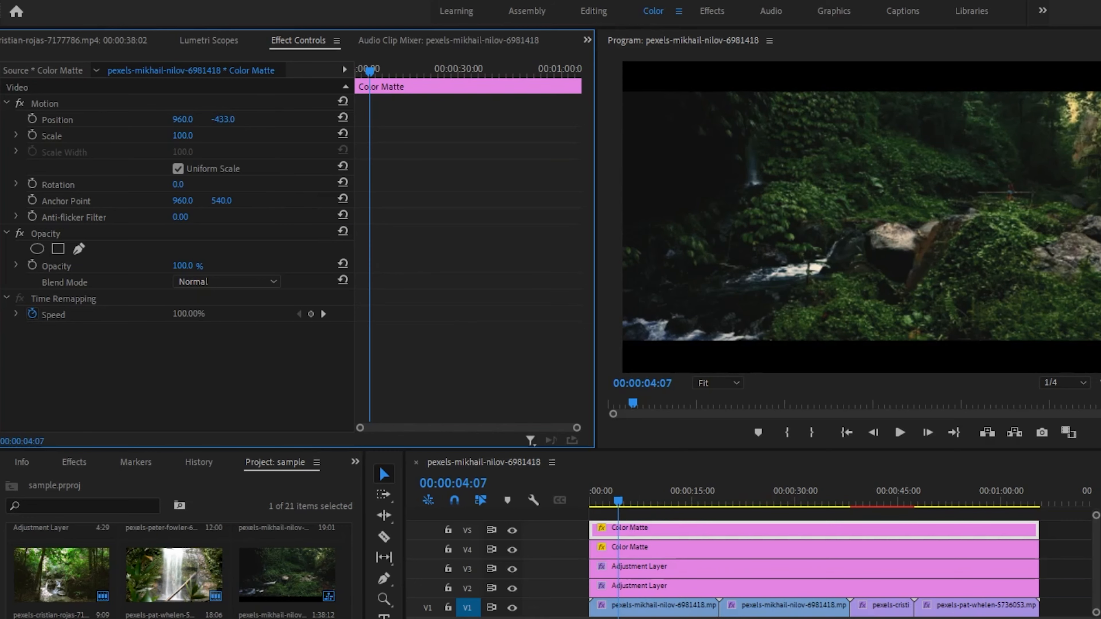
Play back the edited footage from the second V1 clip to review the black letterbox bars
left_click(718, 489)
key("space")
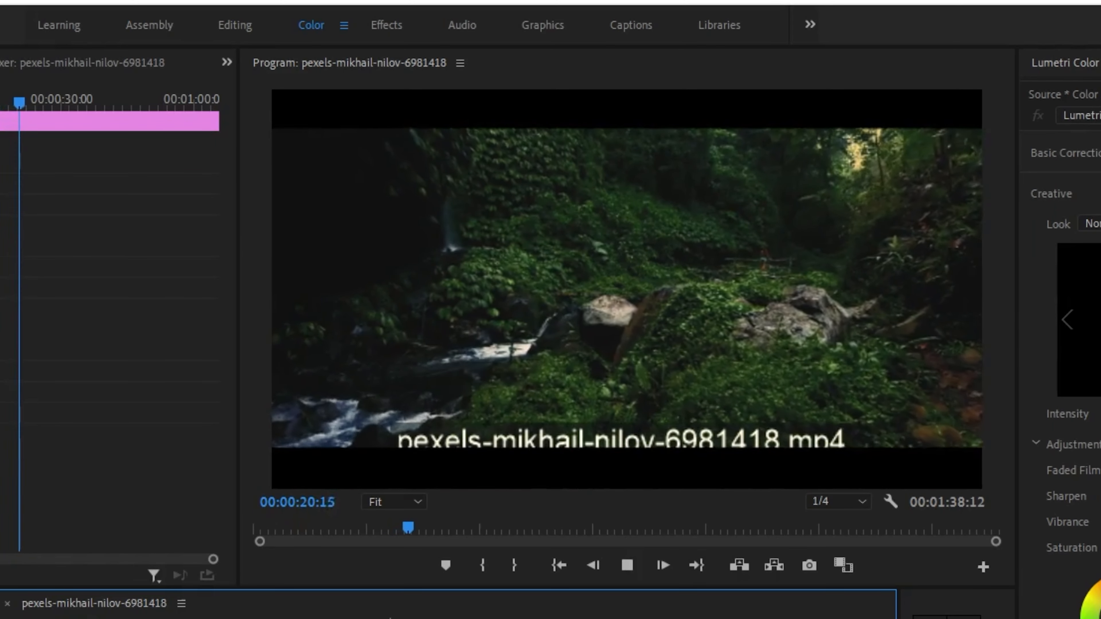
key("space")
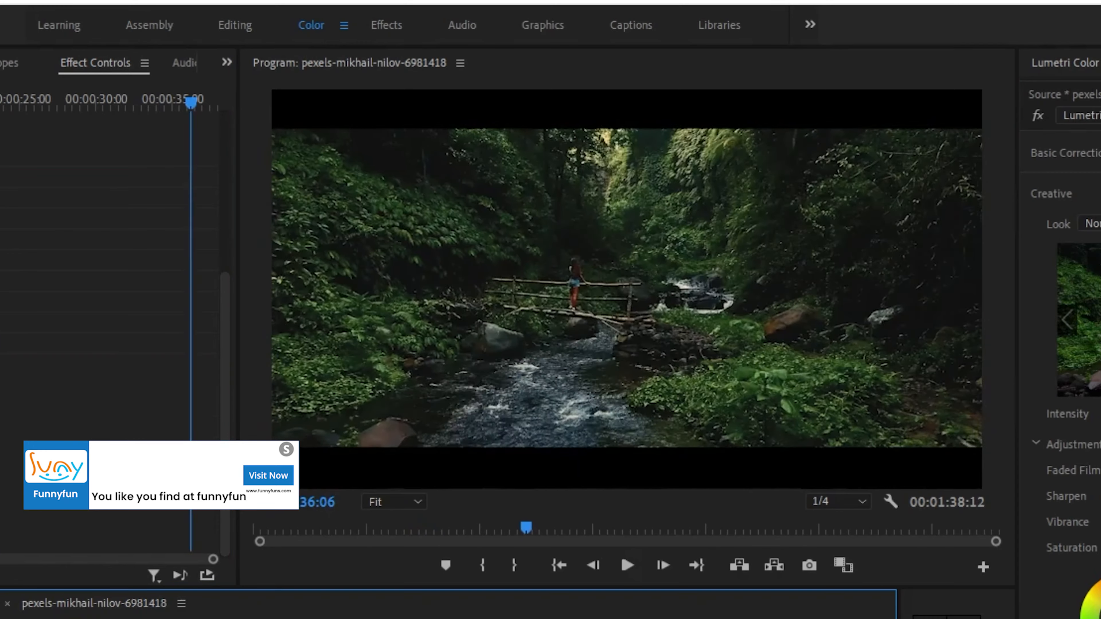
key("space")
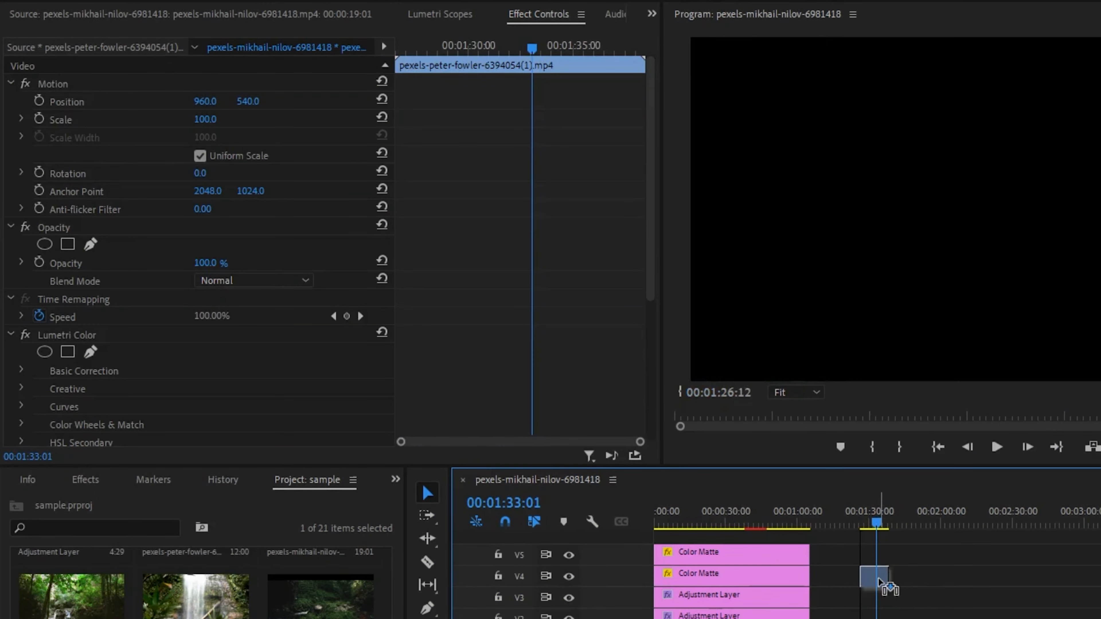
Place the pexels-peter-fowler waterfall clip on V4 beyond the edit and pen-draw an opacity mask around the falls and adjoining cliff
left_click_drag(879, 579, 879, 579)
left_click_drag(864, 523, 876, 528)
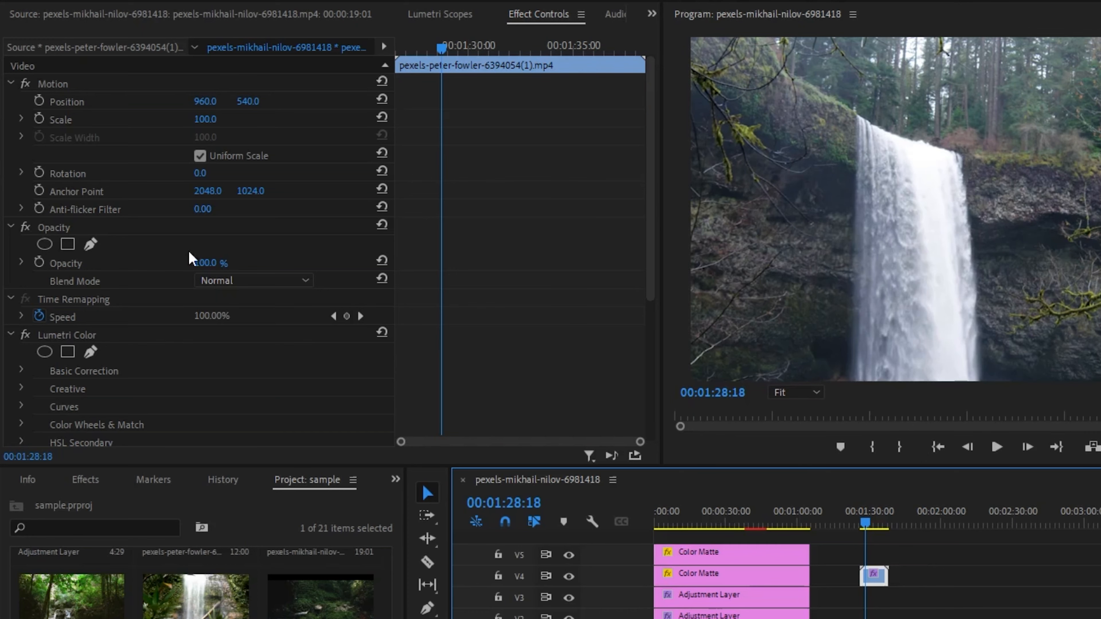
left_click(90, 244)
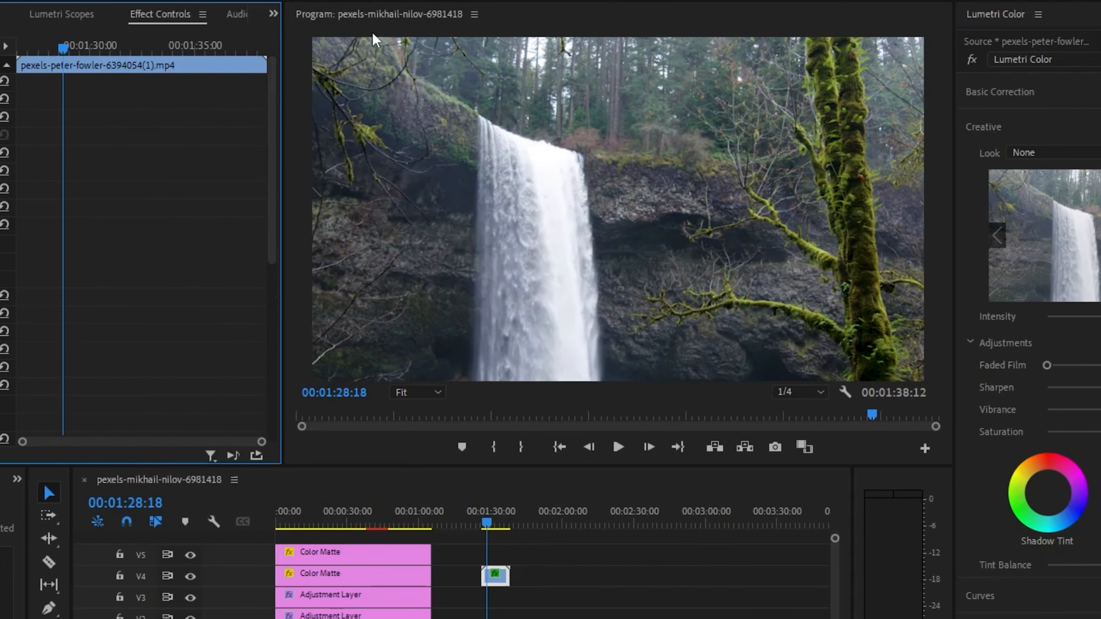
left_click(380, 41)
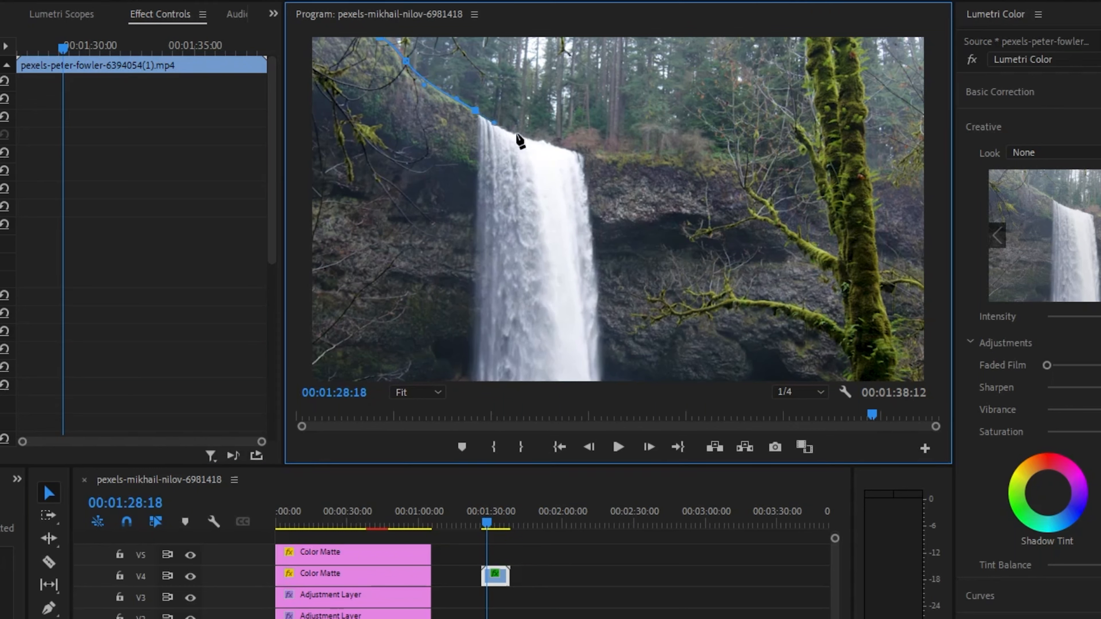
left_click_drag(594, 252, 592, 262)
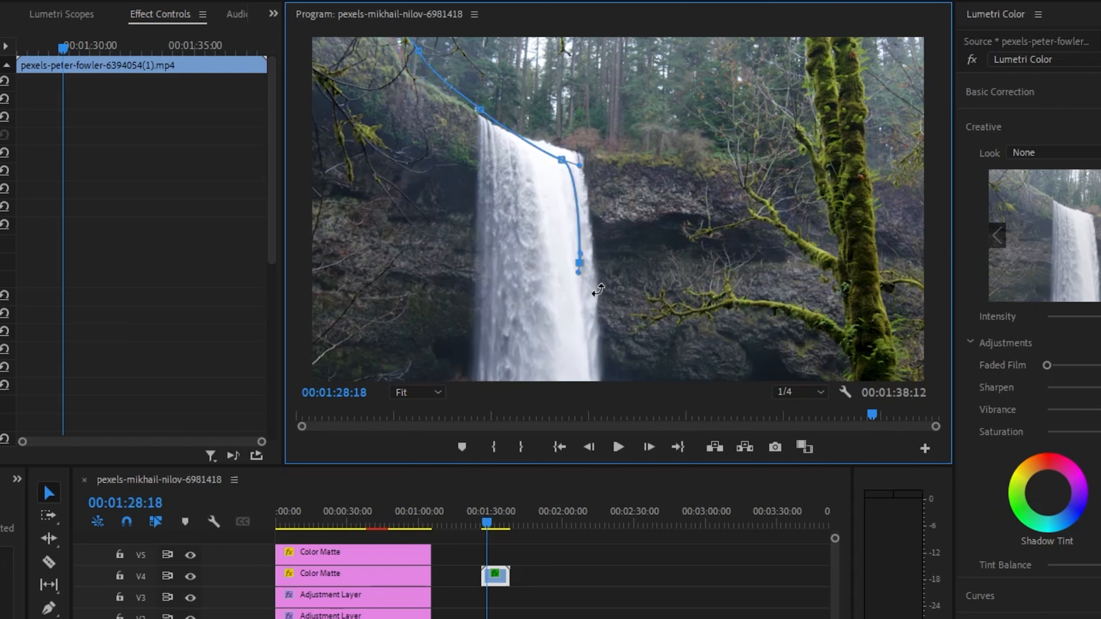
key("ctrl+z")
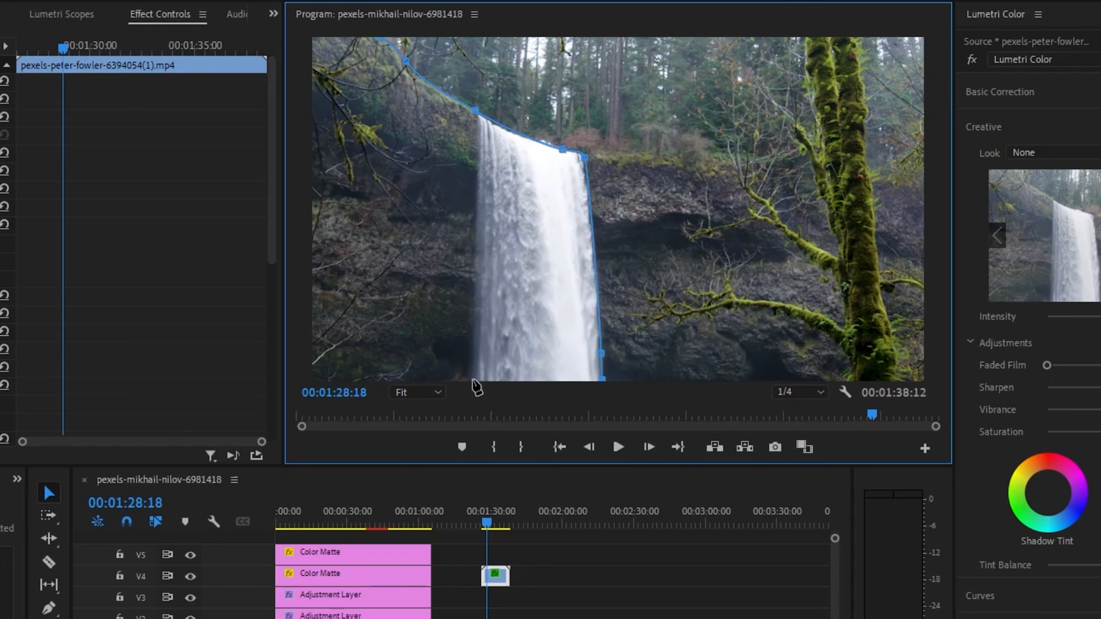
left_click_drag(315, 338, 293, 125)
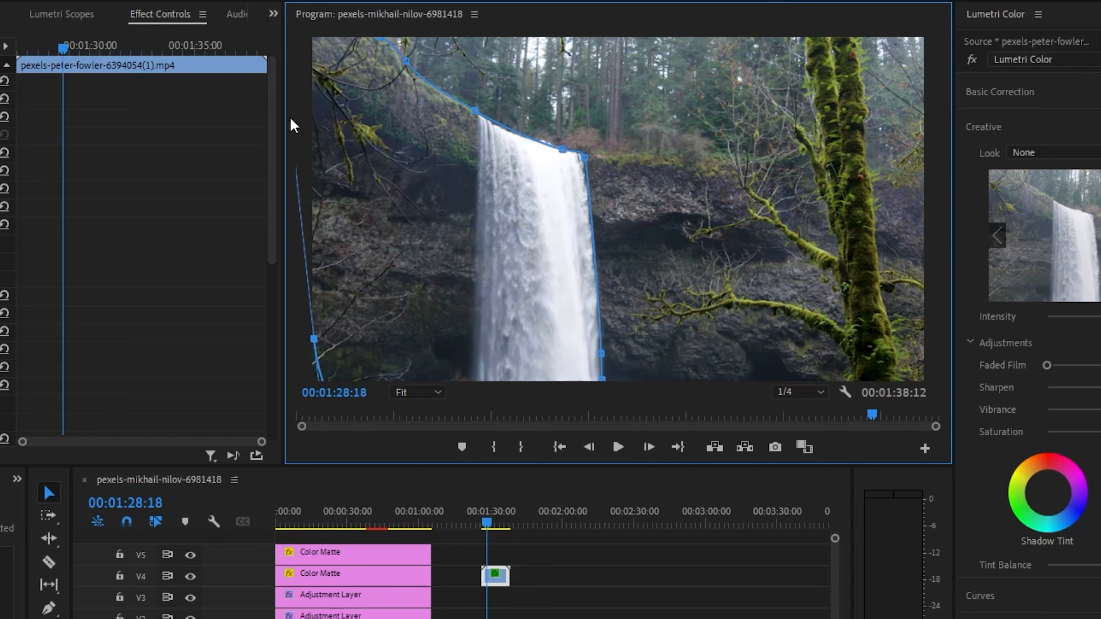
left_click(379, 39)
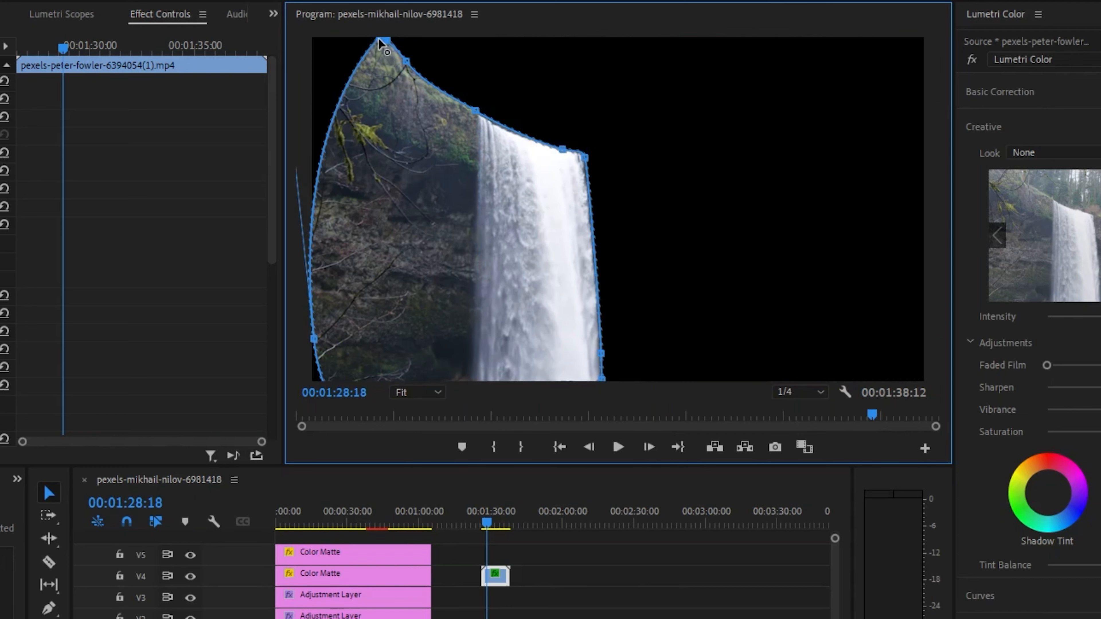
left_click_drag(338, 107, 282, 56)
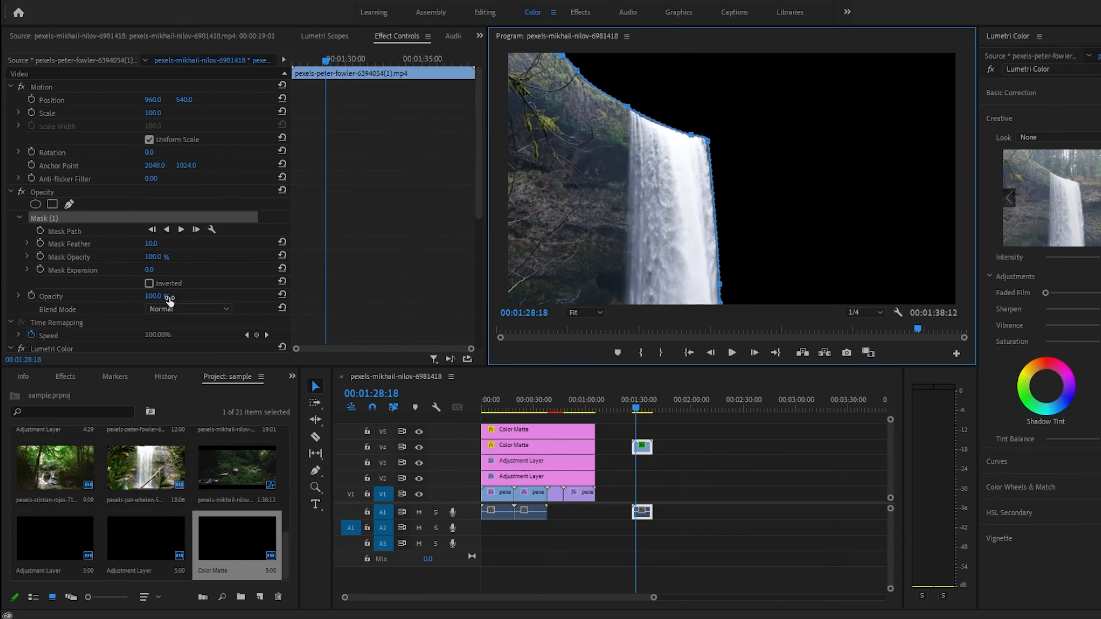
Set the waterfall mask's Mask Feather to 44 and play and scrub through the clip to check its soft edge
left_click_drag(152, 245, 178, 248)
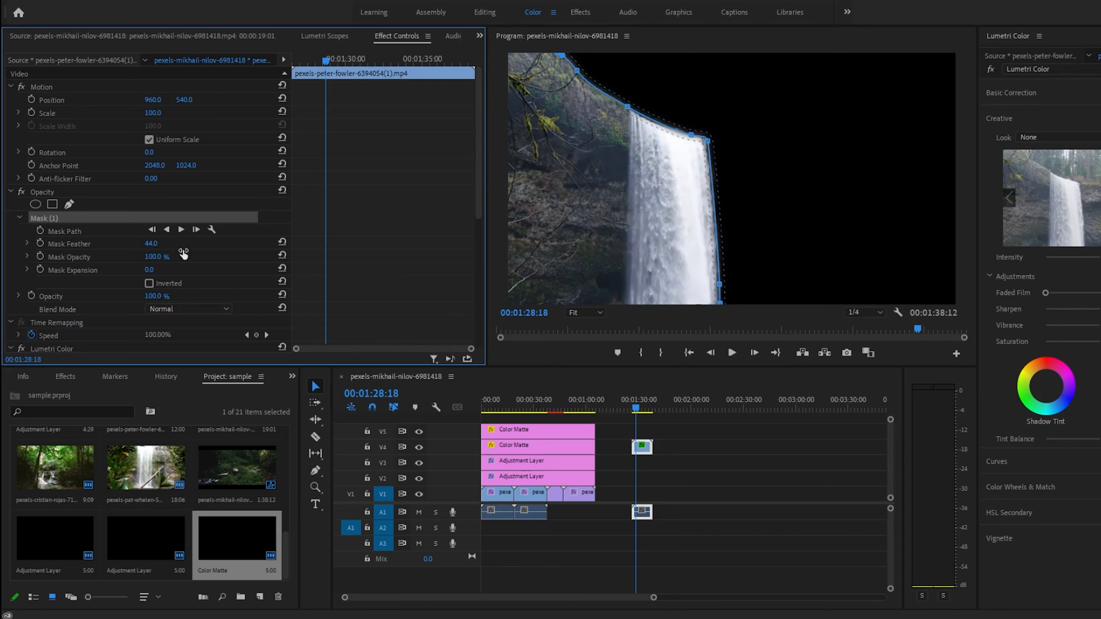
key("space")
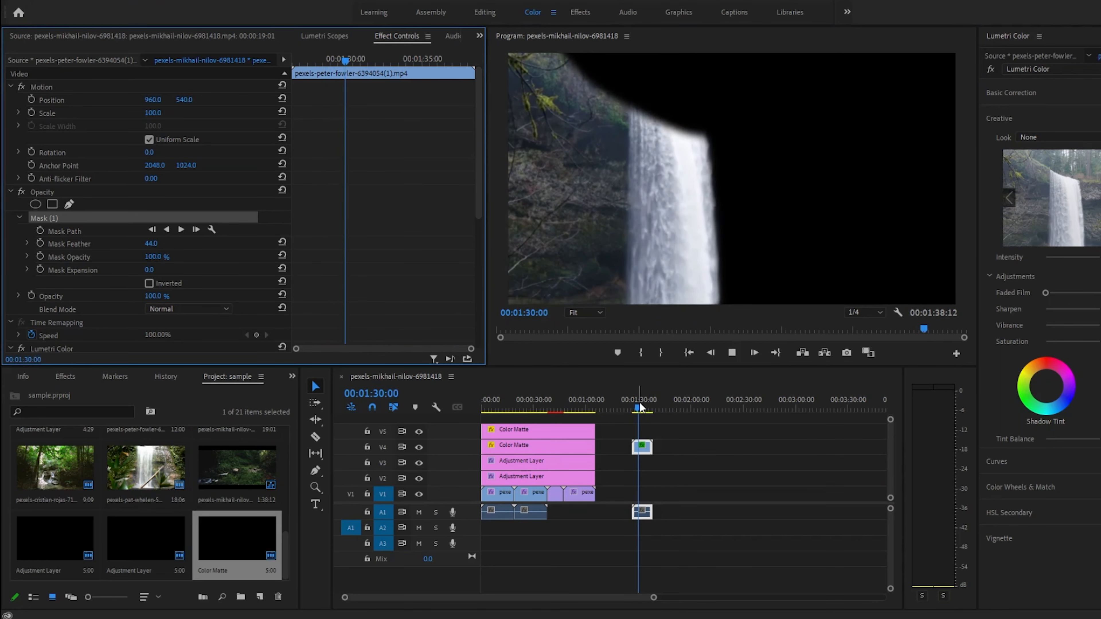
left_click_drag(640, 407, 631, 407)
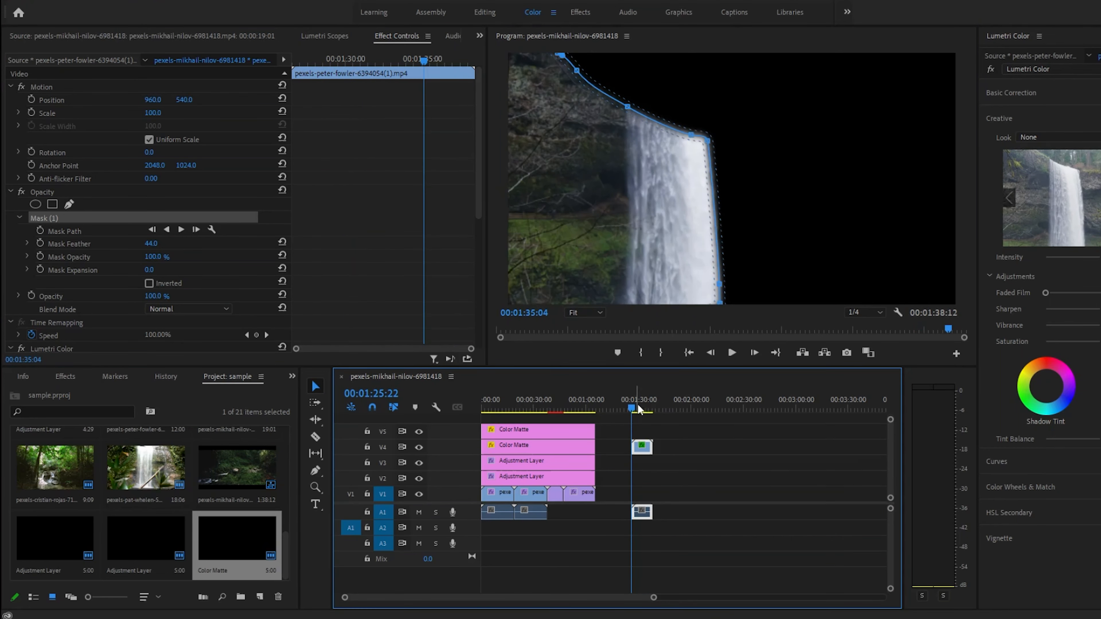
left_click(643, 408)
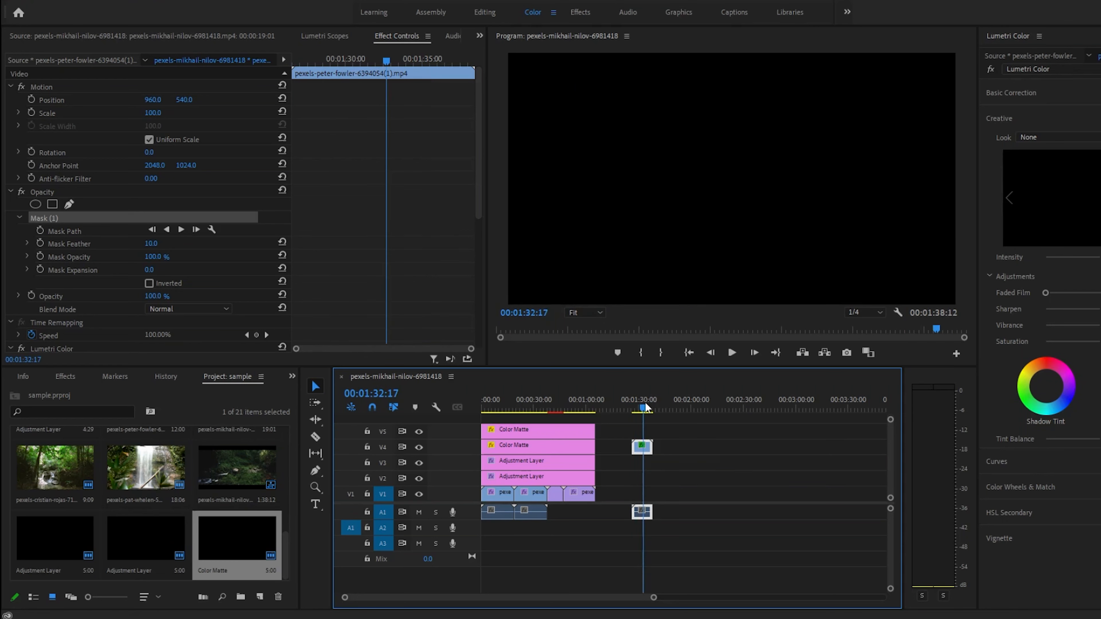
Undo the mask feather change and the pen-drawn mask outline on the waterfall clip
key("ctrl+z")
key("ctrl+z")
key("ctrl+z")
key("ctrl+z")
key("ctrl+z")
key("ctrl+z")
key("ctrl+z")
key("ctrl+z")
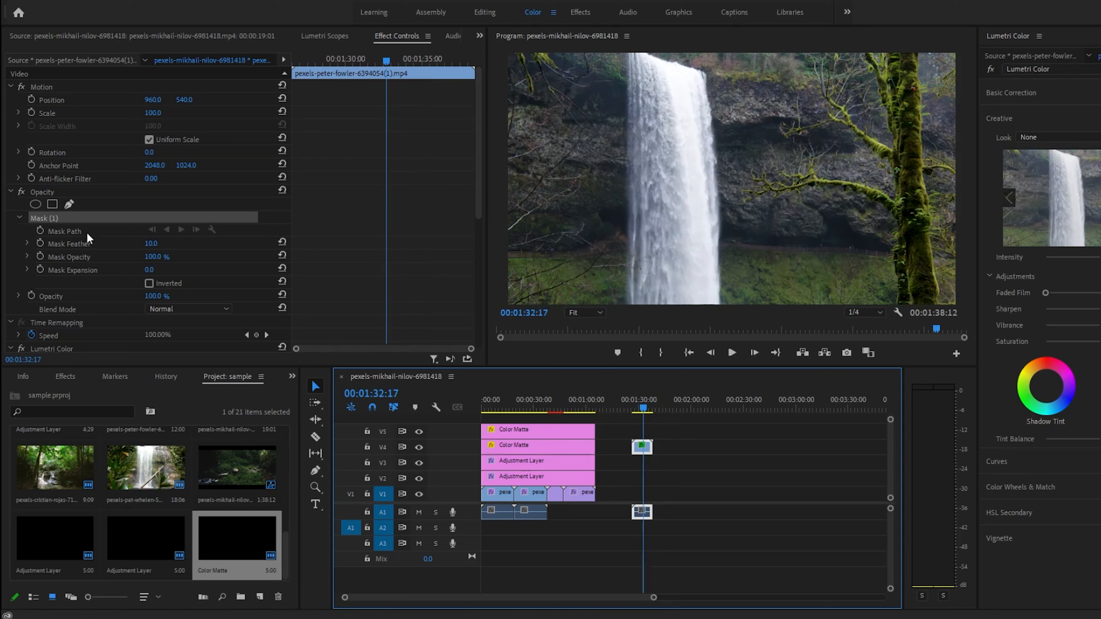
Add an elliptical opacity mask to the waterfall clip and delete its leftover Mask (1)
left_click(35, 204)
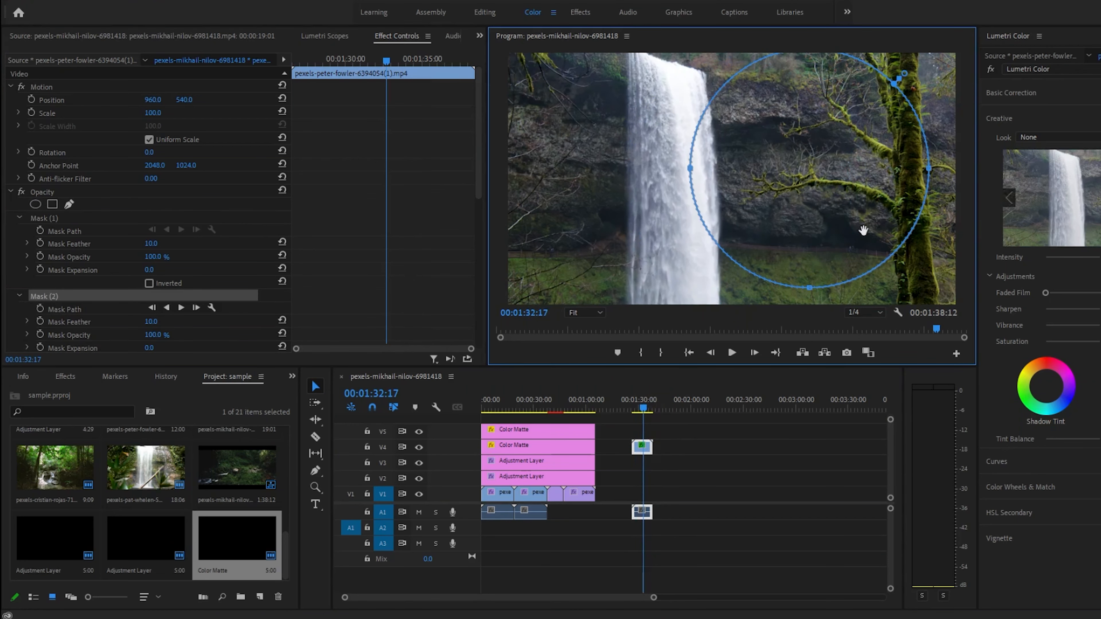
key("space")
key("space")
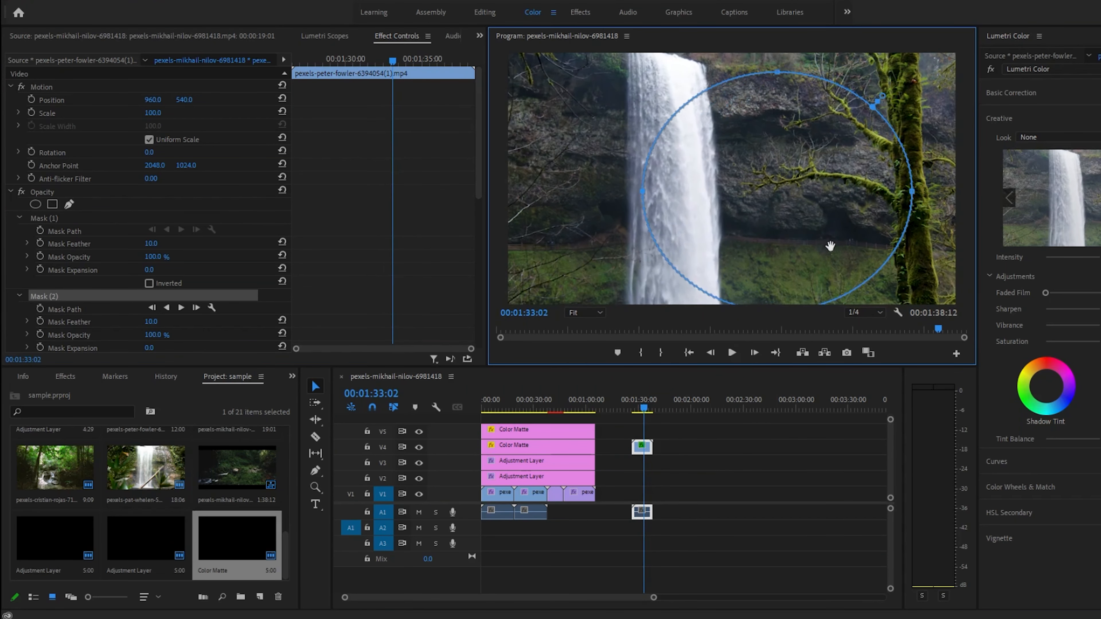
right_click(100, 285)
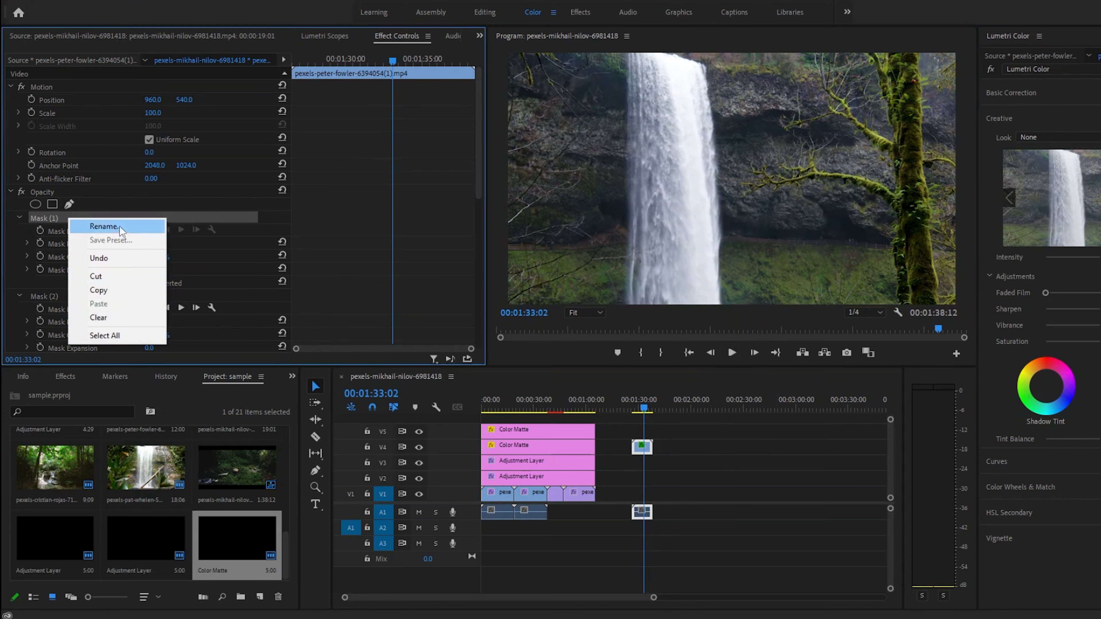
left_click(134, 320)
Stretch the elliptical mask downward so it covers more of the waterfall clip's frame
left_click(823, 216)
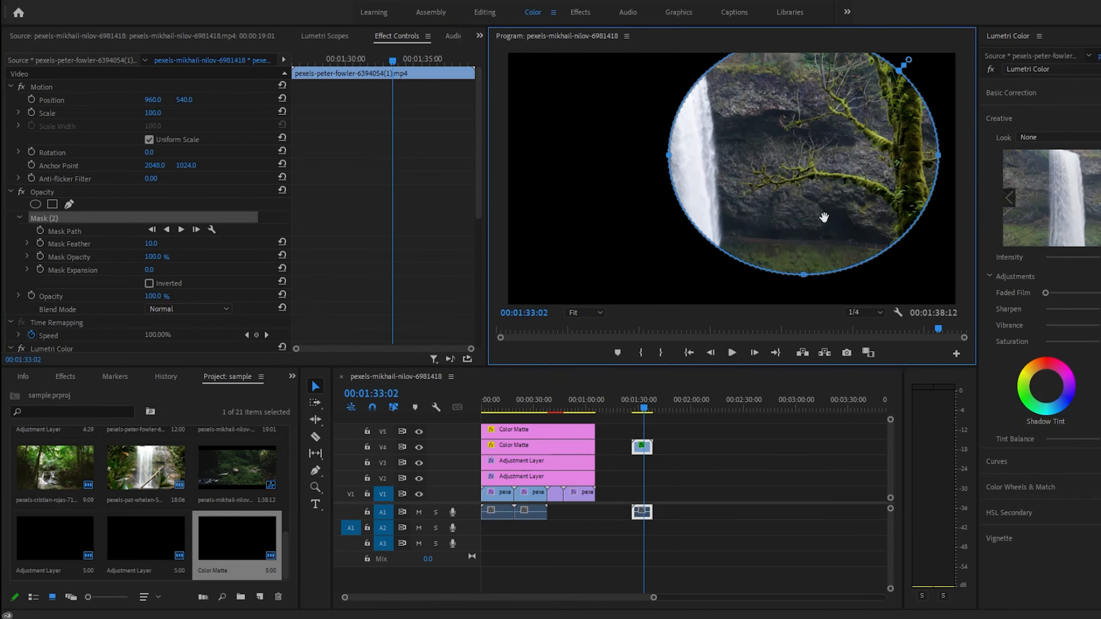
left_click_drag(804, 276, 804, 331)
left_click(796, 330)
Clear the masked waterfall clip from V4
left_click(643, 407)
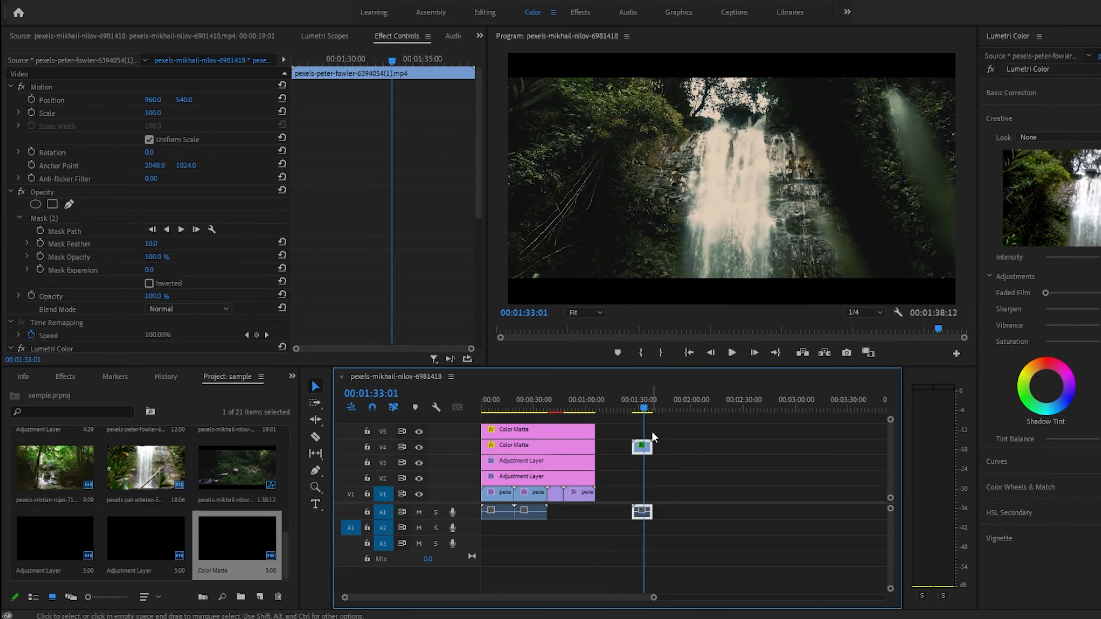
right_click(642, 447)
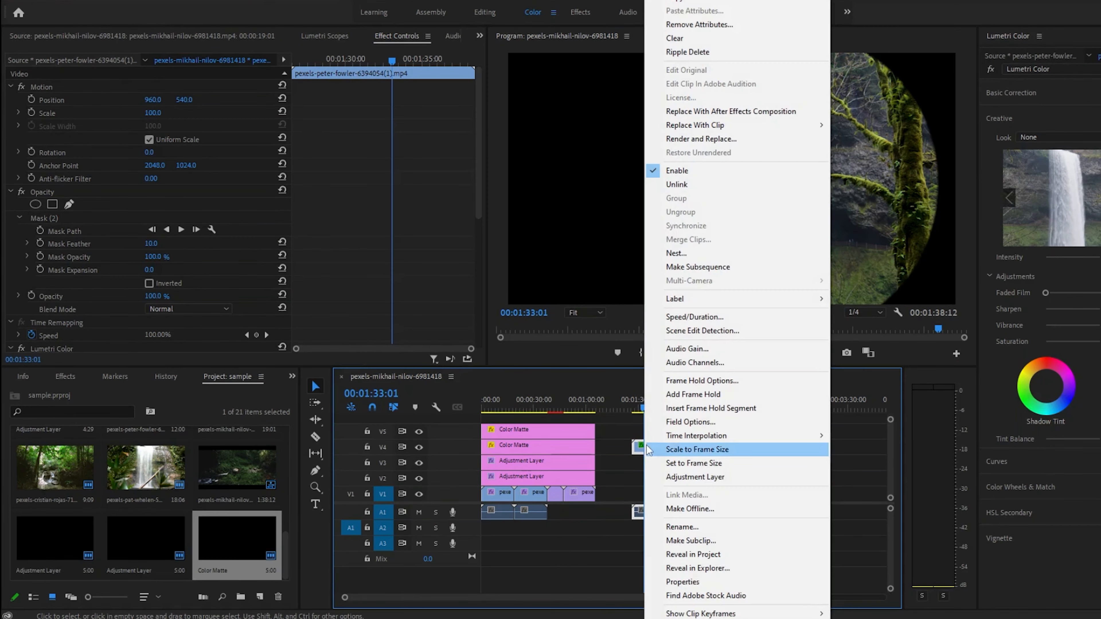
left_click(667, 39)
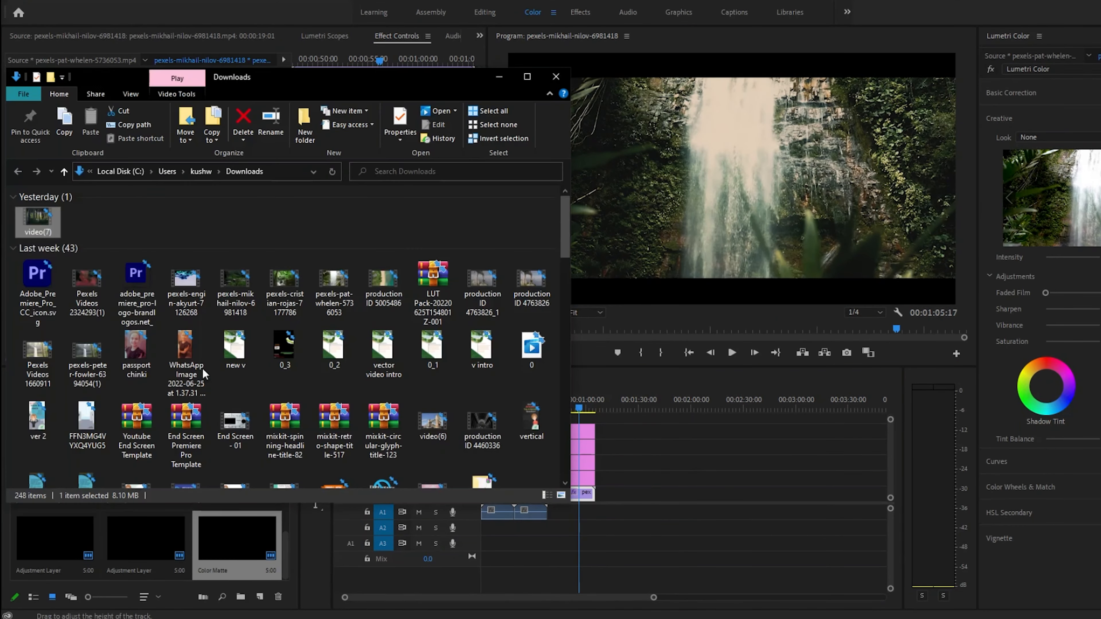
Import video(7).mp4 from the Downloads folder onto V1 beyond the edit and show its forest footage at 00:01:47:06
left_click_drag(38, 219, 669, 503)
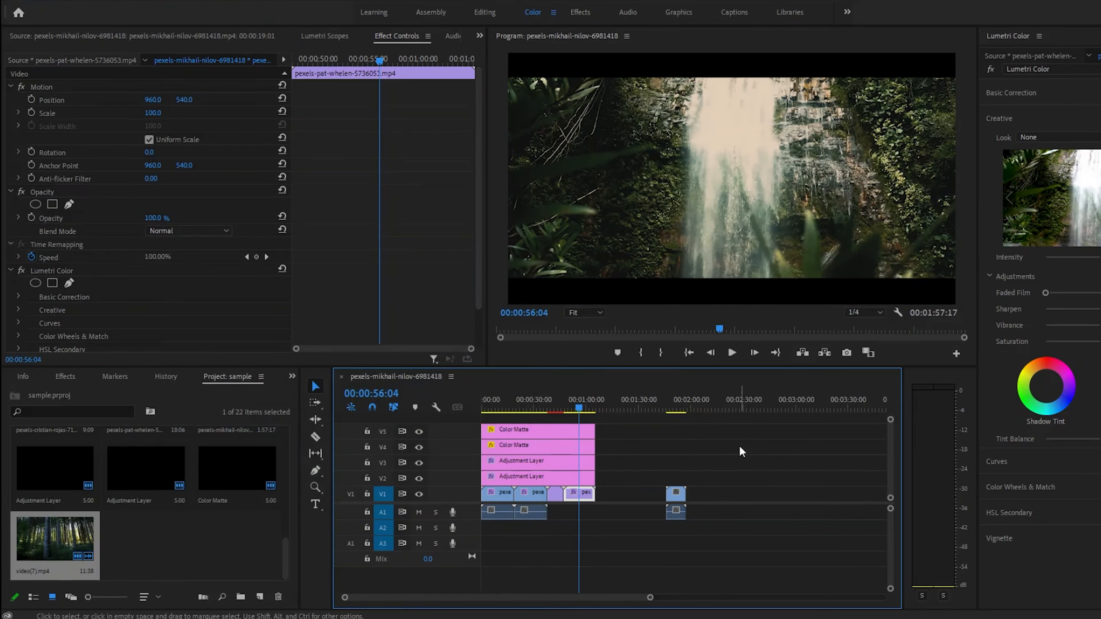
left_click_drag(649, 598, 591, 601)
left_click_drag(678, 409, 670, 411)
left_click_drag(570, 598, 633, 590)
left_click_drag(628, 409, 668, 410)
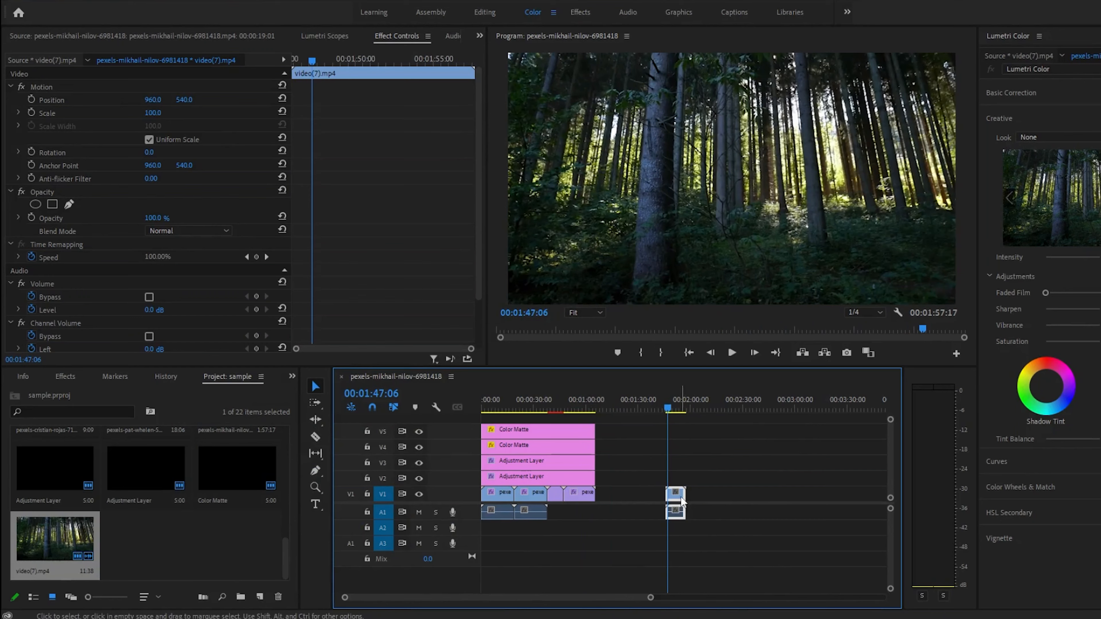
Move the forest clip closer to the edit and up to V2, and park the playhead on it at 00:01:16:01
left_click_drag(680, 496, 627, 494)
left_click_drag(620, 404, 618, 404)
left_click_drag(624, 495, 624, 477)
left_click_drag(618, 413, 616, 410)
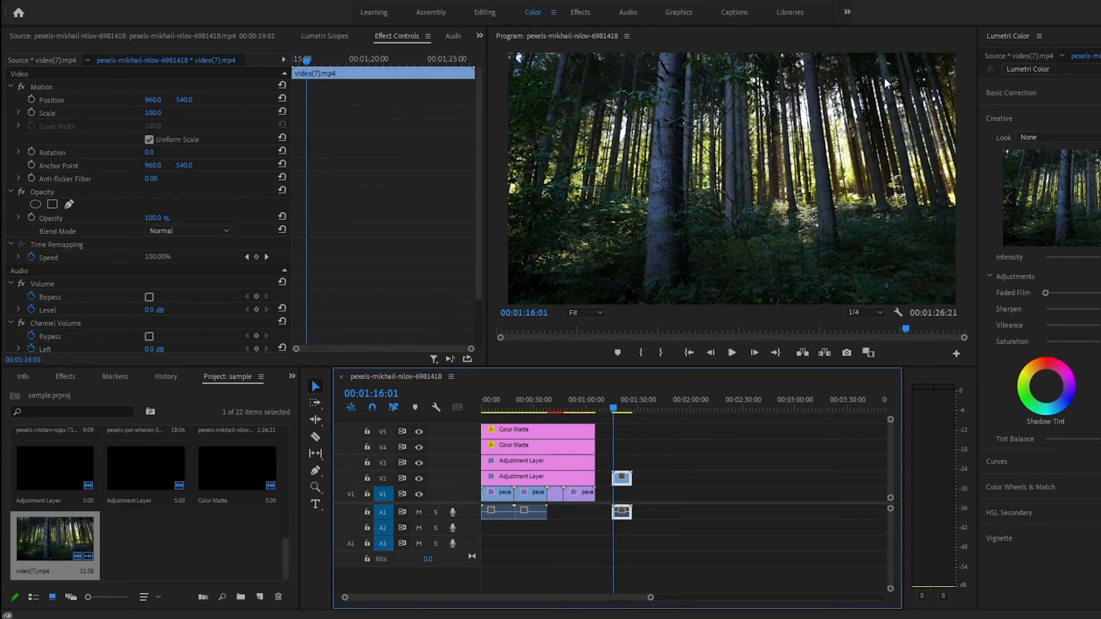
left_click(906, 147)
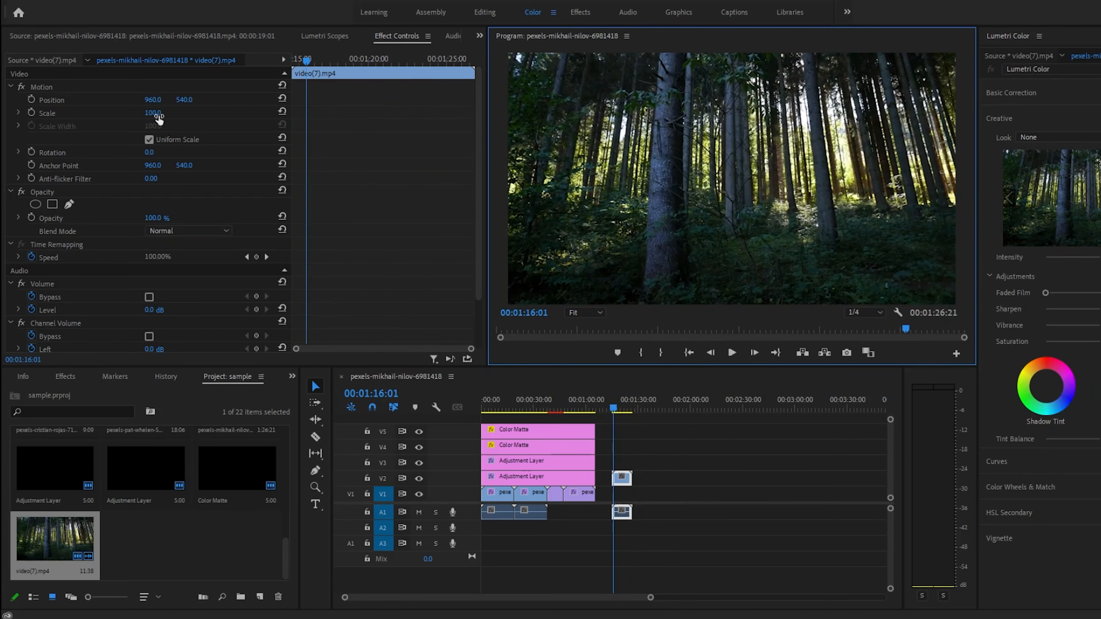
Enlarge the forest clip to a scale of 144 at position 1340, 781 and preview the sequence at full resolution
mouse_move(159, 113)
left_mouse_down()
mouse_move(193, 101)
mouse_move(159, 101)
left_mouse_up()
left_click(864, 312)
left_click(865, 325)
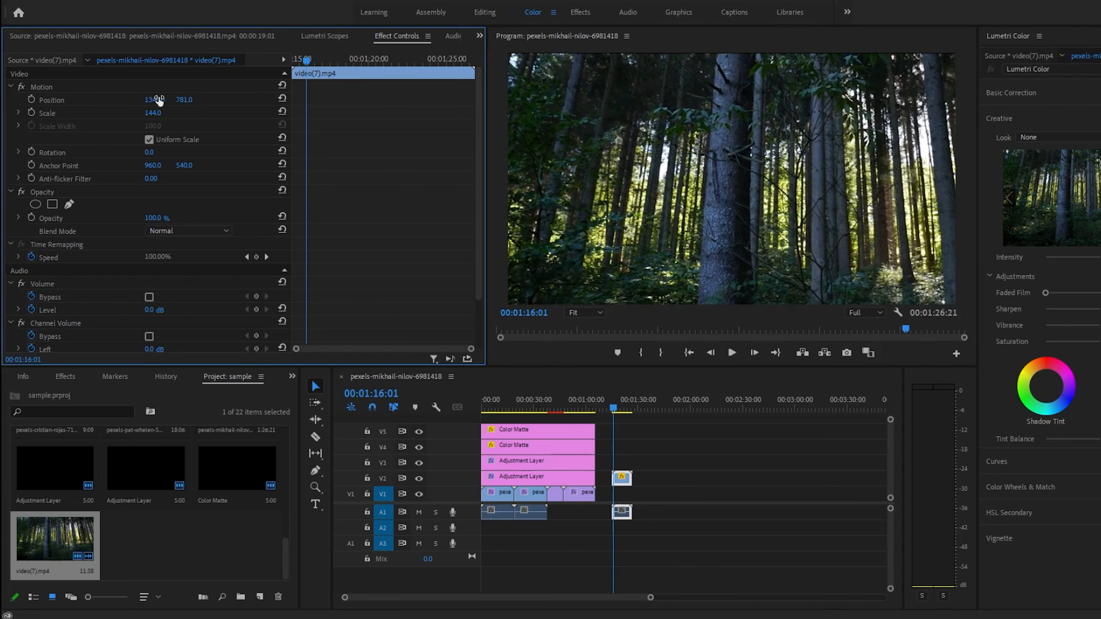
Reverse the forest clip's speed with Optical Flow time interpolation and return the playhead to 00:01:16:01
right_click(620, 479)
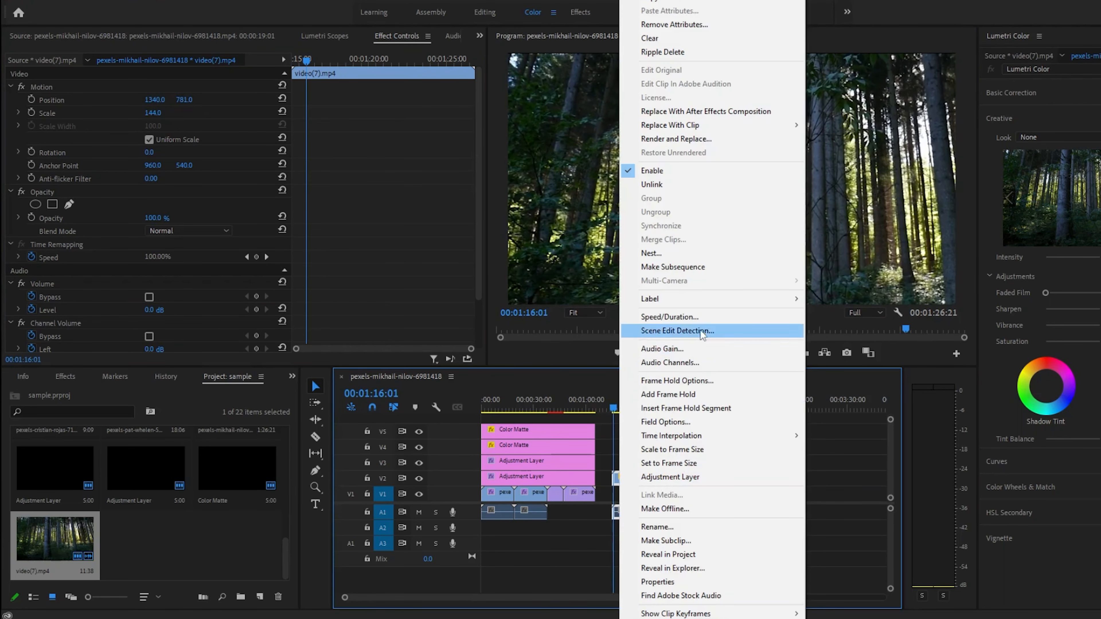
left_click(694, 317)
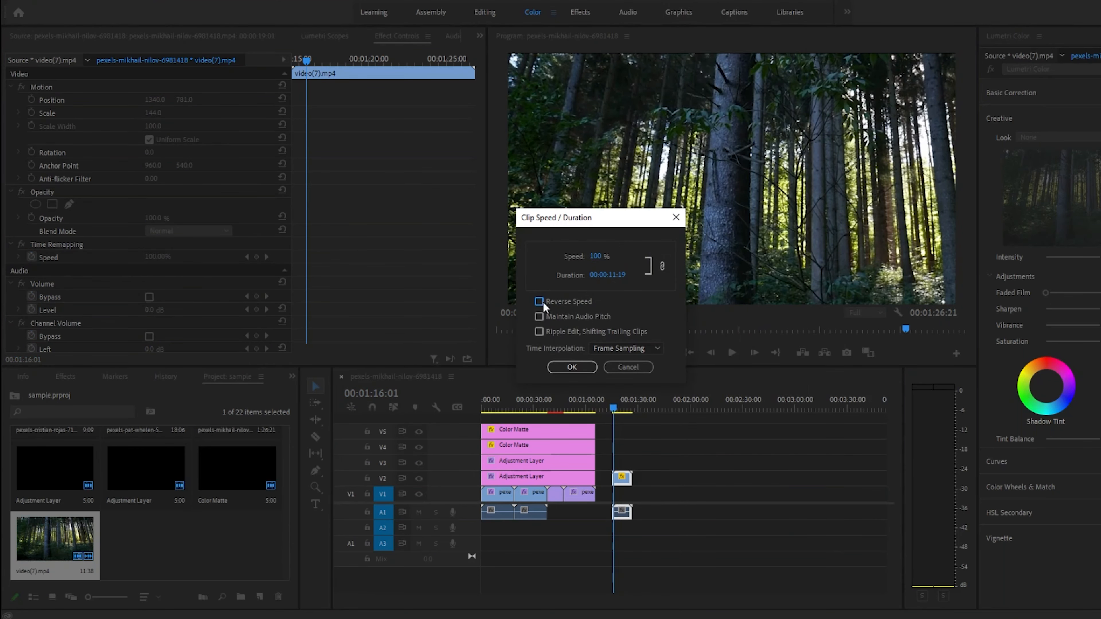
left_click(638, 349)
left_click(641, 390)
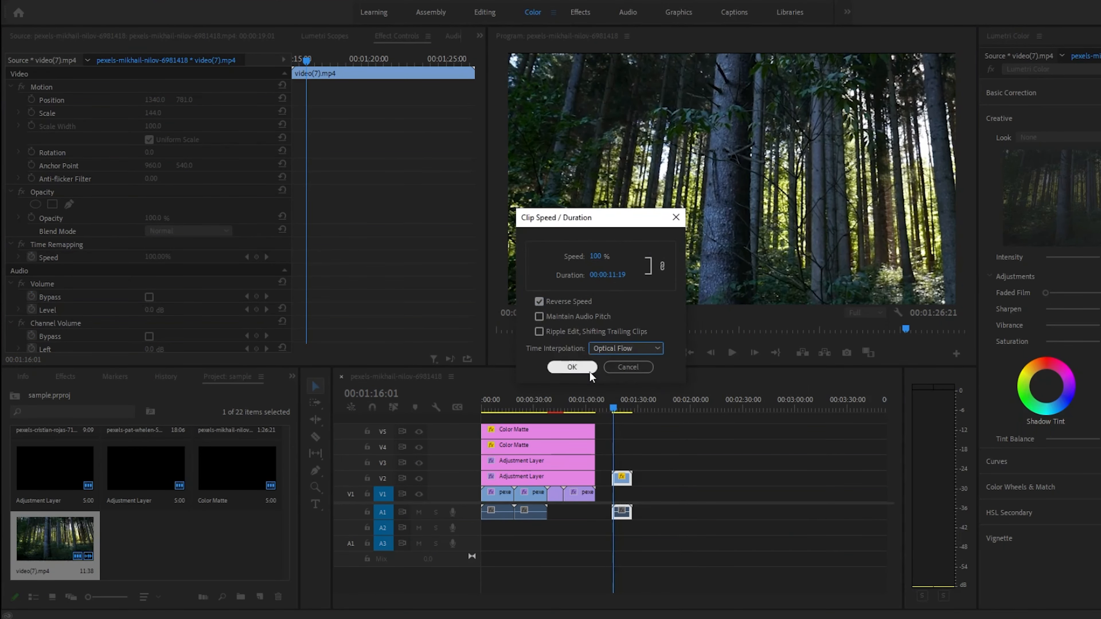
left_click(587, 368)
left_click(614, 403)
left_click_drag(616, 405, 613, 406)
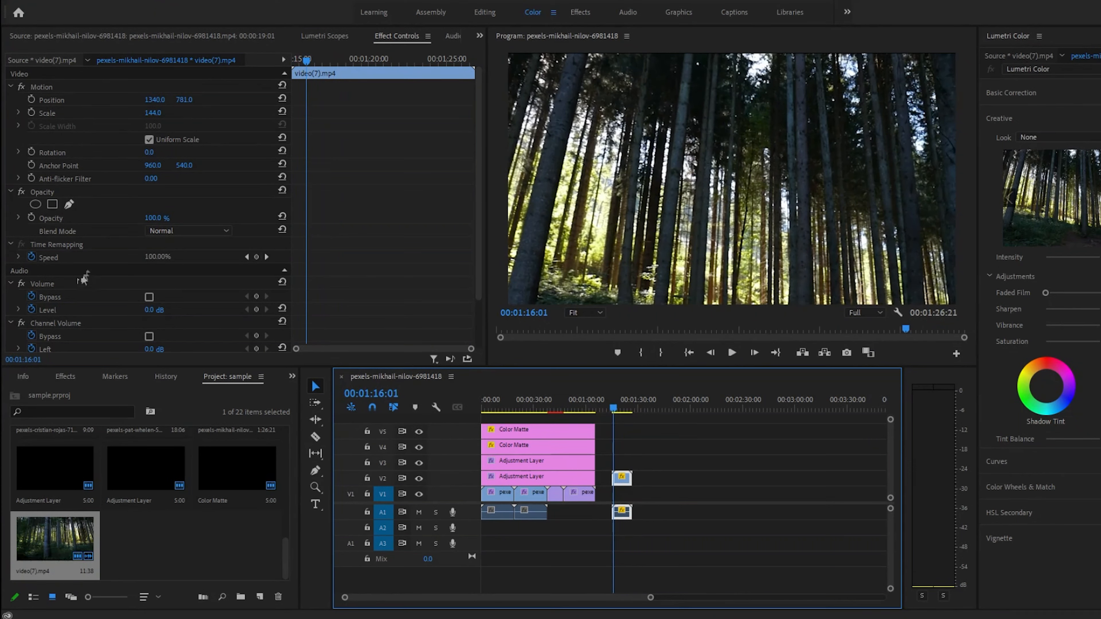
Draw a Pen opacity mask around the forest clip's right part, following a tree trunk and extending beyond the frame edges
left_click(69, 203)
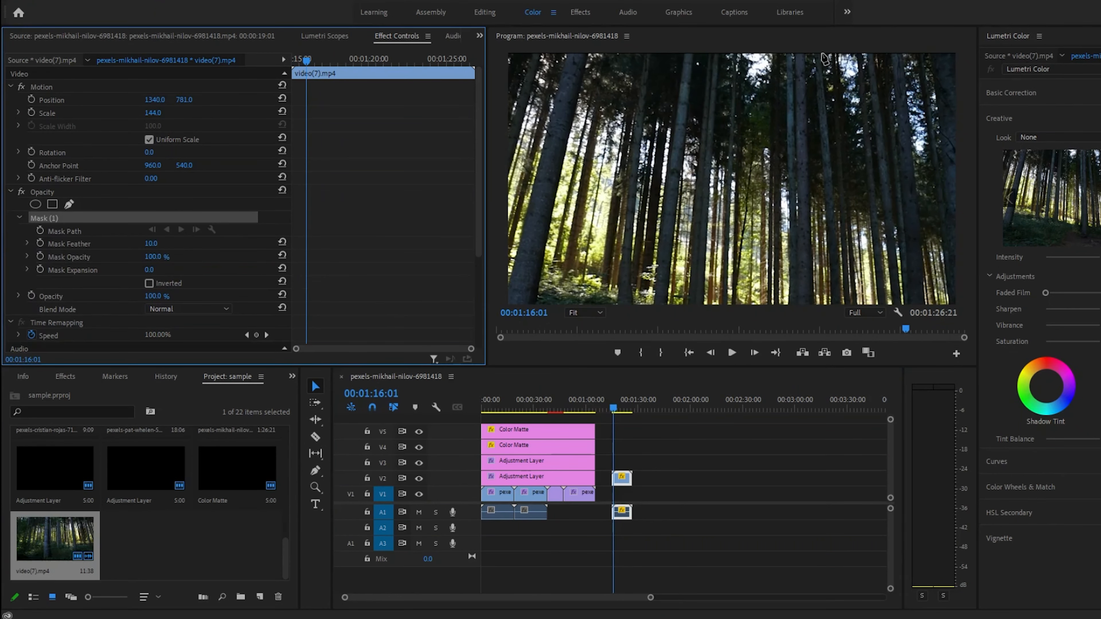
left_click(819, 56)
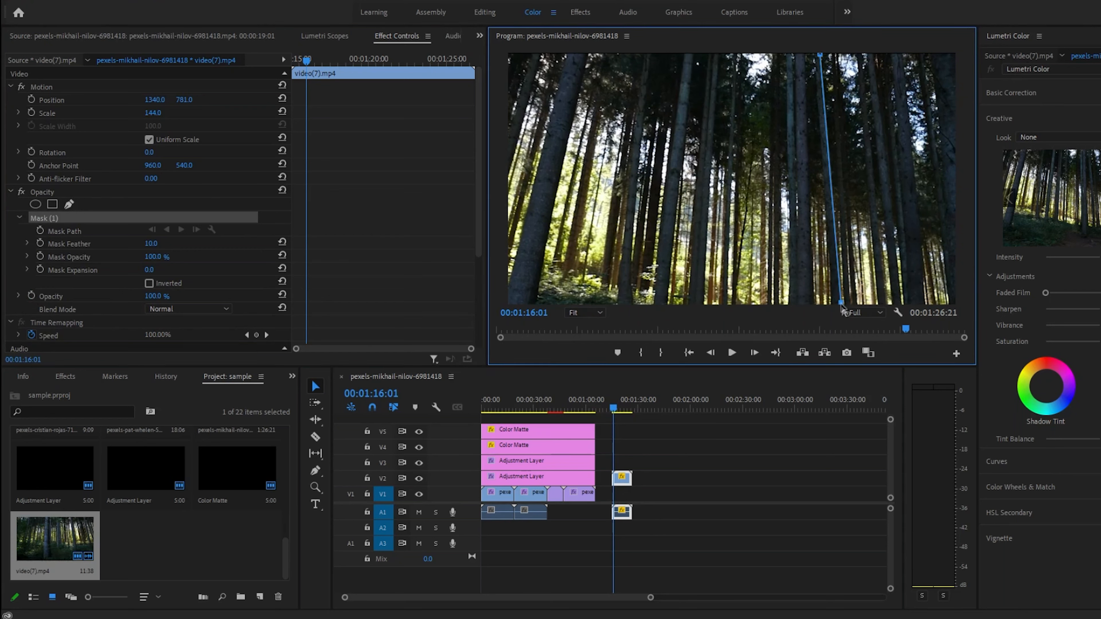
left_click(943, 54)
left_click(820, 56)
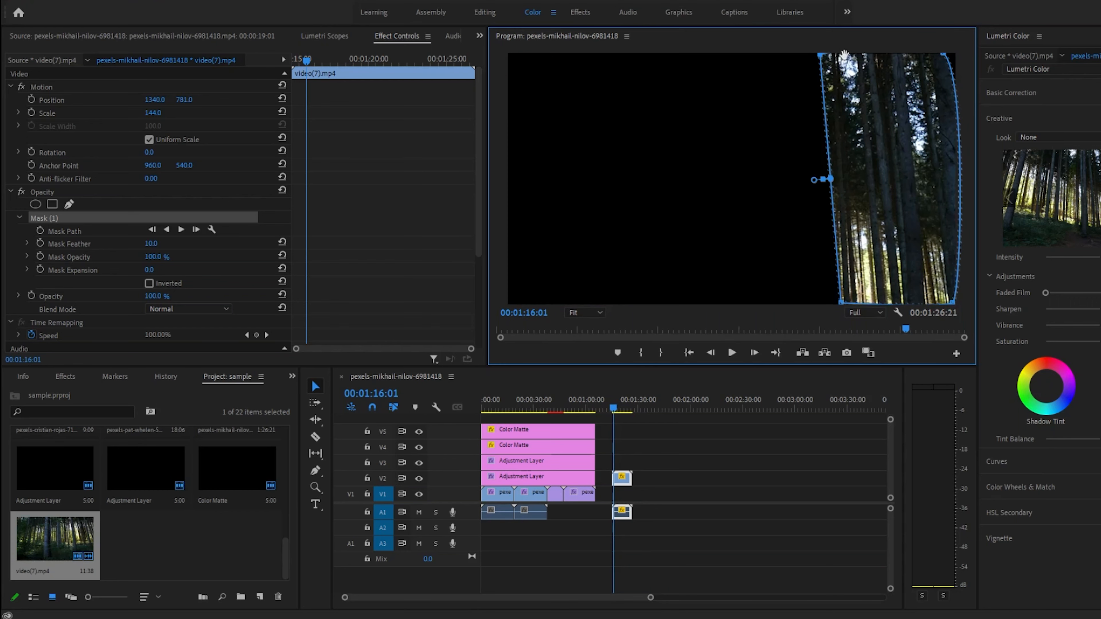
left_click_drag(952, 303, 980, 331)
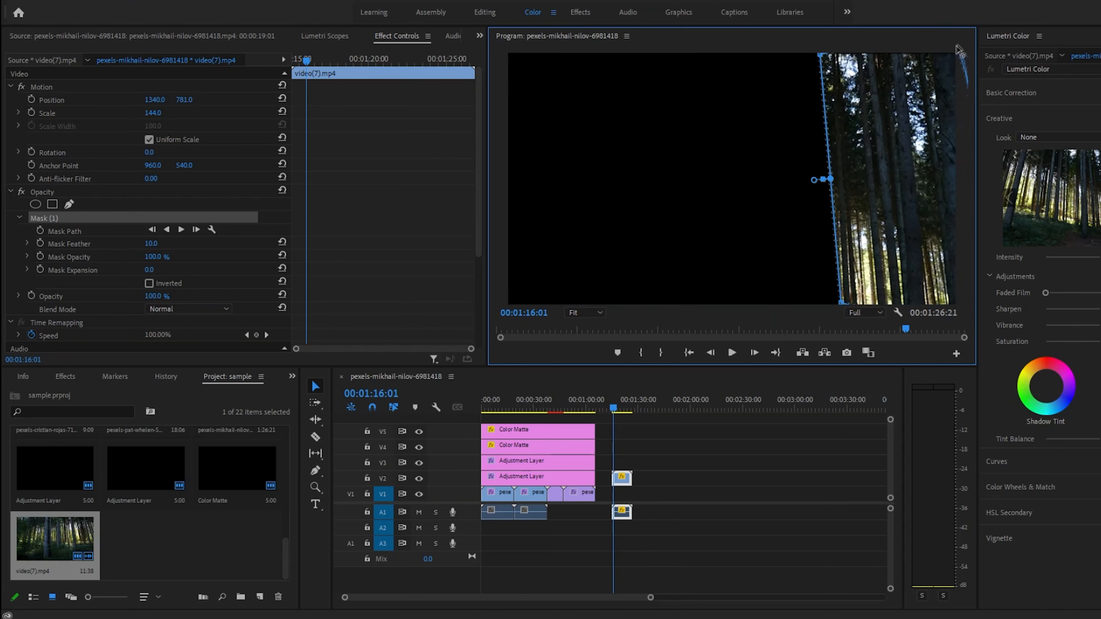
left_click_drag(843, 319, 843, 322)
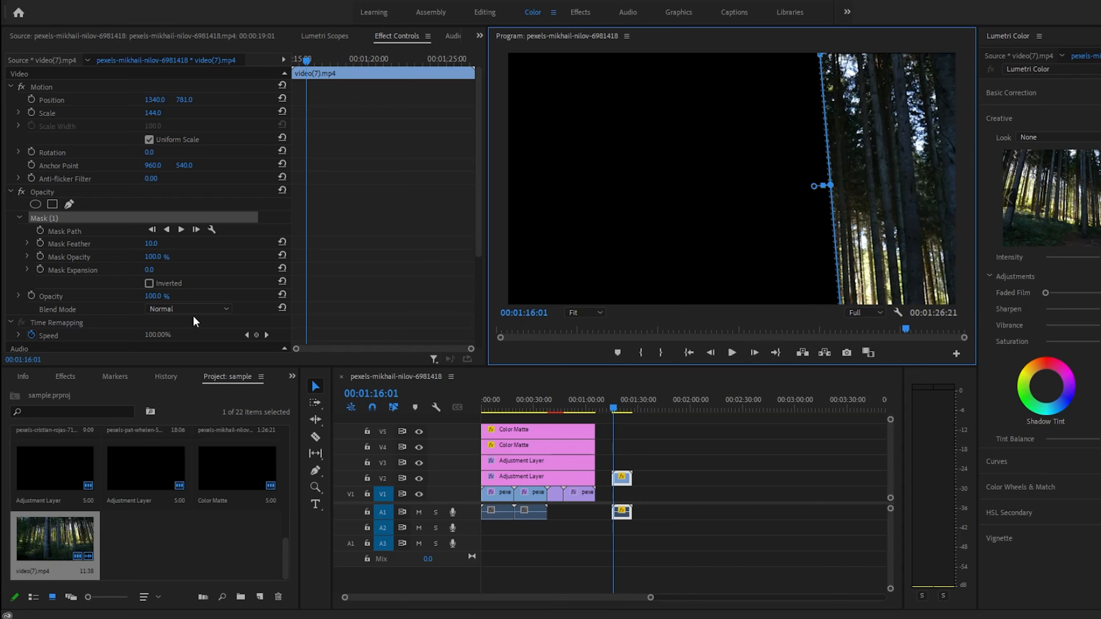
Set the mask feather to 17, invert the mask, and play back the opening of the masked forest clip
left_click_drag(151, 244, 157, 244)
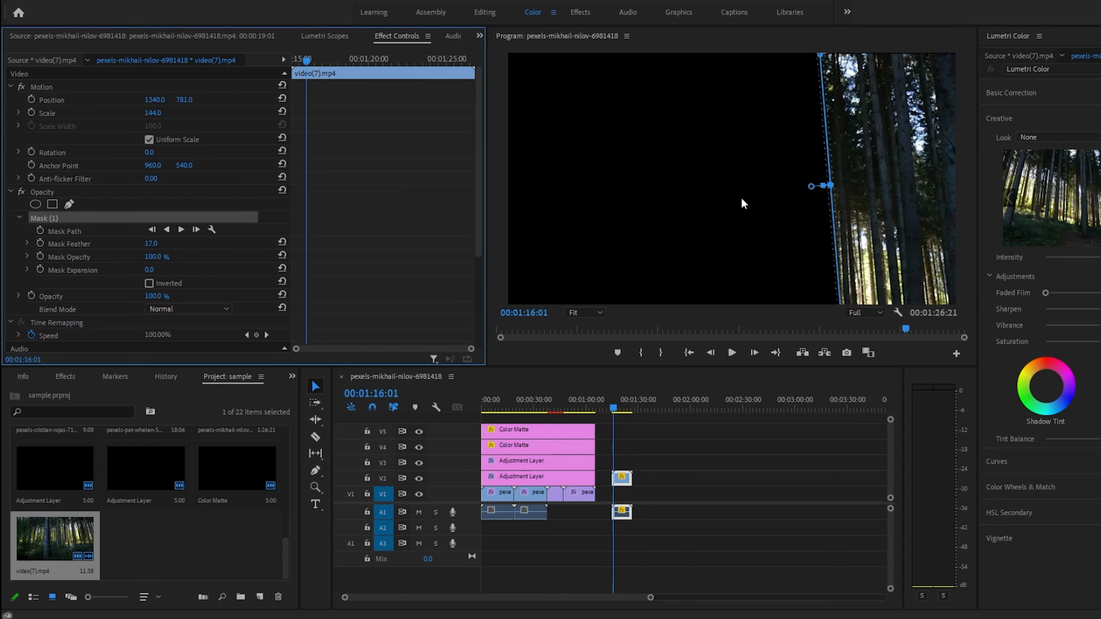
left_click(150, 284)
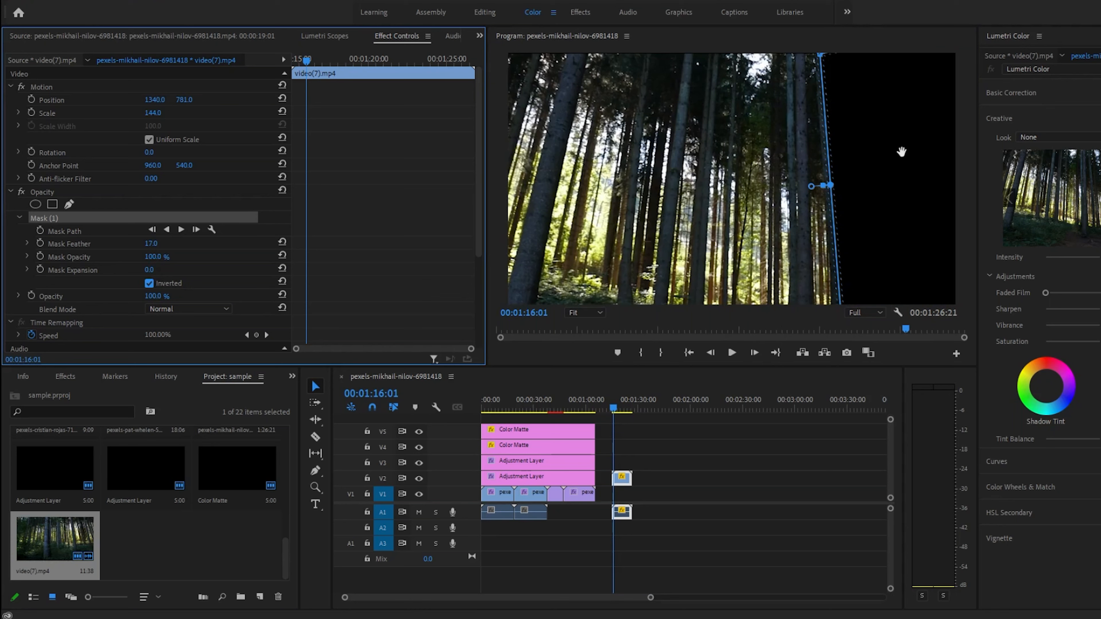
left_click(733, 355)
left_click(735, 356)
left_click(611, 406)
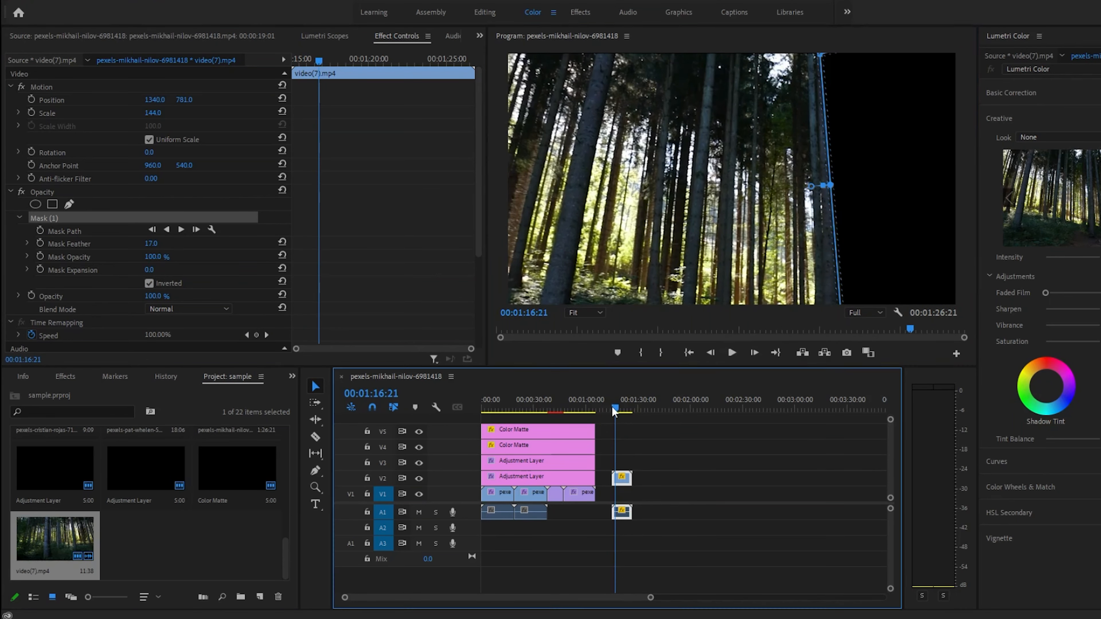
key("space")
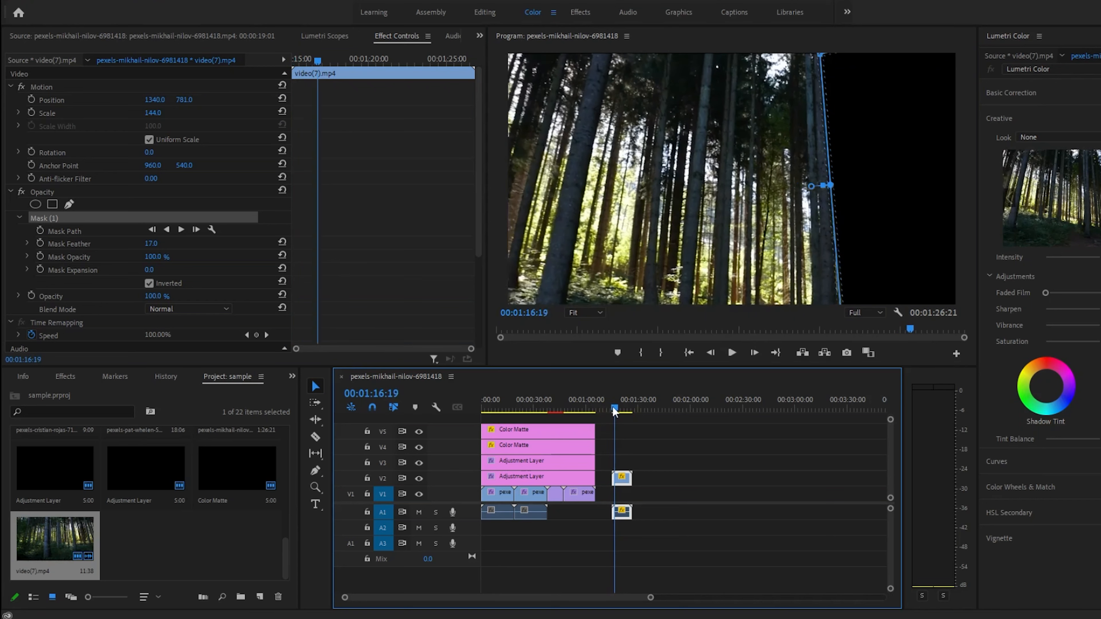
key("space")
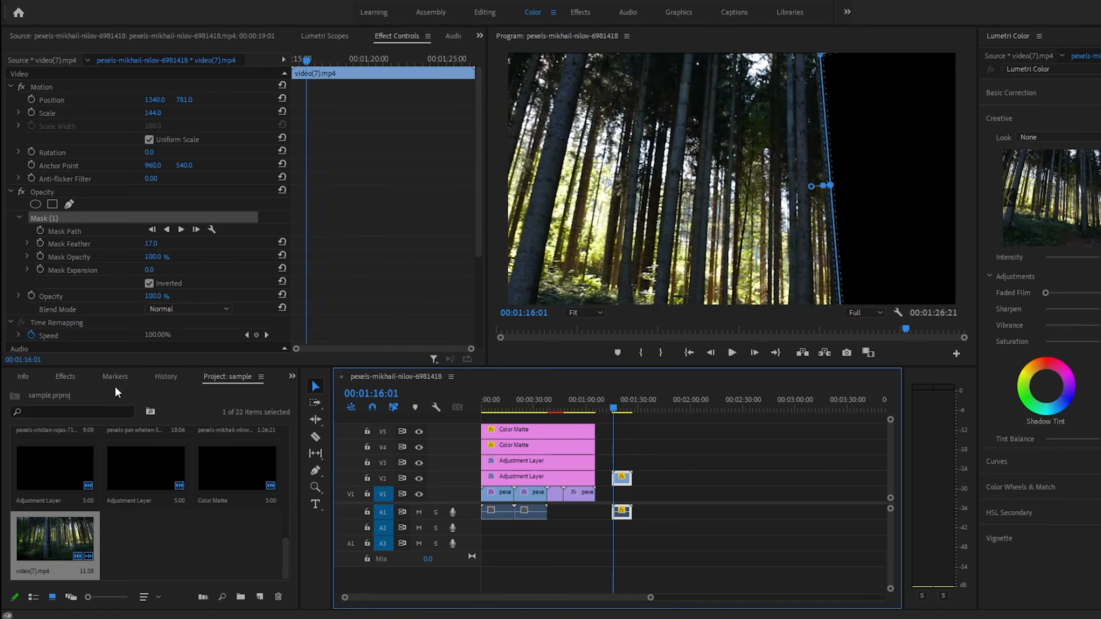
Add the text "masking" across the mask edge at 00:01:17:21 and place its graphic on V1 beneath the forest clip
left_click(65, 376)
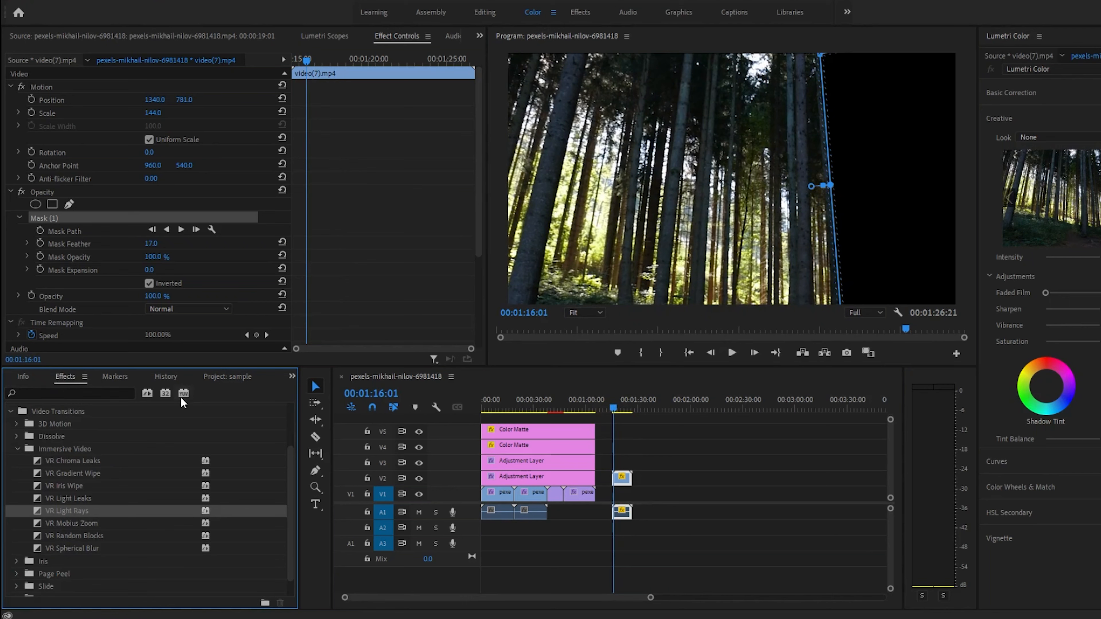
left_click(315, 504)
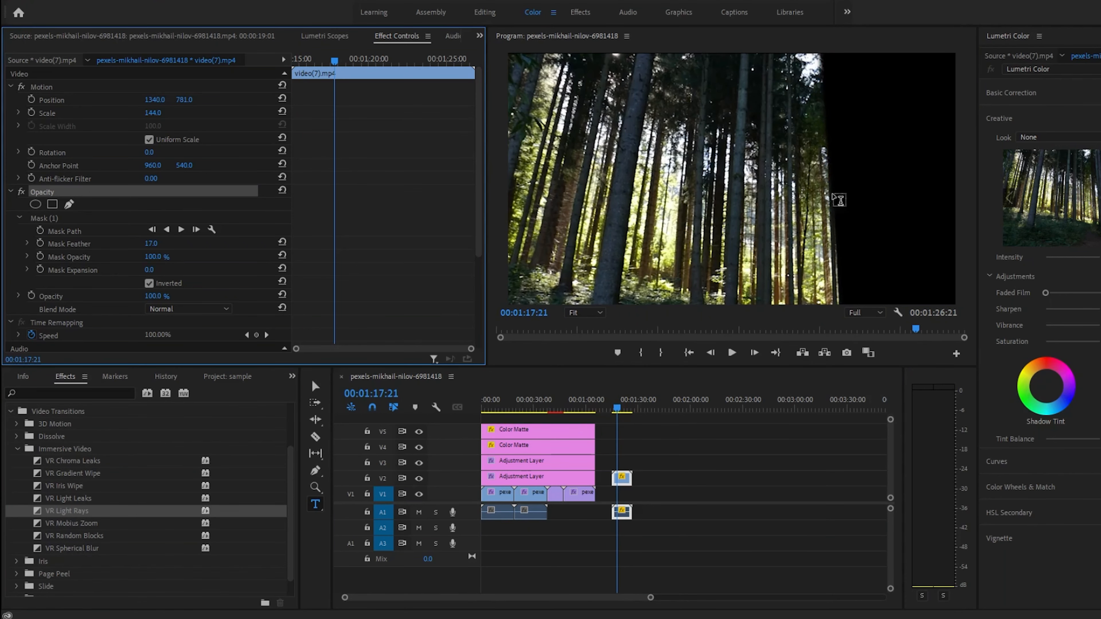
left_click(808, 219)
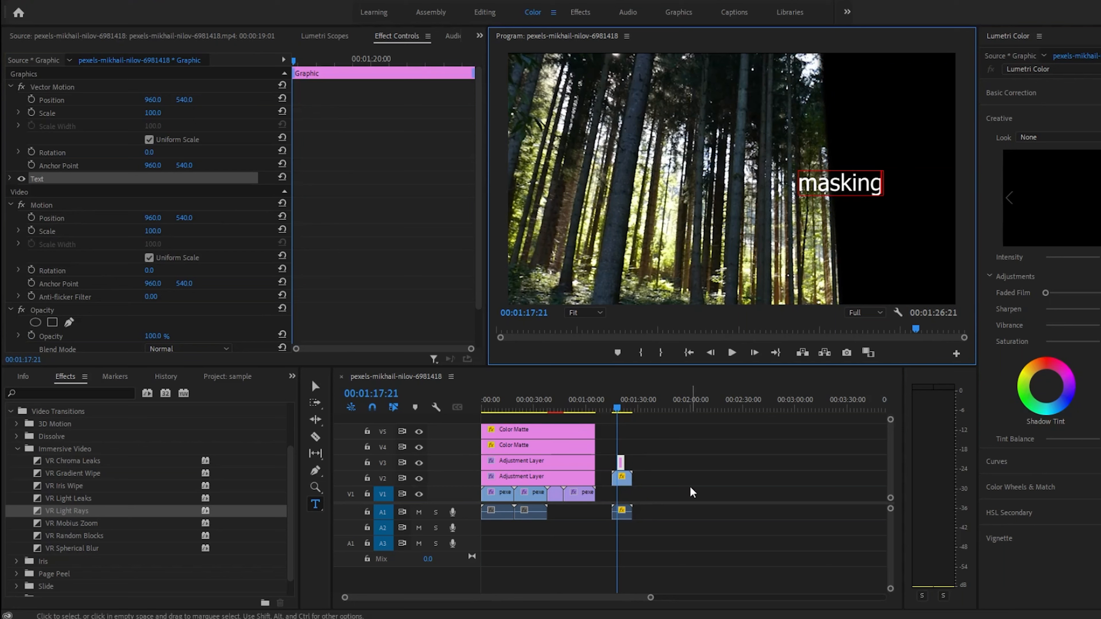
left_click_drag(620, 462, 621, 496)
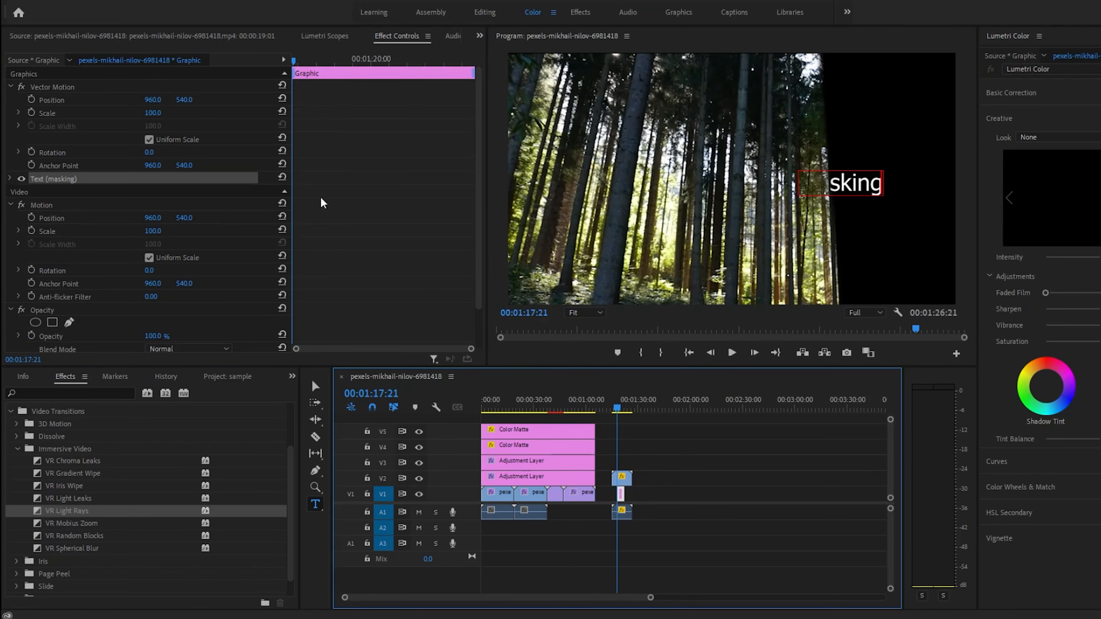
Scale the text graphic to 212 and set its horizontal position to 365, so it sits partly behind the trees
left_click(219, 116)
left_click_drag(153, 113, 4, 118)
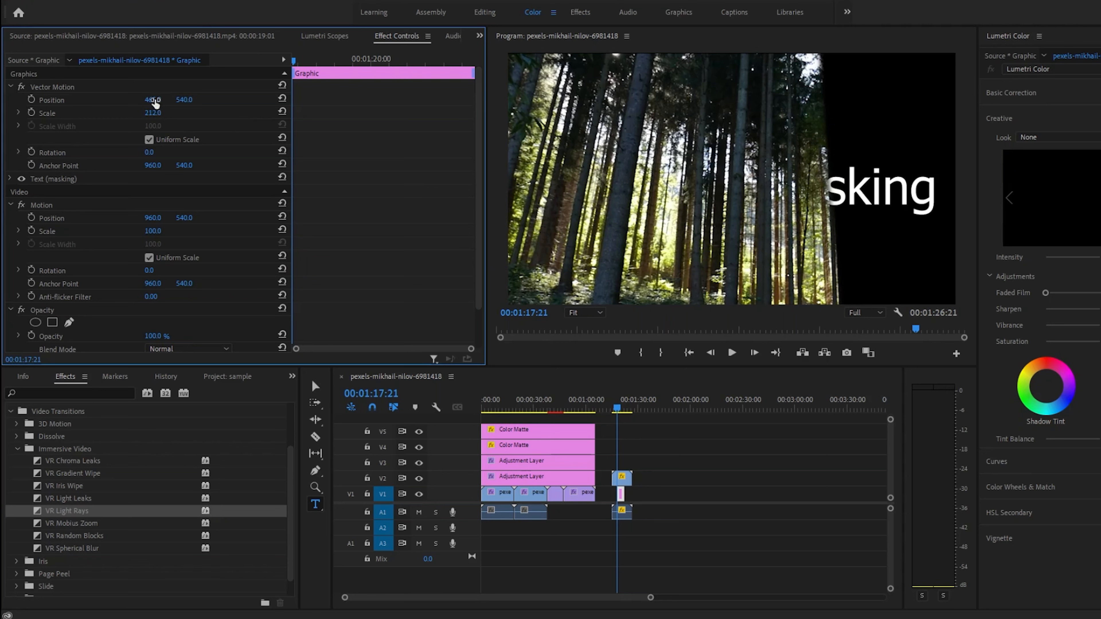
left_click_drag(155, 103, 112, 103)
Clear the text graphic from V1
left_click(623, 499)
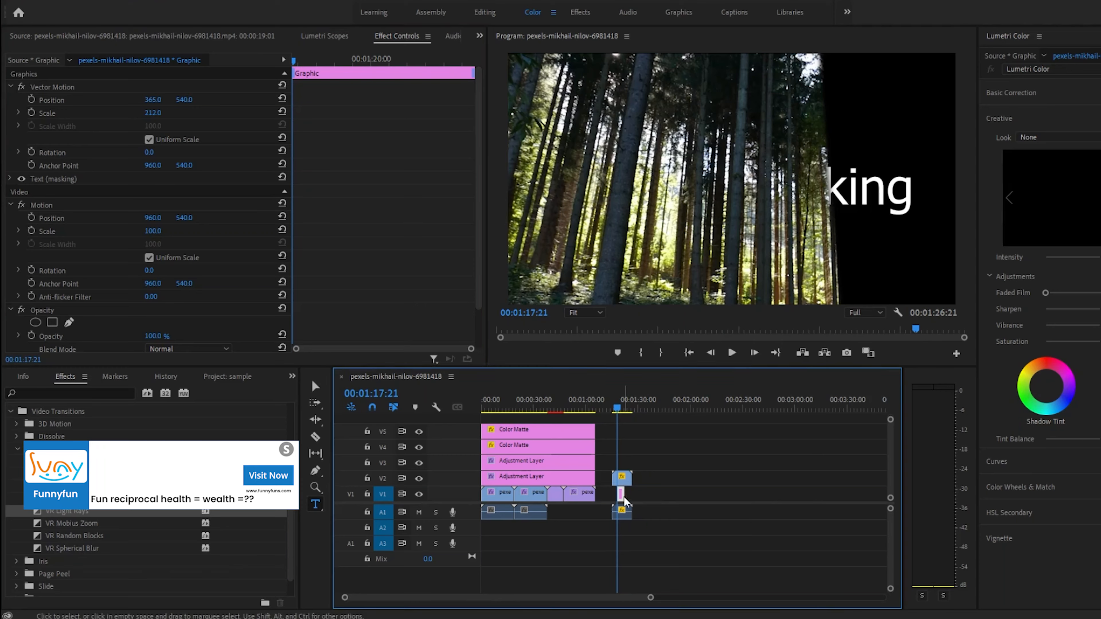
right_click(624, 501)
left_click(650, 94)
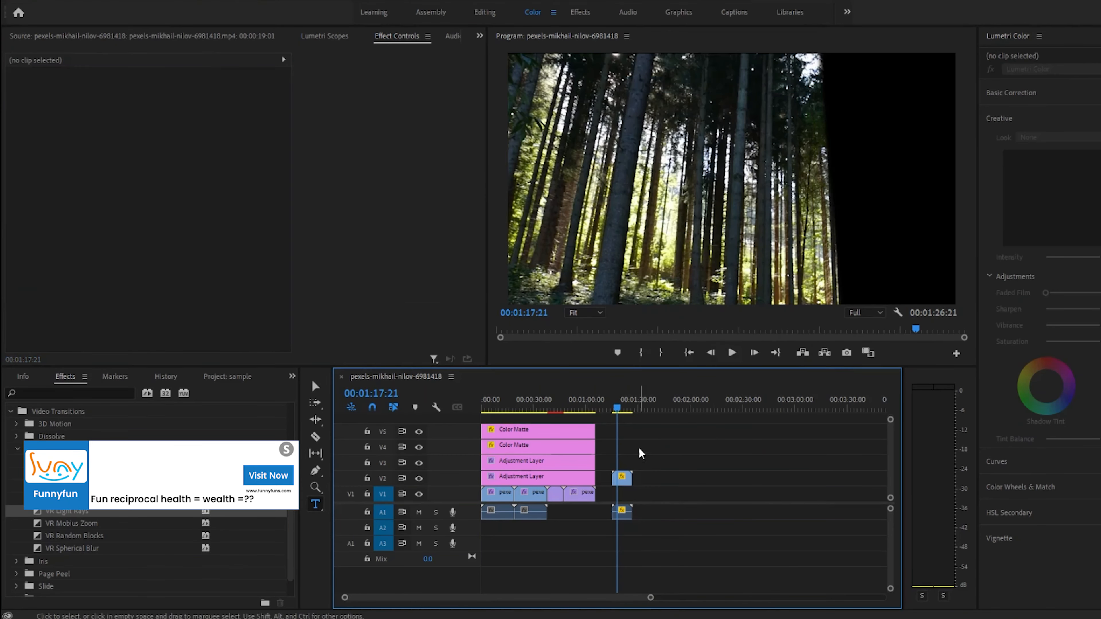
left_click(625, 409)
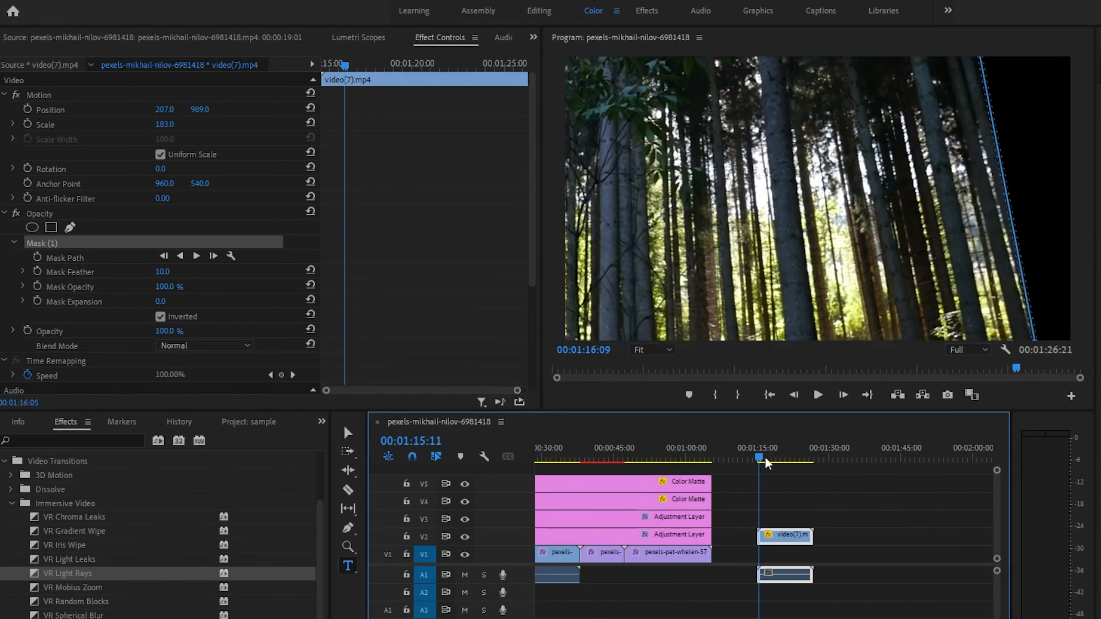
Park the playhead at 00:01:15:08 and reshape the forest clip's mask so its edge follows the tree trunk
mouse_move(765, 456)
left_mouse_down()
mouse_move(807, 456)
mouse_move(759, 462)
left_mouse_up()
left_click_drag(1027, 193, 1032, 175)
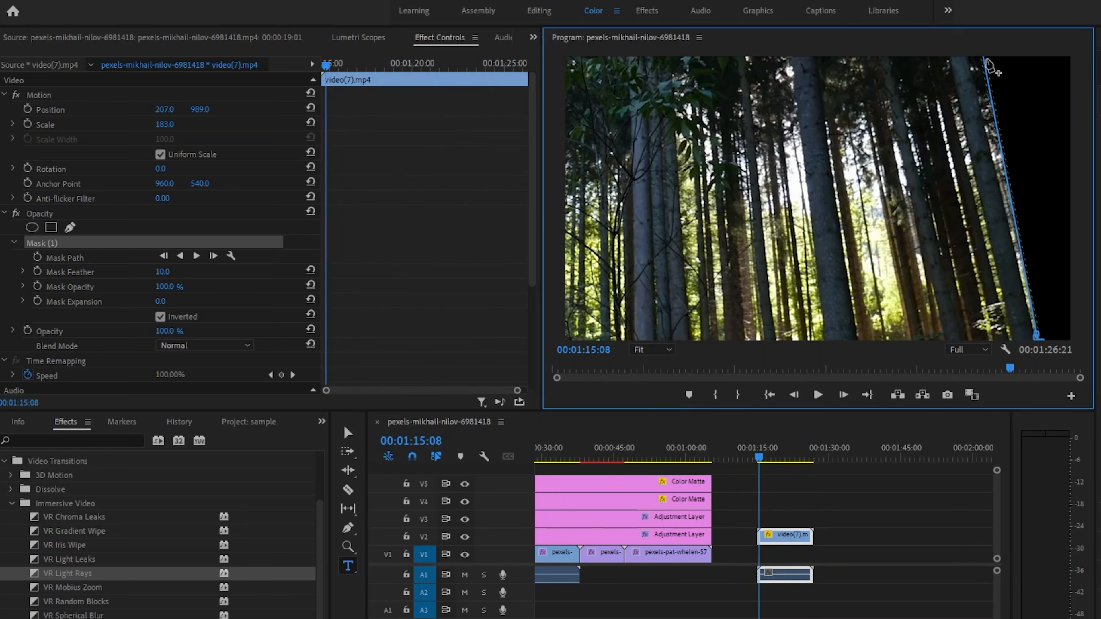
left_click_drag(984, 62, 969, 51)
left_click_drag(1035, 338, 1040, 352)
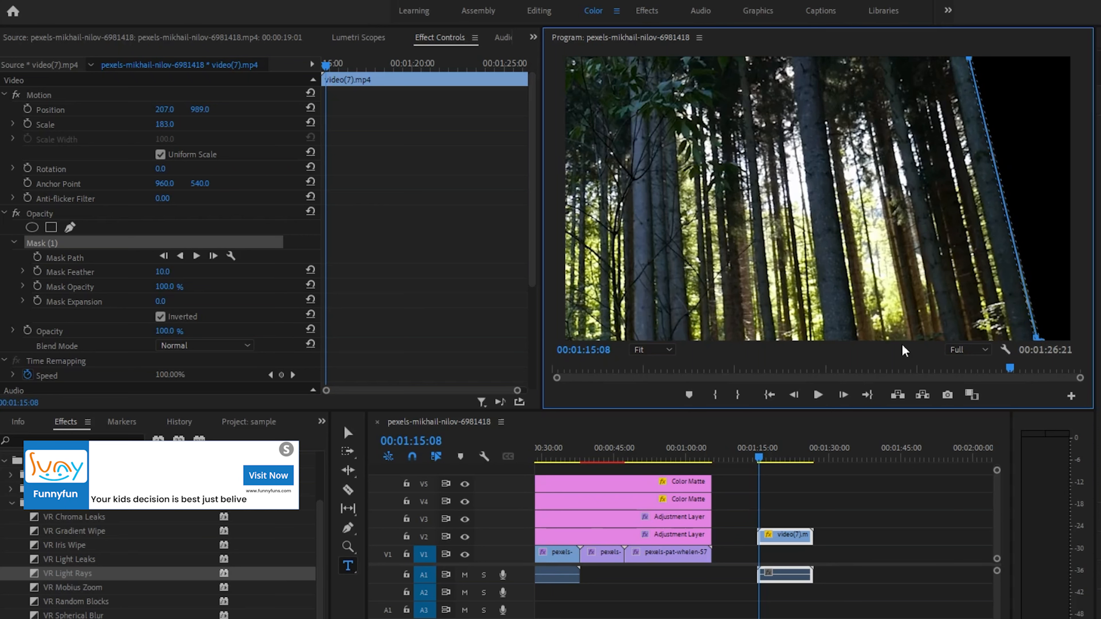
Start keyframing the mask path at 00:01:15:08 and shift the mask to match the moving trunk at 00:01:15:14
left_click(37, 257)
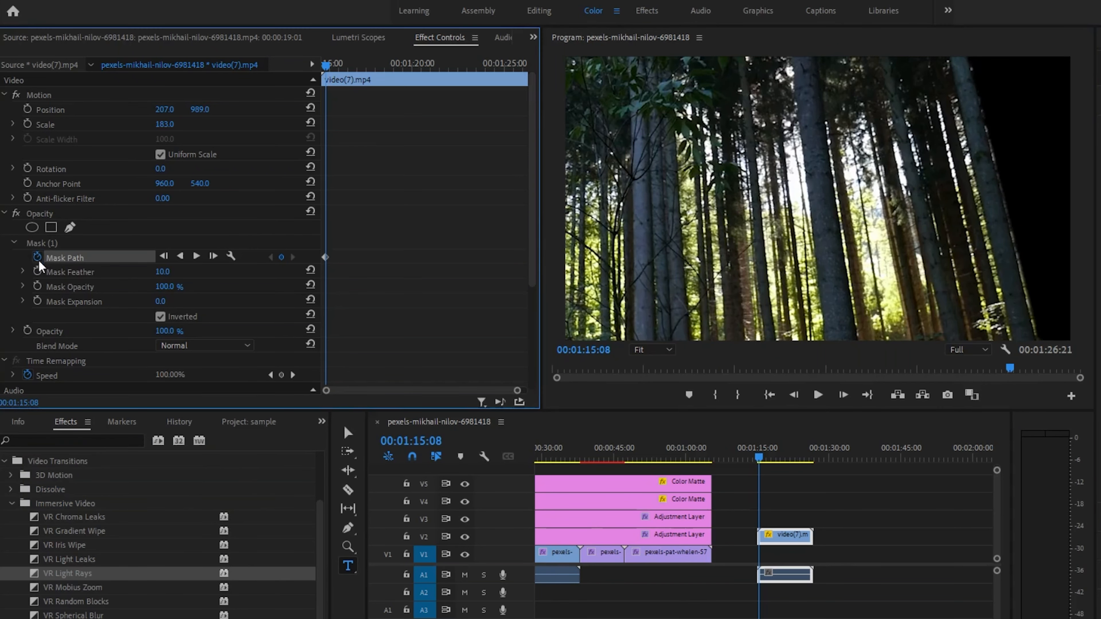
left_click(68, 245)
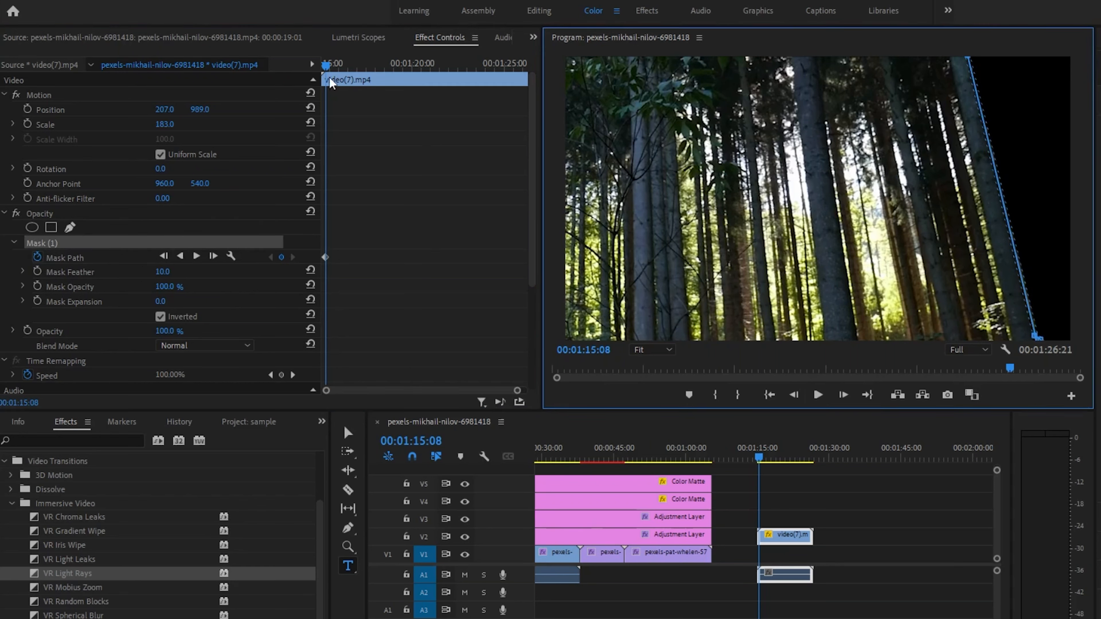
left_click(330, 66)
left_click_drag(332, 68, 333, 70)
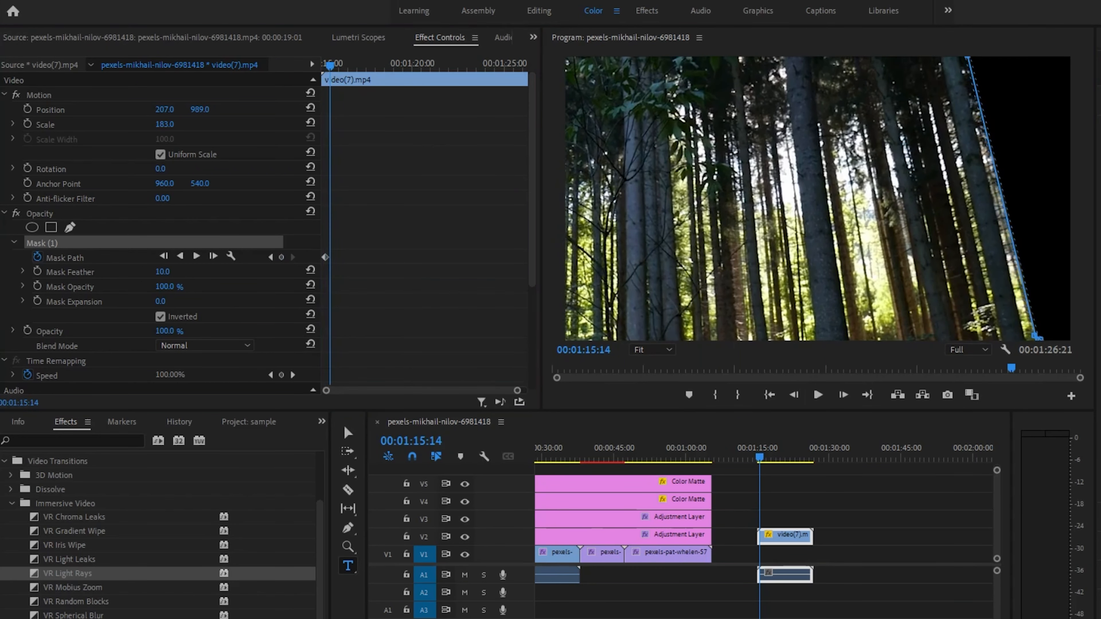
left_click_drag(1038, 210, 1015, 211)
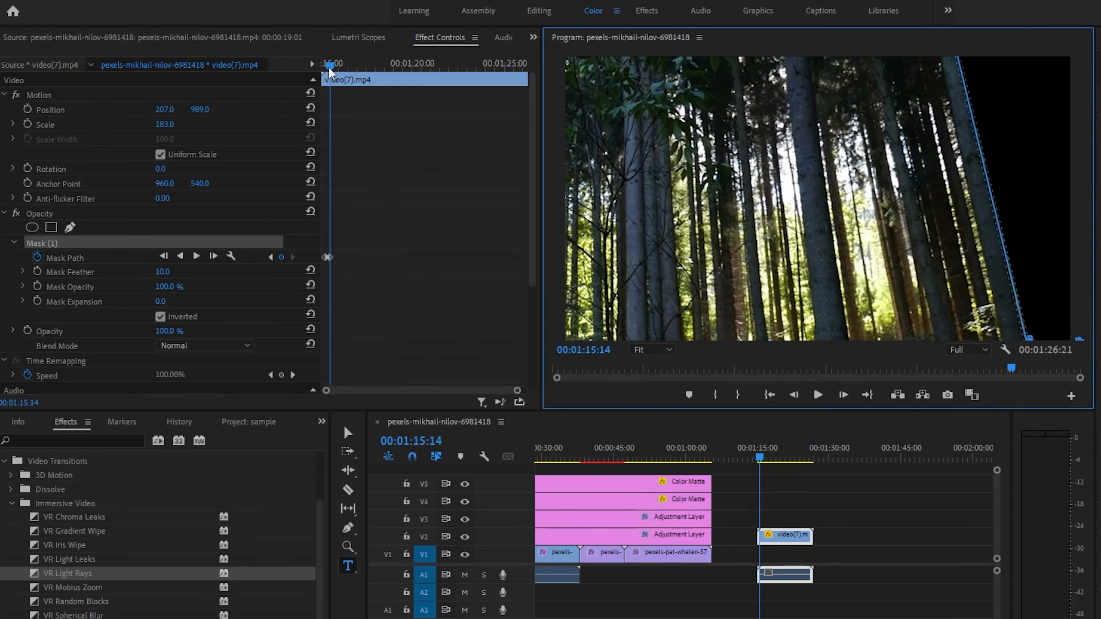
Add mask path keyframes that follow the trunk at 00:01:15:21 and every few frames through 00:01:16:07
left_click_drag(330, 70, 334, 66)
left_click_drag(1008, 234, 1013, 351)
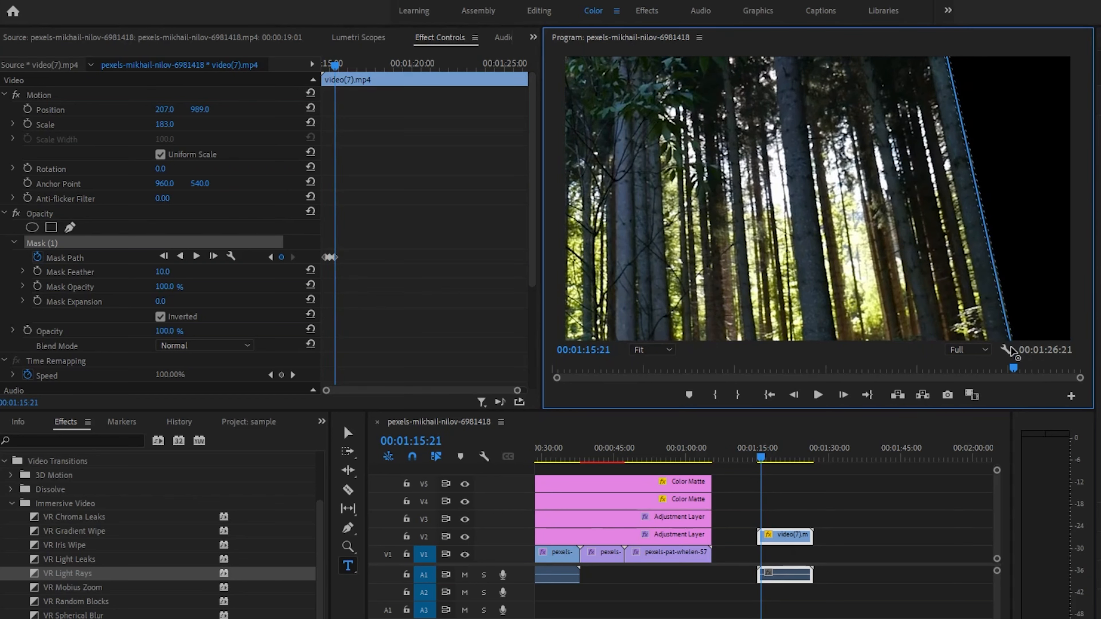
left_click_drag(336, 67, 340, 67)
left_click_drag(1015, 235, 1005, 237)
left_click_drag(339, 66, 343, 67)
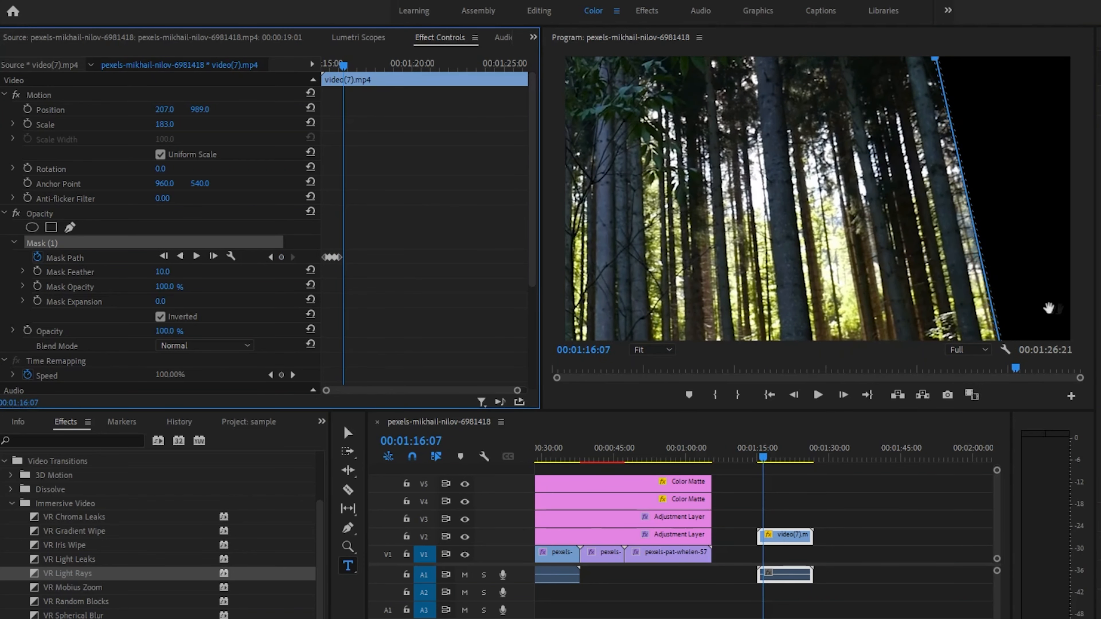
left_click_drag(1049, 308, 986, 354)
left_click_drag(343, 66, 345, 66)
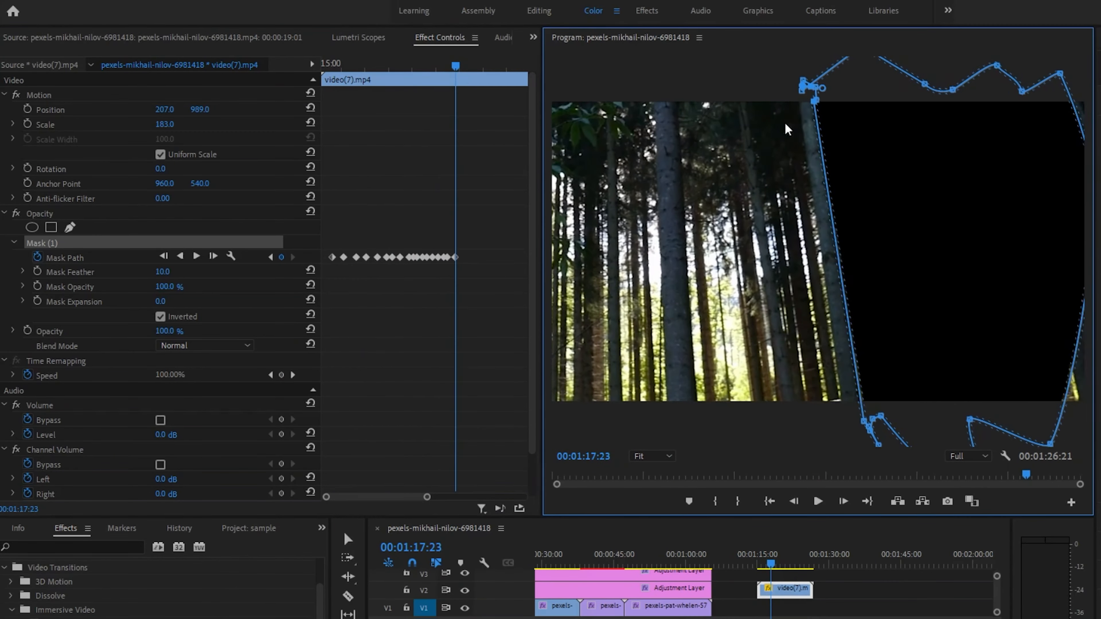
Continue keyframing the mask path along the moving trunk until the forest footage is completely masked out at 00:01:23:00
left_click_drag(487, 66, 506, 67)
left_click_drag(427, 497, 480, 497)
left_click_drag(421, 66, 437, 67)
left_click_drag(754, 187, 737, 187)
left_click_drag(437, 66, 474, 67)
left_click_drag(754, 217, 710, 217)
left_click_drag(475, 66, 503, 67)
left_click_drag(736, 217, 704, 216)
left_click_drag(1072, 440, 1096, 446)
left_click_drag(503, 66, 515, 67)
left_click_drag(715, 222, 691, 222)
left_click_drag(515, 66, 521, 68)
left_click_drag(674, 234, 655, 237)
left_click_drag(1070, 72, 1096, 55)
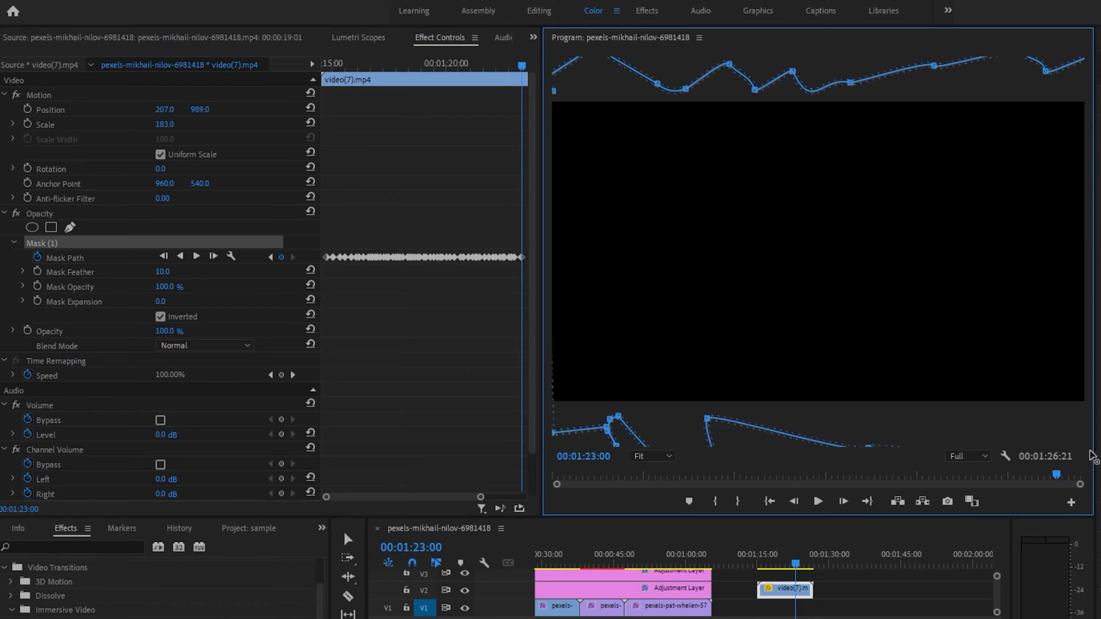
Play back the animated mask from the clip's start, and inspect the early mask path keyframes around 00:01:15:19
left_click_drag(763, 562, 757, 563)
key("space")
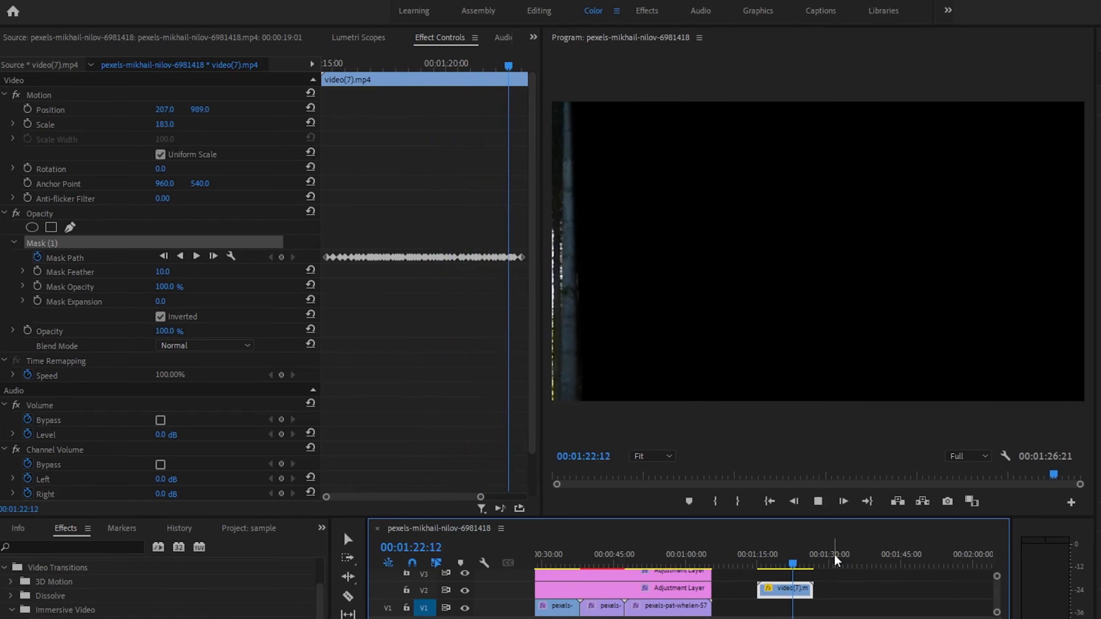
left_click_drag(777, 562, 761, 564)
left_click_drag(480, 497, 371, 497)
left_click(418, 66)
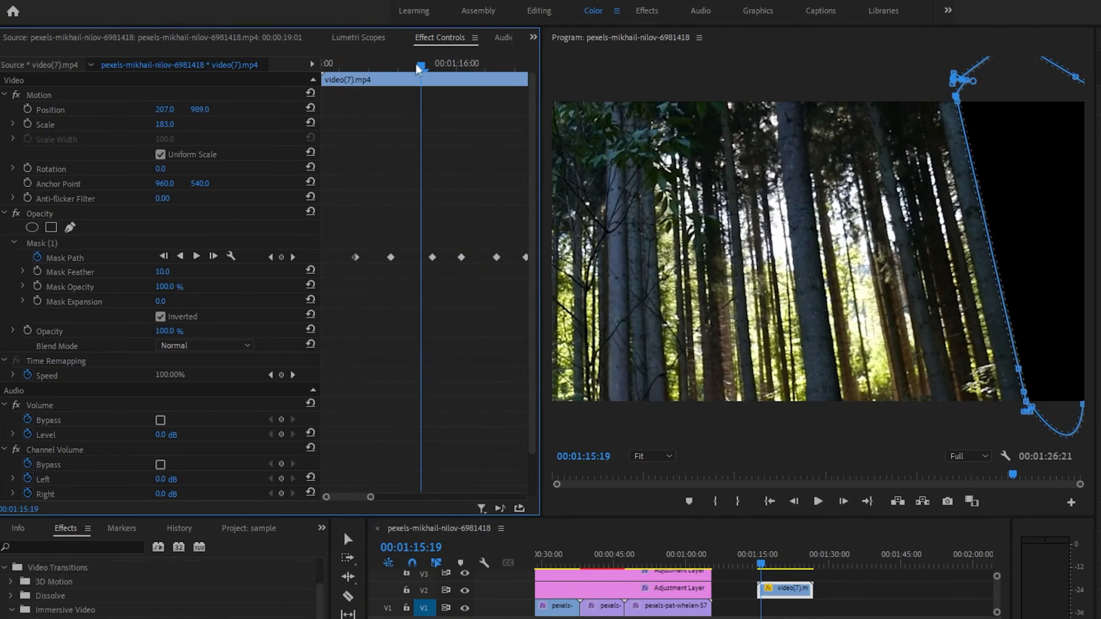
Add mask path keyframes at 00:01:15:06 and 00:01:15:04, fitting the mask points to the trunk's edge, and play the result
left_click_drag(417, 66, 344, 66)
left_click_drag(1048, 408, 1053, 415)
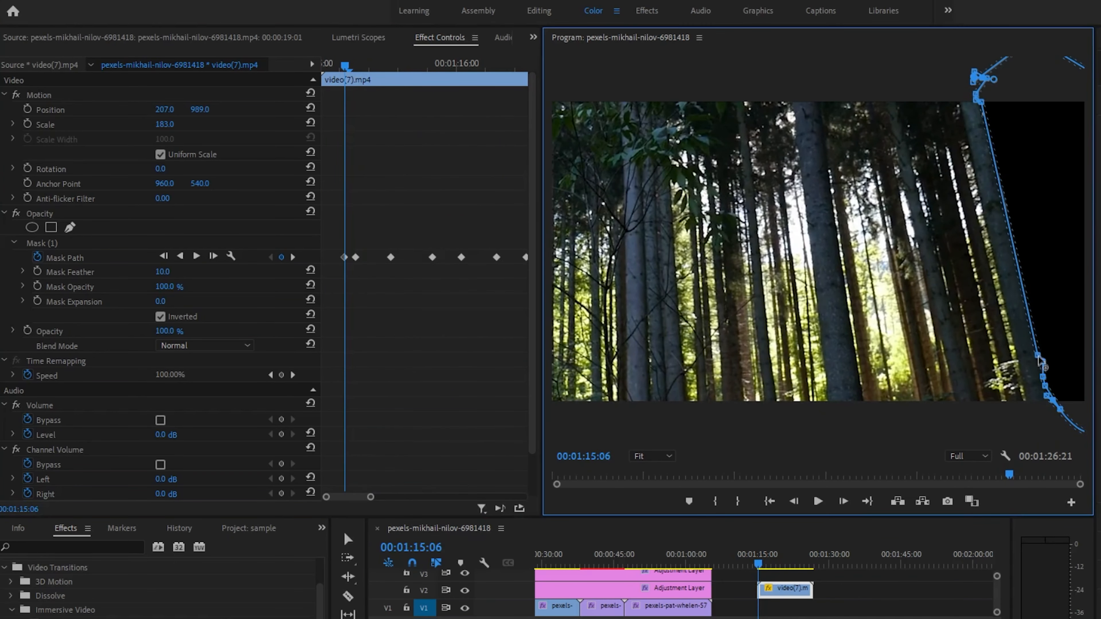
left_click_drag(1038, 356, 1036, 347)
left_click_drag(1042, 377, 1043, 388)
left_click(333, 66)
left_click_drag(981, 102, 985, 101)
left_click_drag(1060, 409, 1050, 400)
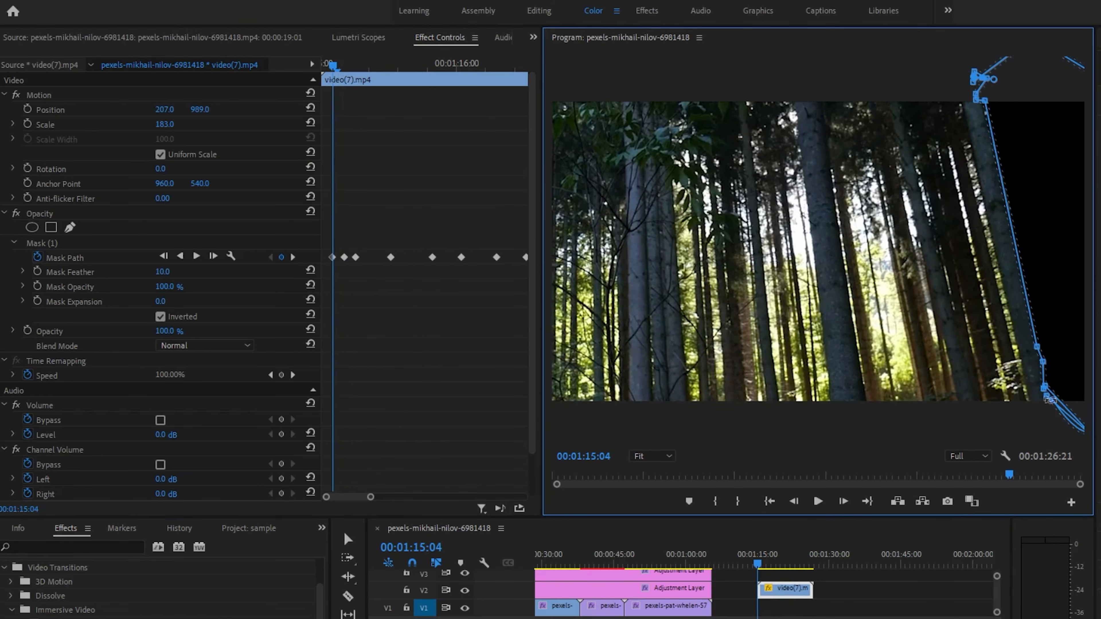
left_click(323, 66)
key("space")
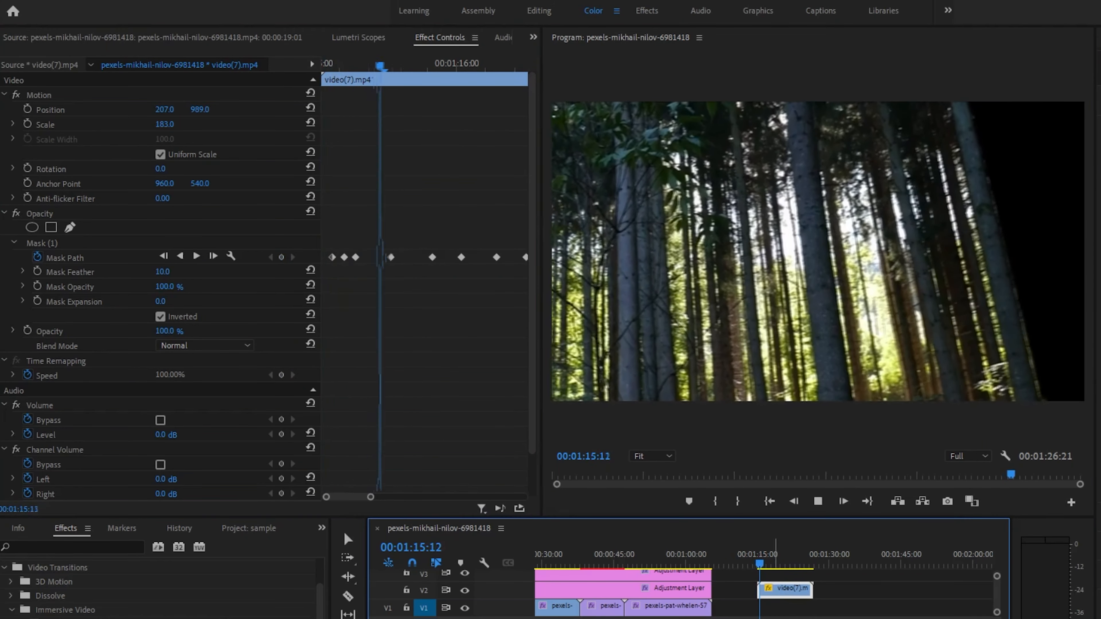
Move the masked forest clip onto V2 above the waterfall clip, starting at 00:00:55:00, and play back the trunk reveal
left_click_drag(765, 564, 717, 590)
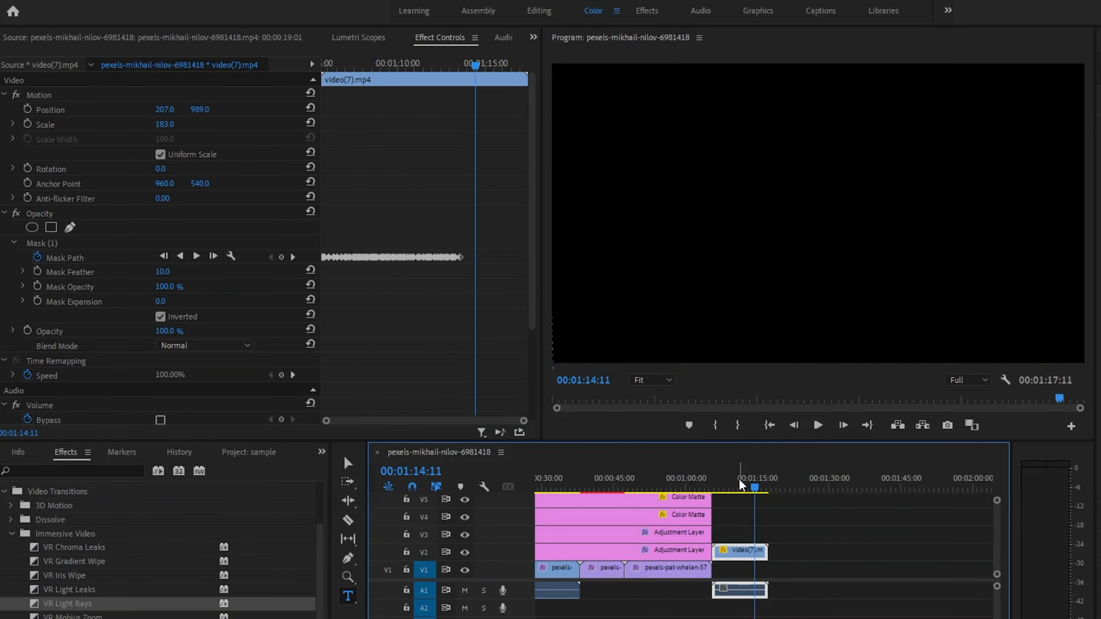
left_click(717, 484)
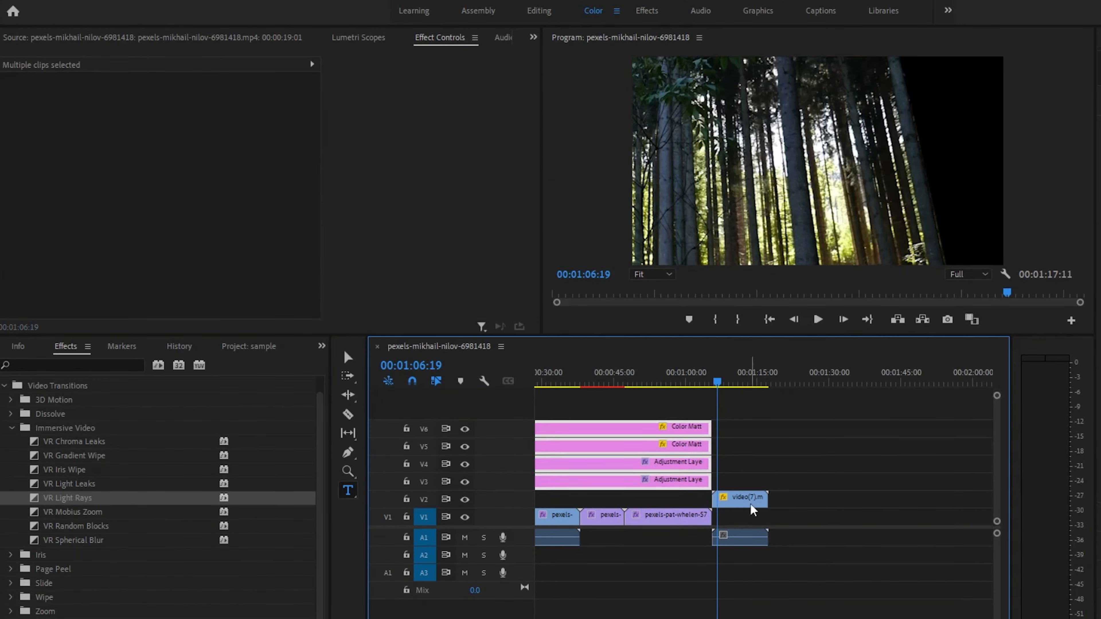
left_click(659, 372)
key("space")
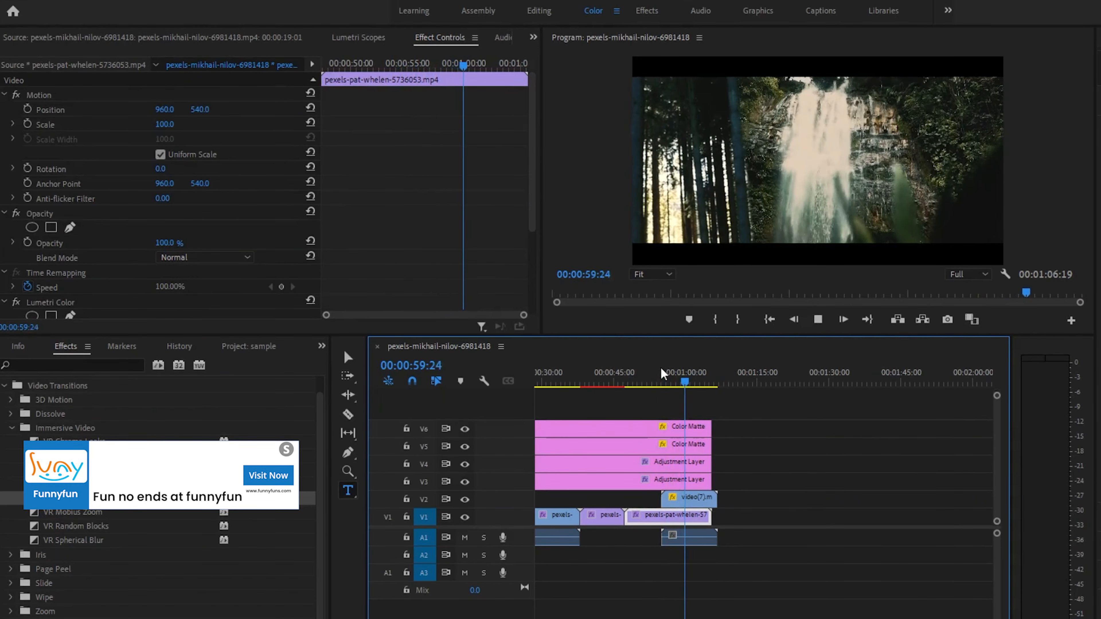
left_click(670, 382)
left_click_drag(671, 381, 666, 380)
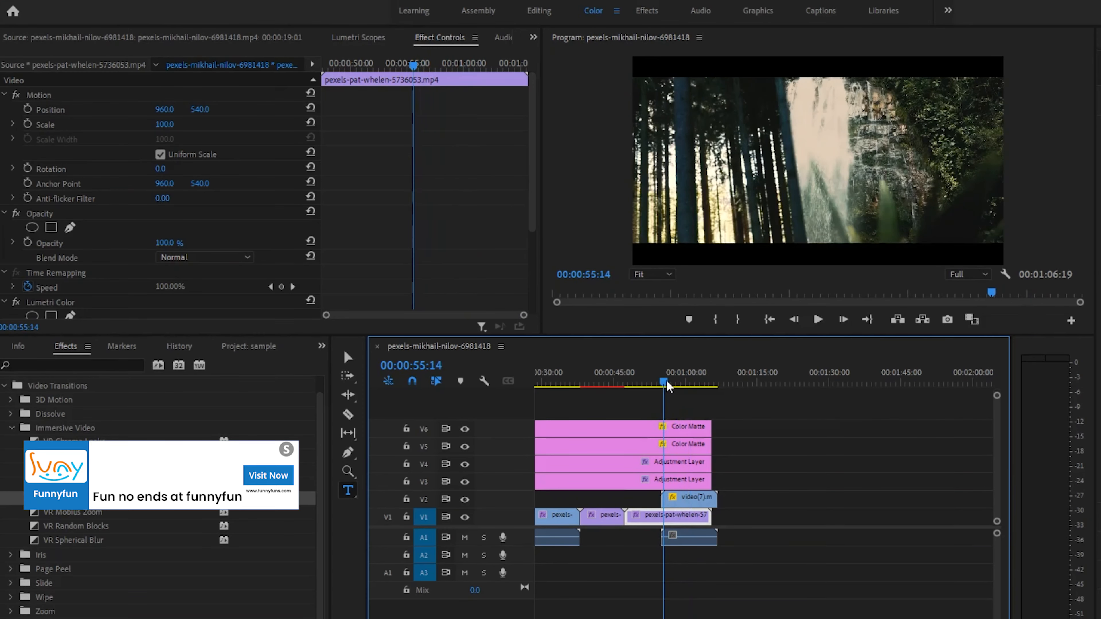
key("space")
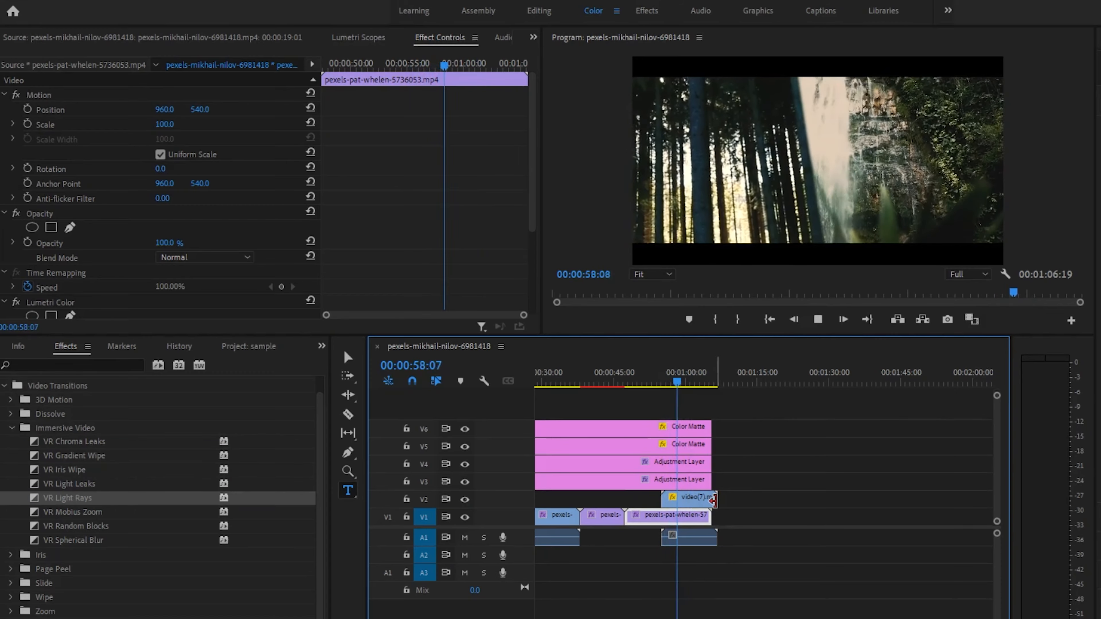
Trim the masked forest clip's end to 00:01:05:16 and play the transition from 00:00:54:06
left_click_drag(718, 499, 710, 501)
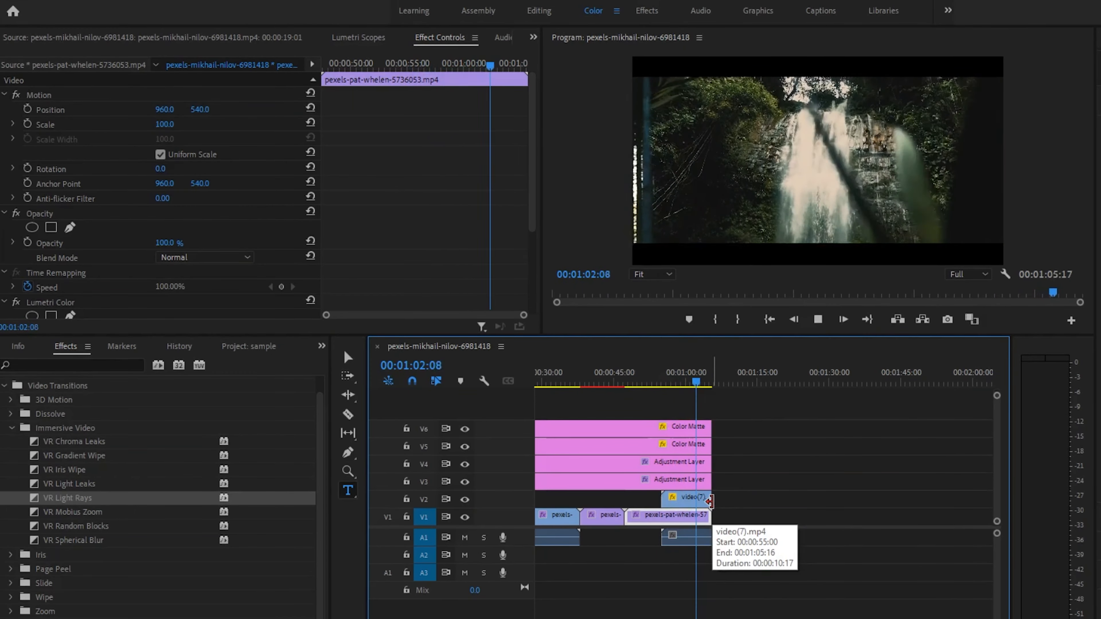
left_click(657, 381)
key("space")
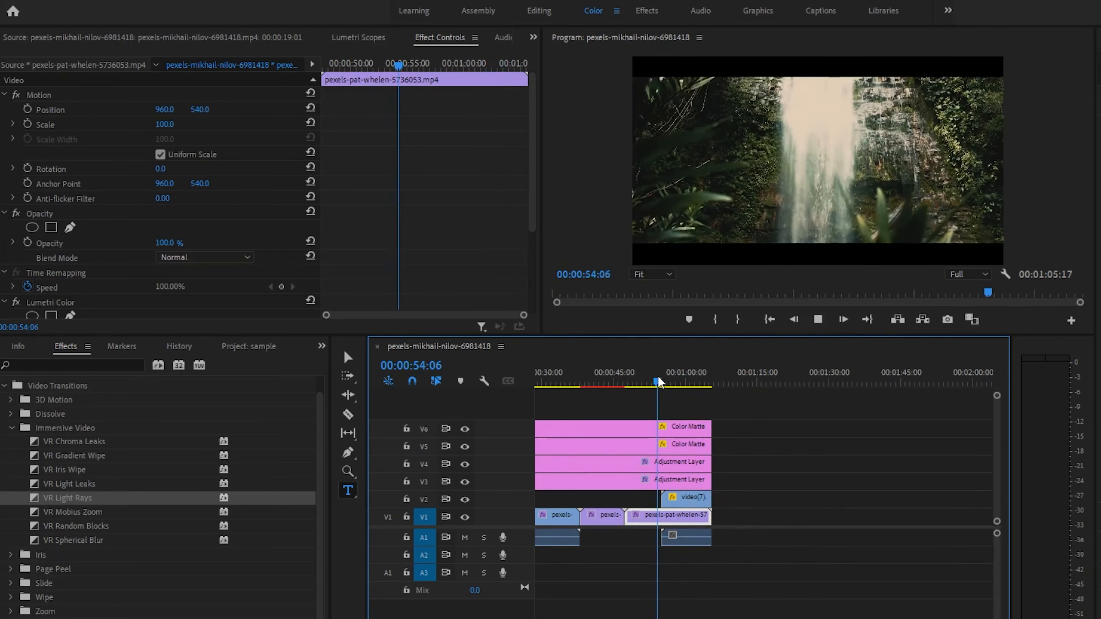
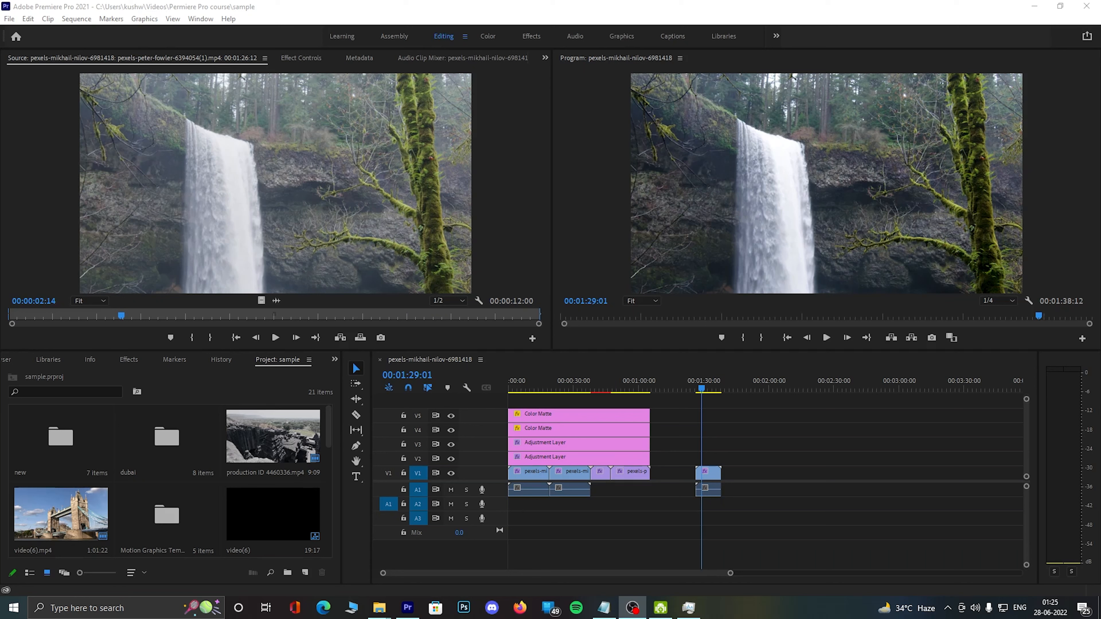
Examine the effect settings of the last waterfall clip under the adjustment layers at 00:00:58:16
mouse_move(637, 381)
left_mouse_down()
mouse_move(661, 381)
mouse_move(635, 382)
left_mouse_up()
left_click(630, 472)
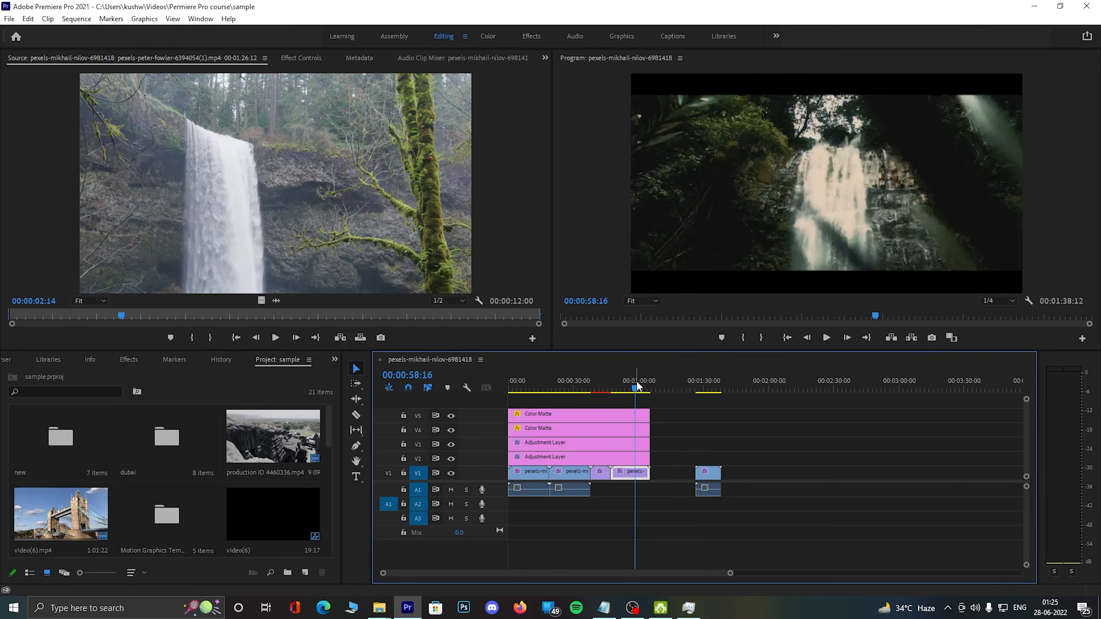
left_click(302, 59)
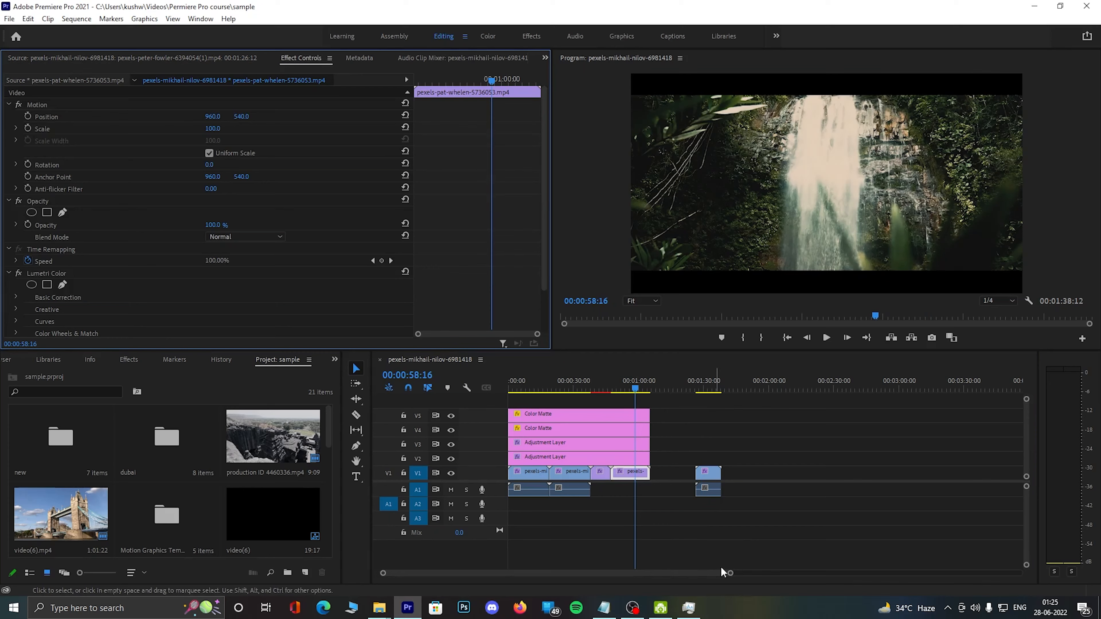
left_click_drag(730, 573, 896, 561)
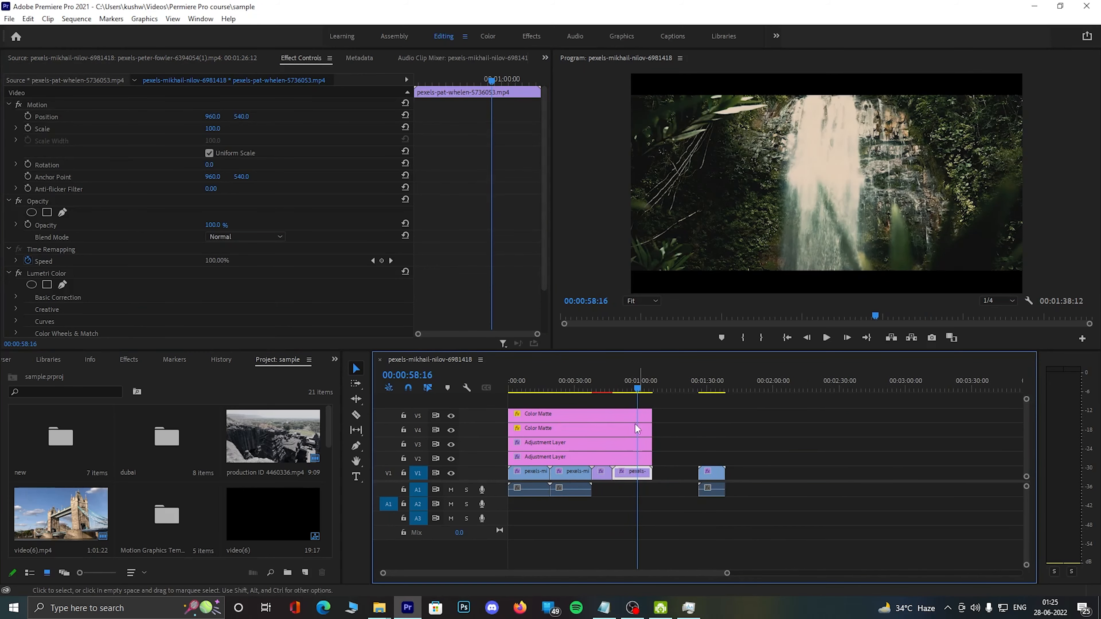
Duplicate the forest stream clip into the empty area of V1 at about 00:01:53 and play the copy
left_click(595, 472)
left_click(600, 472)
left_click(606, 387)
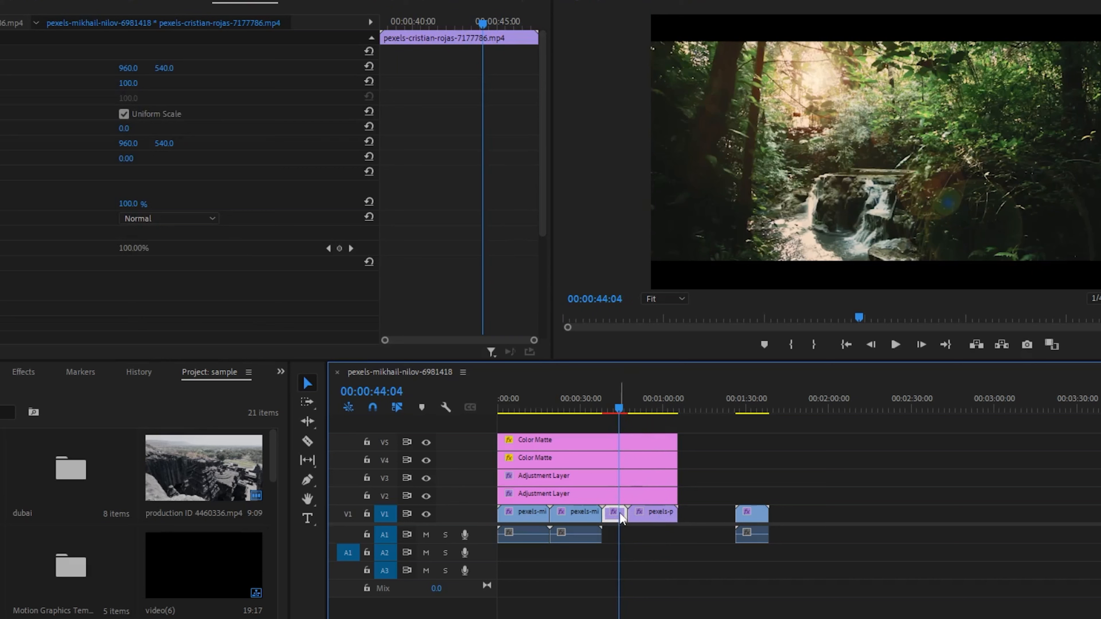
left_click_drag(617, 519, 820, 515)
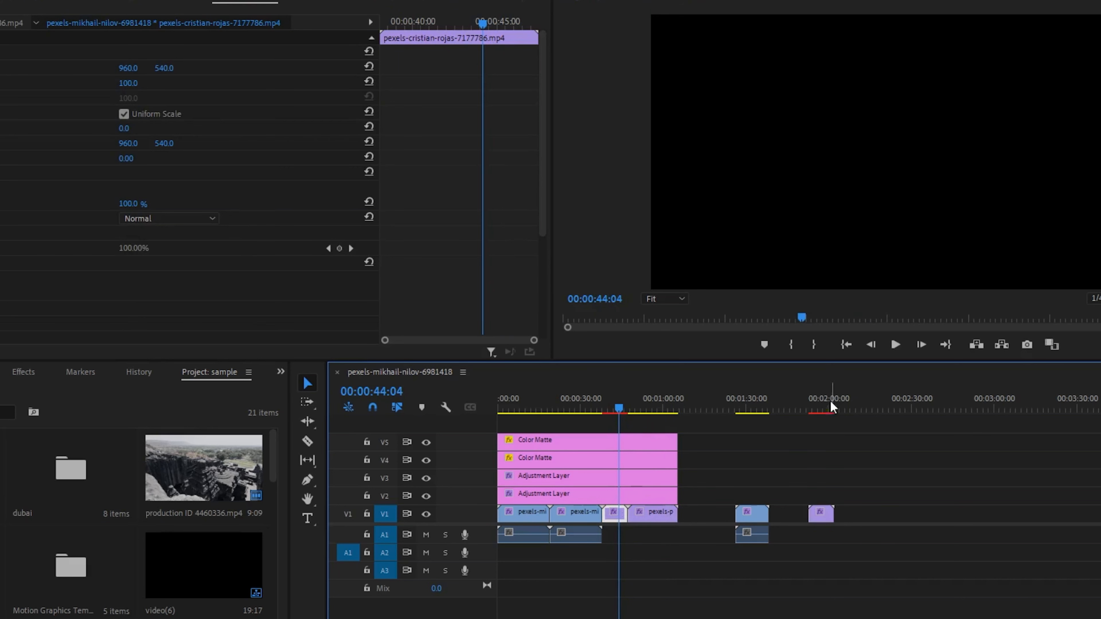
left_click(817, 403)
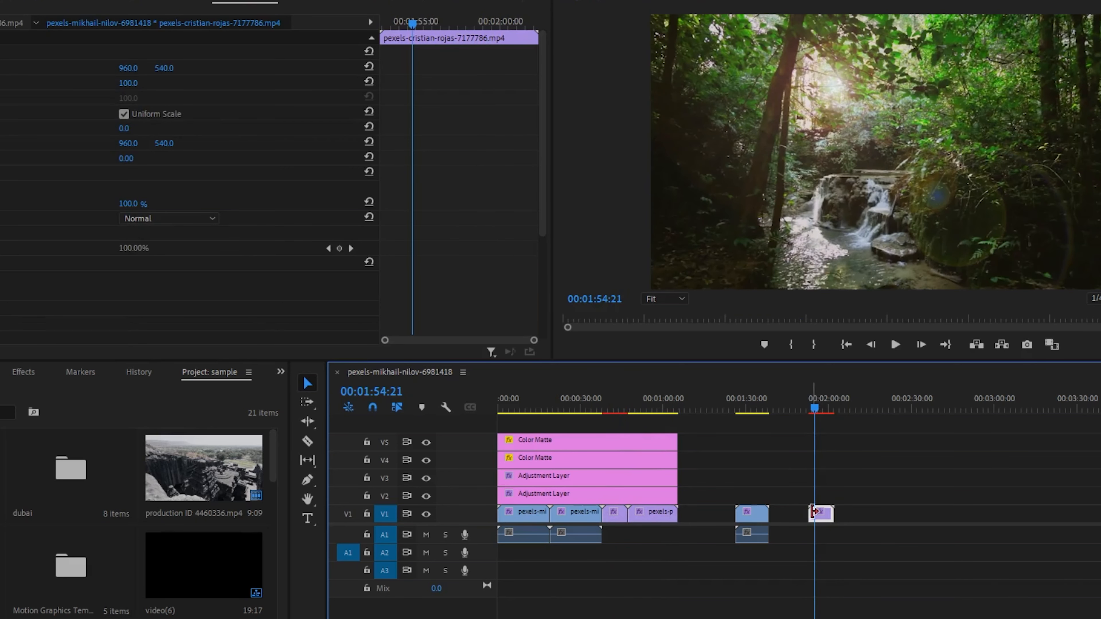
key("space")
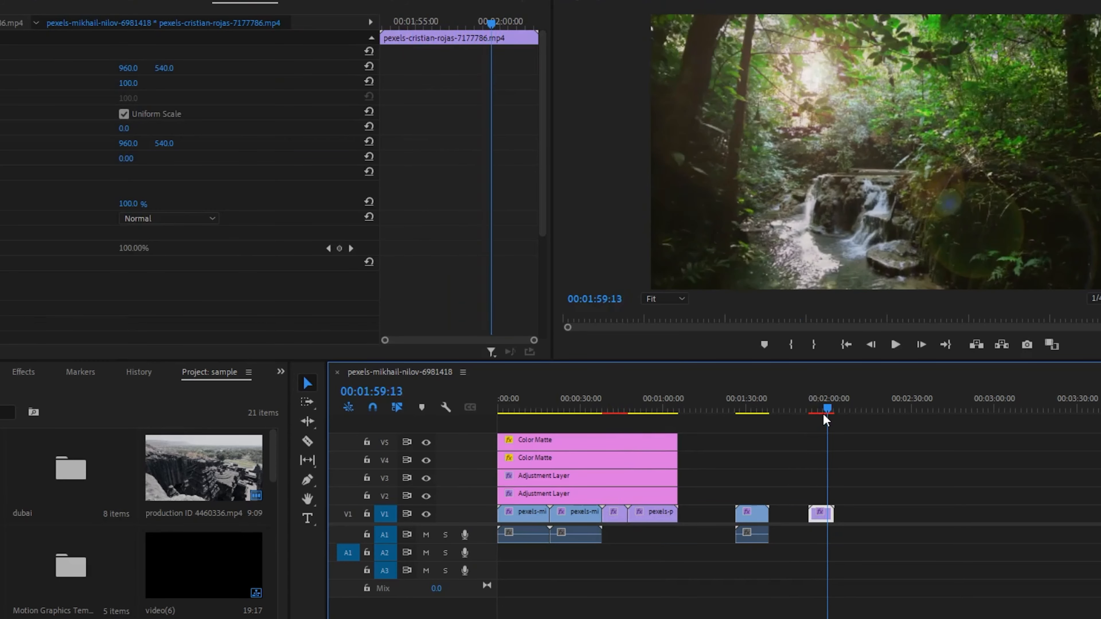
Replace the copied stream clip with an After Effects composition and save the new project as "clip effect"
right_click(822, 518)
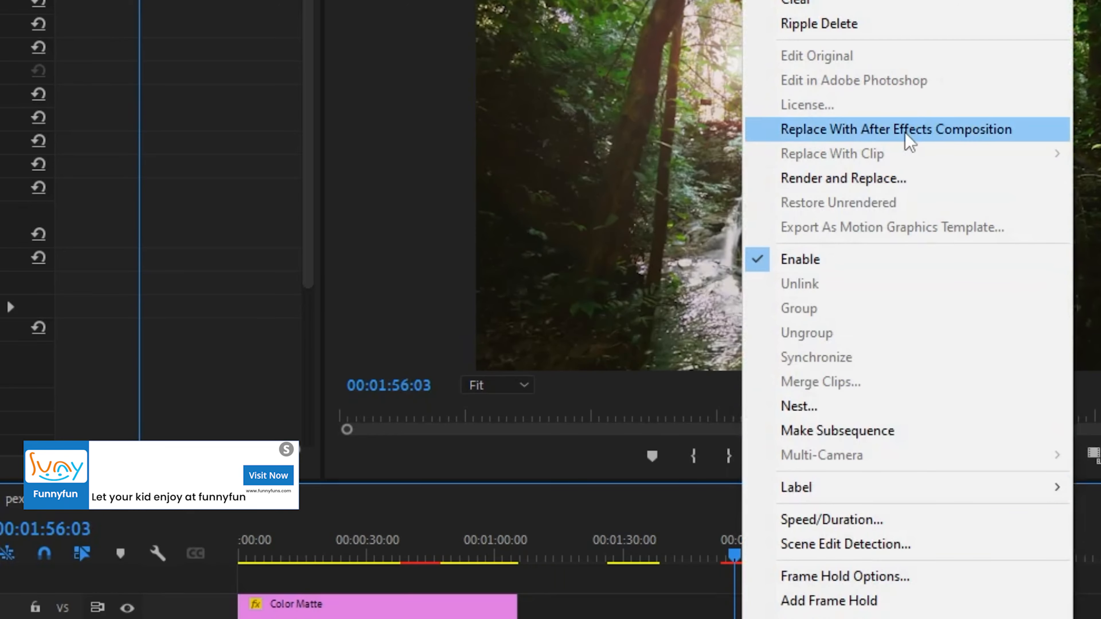
left_click(905, 132)
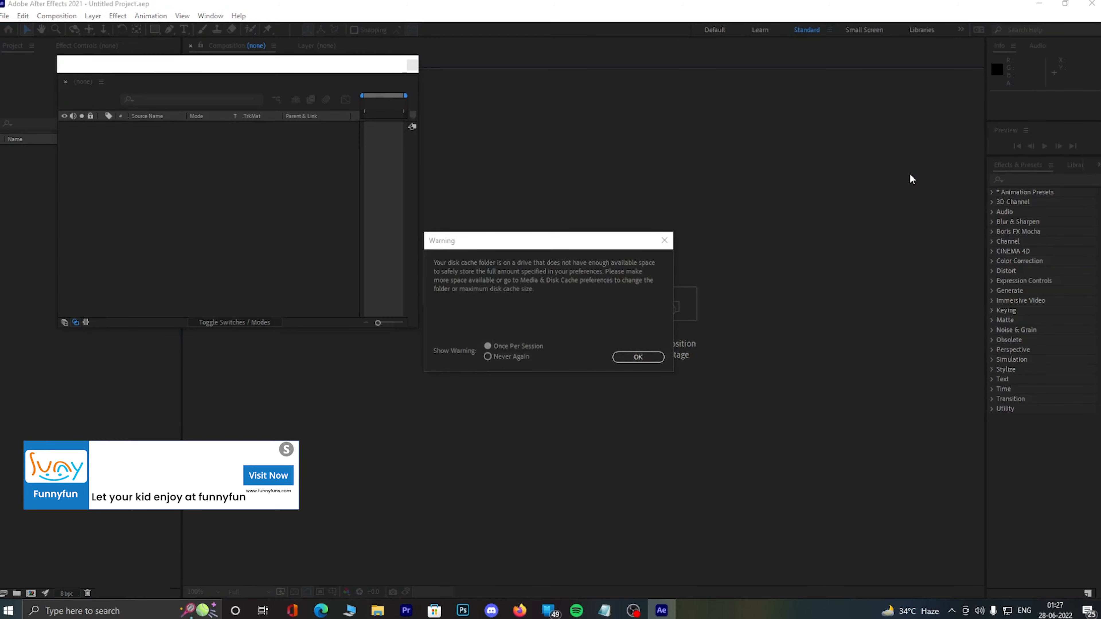
left_click(634, 356)
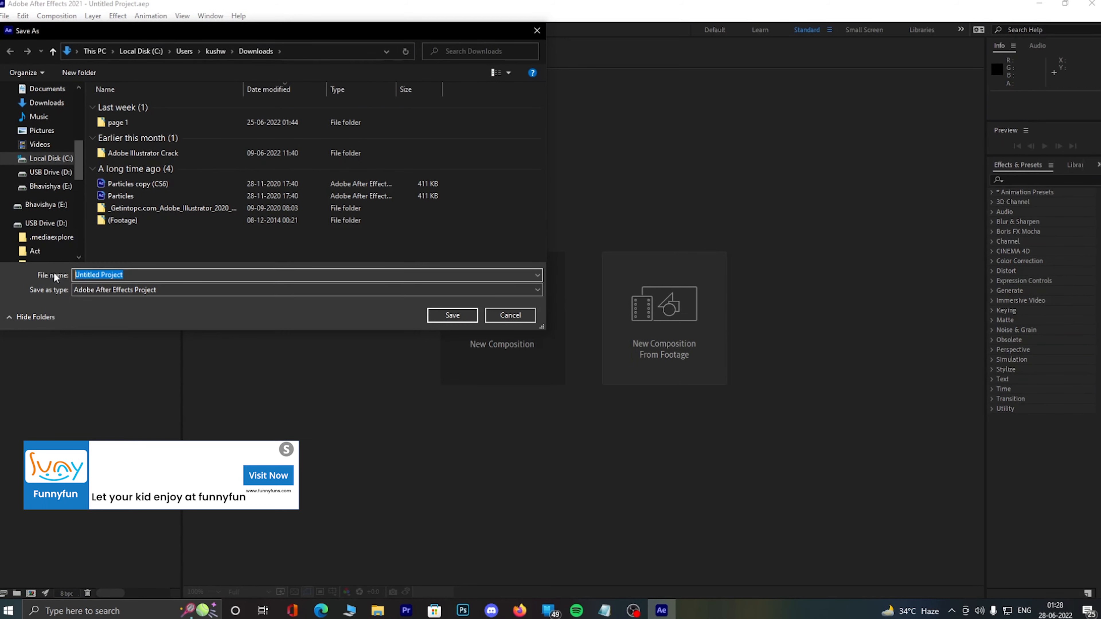
type("clip effect")
key("Return")
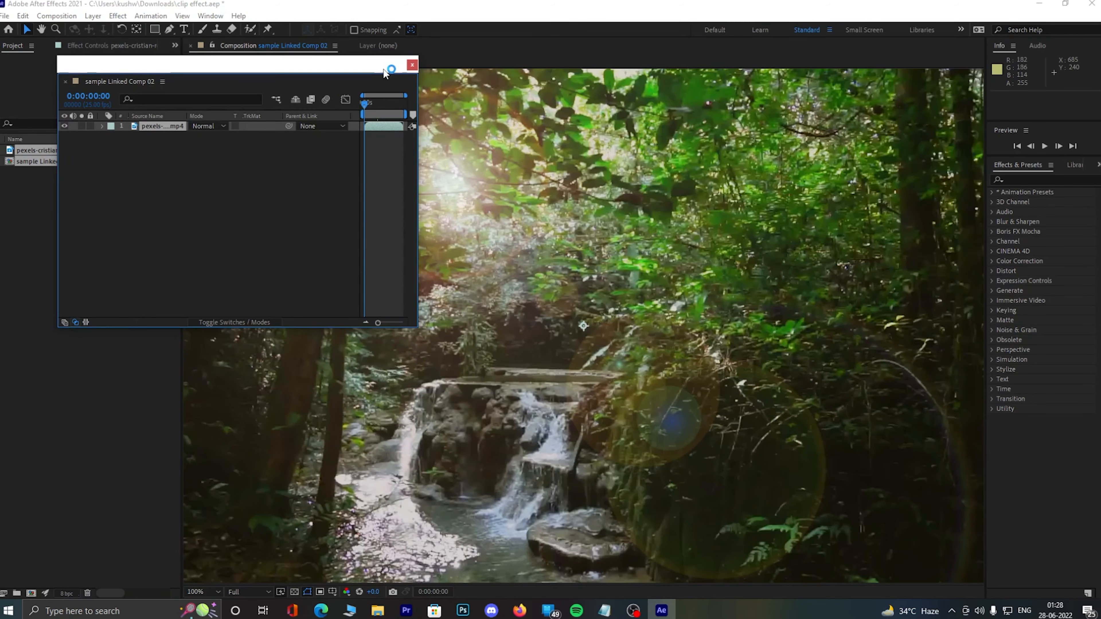
Reset the Standard workspace in After Effects to its saved layout to dock the floating timeline
left_click_drag(383, 73, 359, 268)
left_click(218, 16)
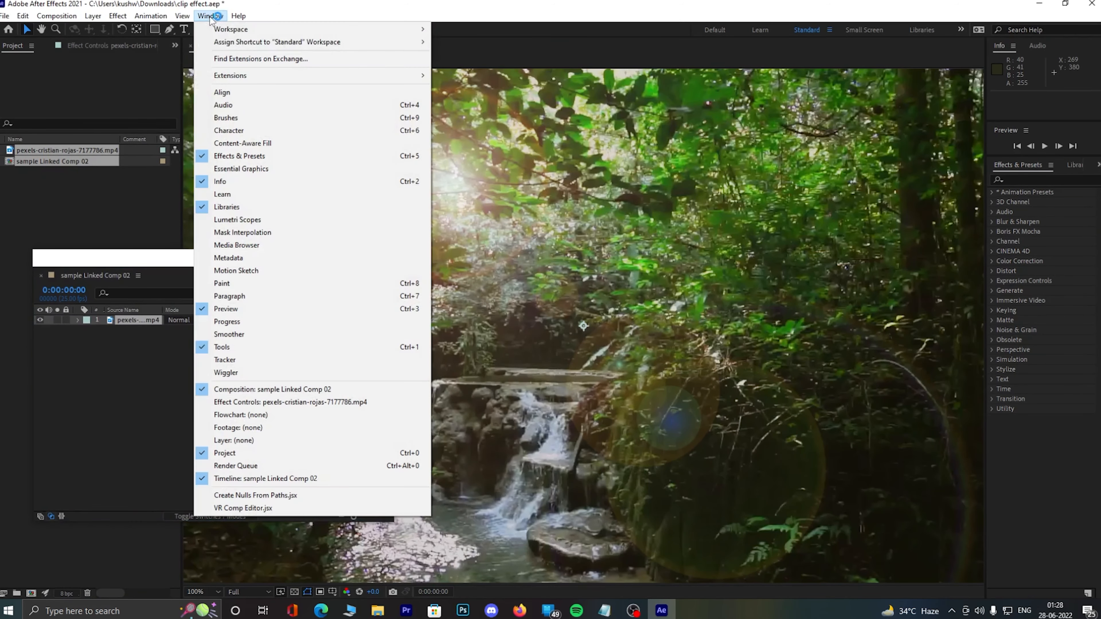
mouse_move(268, 31)
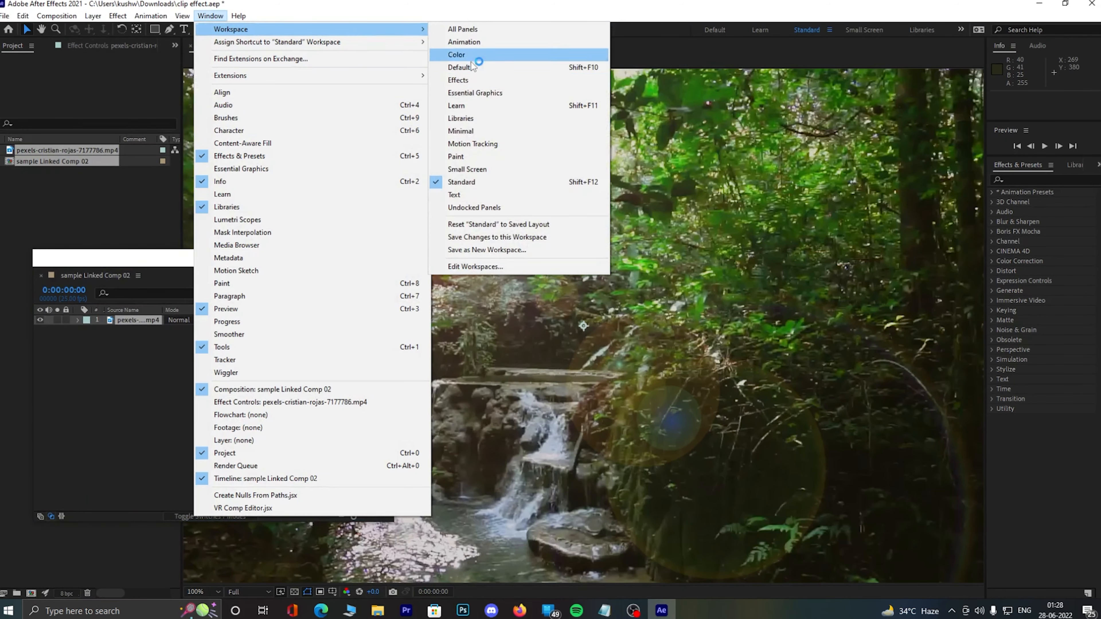
left_click(580, 226)
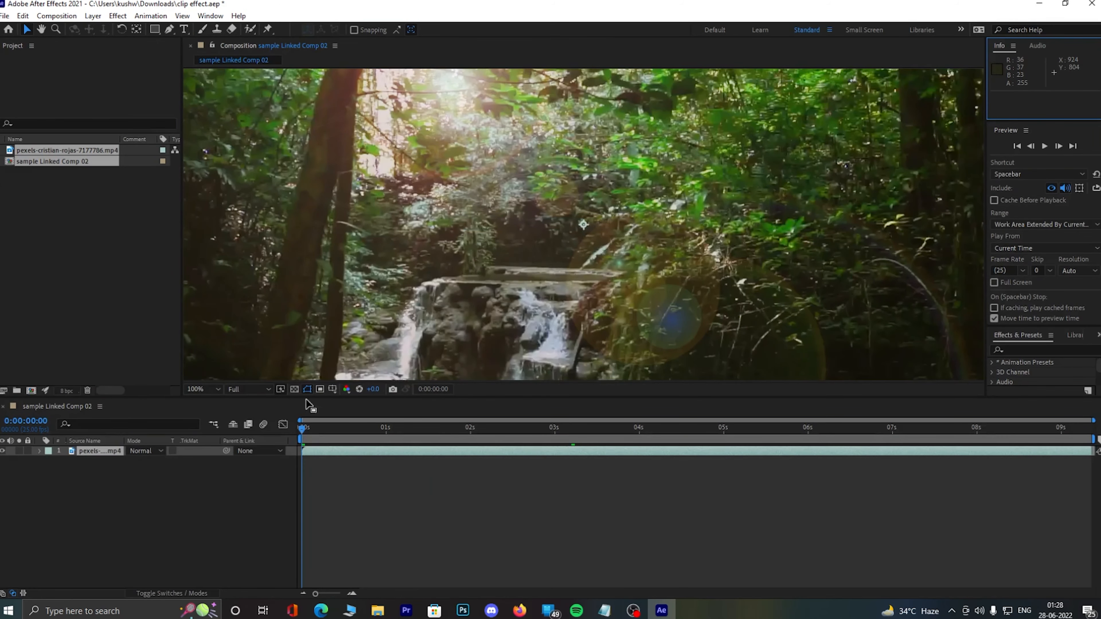
Enlarge the effects list and apply the CC Lens distort effect to the stream footage layer
left_click_drag(349, 401, 384, 451)
left_click_drag(1031, 326, 1044, 191)
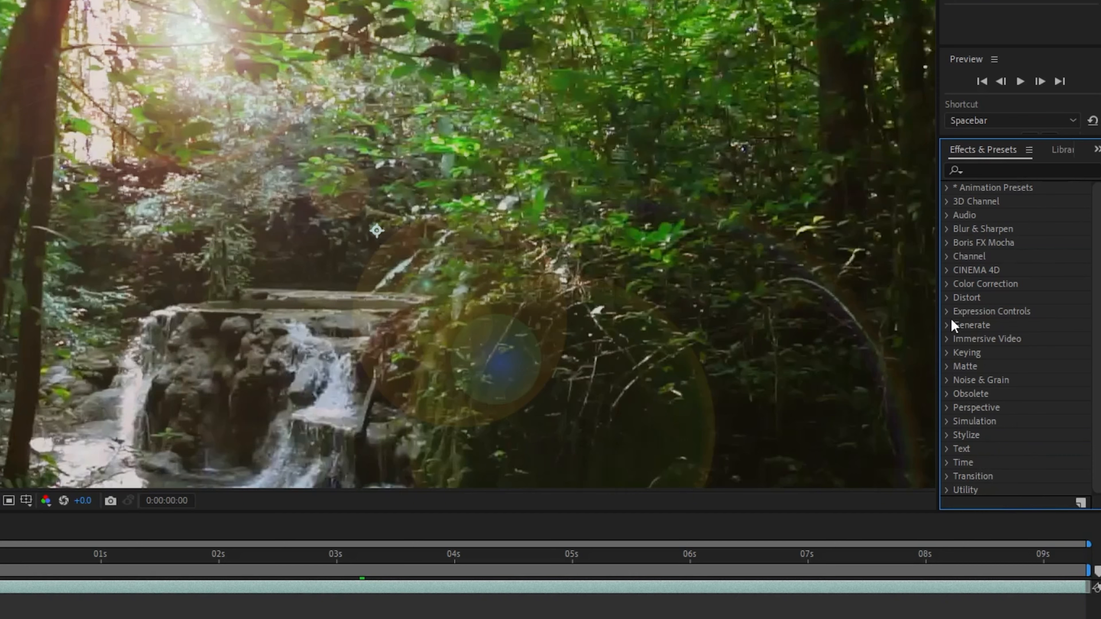
left_click(947, 298)
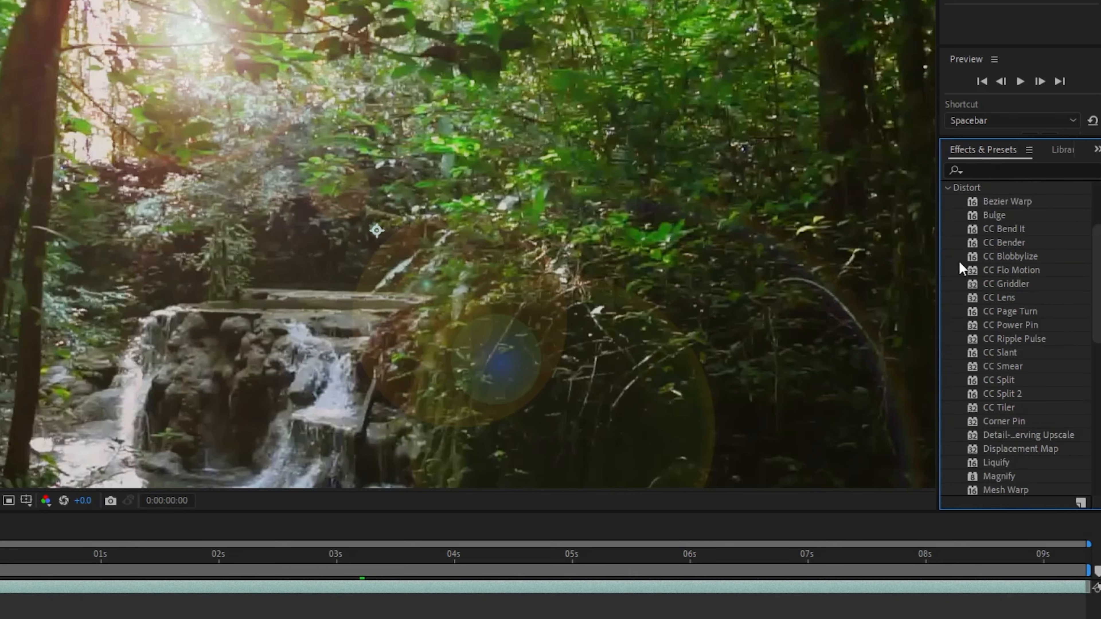
left_click_drag(1001, 297, 217, 519)
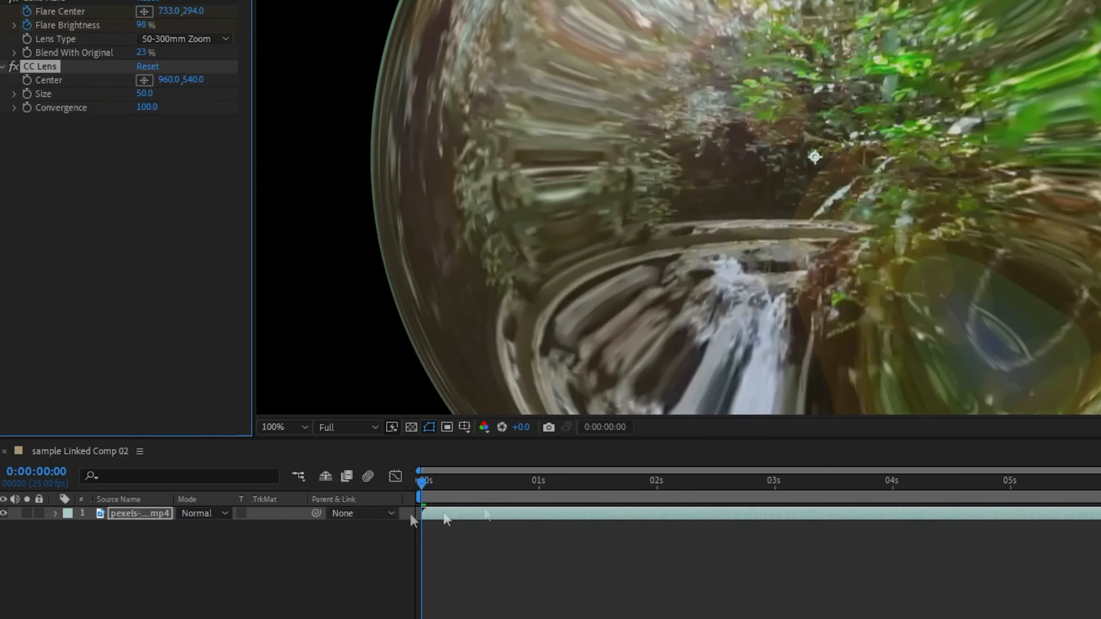
Set the Lens Flare's Blend With Original to 0% and start keyframing the CC Lens size at 90
left_click_drag(119, 168, 83, 170)
left_click_drag(159, 135, 85, 152)
key("ctrl+z")
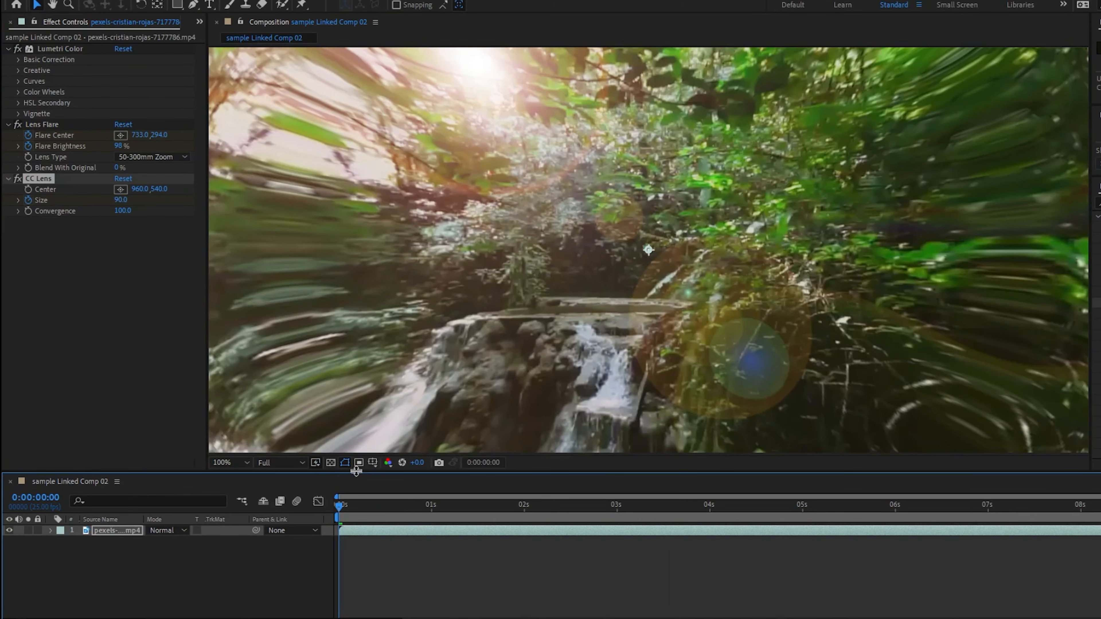
Preview the lens animation, and switch to Premiere Pro to play the linked composition from 00:01:53:07
key("space")
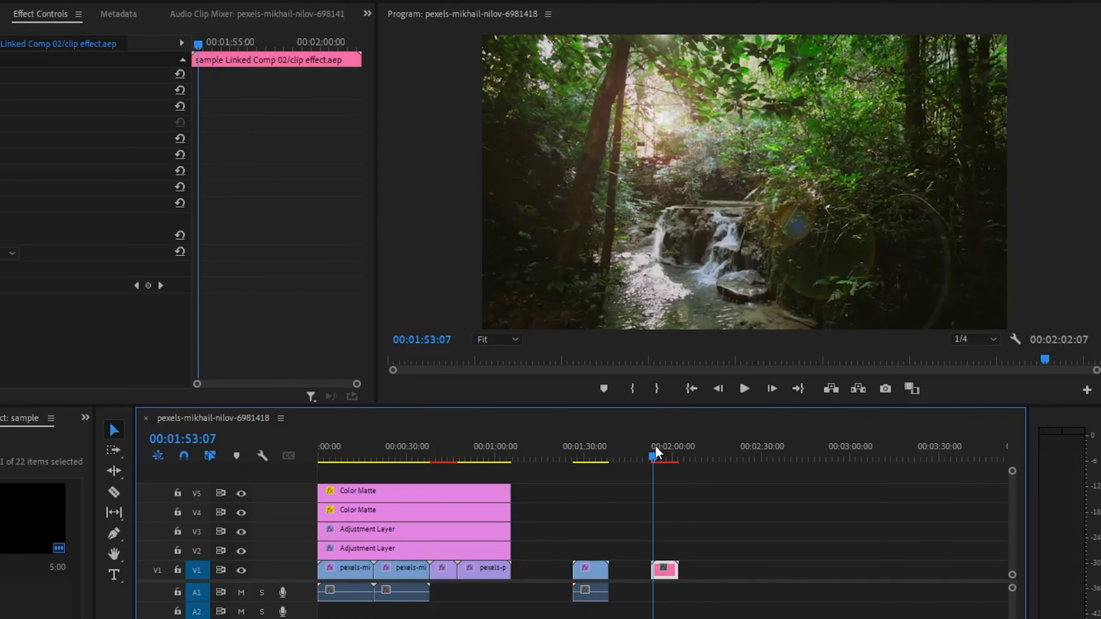
left_click(742, 389)
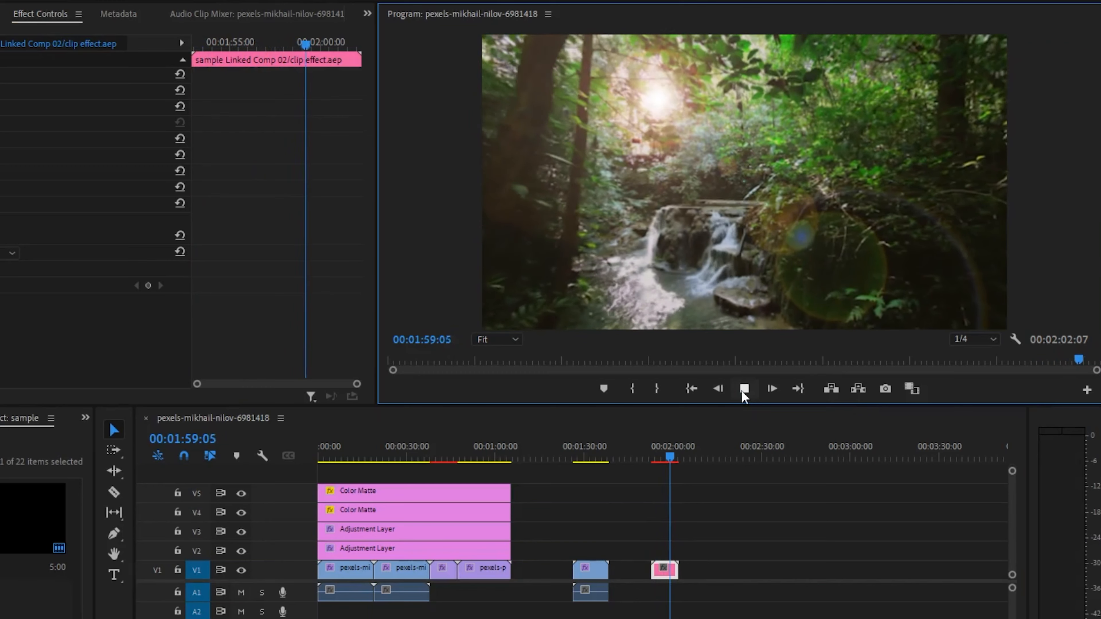
left_click(743, 389)
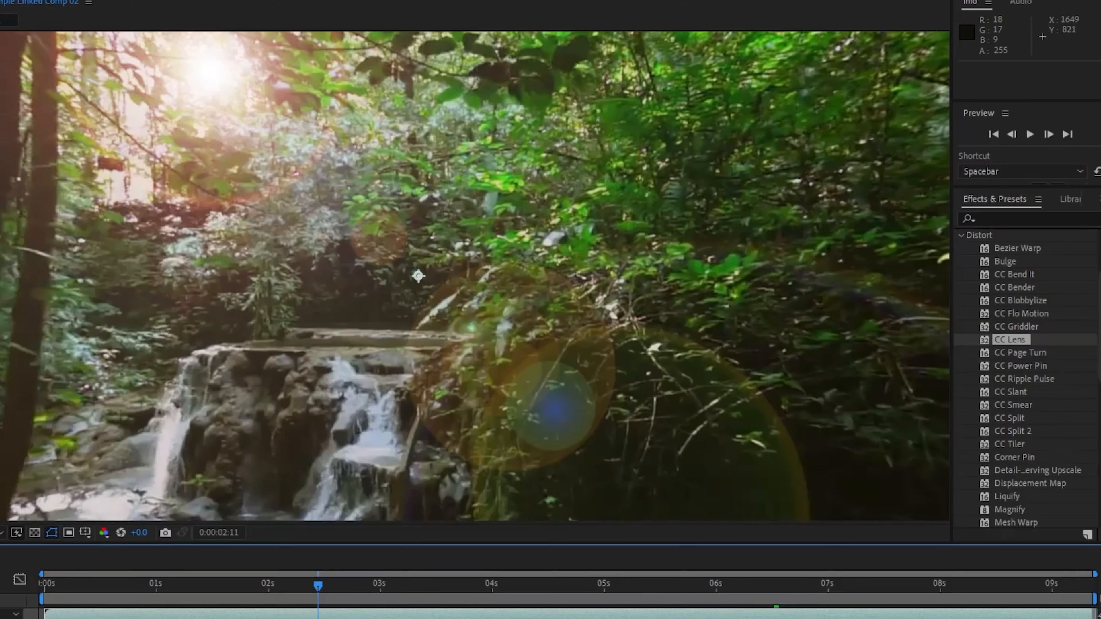
Switch back to After Effects and apply the CC Page Turn distort effect to the stream footage layer
scroll(1027, 382, "down", 1)
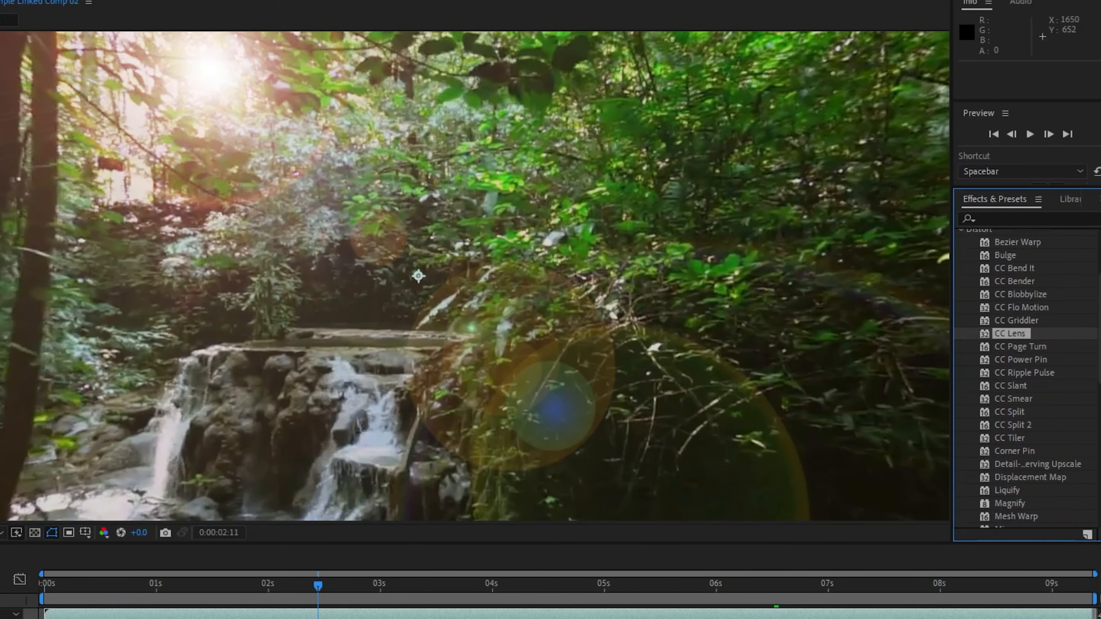
left_click(1012, 284)
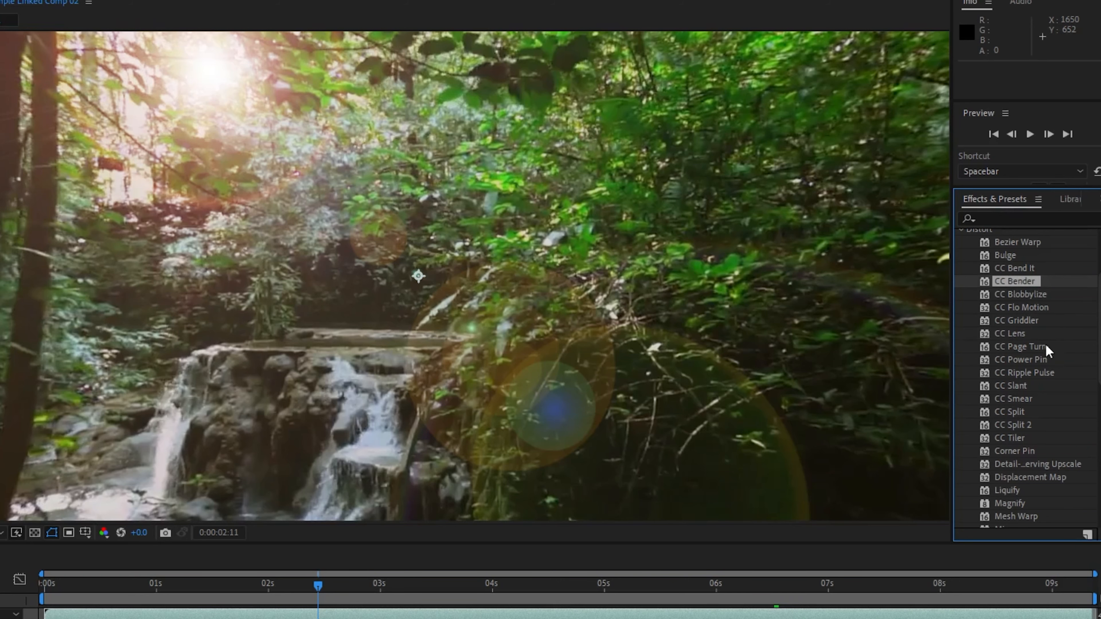
left_click(1043, 333)
left_click_drag(1051, 347, 282, 523)
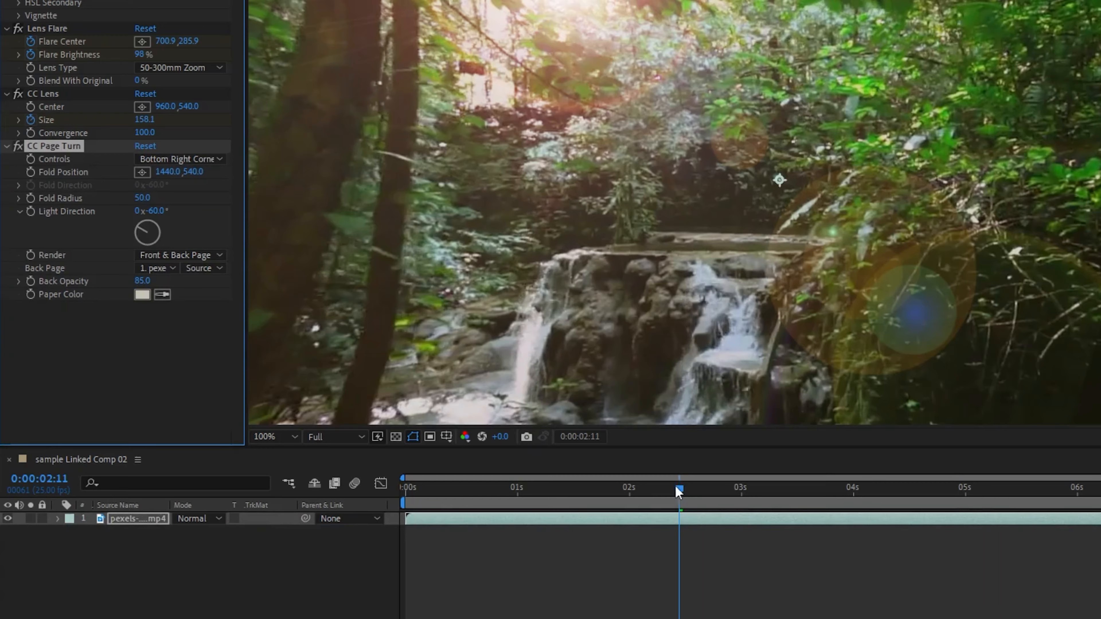
Set the CC Page Turn's horizontal Fold Position to 983 and fit the whole composition in the viewer
key("space")
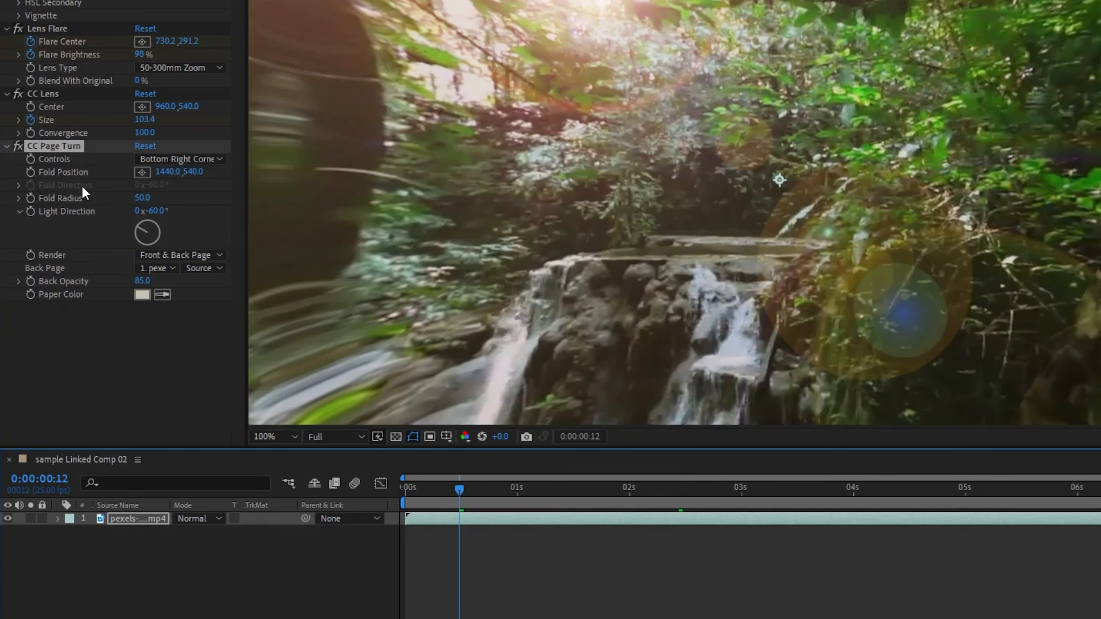
left_click_drag(169, 173, 54, 174)
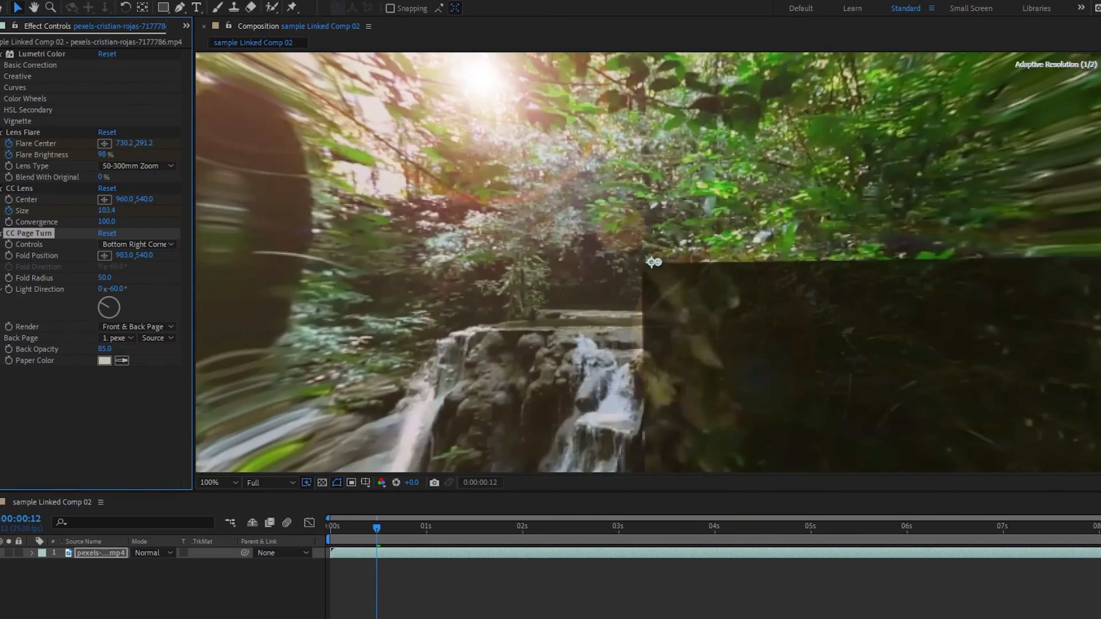
left_click(275, 436)
left_click(282, 165)
Preview the page-turn effect in the After Effects composition from its first frame
left_click_drag(460, 488, 336, 488)
key("space")
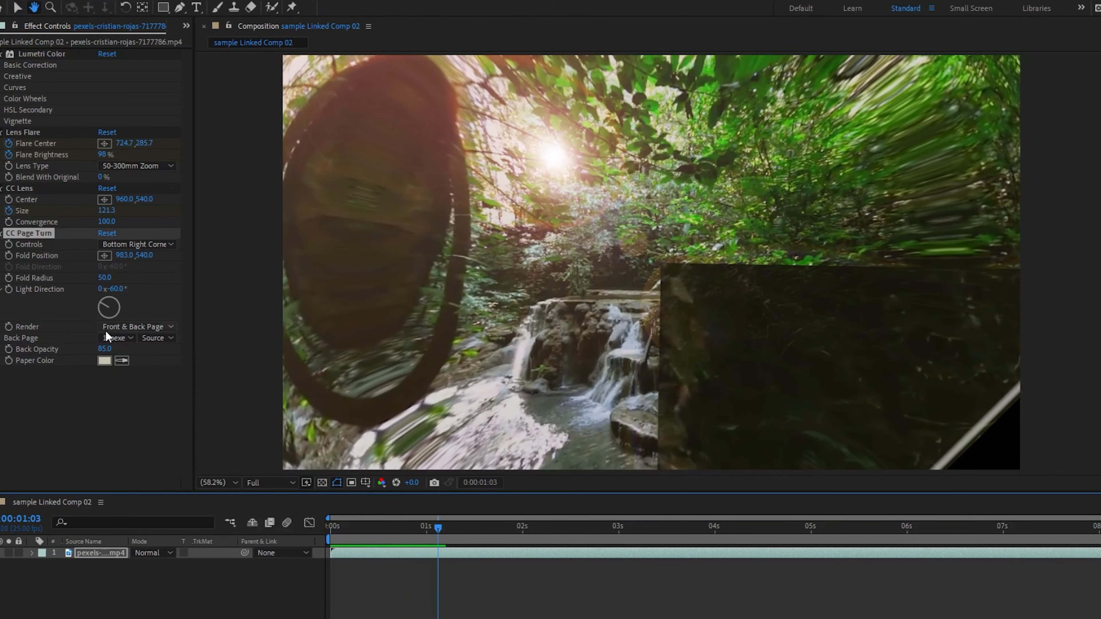
key("space")
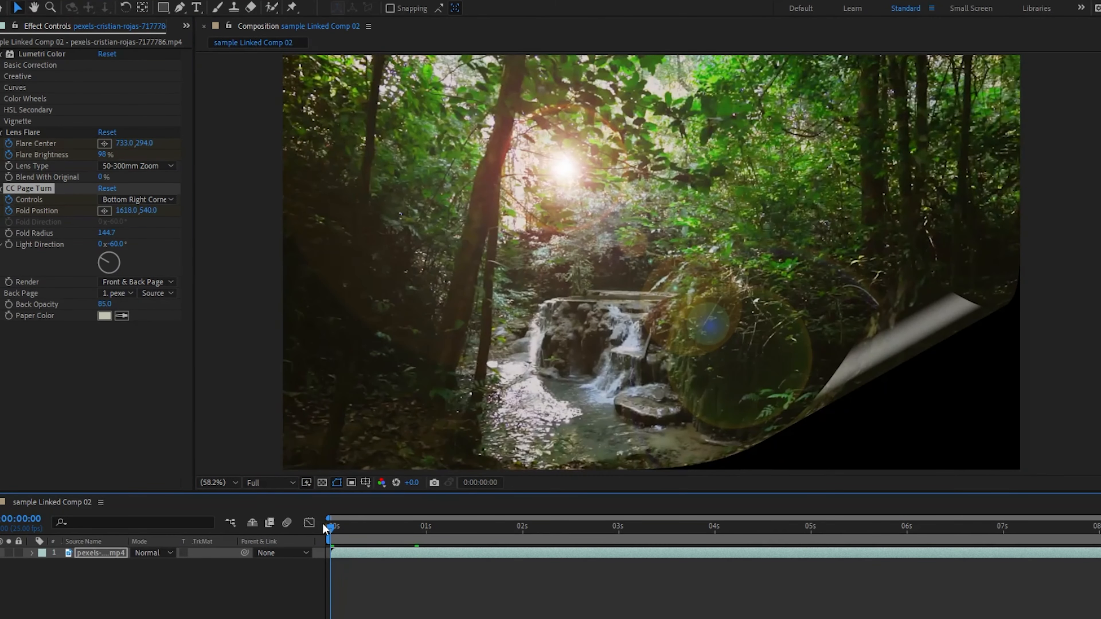
key("space")
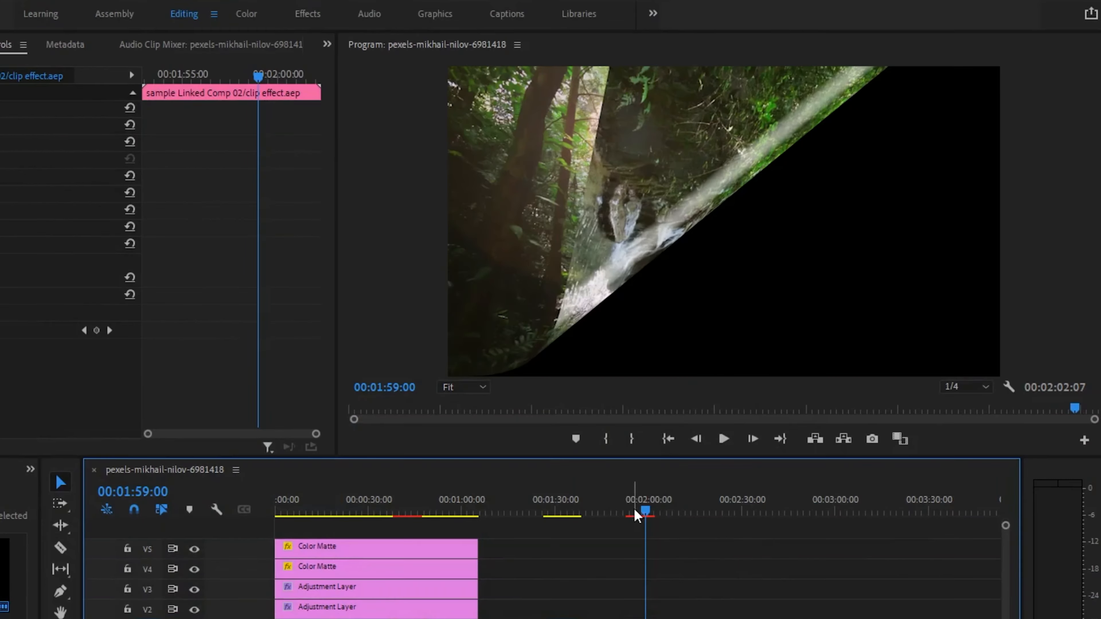
Switch to Premiere Pro and play the linked composition's page-turn animation, replaying it from an earlier point
left_click(723, 439)
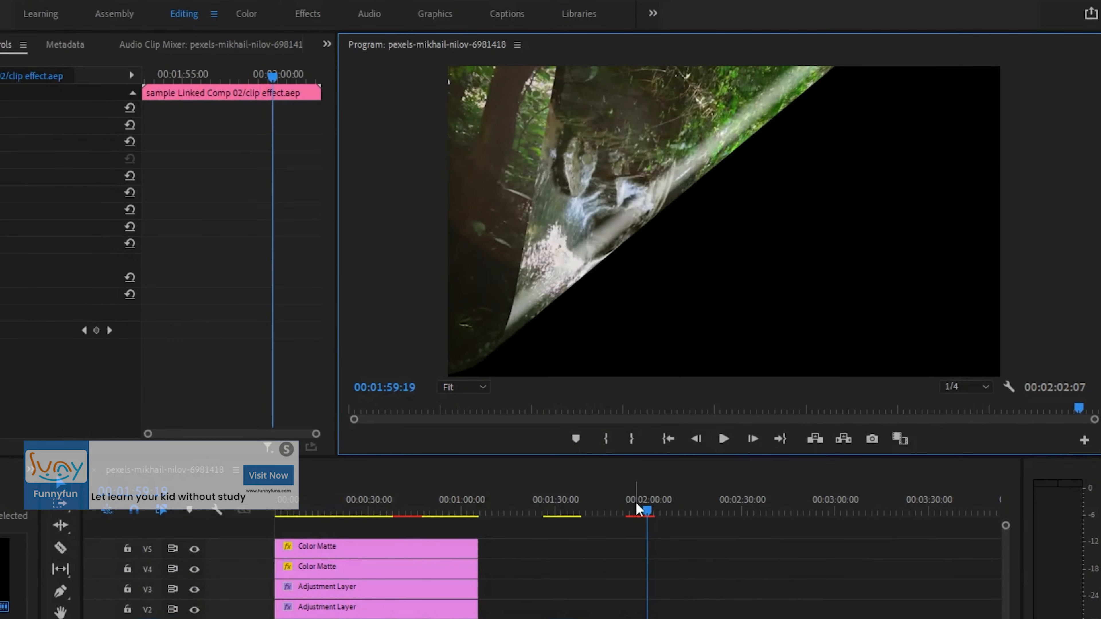
left_click(631, 510)
left_click(723, 439)
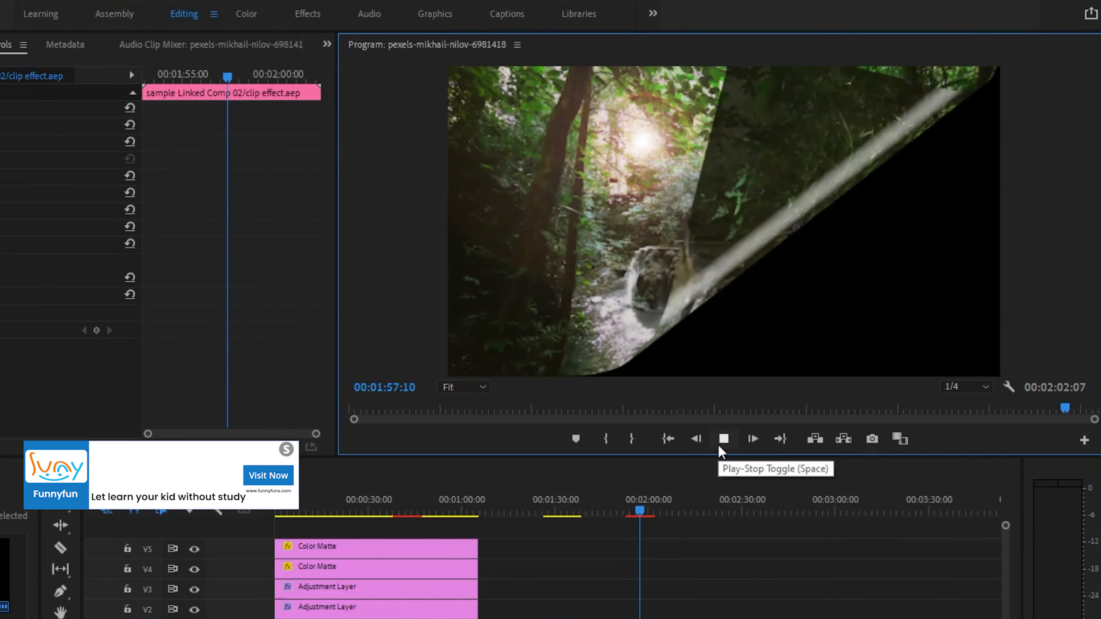
left_click(719, 446)
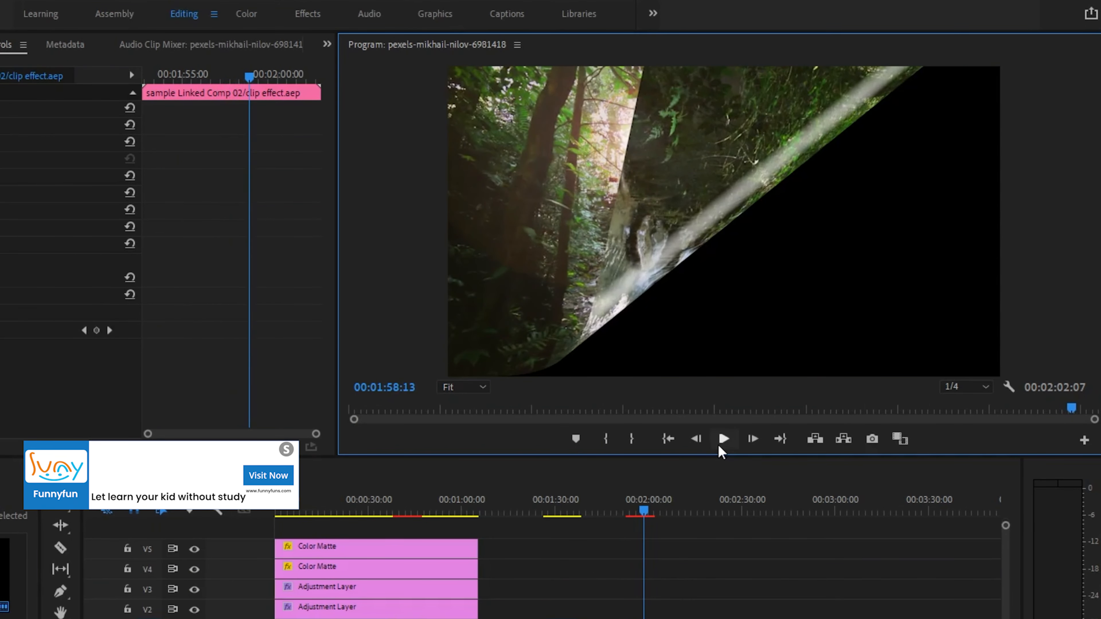
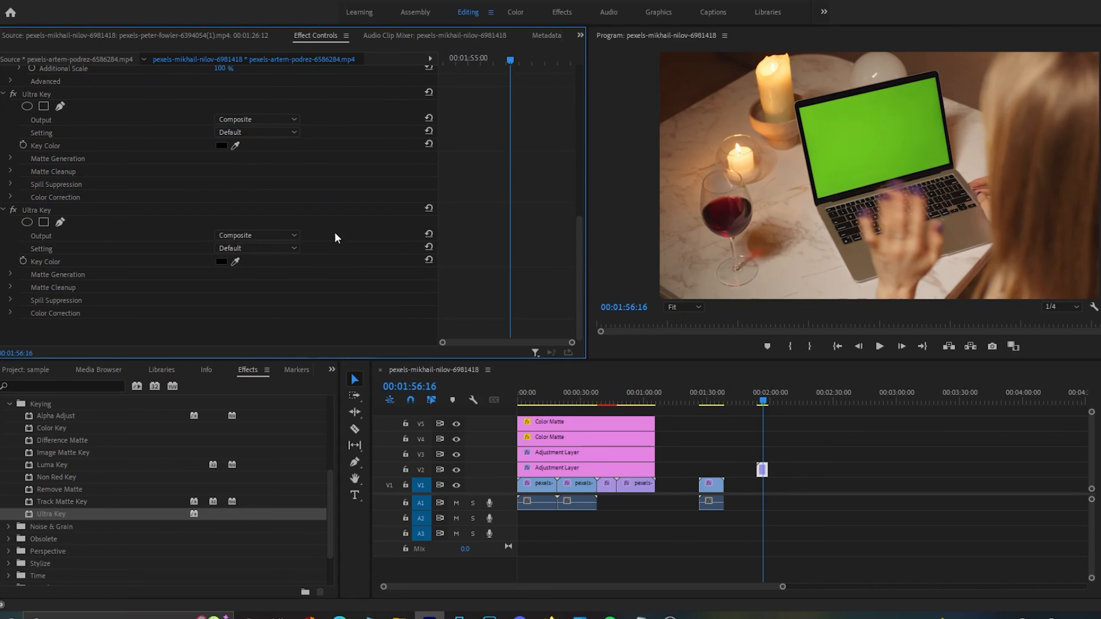
Remove the duplicate Ultra Key effect and sample the laptop's green screen as the remaining Ultra Key's Key Color
right_click(64, 211)
left_click(106, 310)
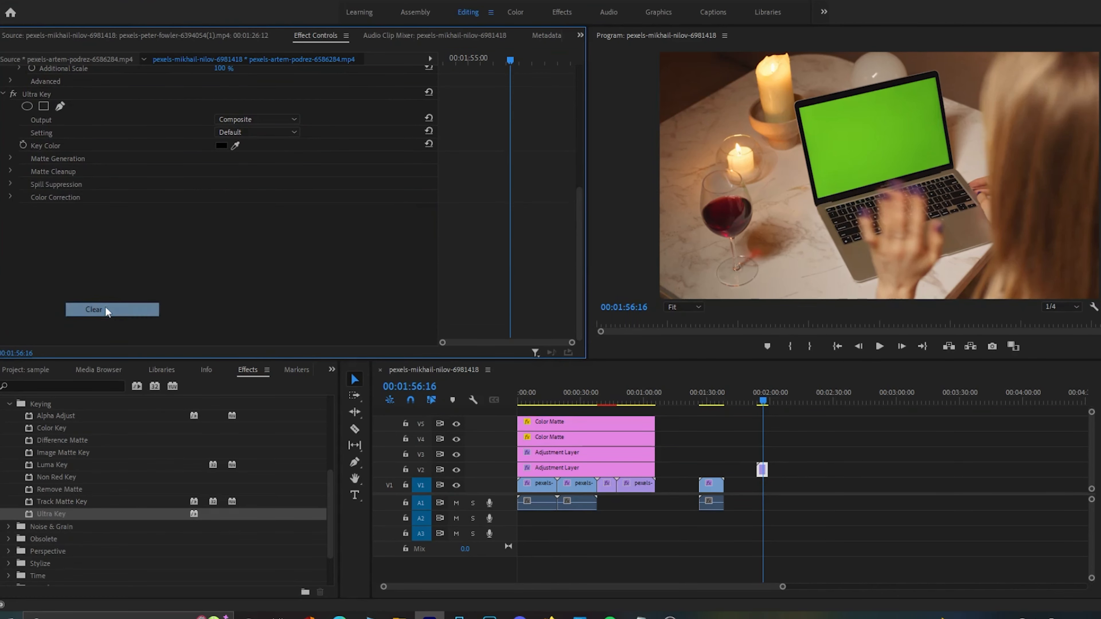
left_click(149, 94)
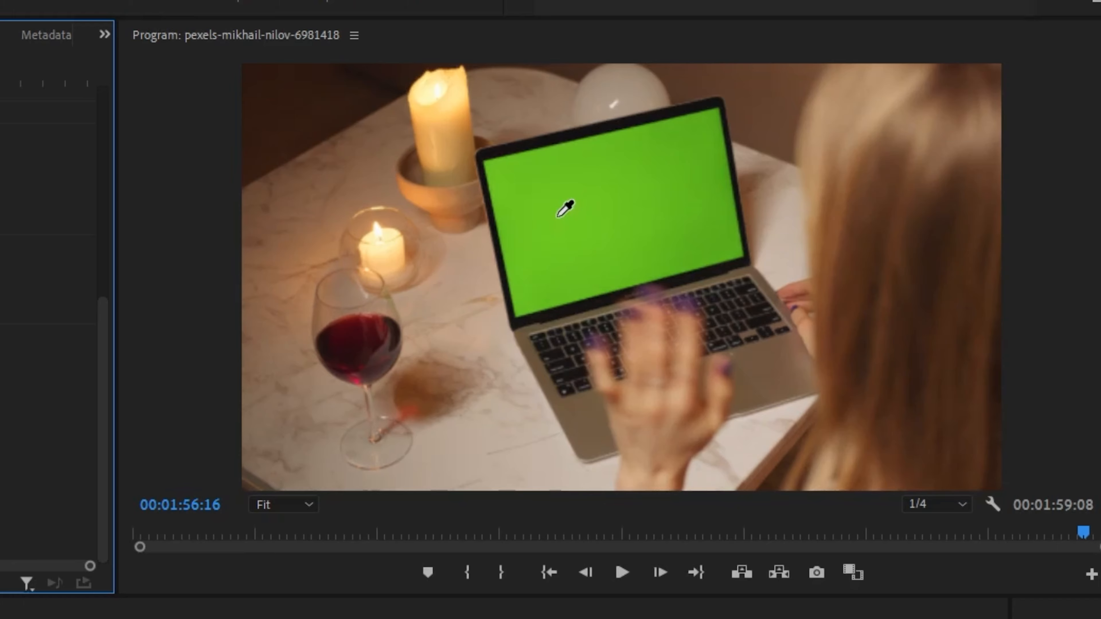
left_click(557, 216)
Play the keyed laptop clip around 00:01:56 to check the transparent screen
left_click(786, 408)
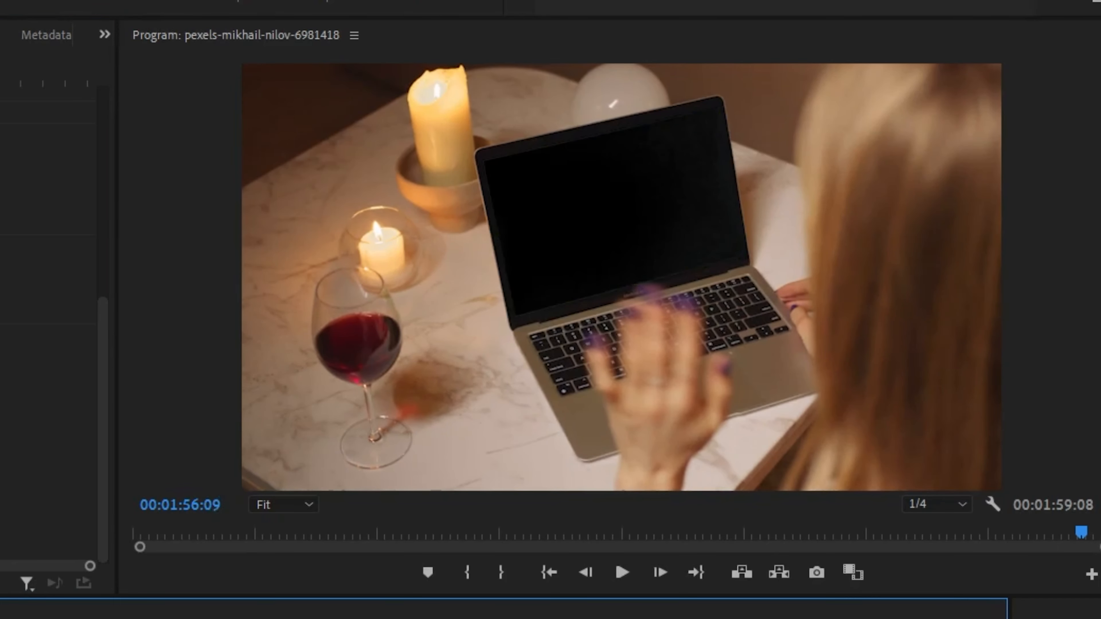
left_click(909, 352)
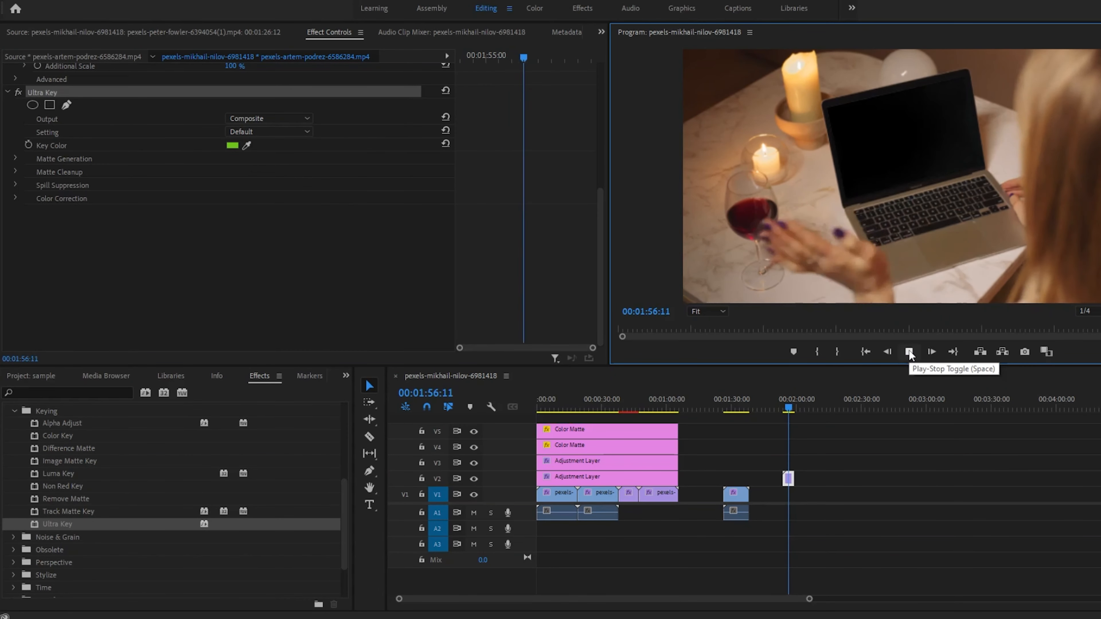
left_click(787, 406)
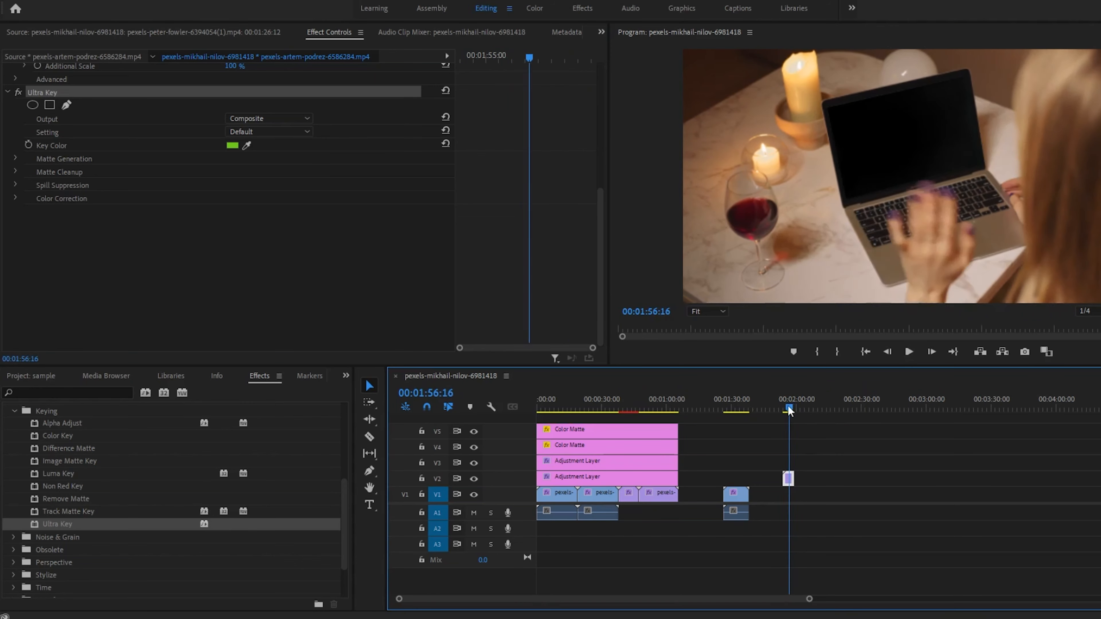
Set the Ultra Key's Matte Generation to Transparency 30, Highlight 100, Shadow 51, Tolerance 100 and Pedestal 15
left_click(15, 158)
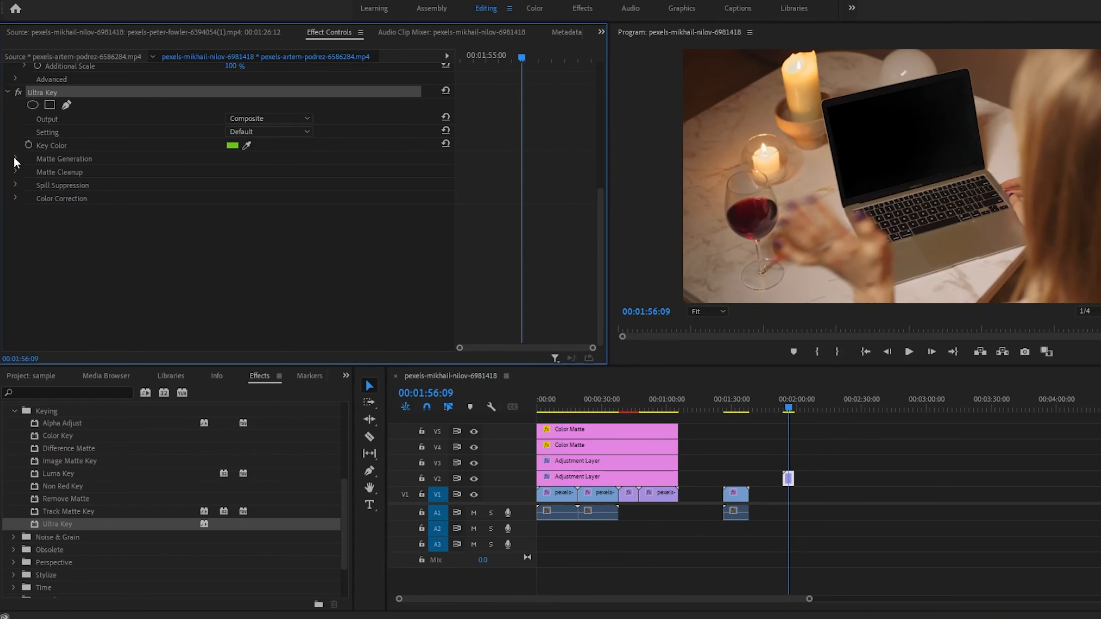
scroll(16, 162, "up", 3)
scroll(596, 223, "down", 2)
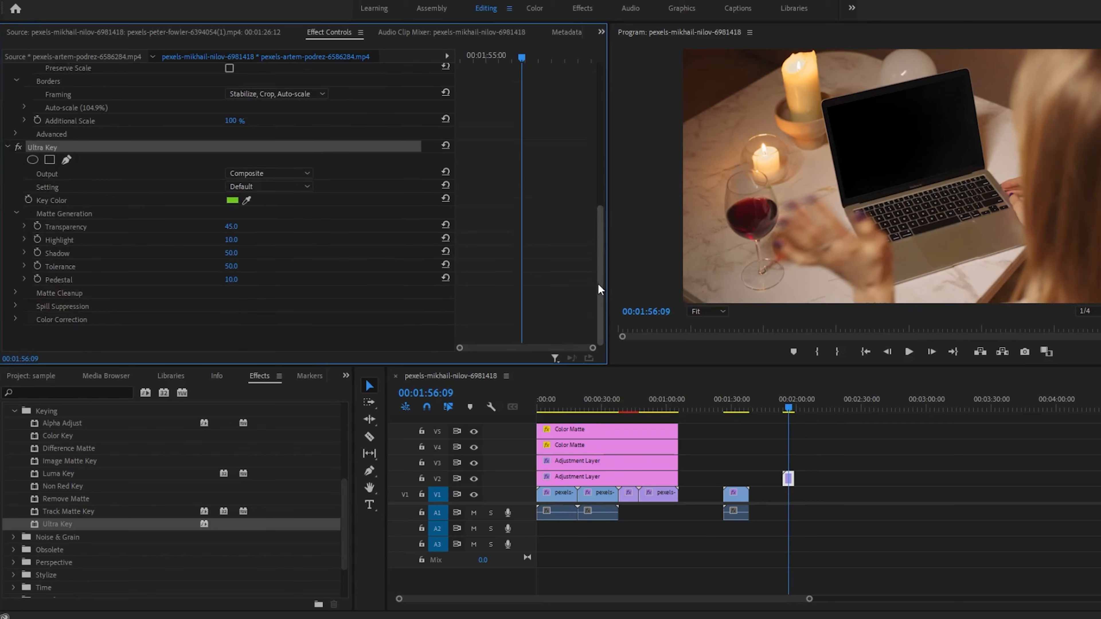
left_click_drag(236, 224, 232, 278)
Place the keyed laptop clip on V6 above the waterfall footage and play the composite from about 00:00:56
left_click_drag(809, 599, 885, 599)
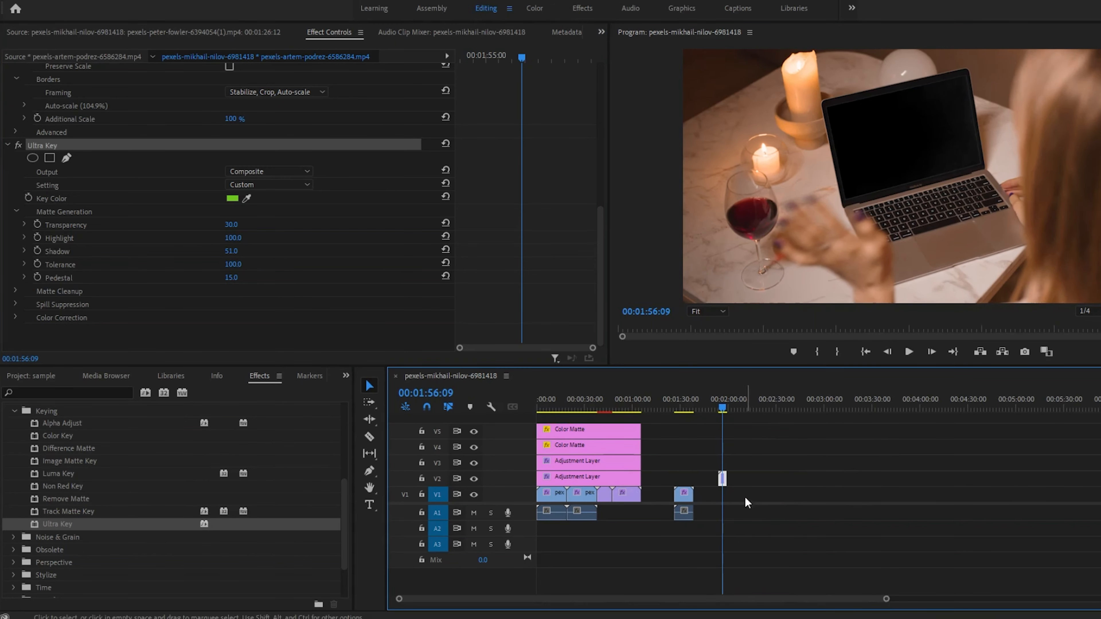
left_click_drag(722, 480, 629, 408)
left_click(624, 406)
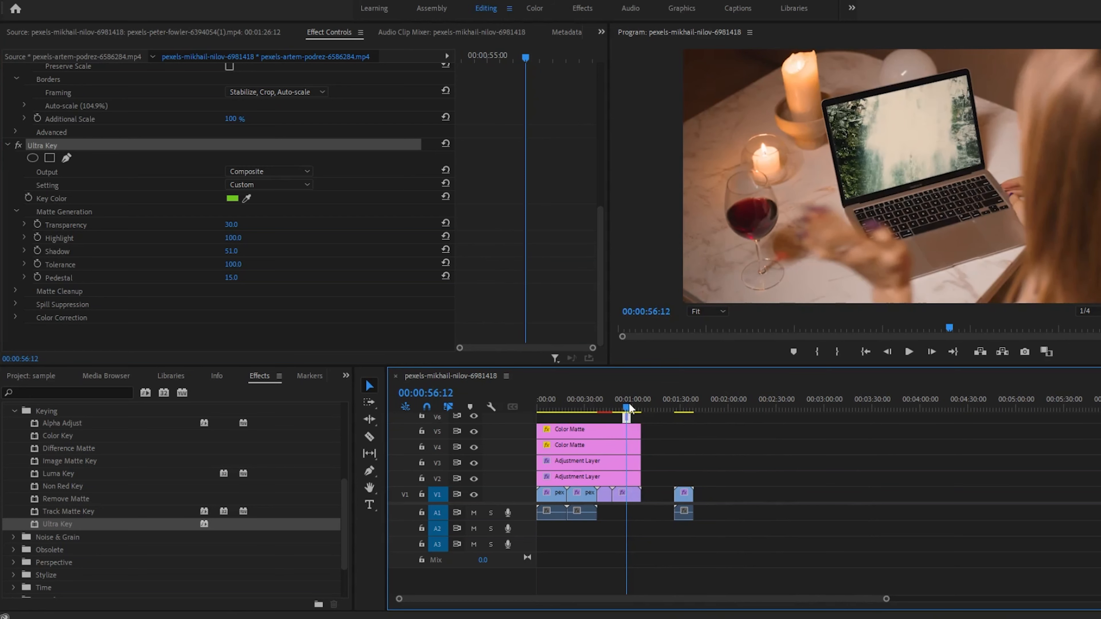
left_click(910, 353)
left_click(909, 353)
Move the keyed laptop clip to V3 around 00:01:47 and place a copy of the forest stream clip beneath it on V2
left_click(790, 428)
key("=")
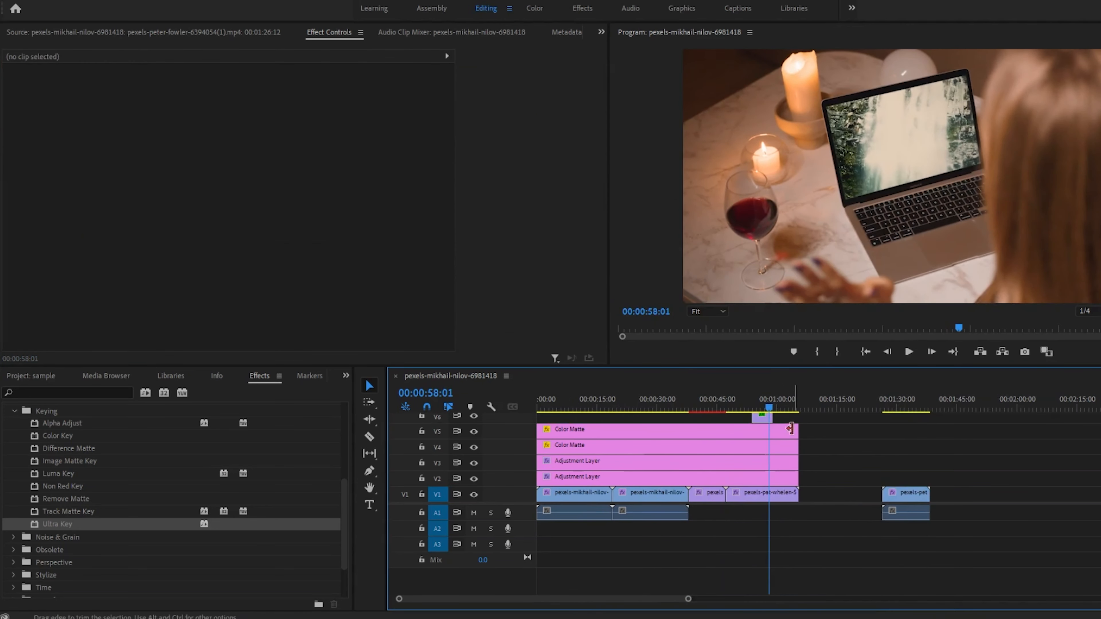
double_click(765, 419)
left_click_drag(764, 418, 974, 464)
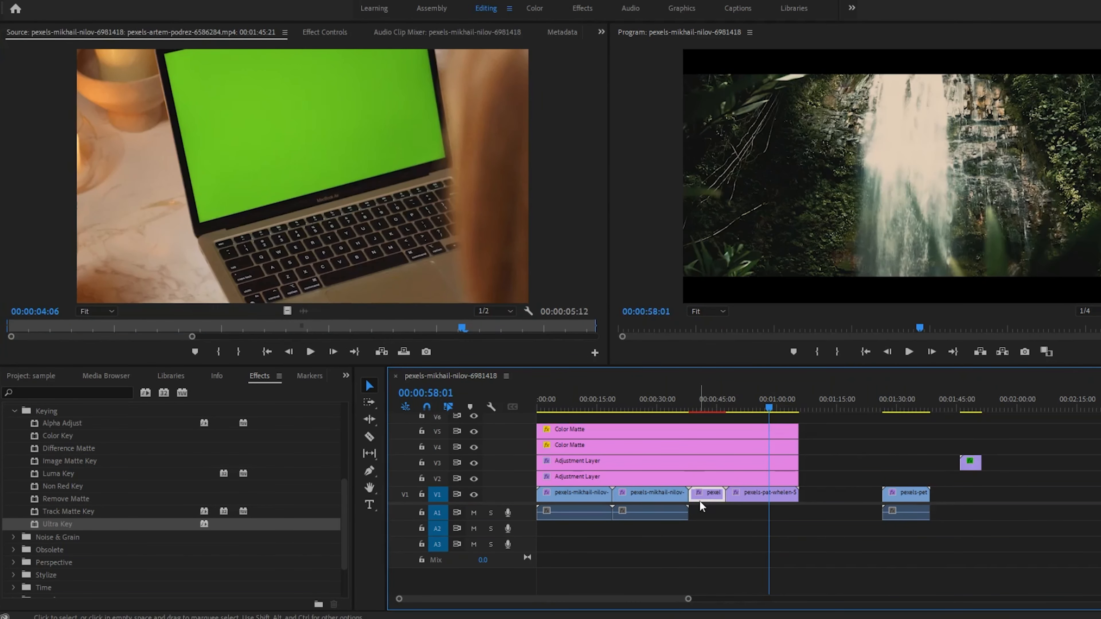
left_click_drag(699, 496, 975, 480)
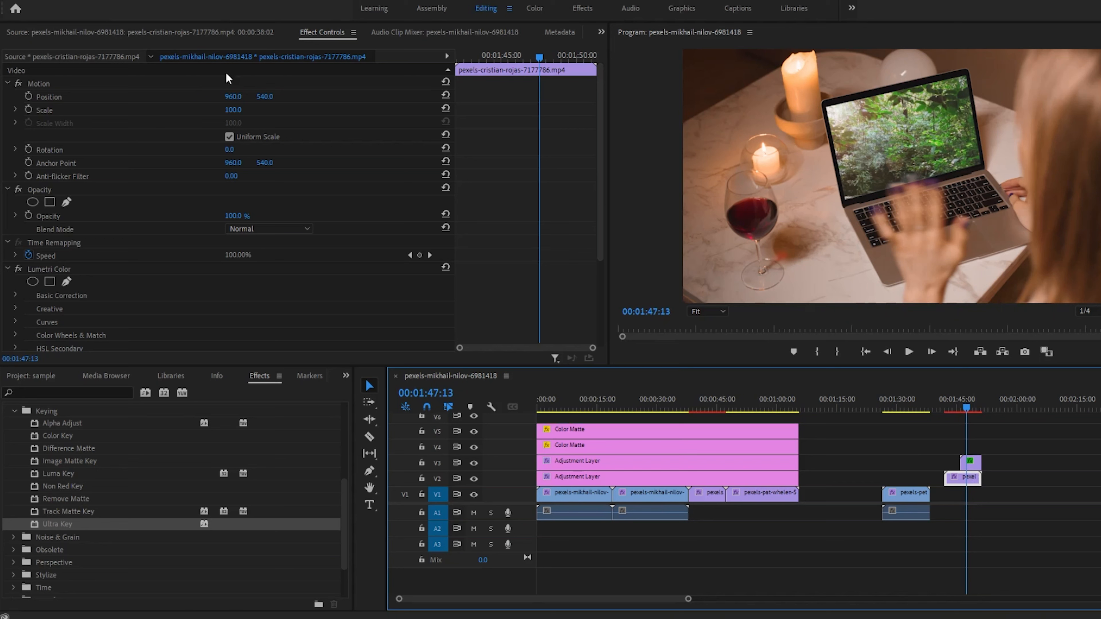
Fit the stream clip to the laptop screen with vertical Position 395, Scale 46 and Rotation -13°, and play the composite
left_click_drag(232, 109, 202, 97)
left_click_drag(242, 155, 212, 155)
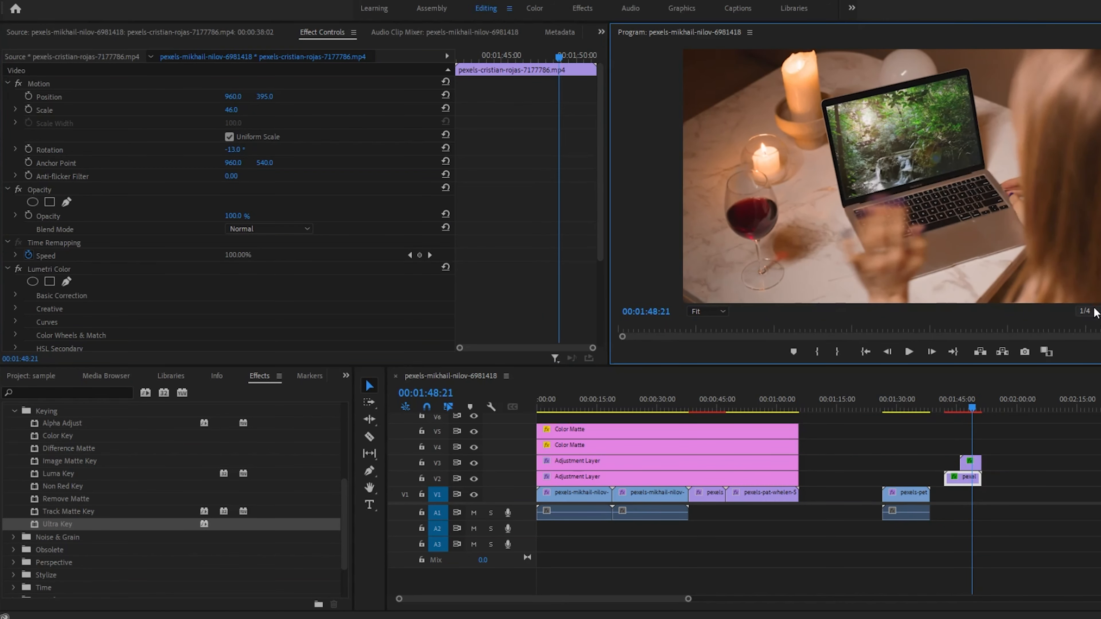
left_click_drag(950, 410, 961, 405)
key("space")
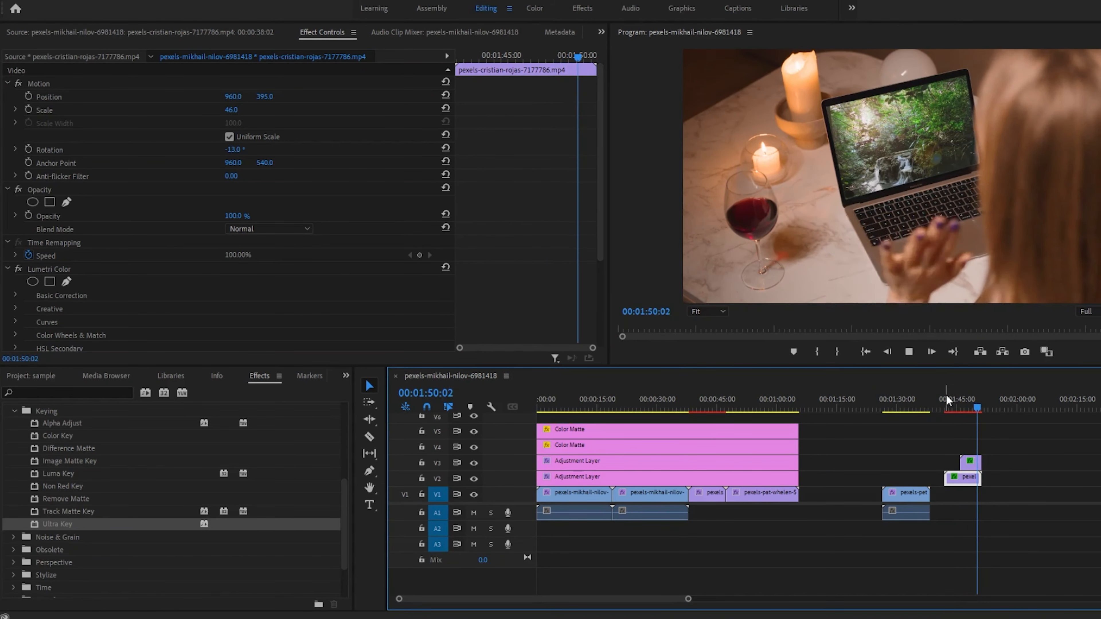
Review the laptop composite at 00:01:48:20 and select Luma Key among the keying effects
left_click_drag(946, 401, 741, 405)
left_click(971, 403)
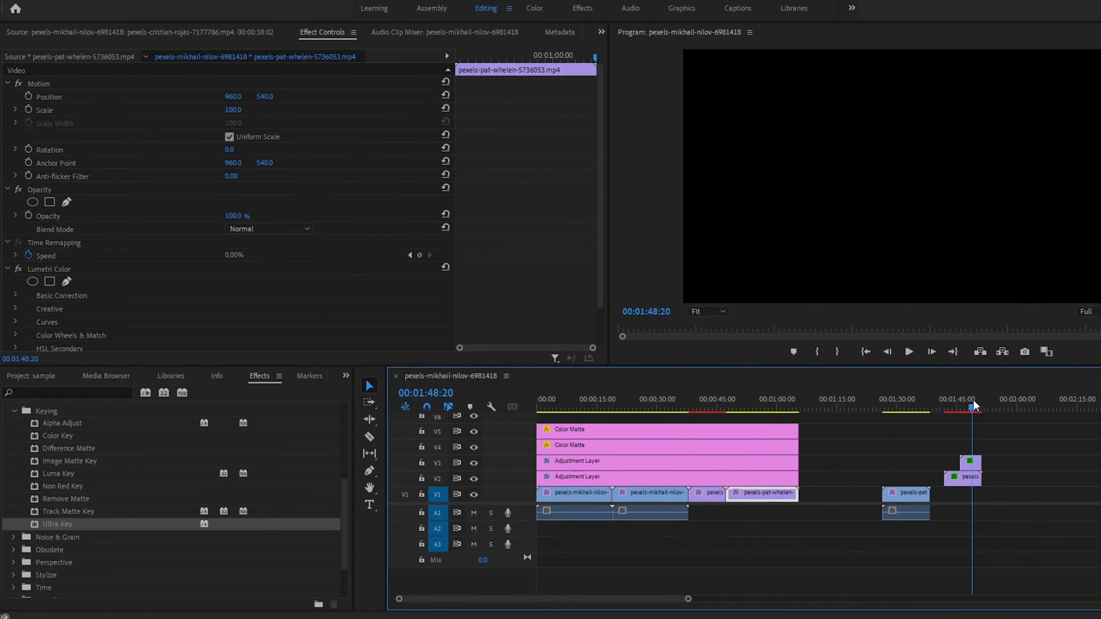
scroll(600, 234, "down", 2)
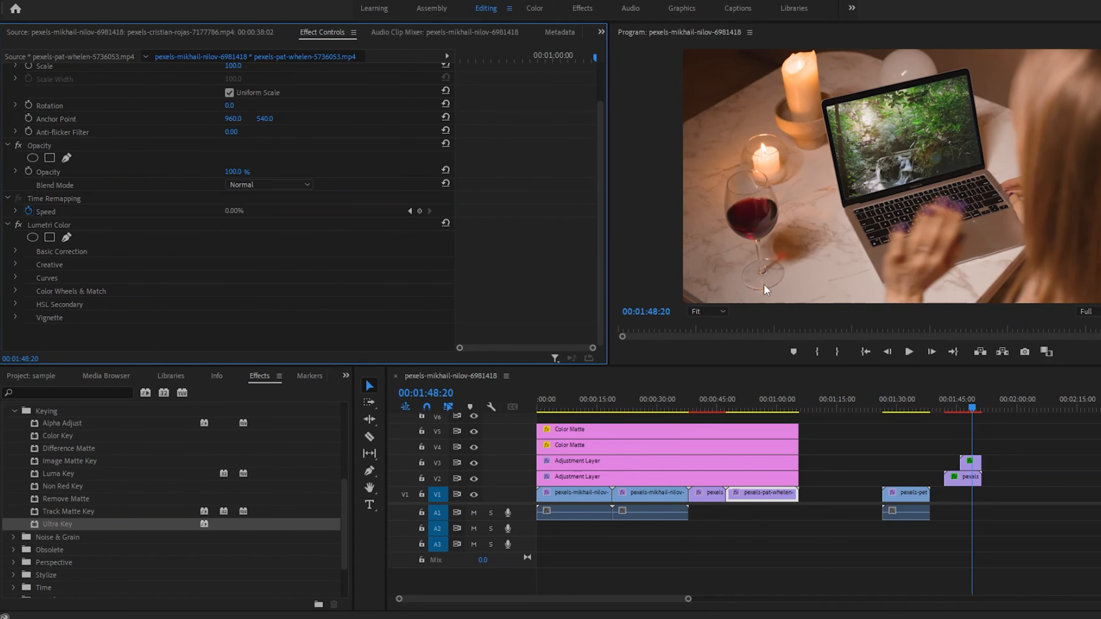
left_click(74, 474)
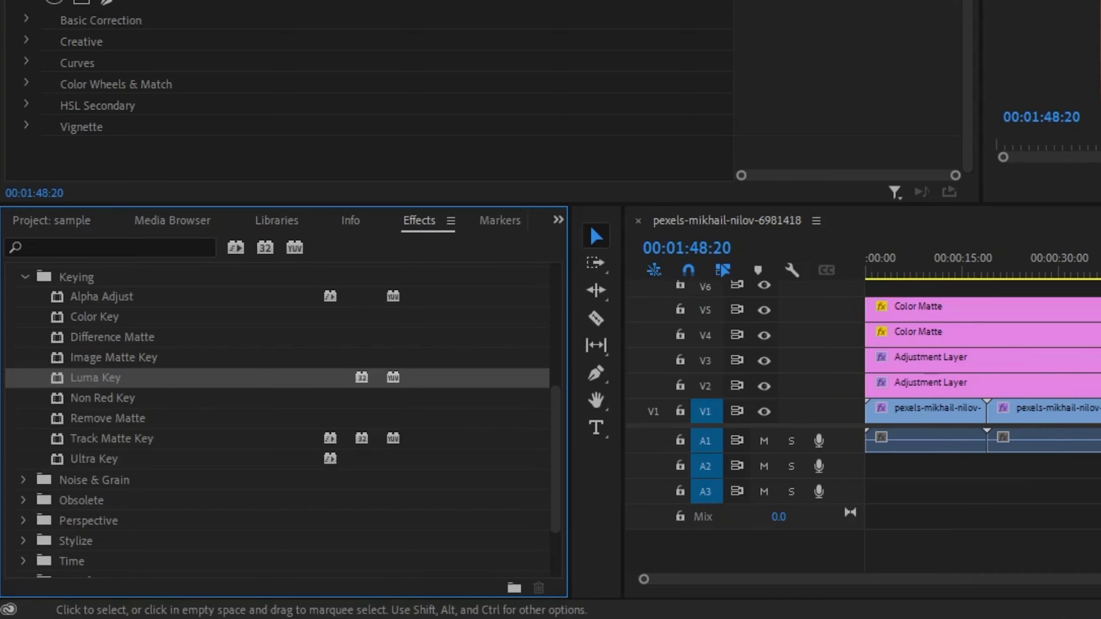
left_click(1099, 265)
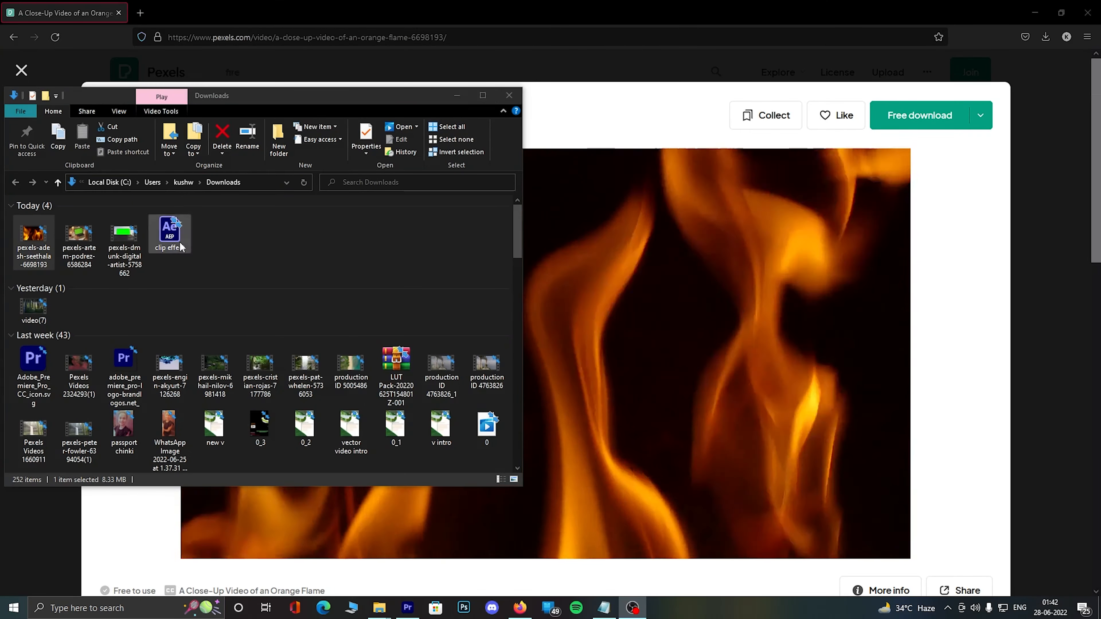
Add the orange flame video from the Downloads folder to V3 and place the playhead over it at 00:01:20:18
left_click(482, 95)
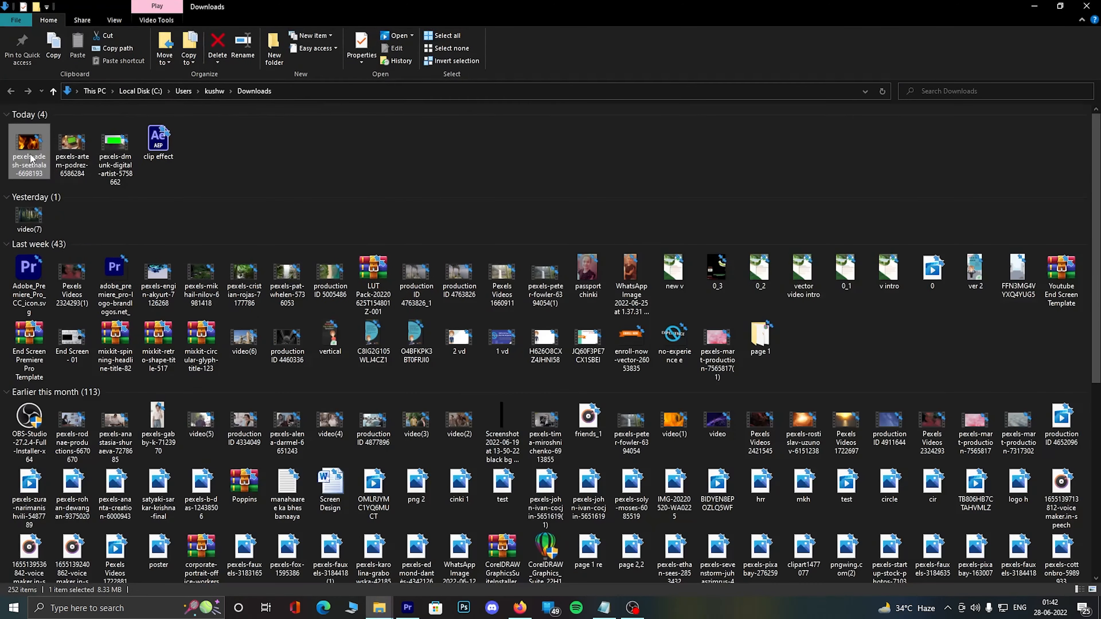
left_click_drag(31, 158, 778, 449)
left_click(763, 401)
left_click_drag(765, 402, 768, 402)
left_click(770, 418)
left_click(778, 403)
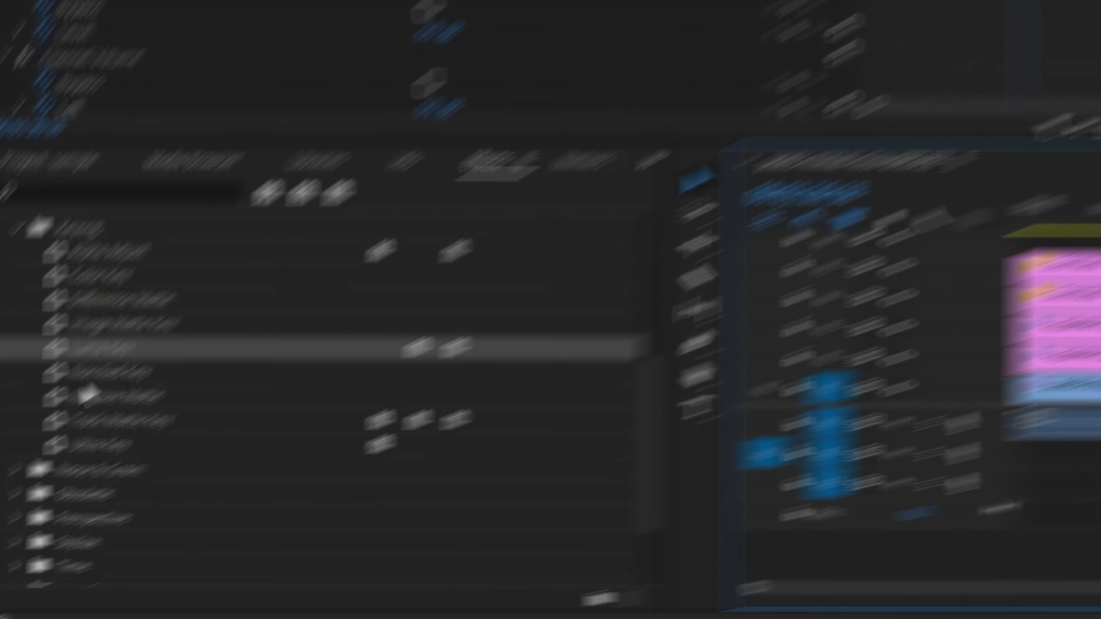
Apply the Luma Key effect to the flame clip and set its Threshold to 46%
left_click_drag(124, 343, 1100, 319)
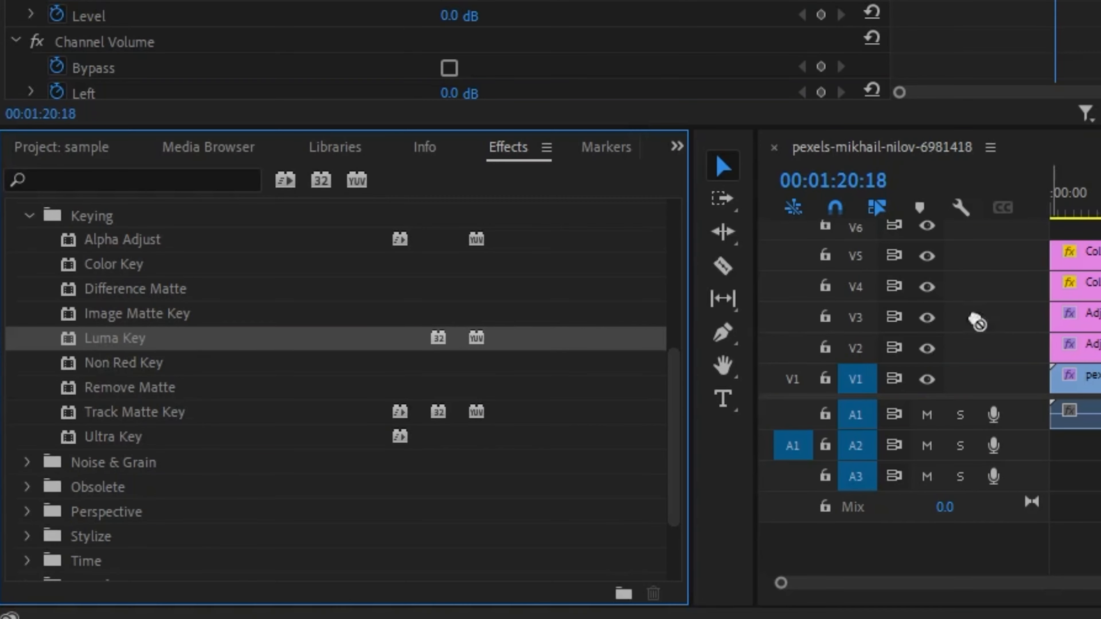
left_click_drag(856, 464, 856, 463)
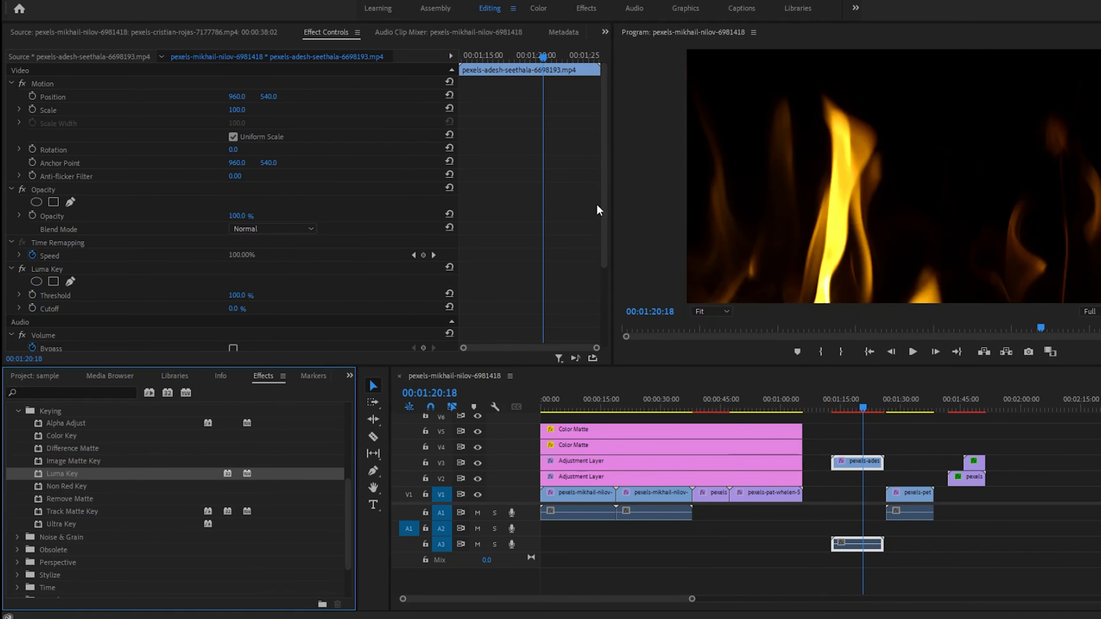
left_click_drag(602, 217, 604, 360)
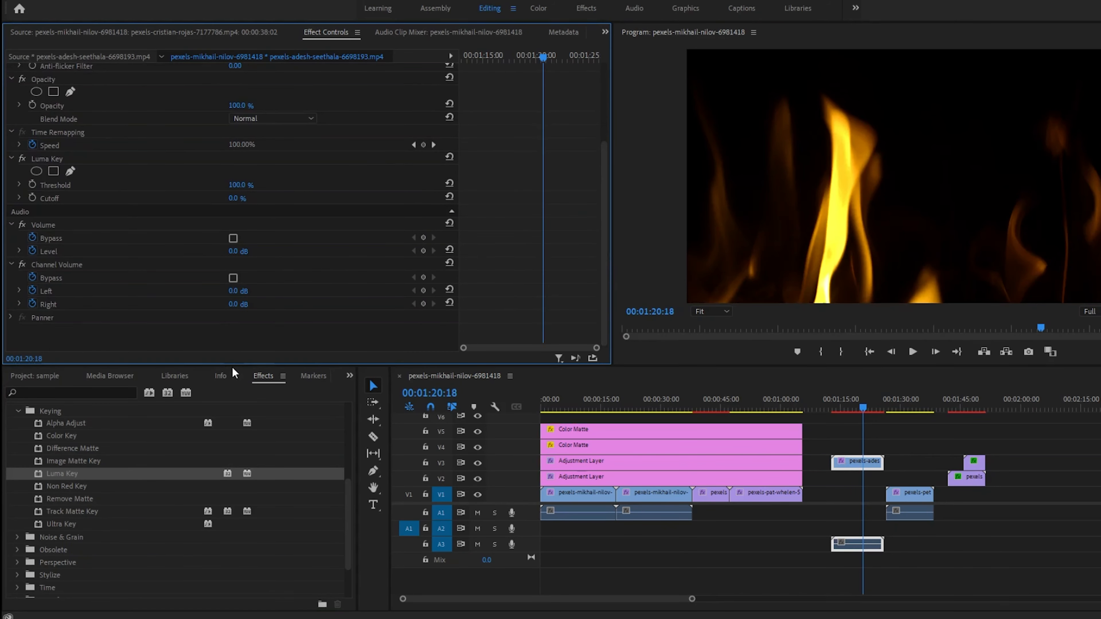
left_click(58, 160)
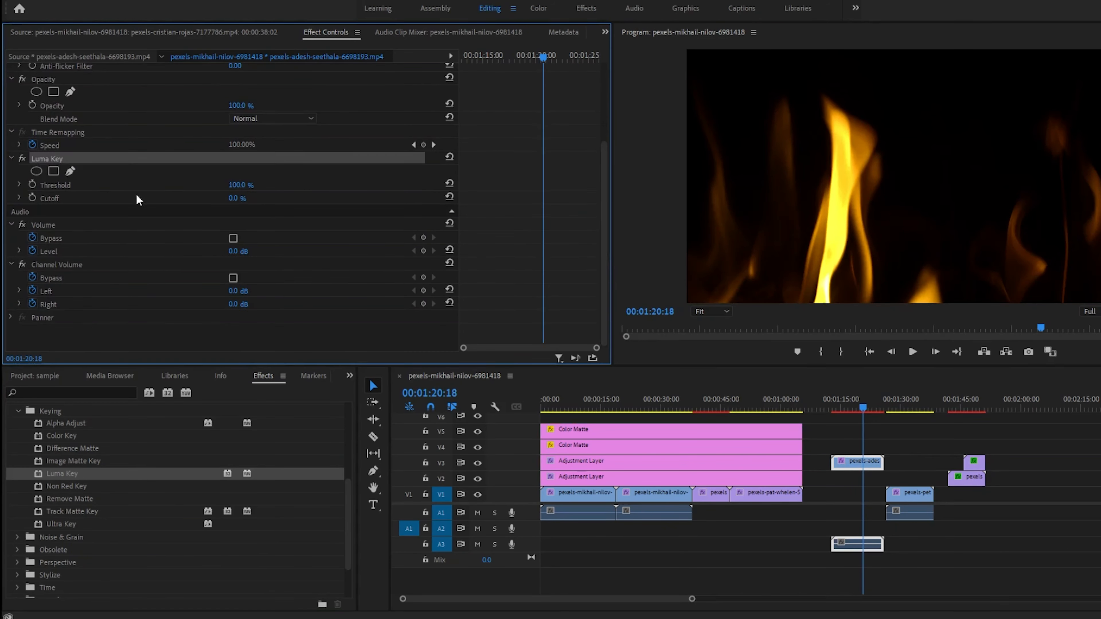
mouse_move(240, 188)
left_mouse_down()
mouse_move(195, 189)
mouse_move(240, 186)
left_mouse_up()
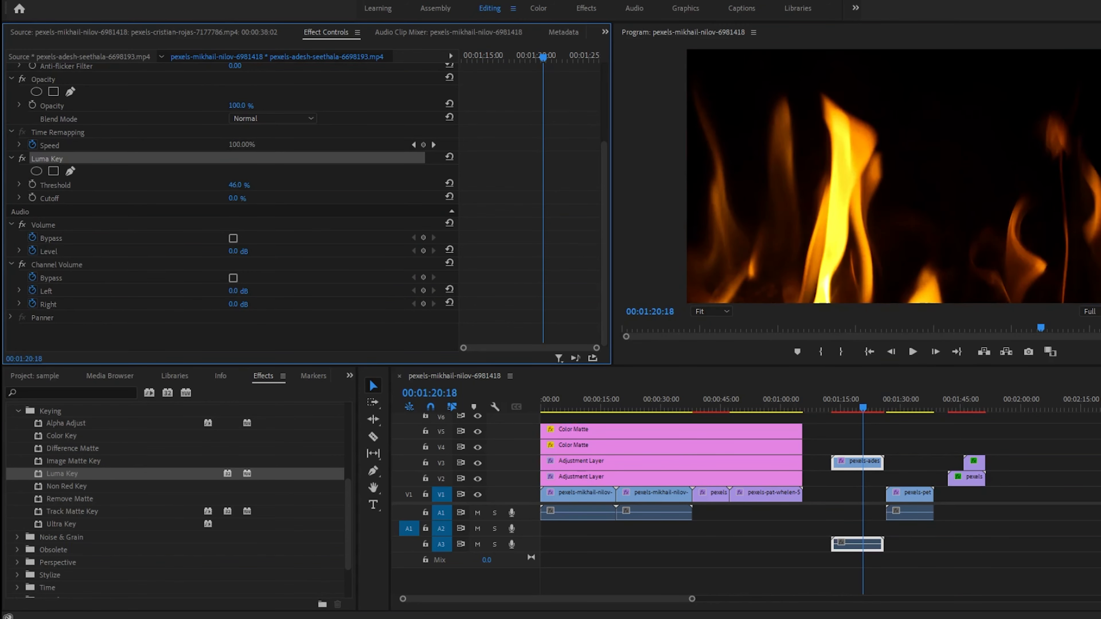
Move the flame clip above the waterfall clip near 00:01:30 and play the combined footage
left_click_drag(858, 464, 913, 469)
left_click(904, 406)
key("space")
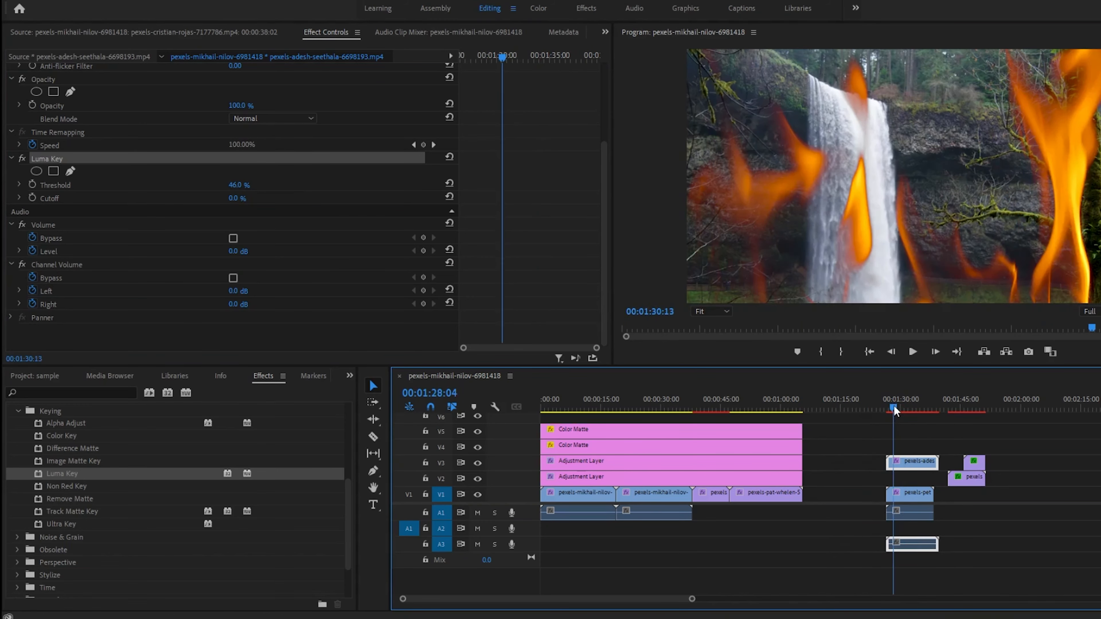
Play the flame-over-waterfall composite from 00:01:28:04 and set the Luma Key Threshold to 28%
left_click(893, 406)
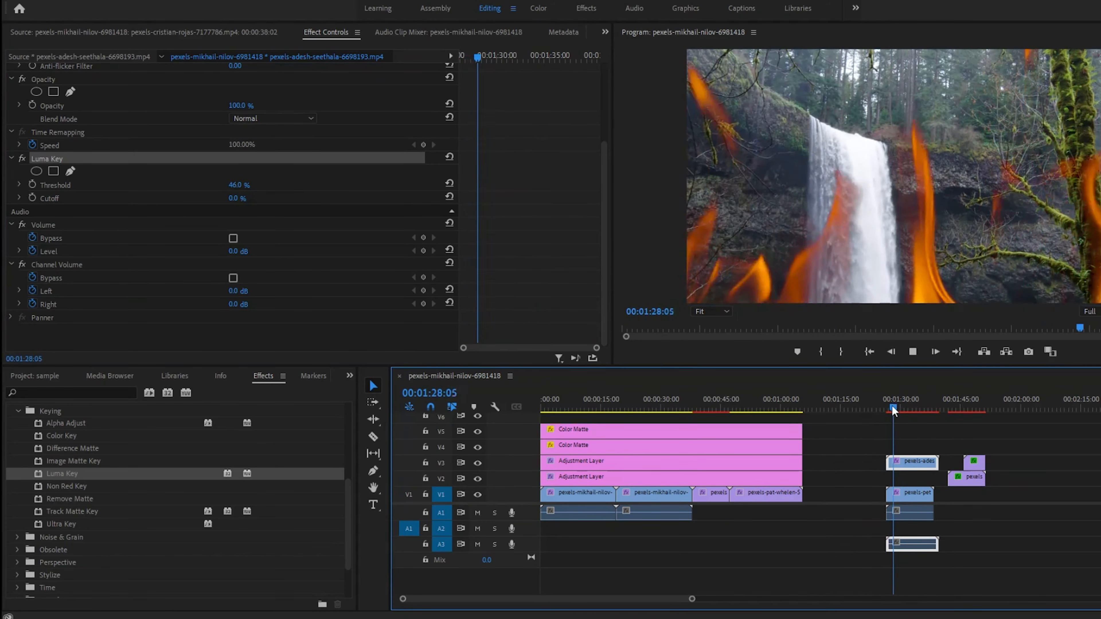
key("space")
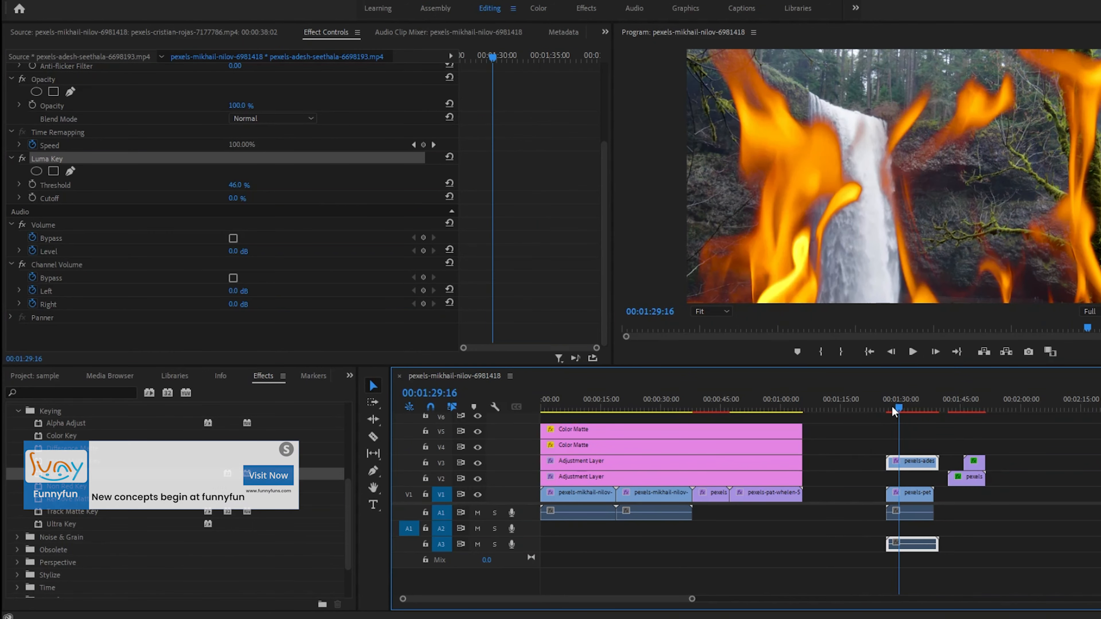
mouse_move(239, 186)
left_mouse_down()
mouse_move(270, 187)
mouse_move(212, 186)
mouse_move(269, 201)
mouse_move(236, 200)
left_mouse_up()
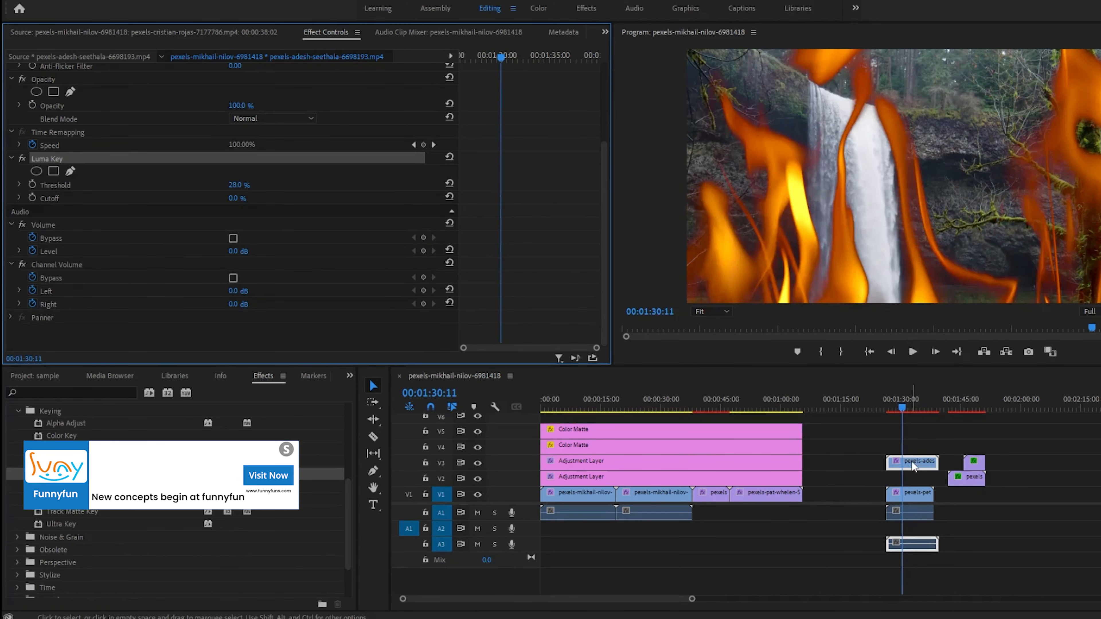
key("space")
Move the flame clip to V2 ahead of the waterfall clip and clear it from the timeline
left_click_drag(918, 466, 852, 478)
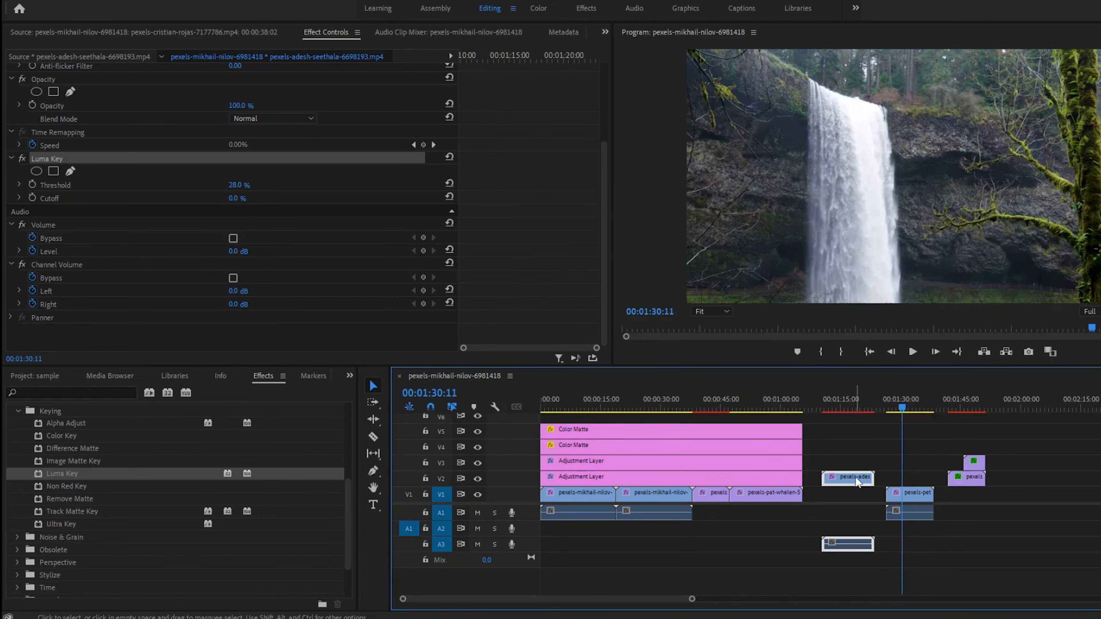
left_click(860, 408)
left_click_drag(867, 407, 879, 410)
right_click(853, 478)
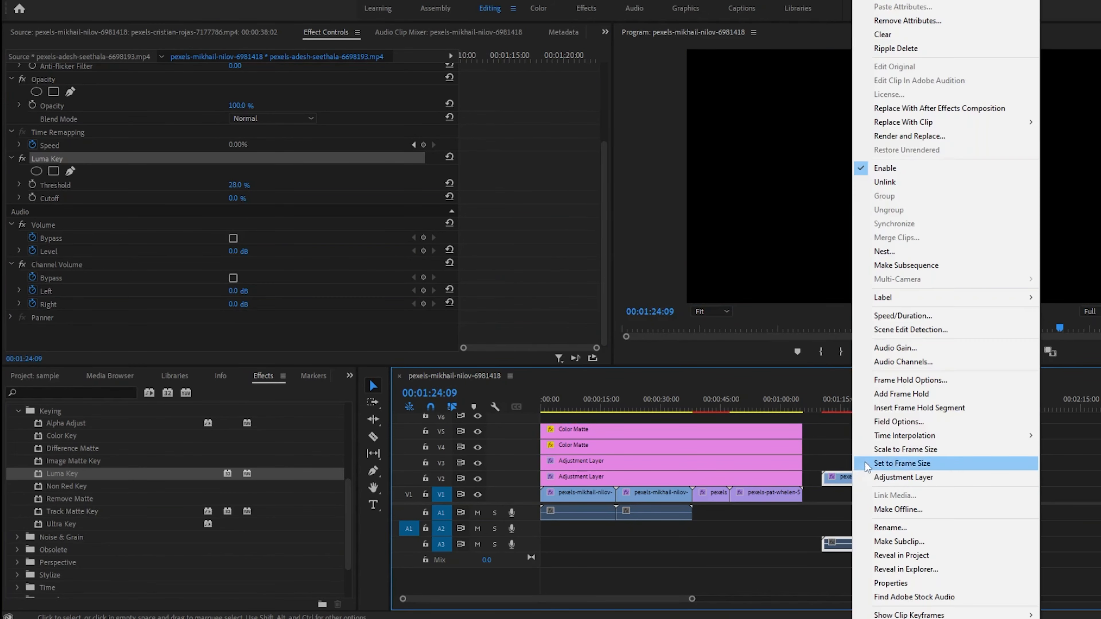
left_click(882, 35)
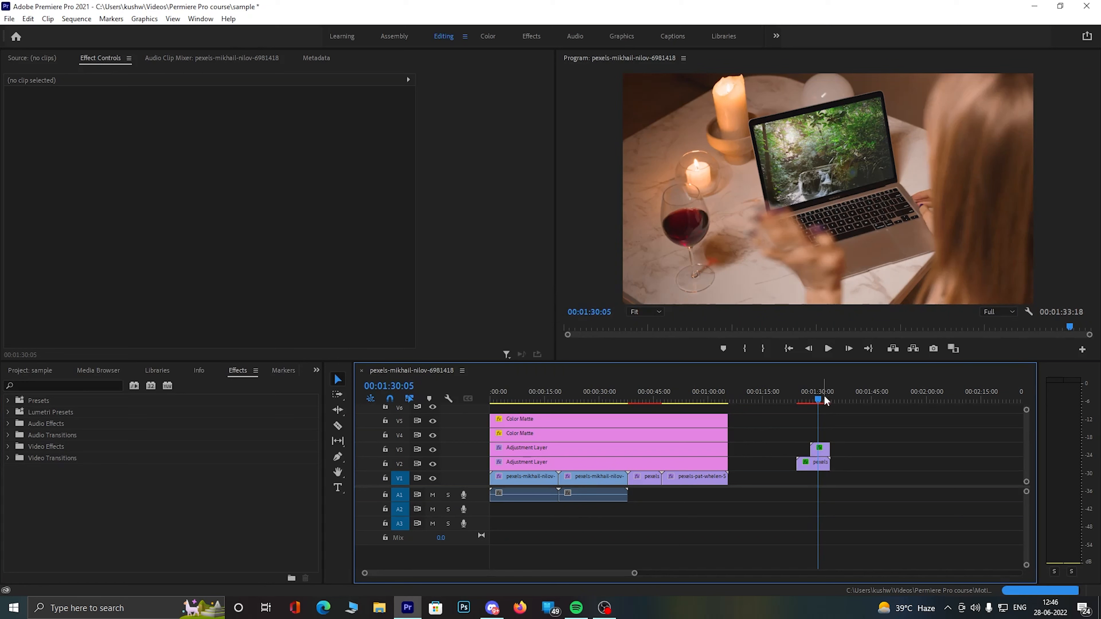
Select both clips of the laptop green-screen composite and clear them from the timeline
left_click(818, 465)
left_click(39, 60)
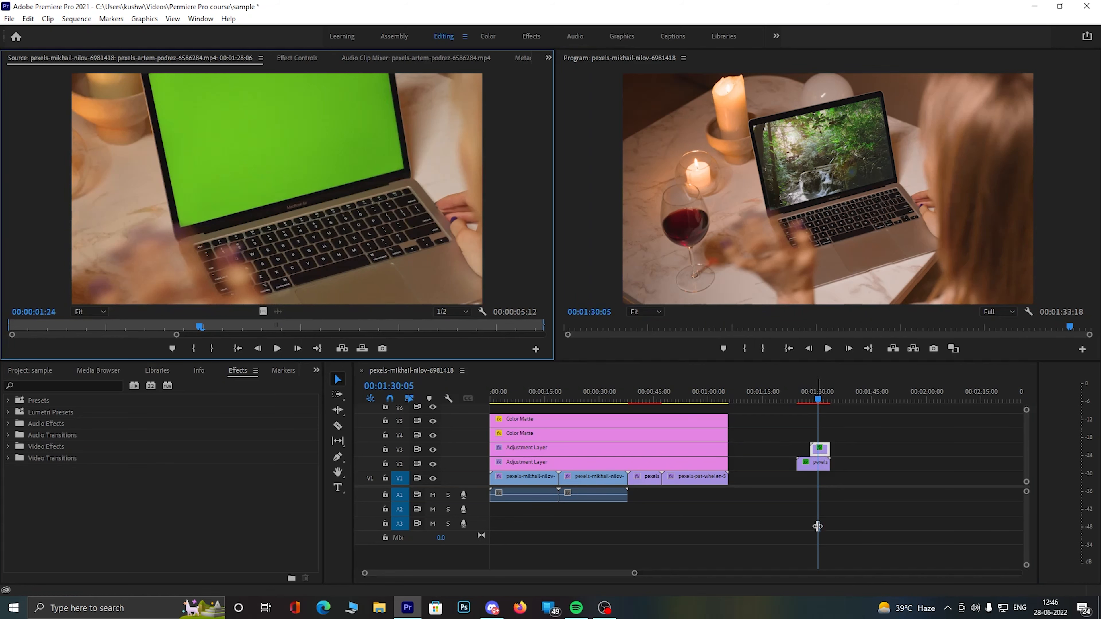
left_click_drag(887, 436, 729, 488)
left_click(684, 401)
right_click(814, 455)
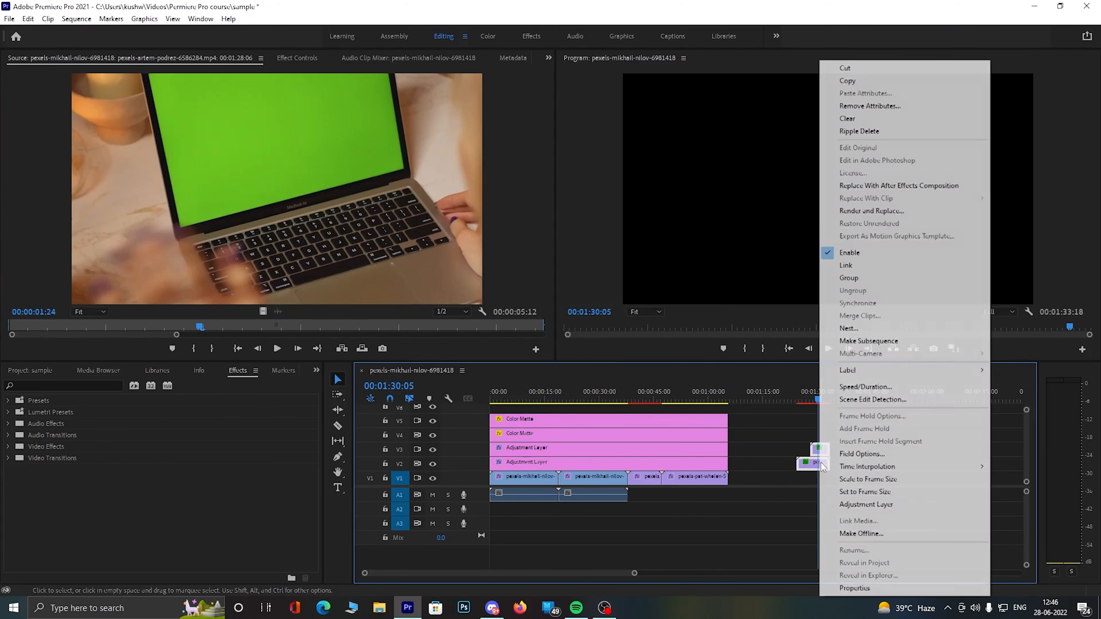
left_click(896, 118)
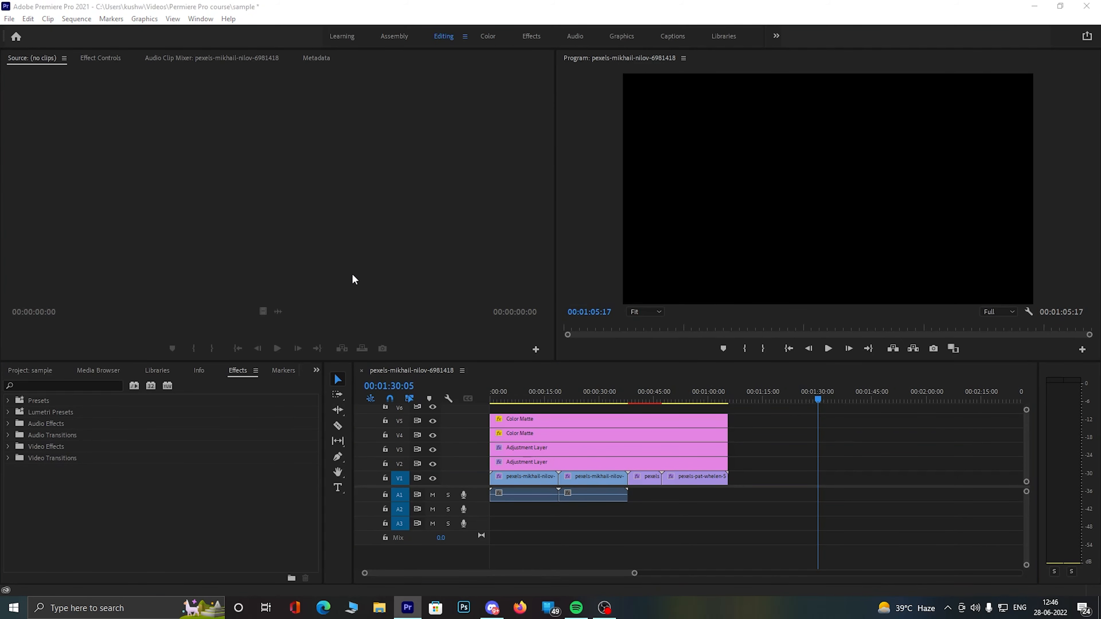
Add video(8) from the Downloads folder to V1 around 00:01:30 and minimize File Explorer
left_click_drag(143, 361, 478, 245)
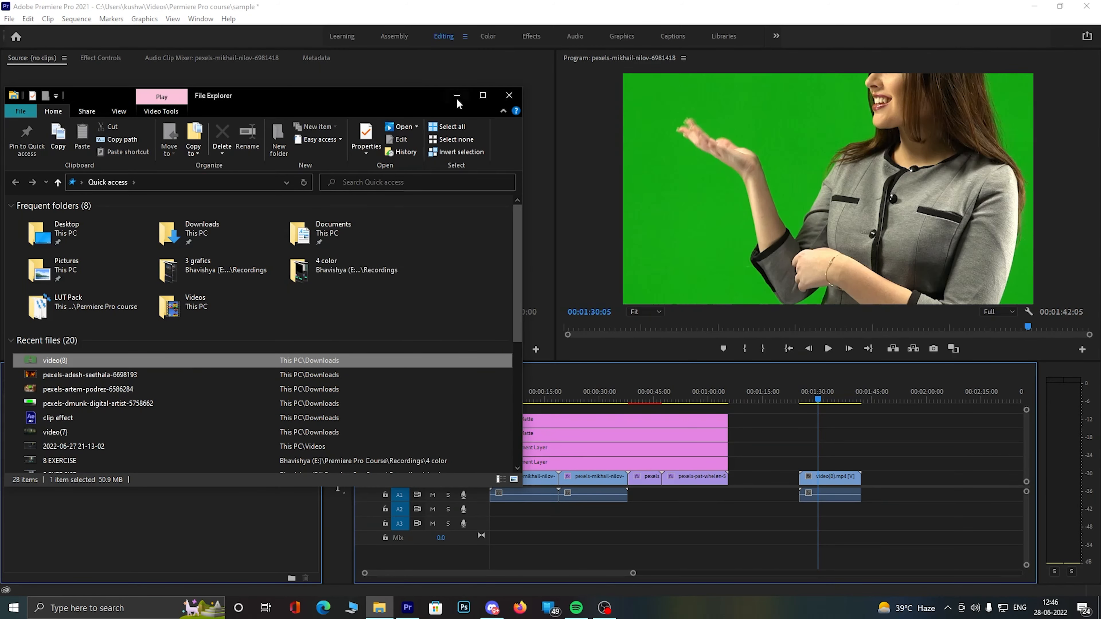
left_click(457, 96)
left_click(102, 59)
Scale the green-screen woman clip to 50.6 and position it at 962.7, 548.0 so it fits the frame
left_click(704, 195)
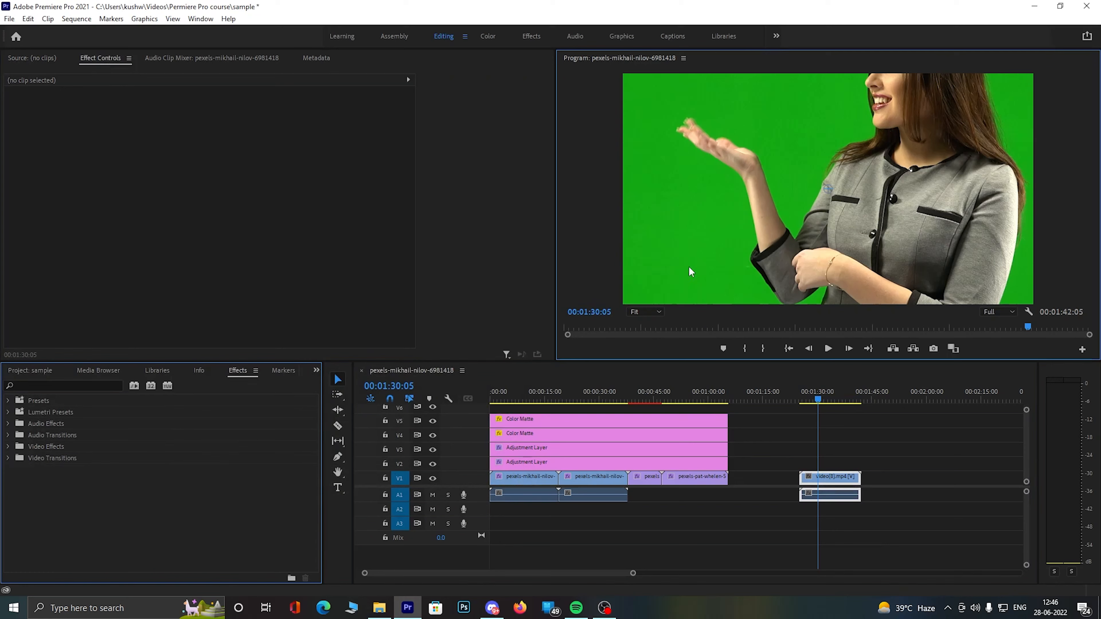
left_click_drag(690, 264, 697, 319)
left_click_drag(698, 182, 836, 303)
left_click_drag(753, 132, 881, 119)
left_click_drag(694, 123, 901, 239)
left_click_drag(906, 243, 646, 84)
left_click_drag(1029, 300, 1008, 289)
Apply the Ultra Key effect to video(8) and sample the green background as its Key Color
left_click(46, 55)
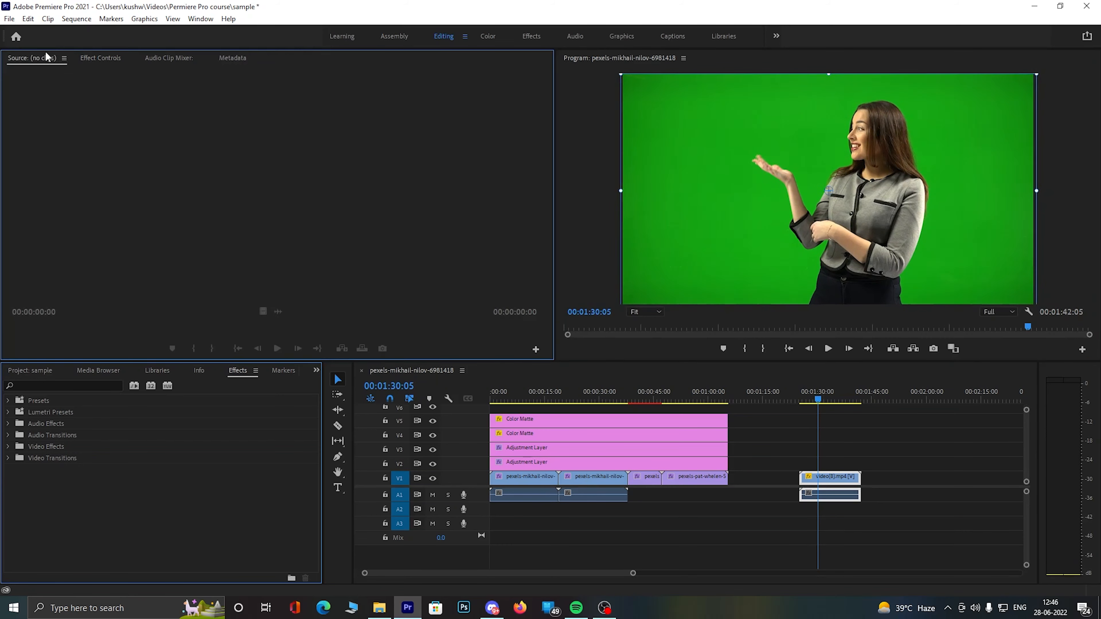
left_click(90, 59)
left_click(49, 384)
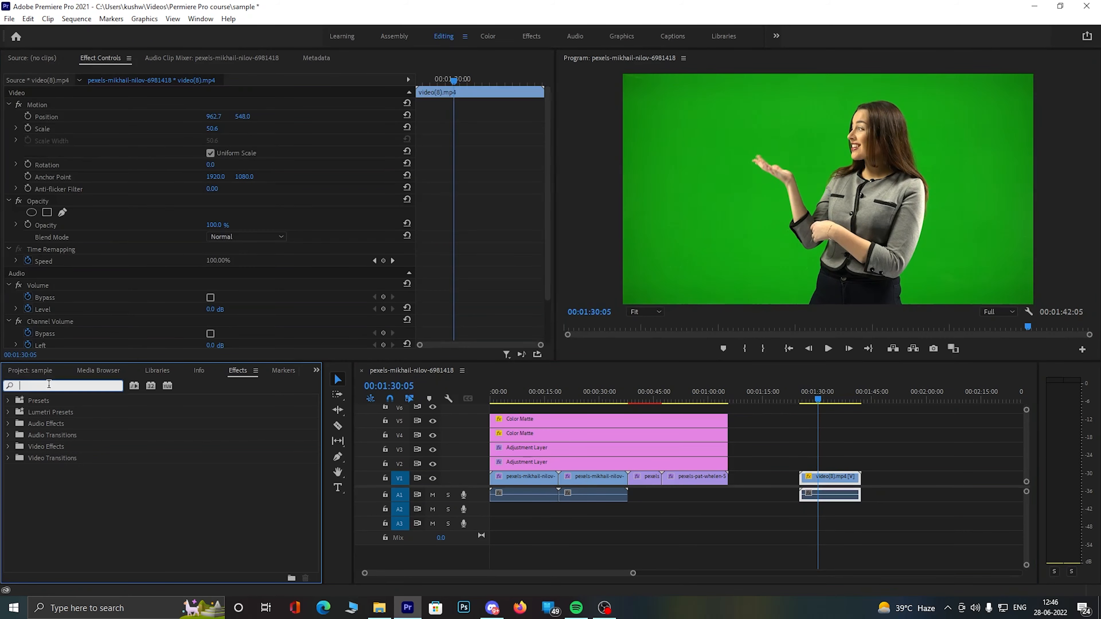
type("ultra k")
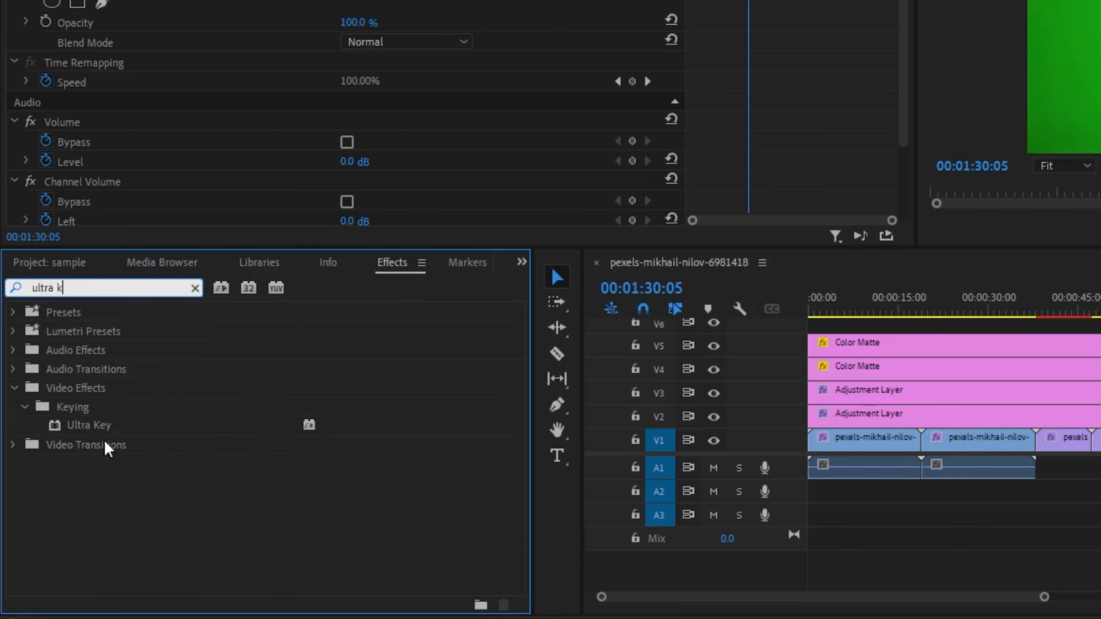
left_click(121, 423)
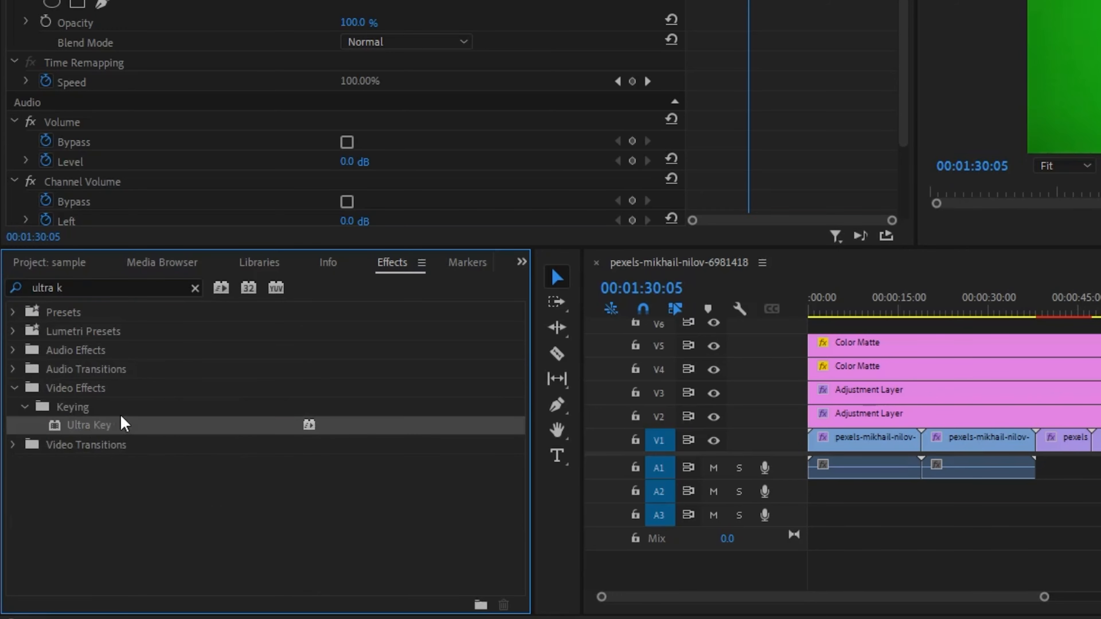
left_click_drag(112, 427, 896, 485)
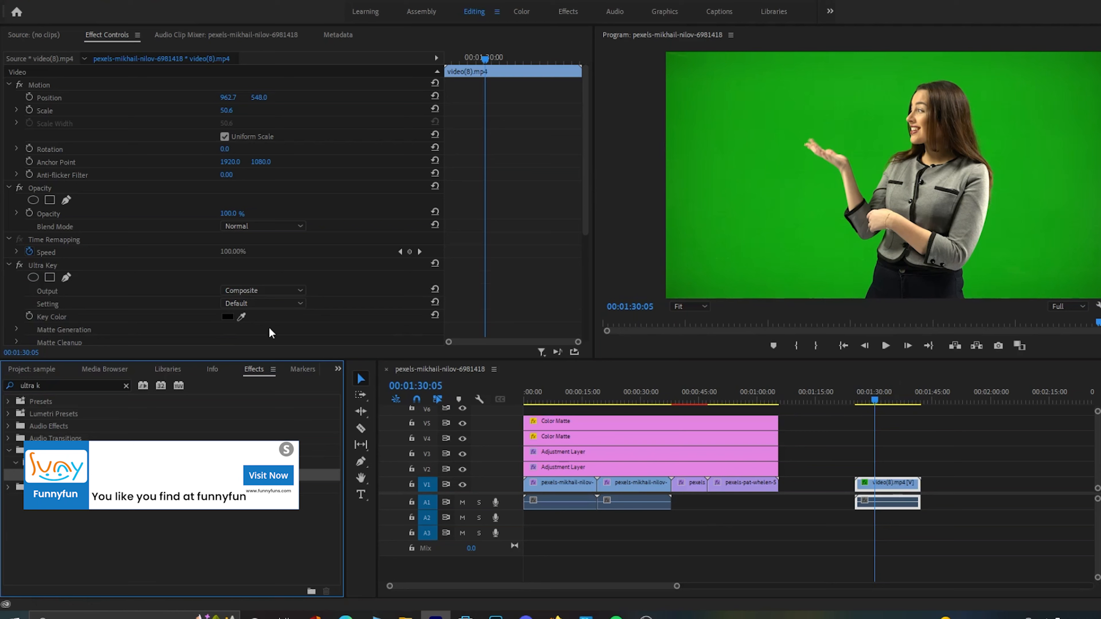
left_click(239, 320)
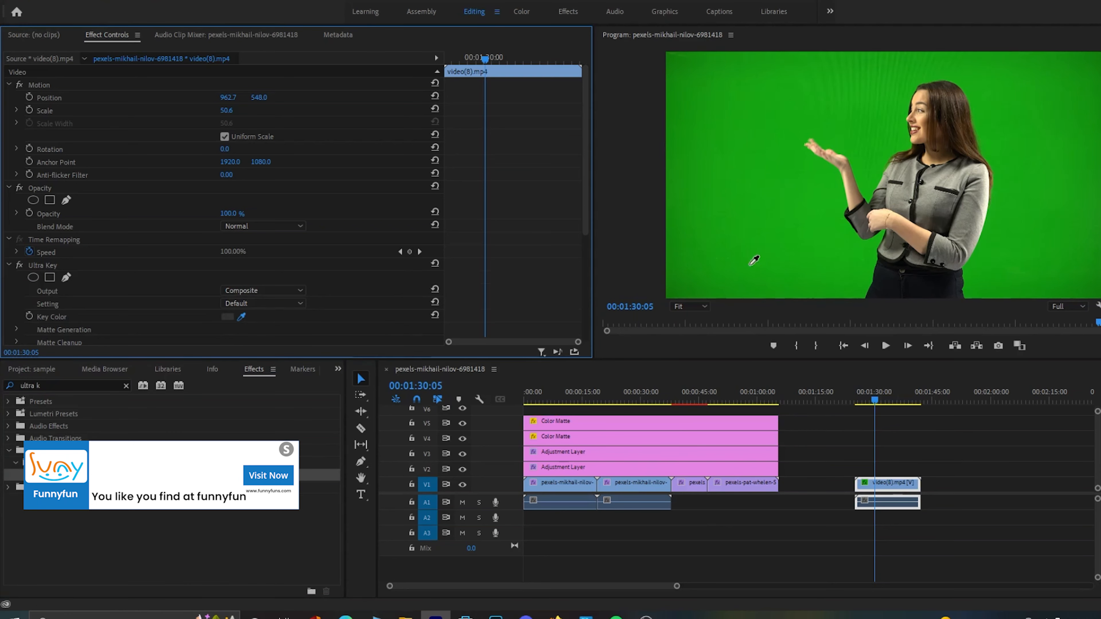
left_click(823, 186)
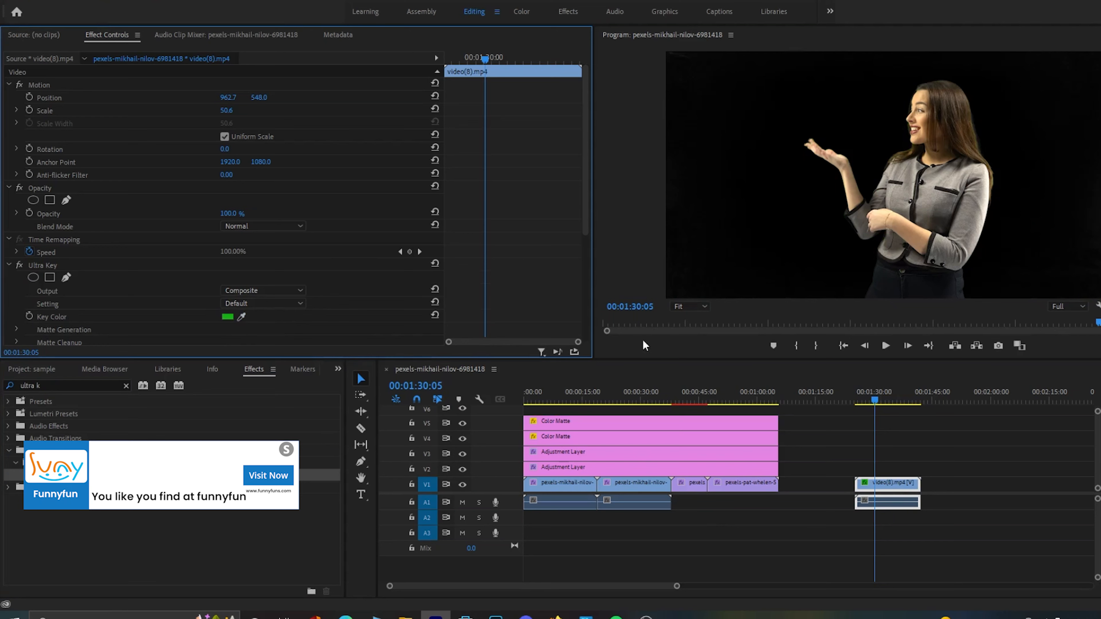
Move the keyed video(8) clip to V5 starting at 00:01:22:10 and place the playhead at 00:01:30:17
left_click_drag(872, 485, 833, 422)
left_click(738, 399)
left_click_drag(778, 359, 778, 309)
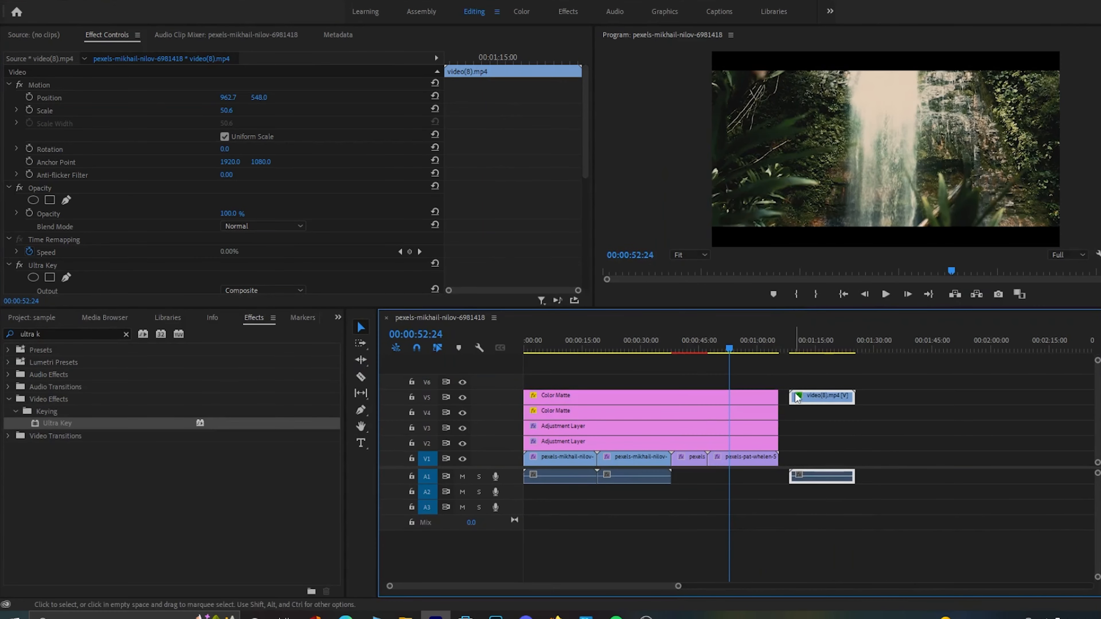
left_click(806, 344)
left_click_drag(817, 397, 885, 398)
left_click(732, 346)
left_click(877, 346)
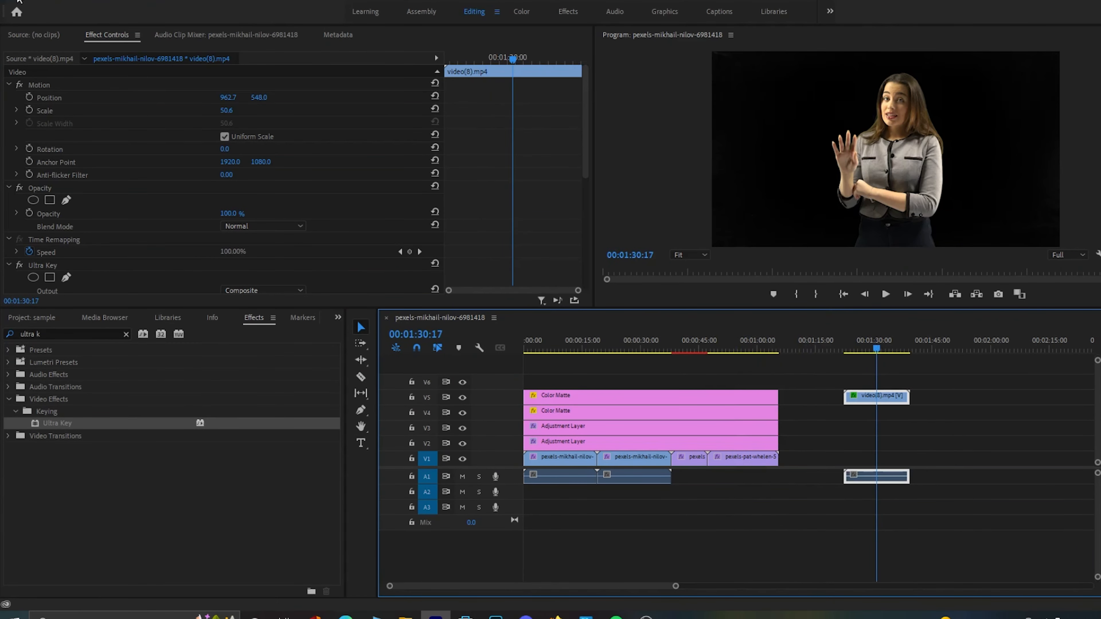
Create a new white color matte named Color Matte
left_click(18, 1)
mouse_move(30, 7)
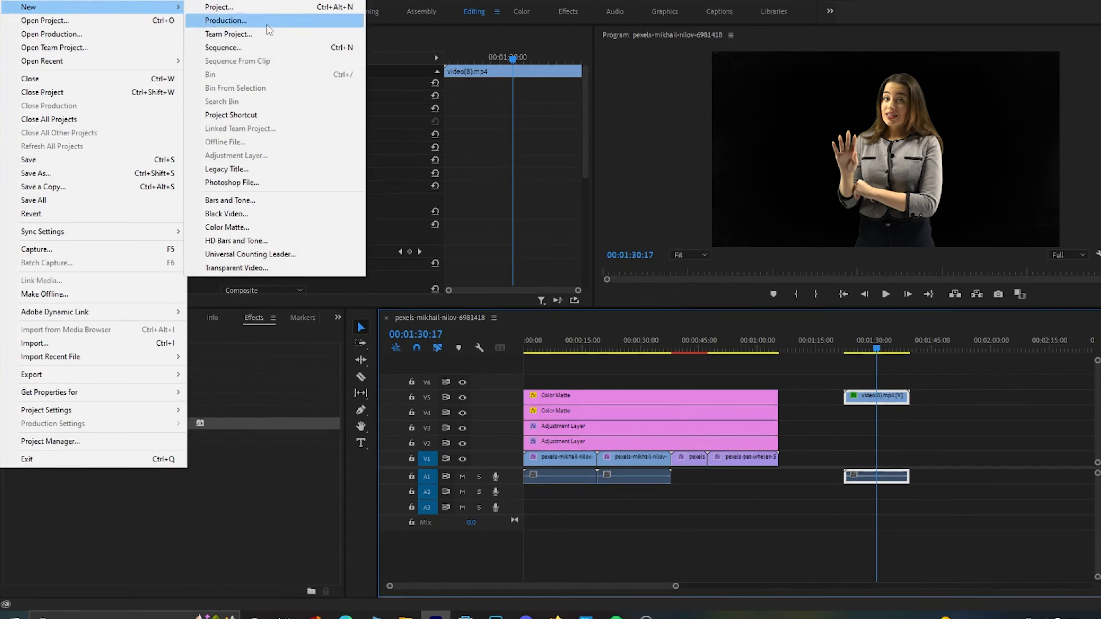
left_click(286, 227)
left_click(611, 338)
left_click_drag(849, 334, 822, 393)
left_click(1081, 223)
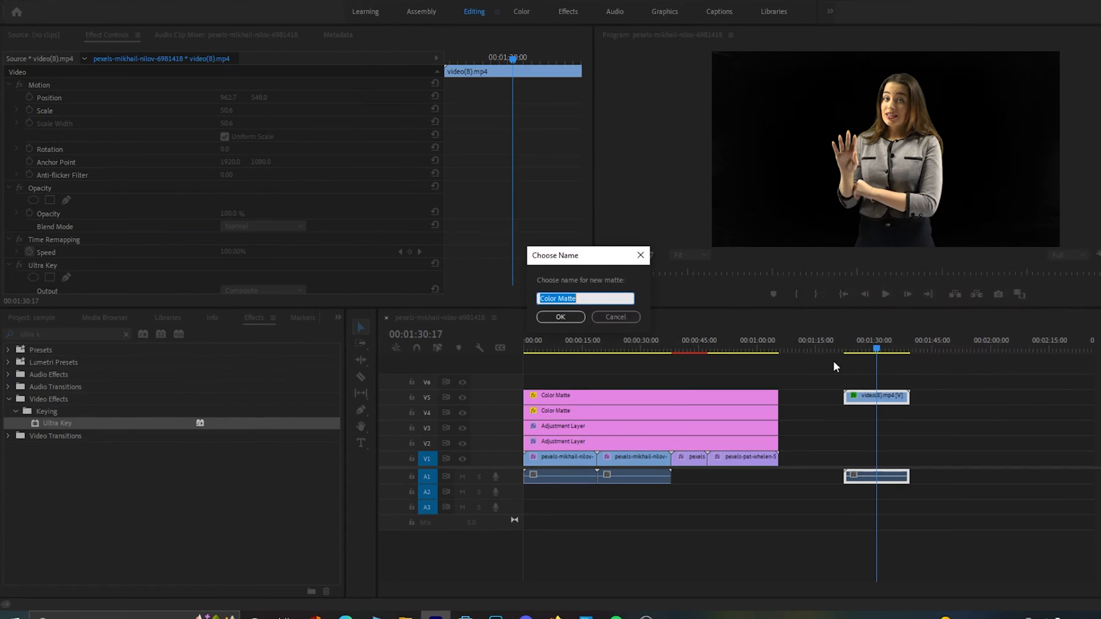
left_click(560, 317)
Place the white Color Matte on V4 beneath the keyed clip, matching the clip's length
left_click(871, 348)
mouse_move(866, 421)
left_mouse_down()
mouse_move(857, 417)
mouse_move(909, 415)
mouse_move(844, 415)
left_mouse_up()
left_click(866, 415)
Set the keyed clip's Ultra Key Matte Generation to Transparency 38, Shadow 2 and Pedestal 100
double_click(877, 395)
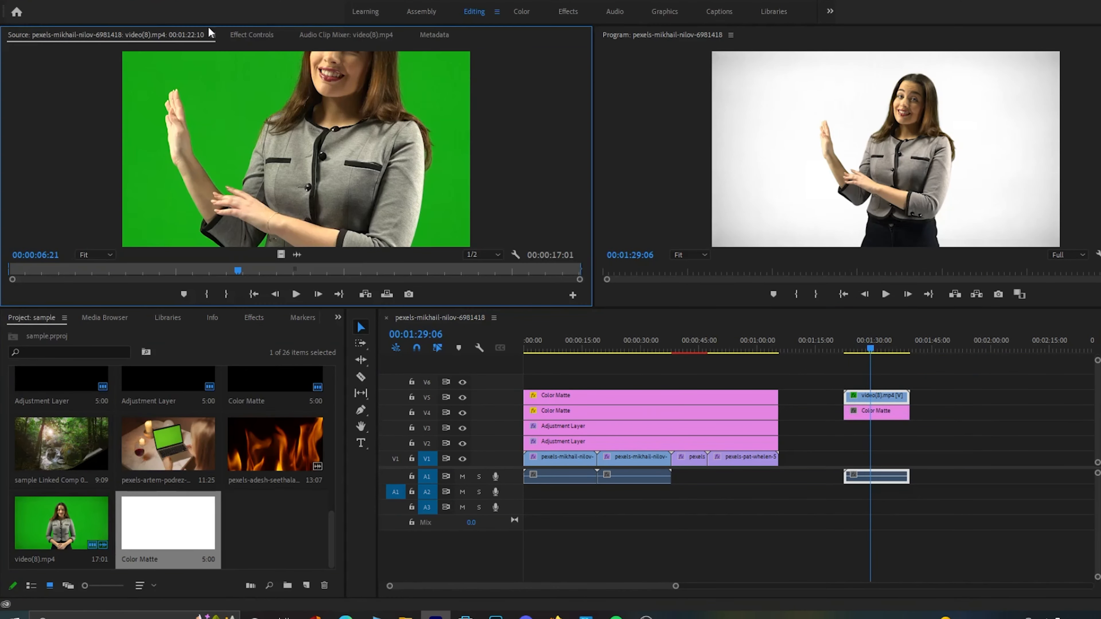
left_click(251, 34)
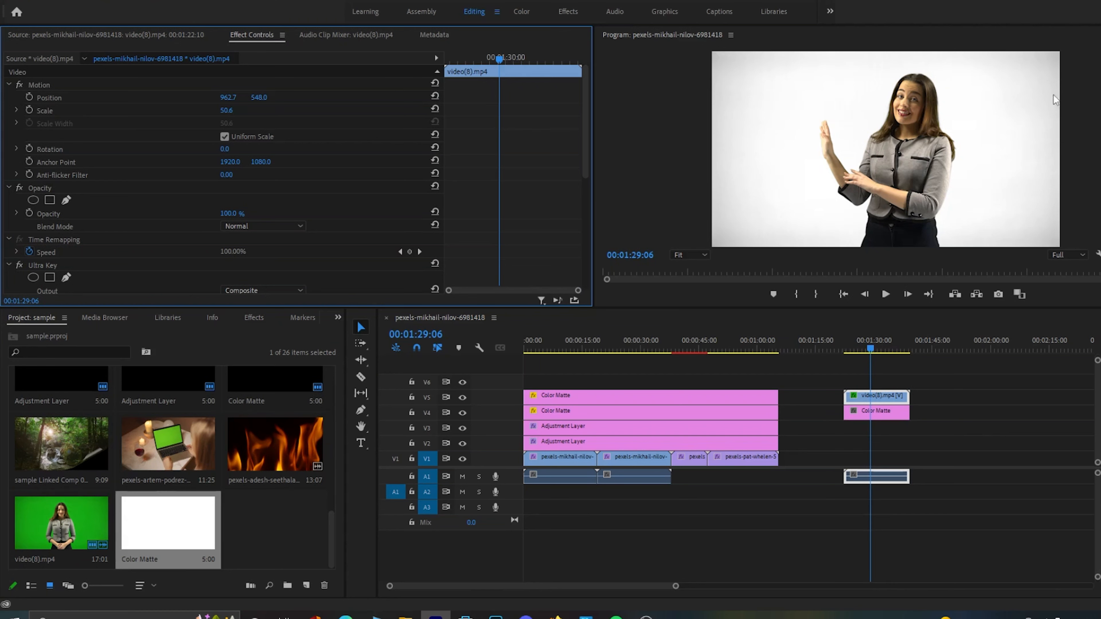
scroll(583, 178, "down", 5)
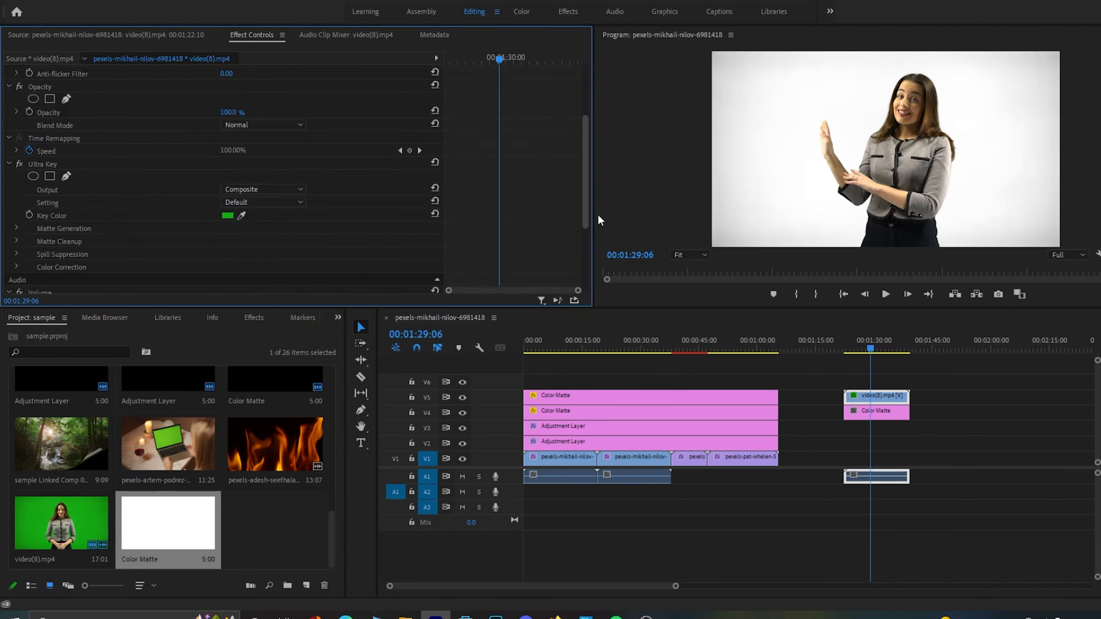
left_click(17, 143)
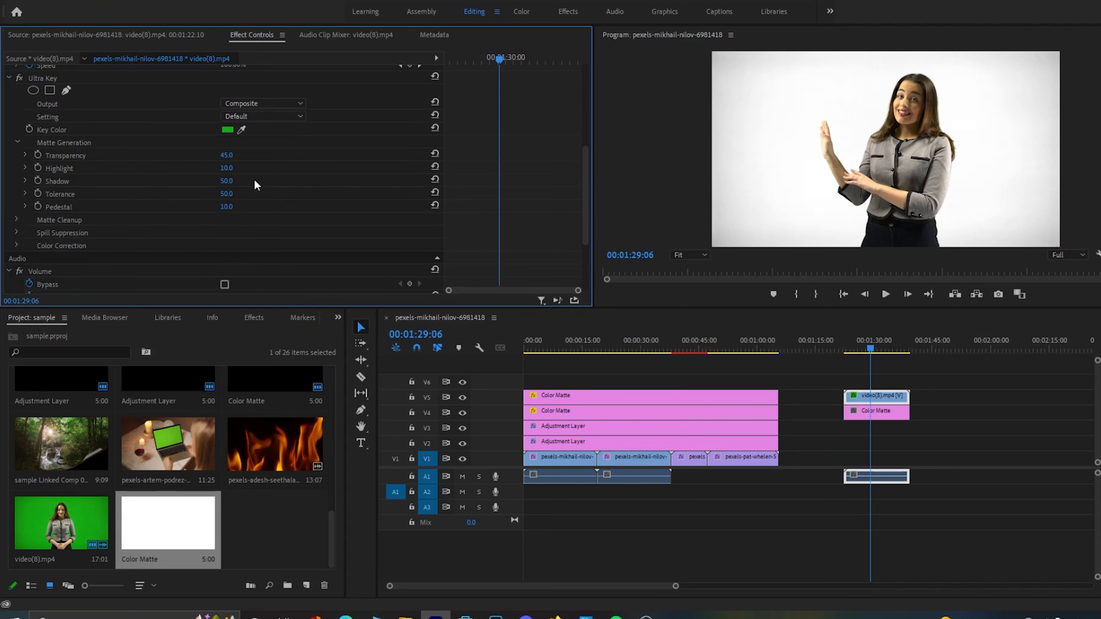
left_click_drag(224, 155, 205, 181)
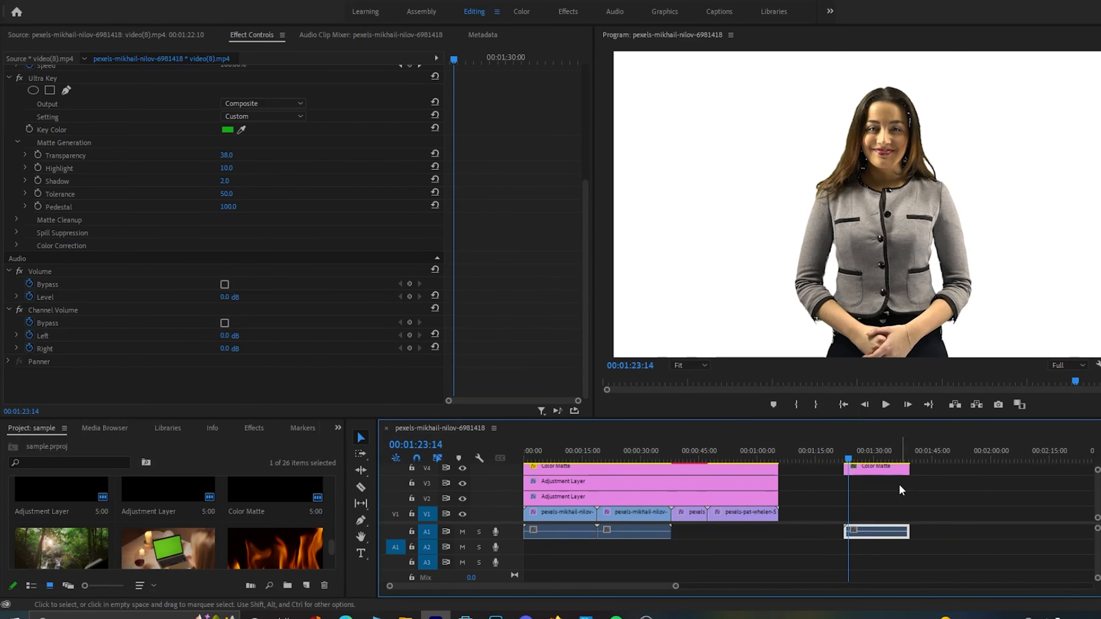
Move the keyed clip and white matte to V3 and V2, and set Ultra Key Transparency to 9 and Shadow to 0
left_click(876, 468)
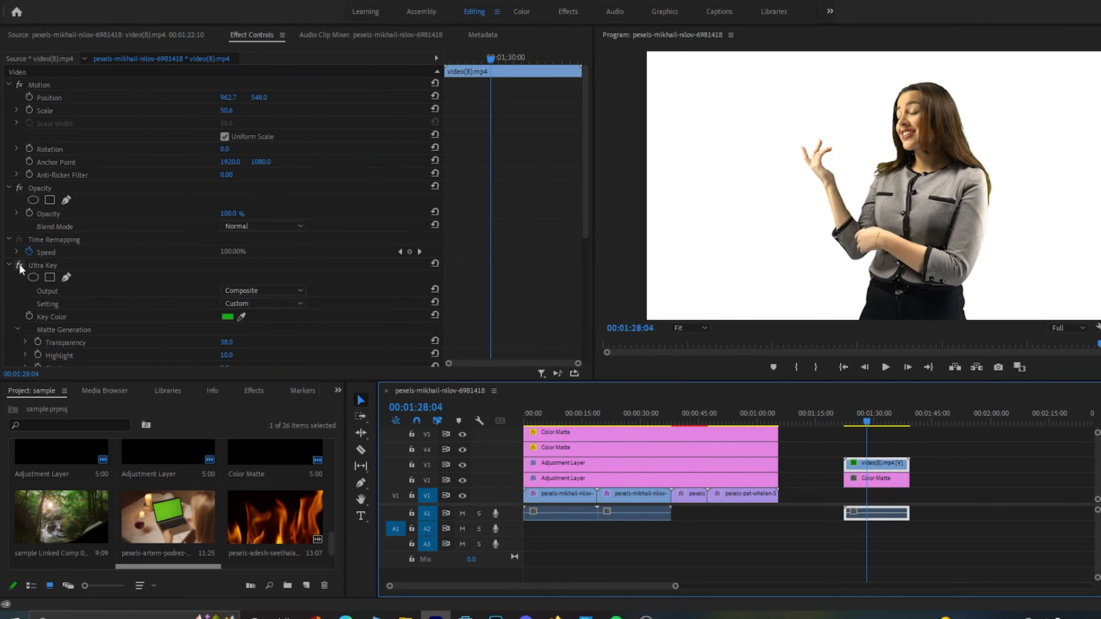
left_click(19, 266)
scroll(201, 286, "down", 1)
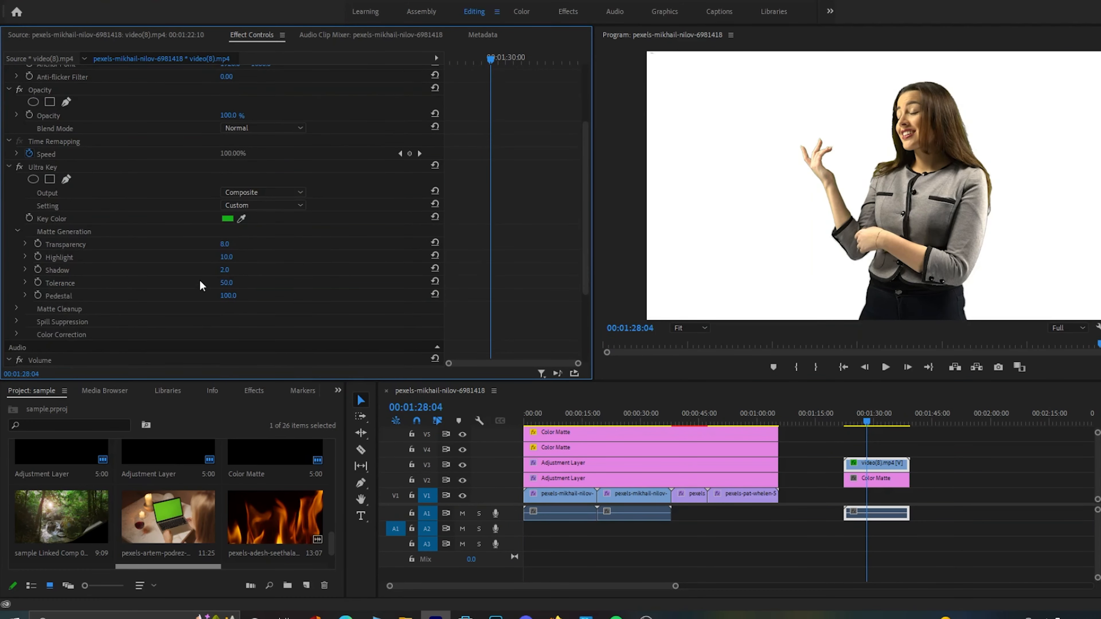
left_click_drag(225, 244, 223, 270)
left_click_drag(867, 422, 888, 423)
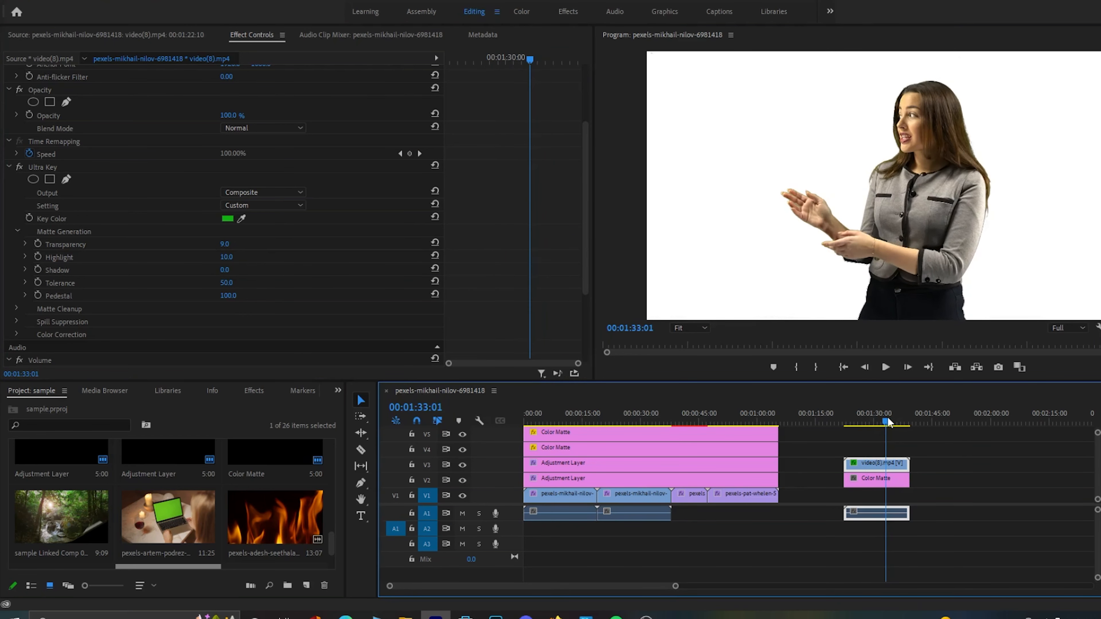
Lower the Ultra Key Pedestal to 7 and inspect the keyed edges around the hand at 100% zoom
scroll(171, 262, "down", 2)
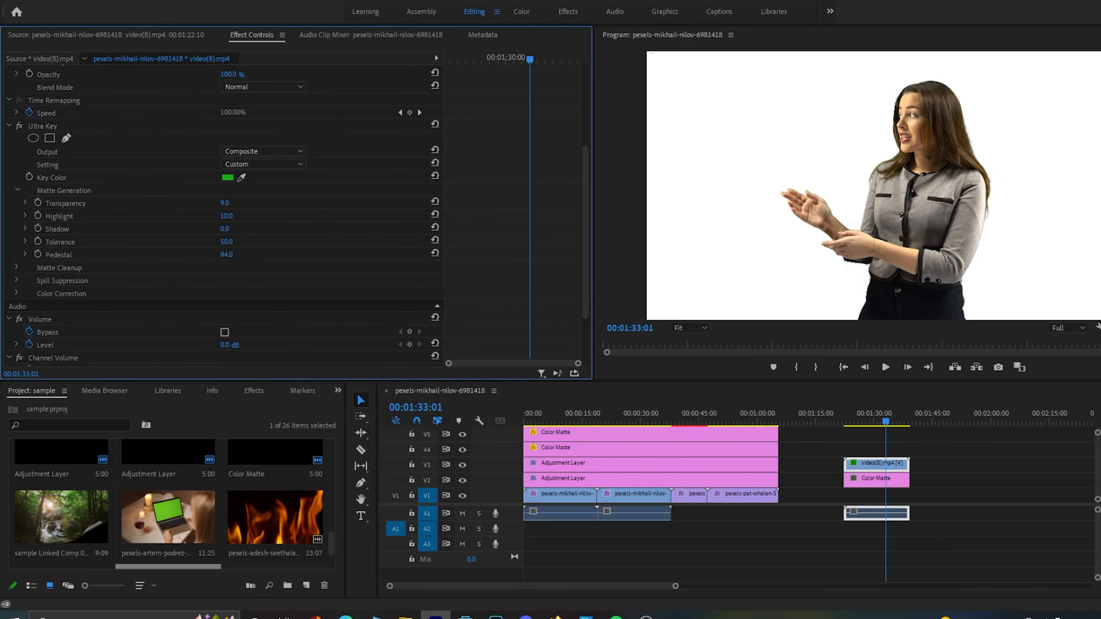
mouse_move(225, 254)
left_mouse_down()
mouse_move(169, 255)
mouse_move(229, 254)
left_mouse_up()
left_click(689, 328)
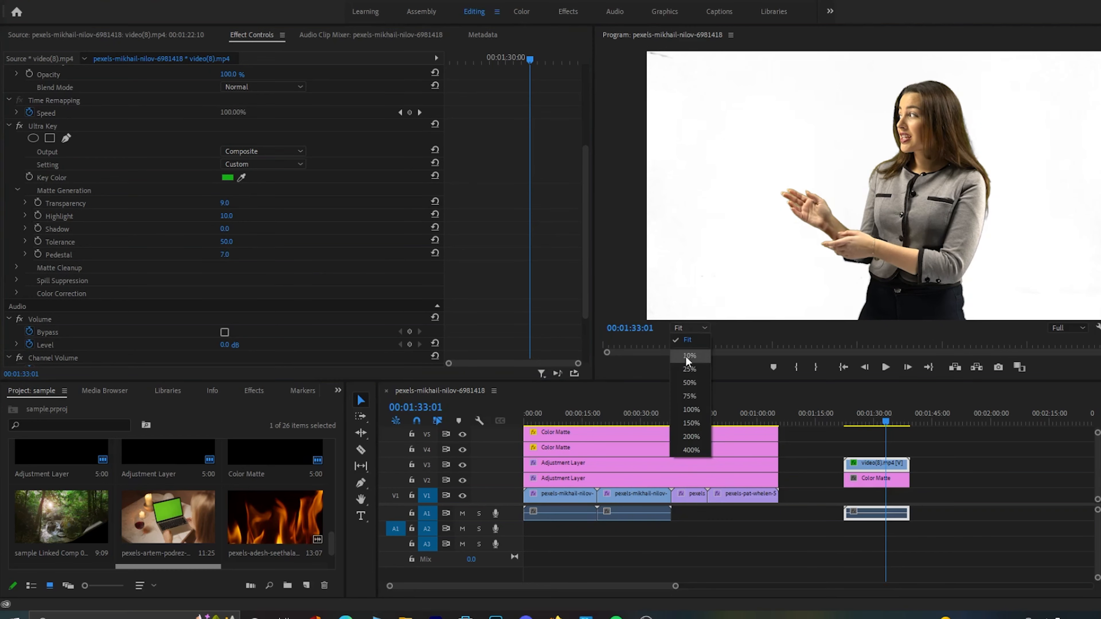
left_click(690, 383)
left_click(684, 328)
left_click(691, 410)
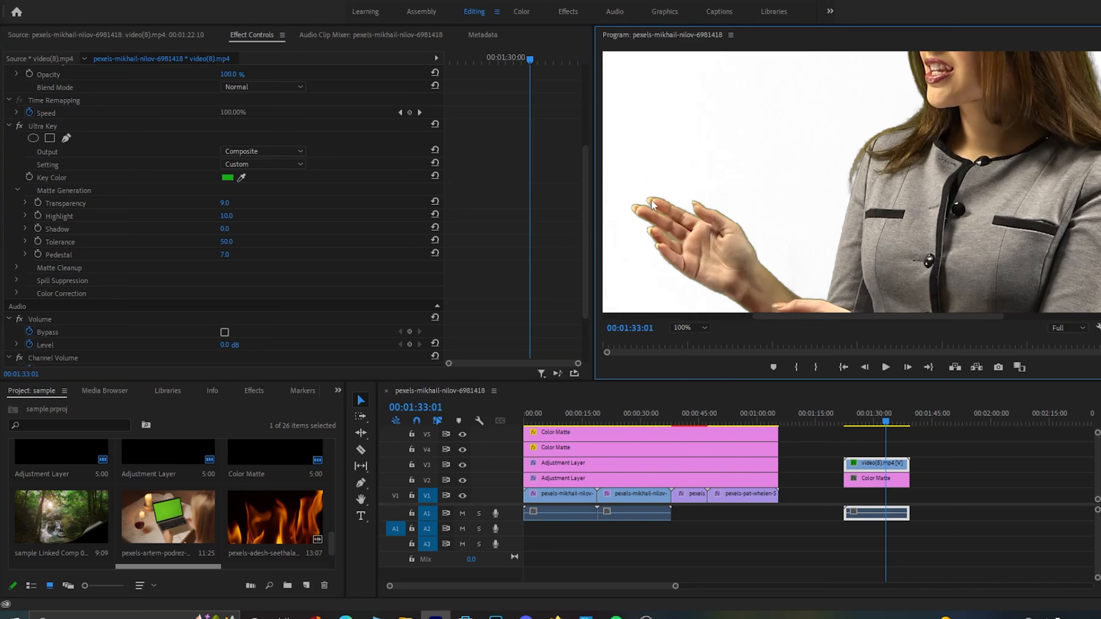
Set Ultra Key Pedestal to 37, Tolerance to 73, Transparency to 26 and Highlight to 17, and fit the preview to the monitor
left_click_drag(226, 254, 273, 230)
left_click(320, 260)
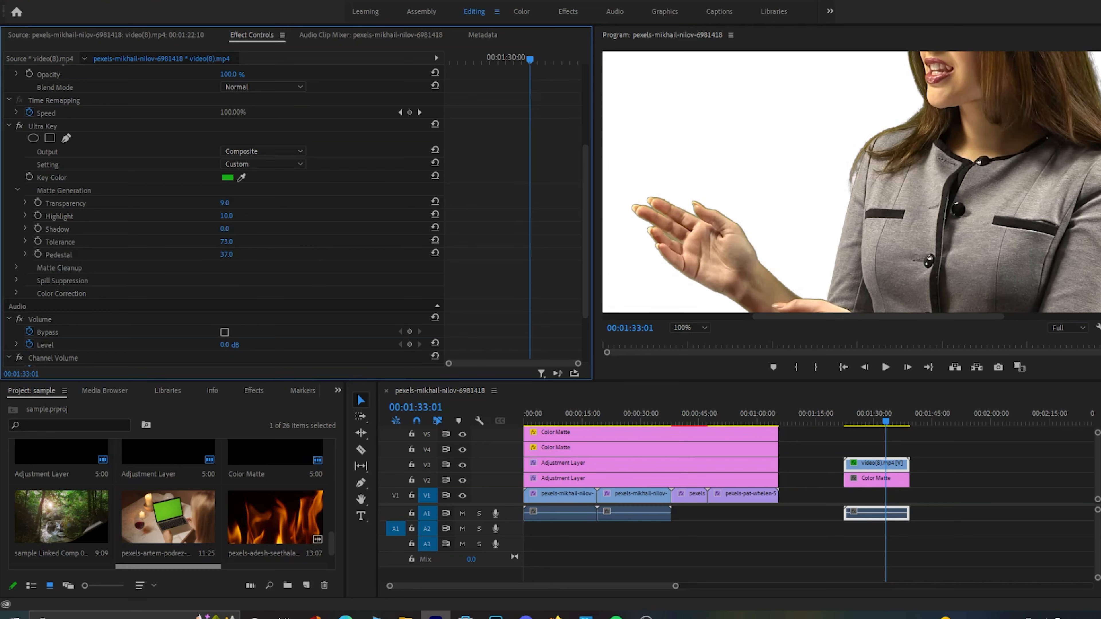
left_click_drag(229, 207, 200, 207)
left_click(690, 328)
left_click(693, 345)
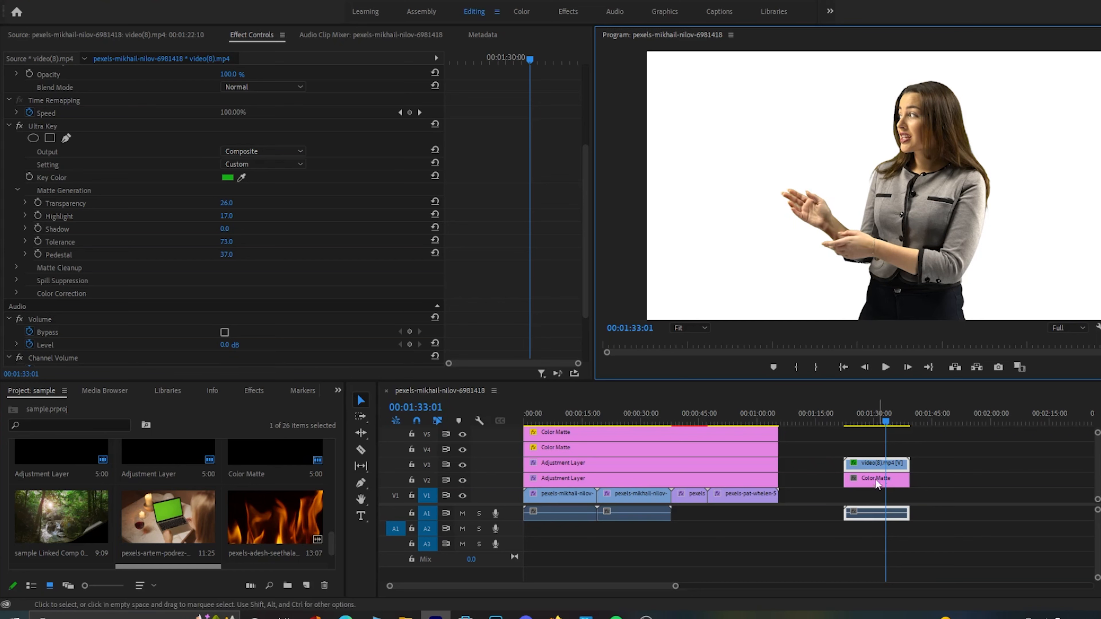
Open the keyed clip's original green-screen footage in the source view and enlarge the timeline area
double_click(880, 467)
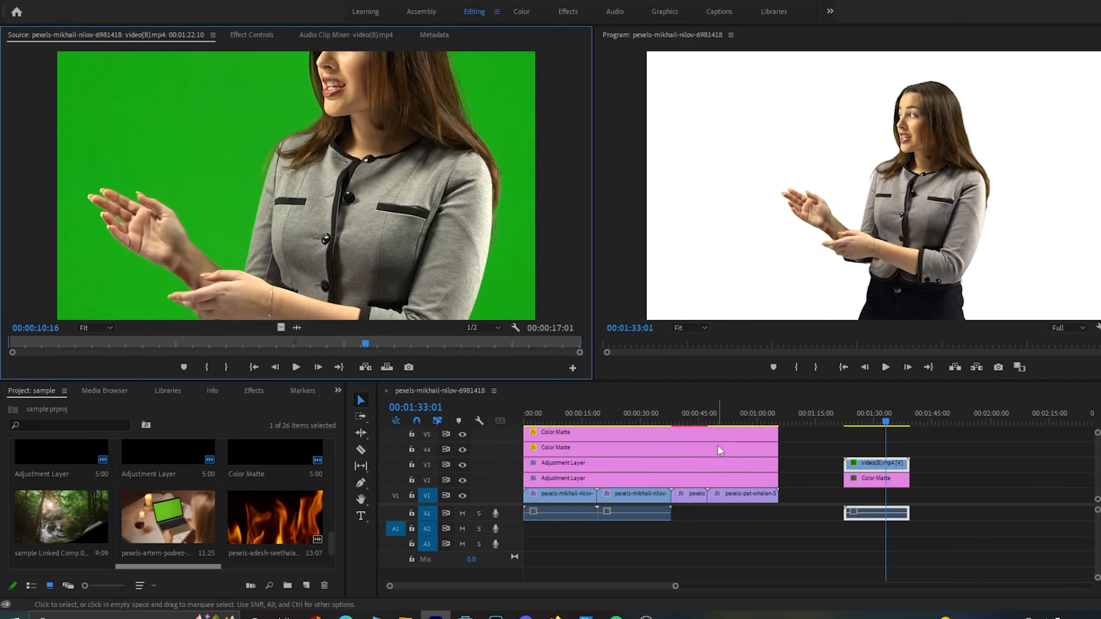
left_click(799, 445)
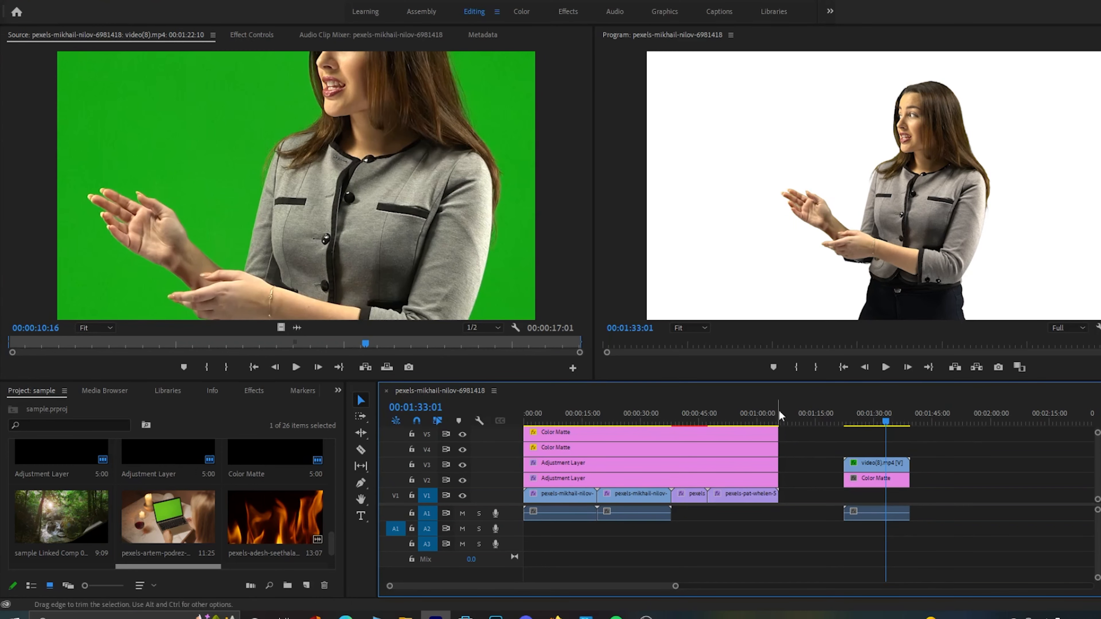
left_click_drag(773, 379, 774, 271)
Raise the adjustment layers, color mattes and background clips one track, and place the keyed clip on V2 with the last background clip on V1
left_click_drag(804, 365, 519, 447)
left_click_drag(731, 440, 730, 428)
left_click_drag(858, 410, 878, 443)
left_click(728, 310)
left_click_drag(739, 426, 739, 441)
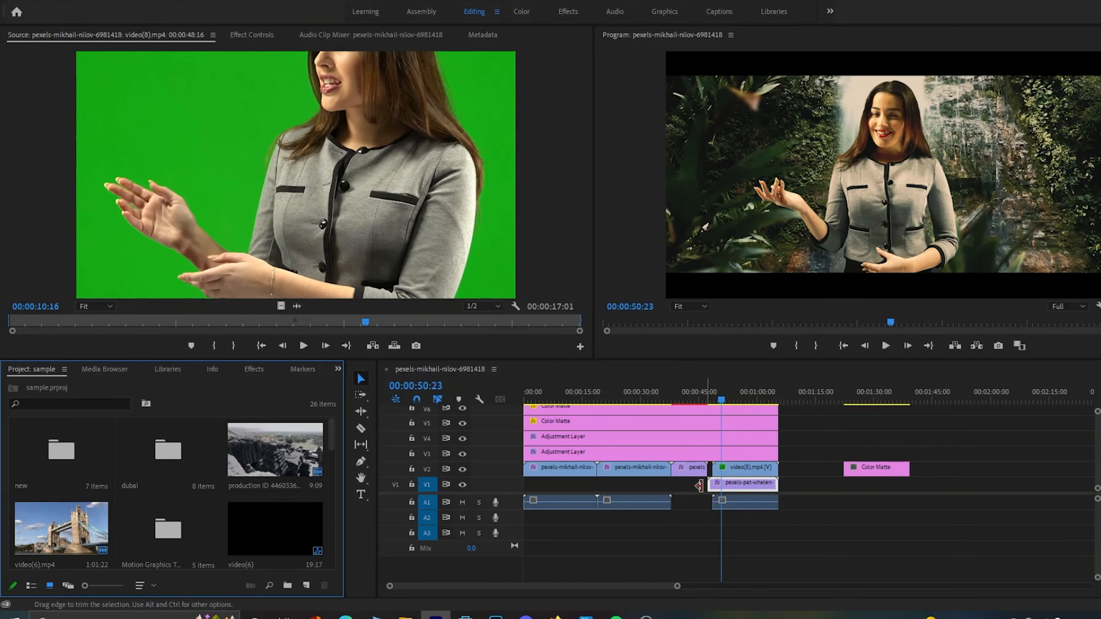
Move the second and third background clips to V1, shift the keyed clip above them on V2, and play the composite
left_click_drag(737, 483, 686, 471)
left_click(670, 399)
left_click(886, 346)
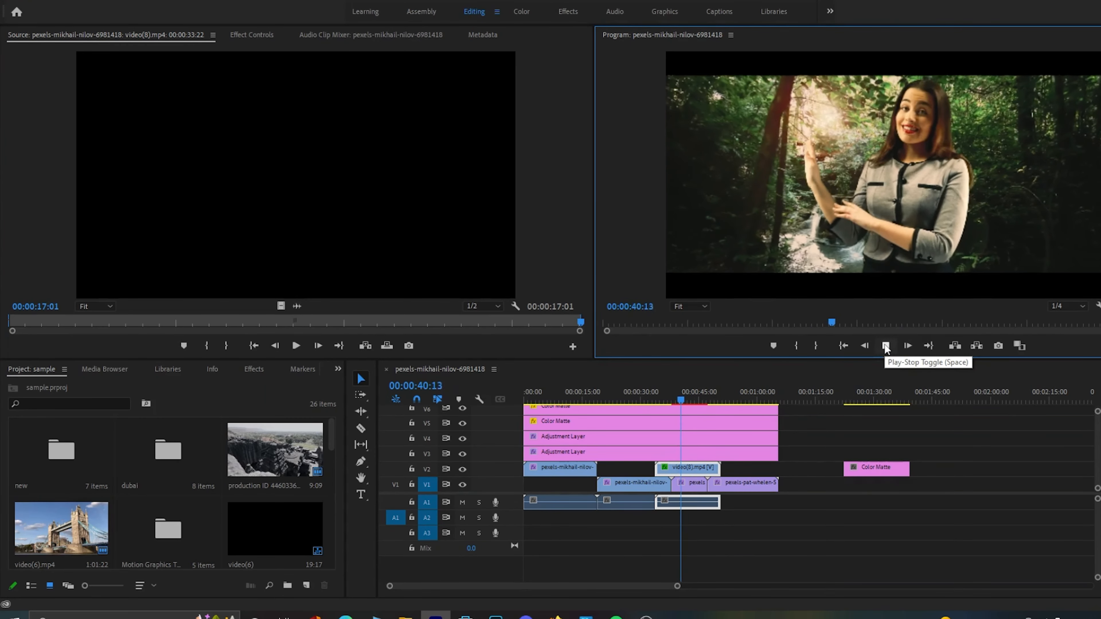
Mark In at 00:00:32:16 and Out at 00:00:50:23, render In to Out, and review the composite over the forest footage
left_click(650, 393)
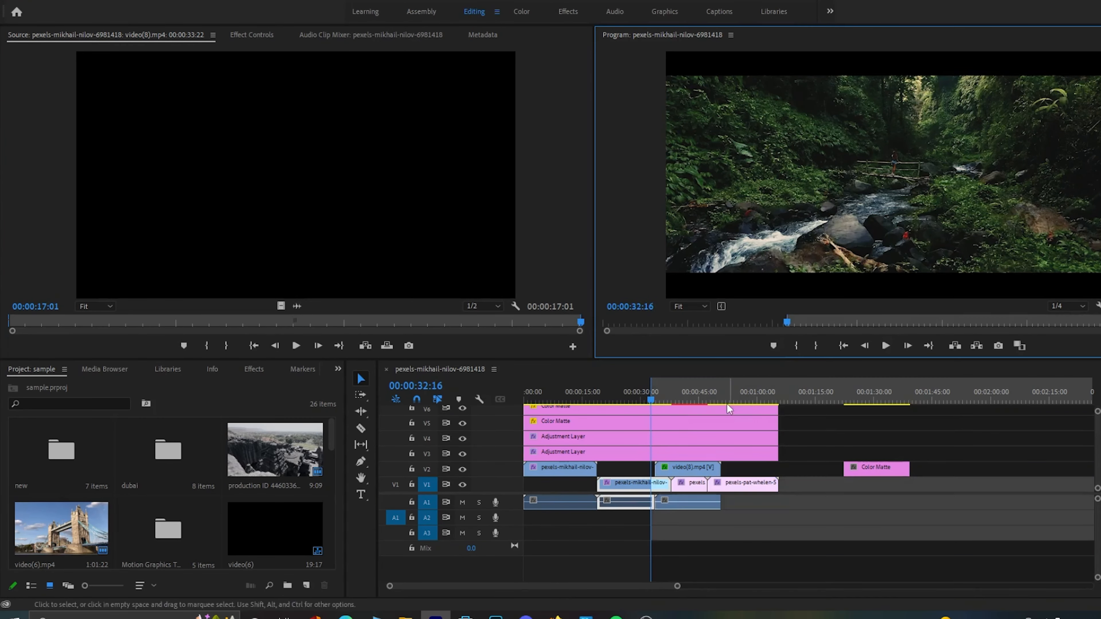
left_click(720, 394)
key("o")
left_click(82, 2)
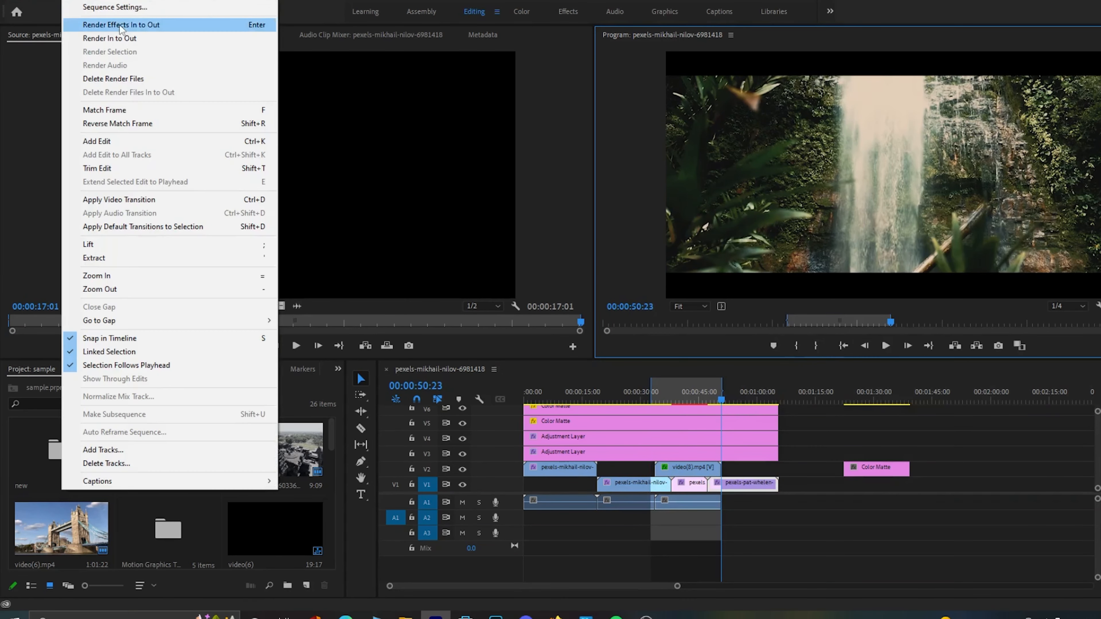
left_click(130, 40)
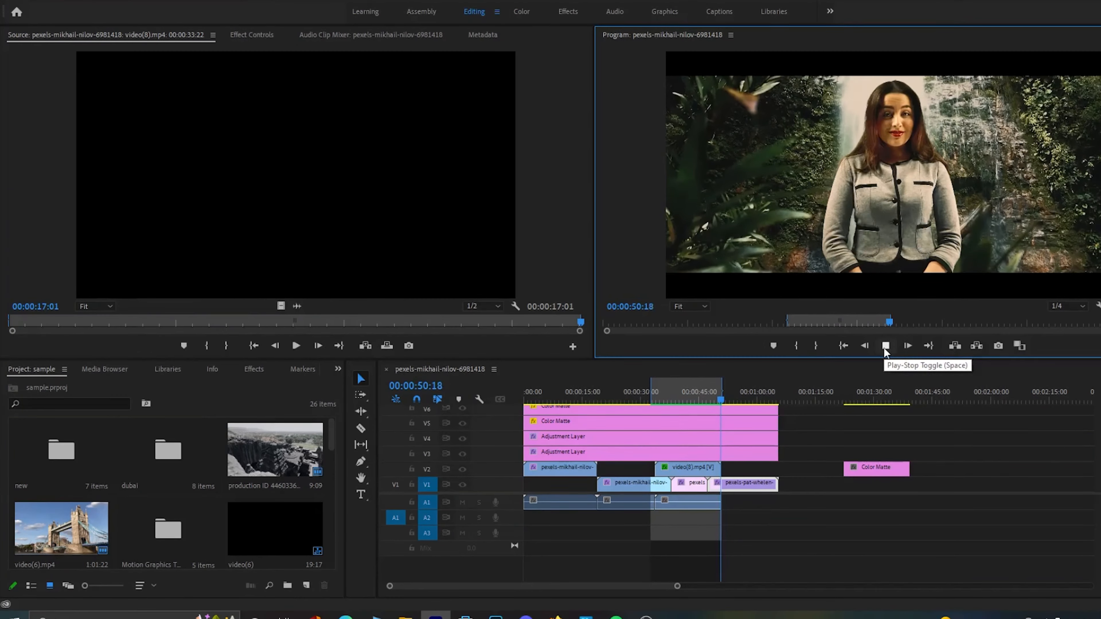
left_click(821, 401)
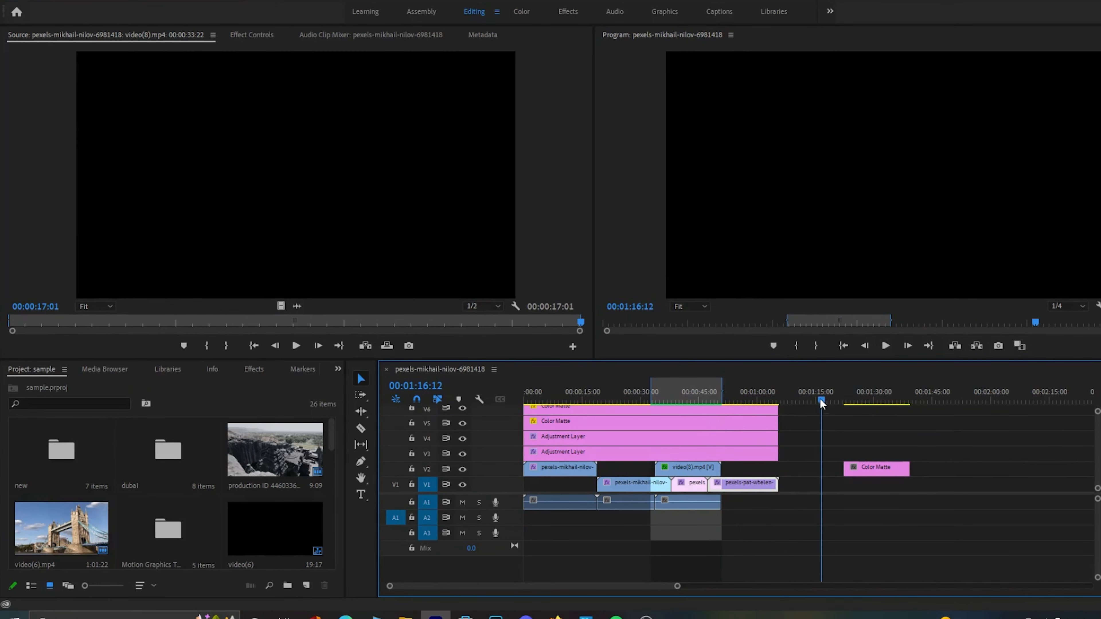
left_click(684, 395)
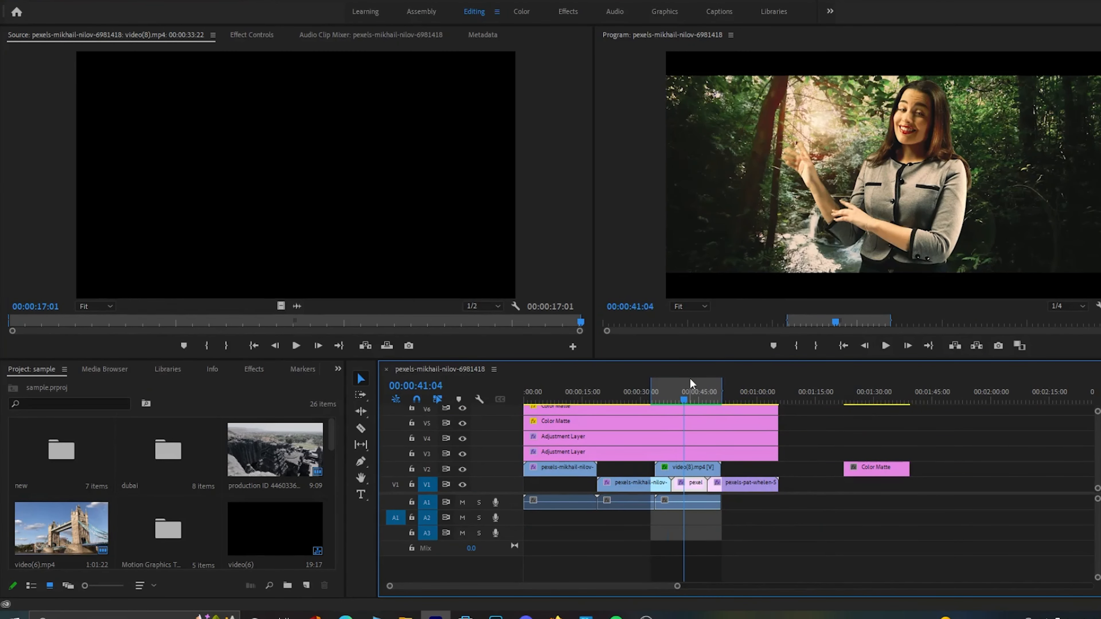